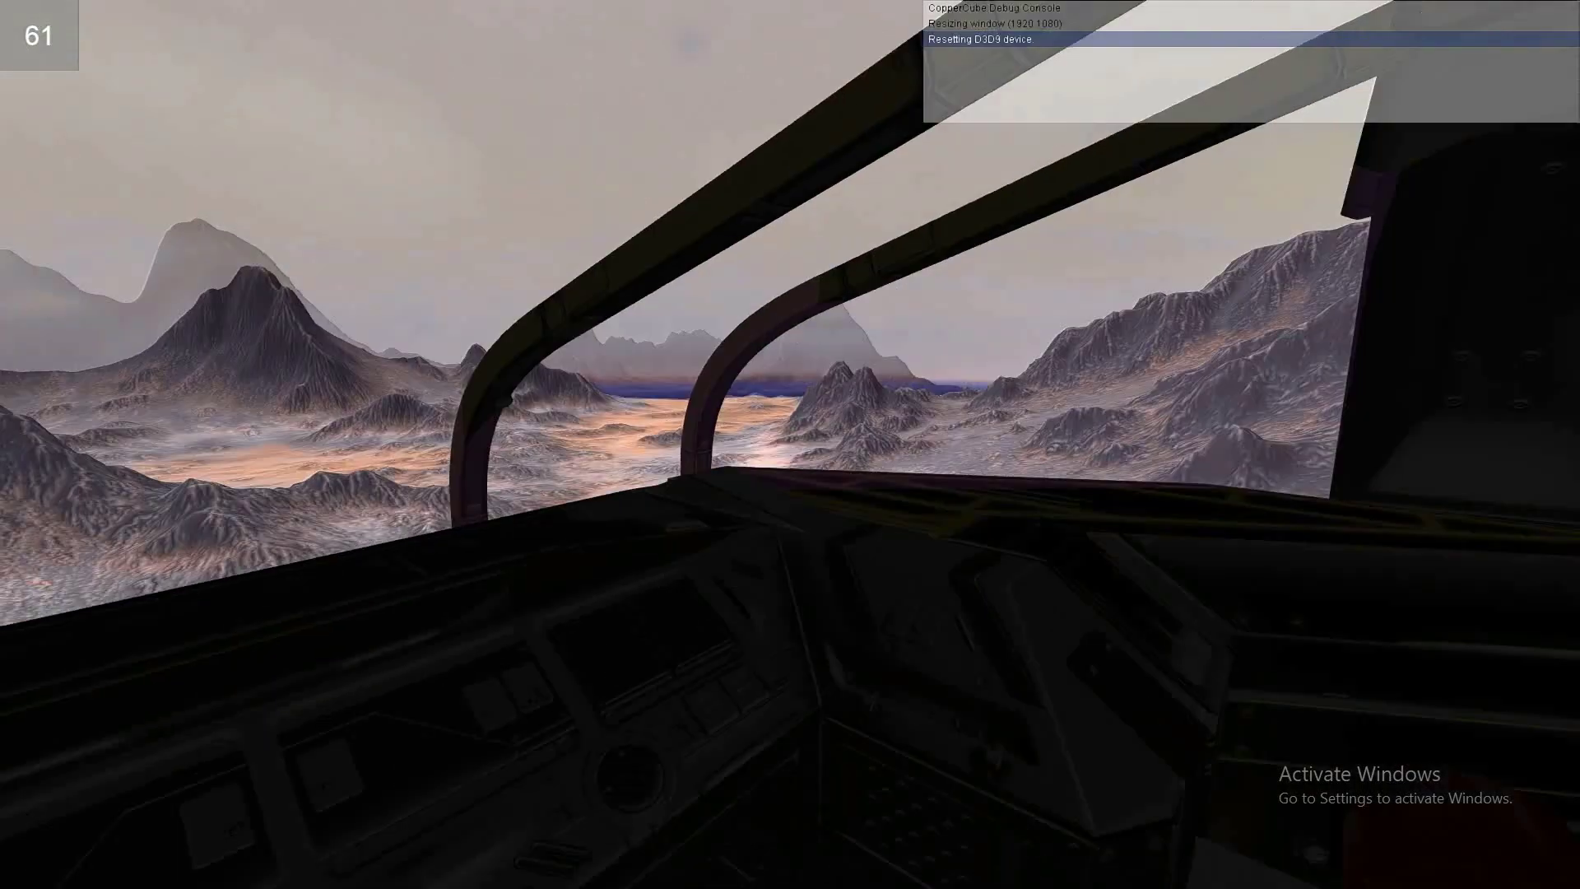
{"action": "key", "text": "w"}
{"action": "key", "text": "w"}
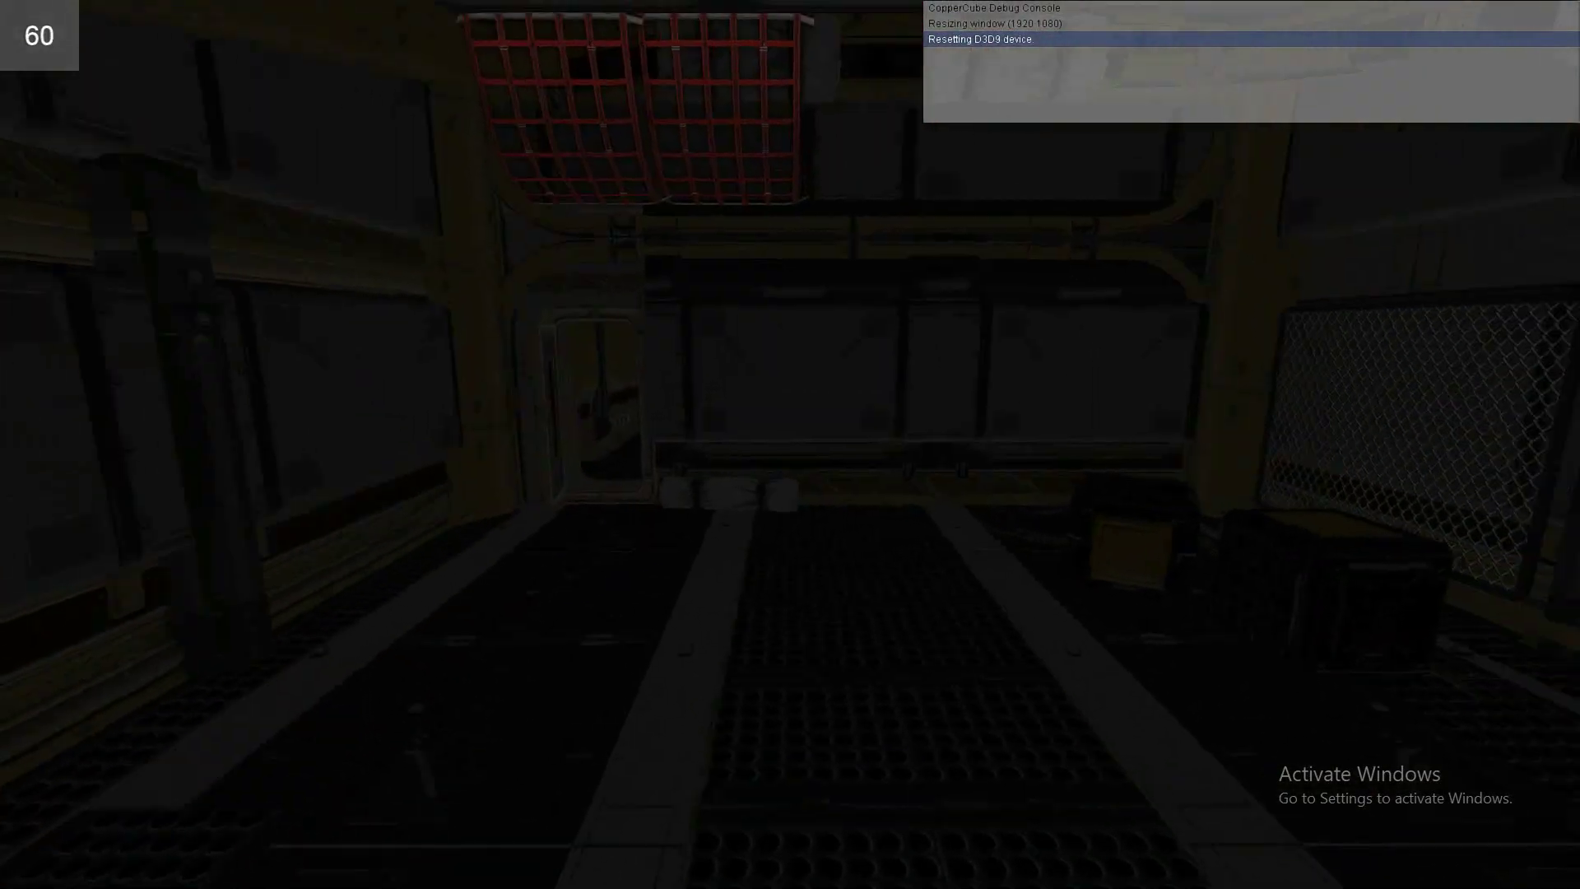
{"action": "key", "text": "w"}
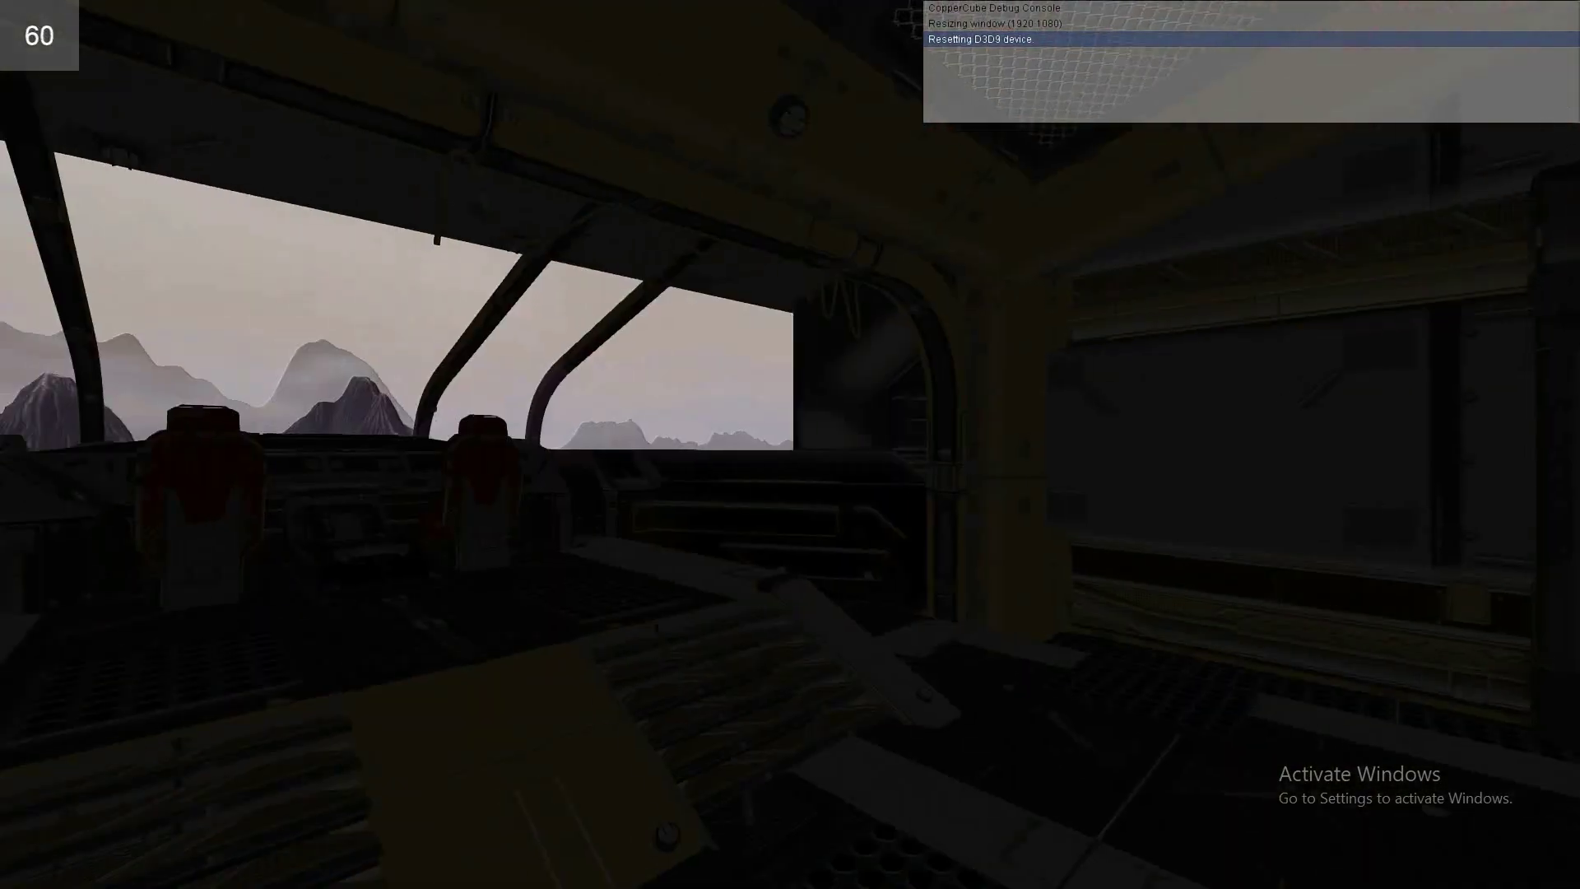
{"action": "key", "text": "w"}
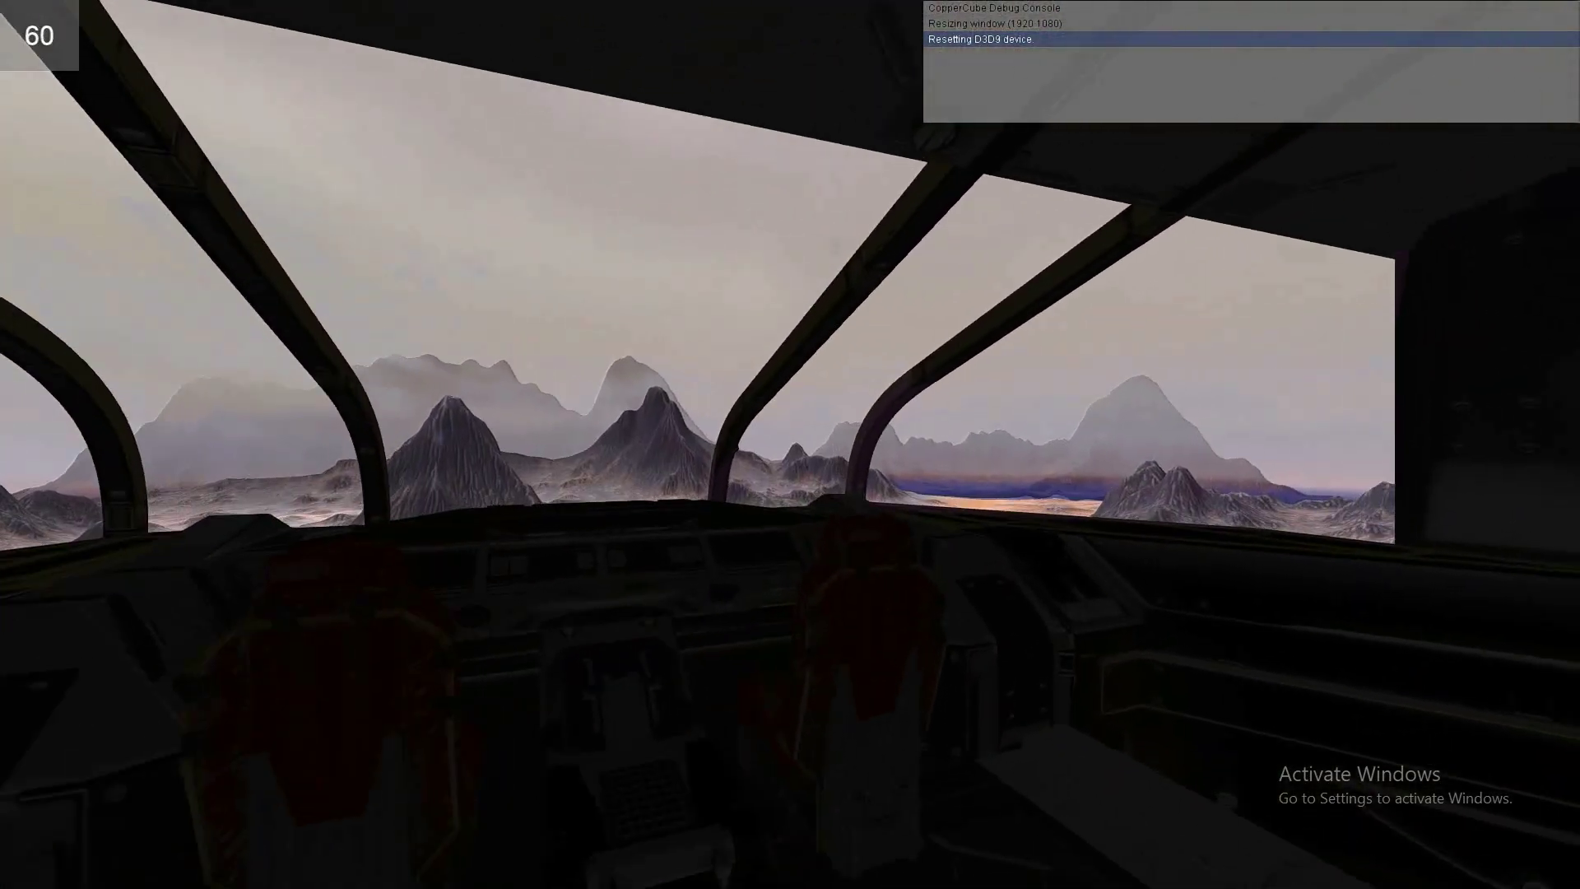
{"action": "key", "text": "w"}
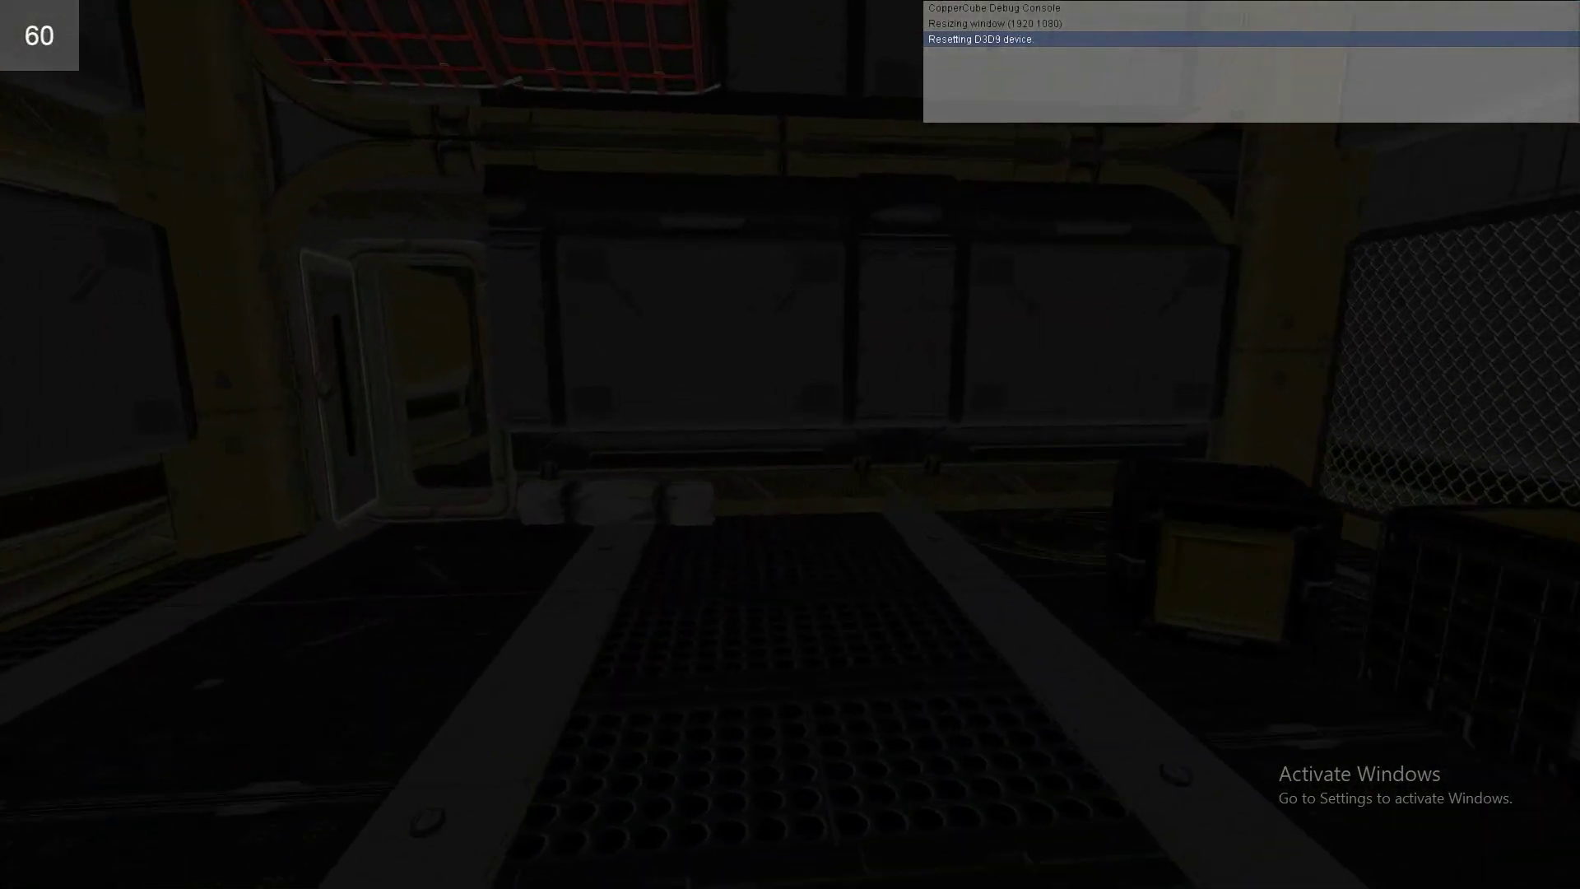
{"action": "key", "text": "w"}
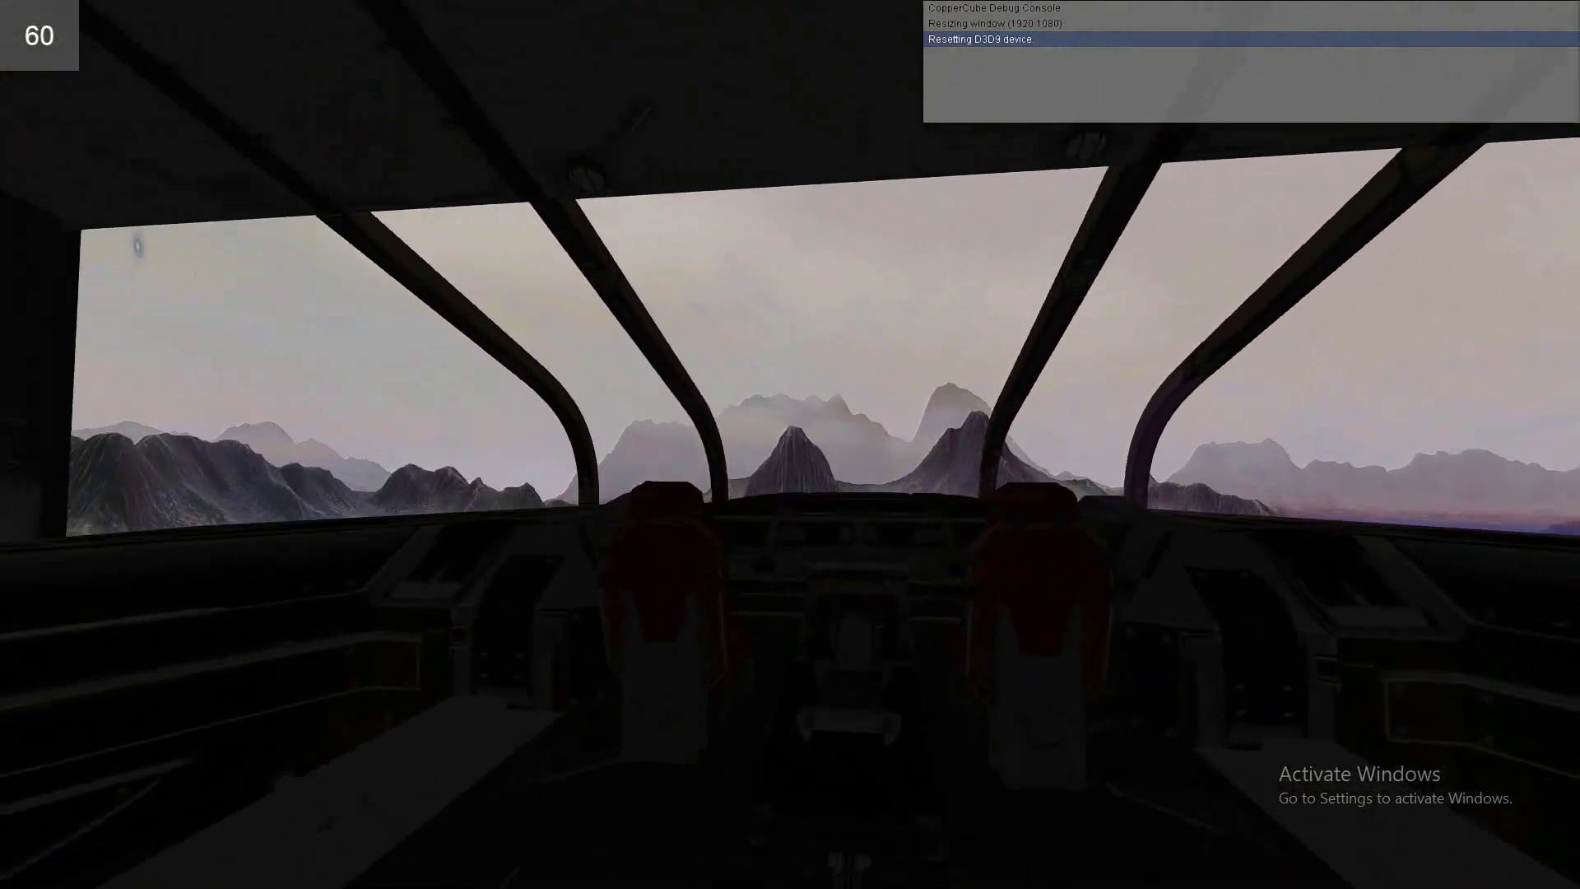
{"action": "key", "text": "w"}
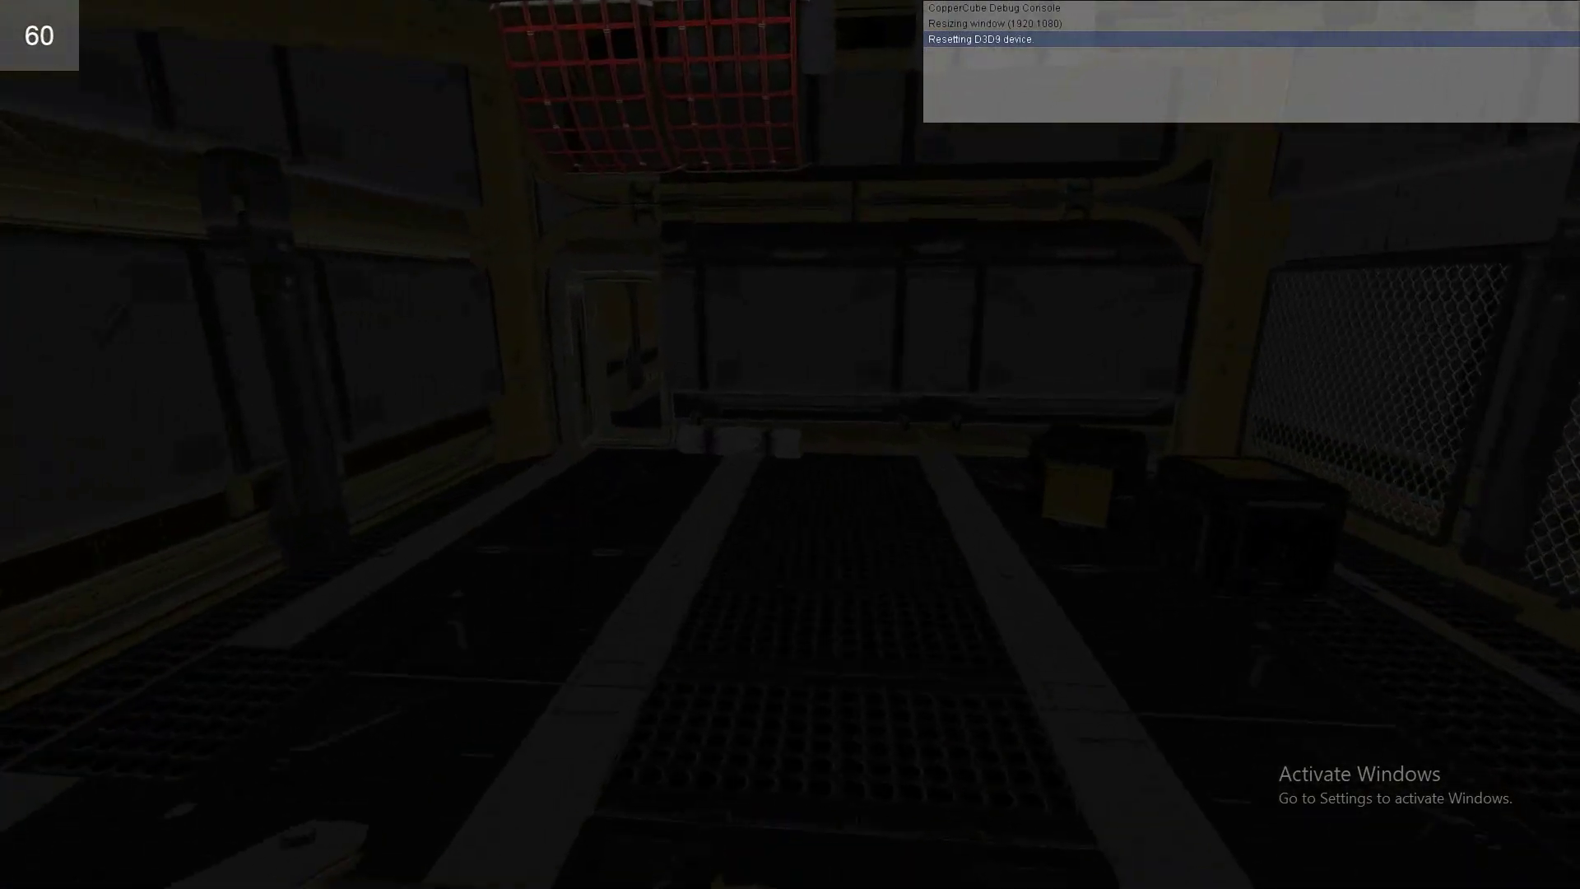
{"action": "key", "text": "w"}
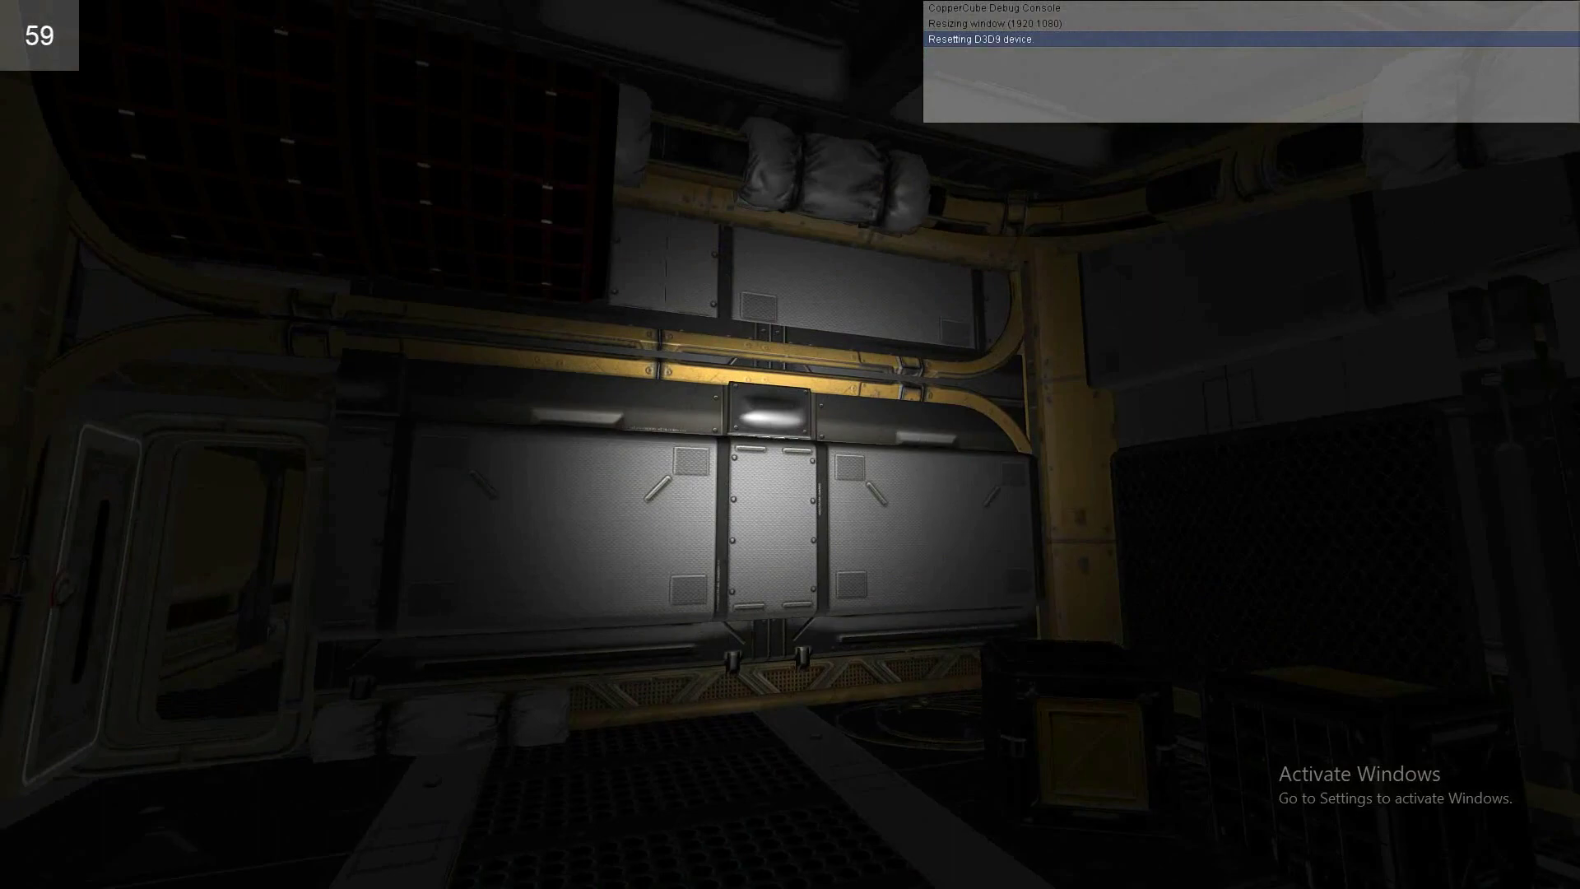
{"action": "key", "text": "w"}
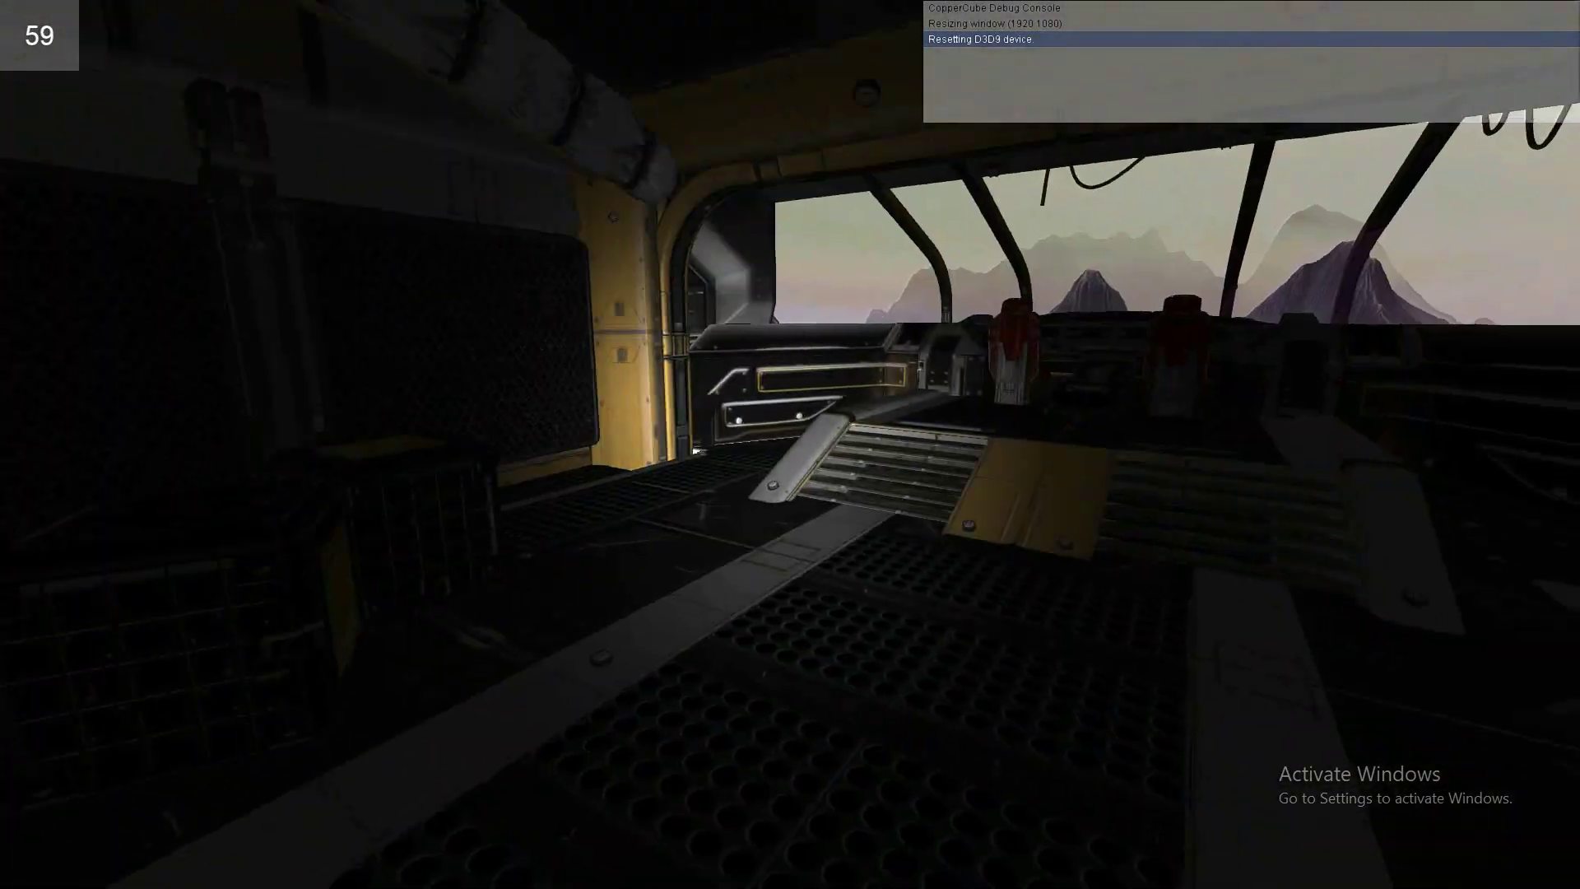
{"action": "key", "text": "w"}
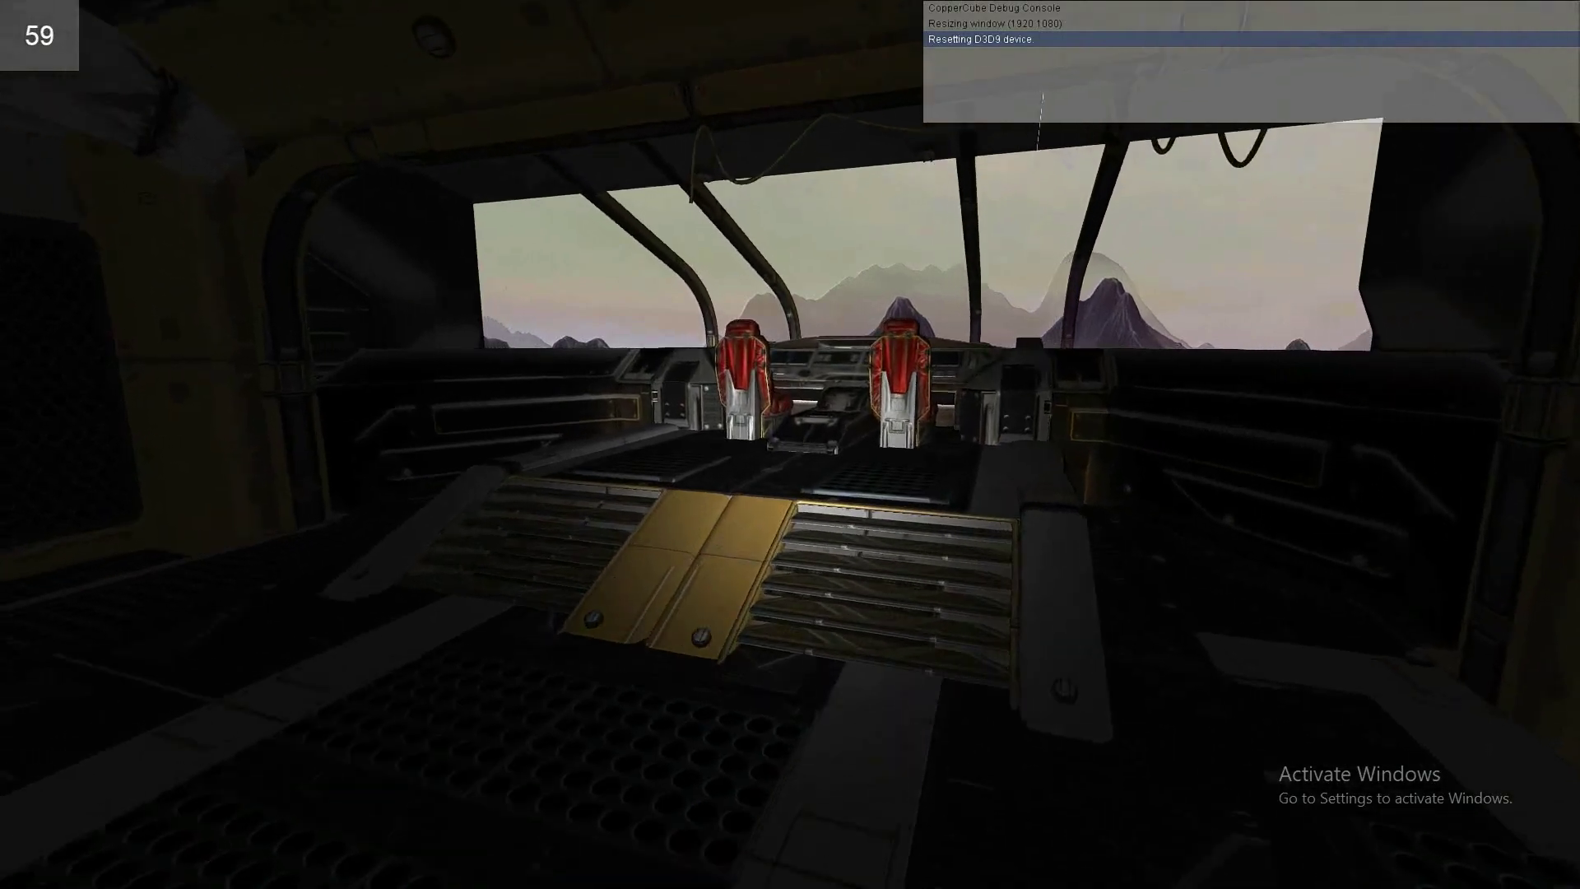
{"action": "key", "text": "s"}
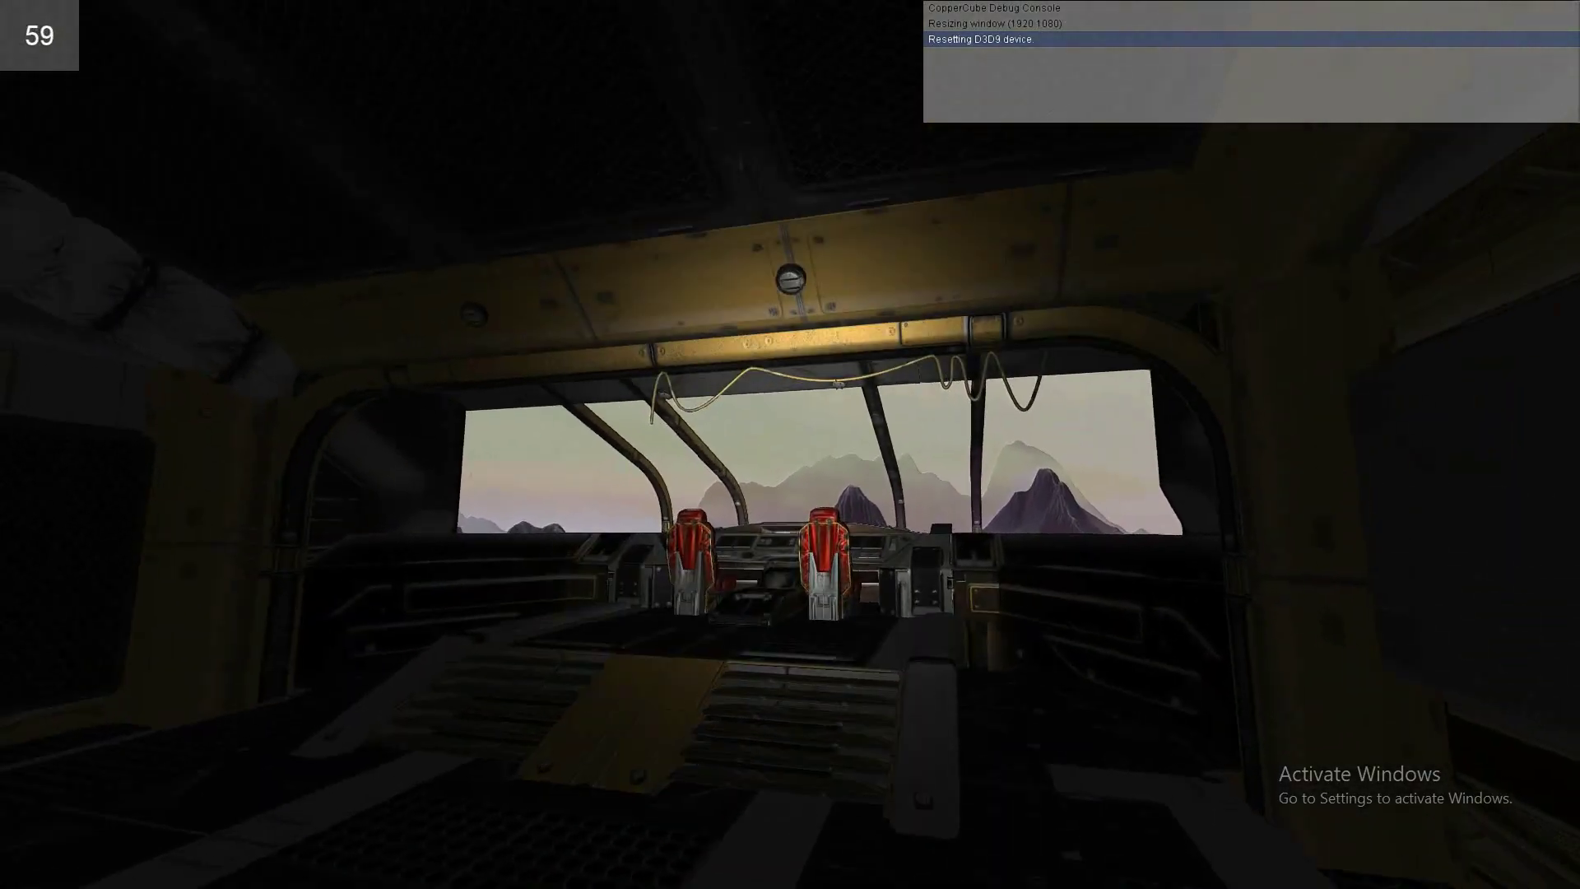
{"action": "key", "text": "w"}
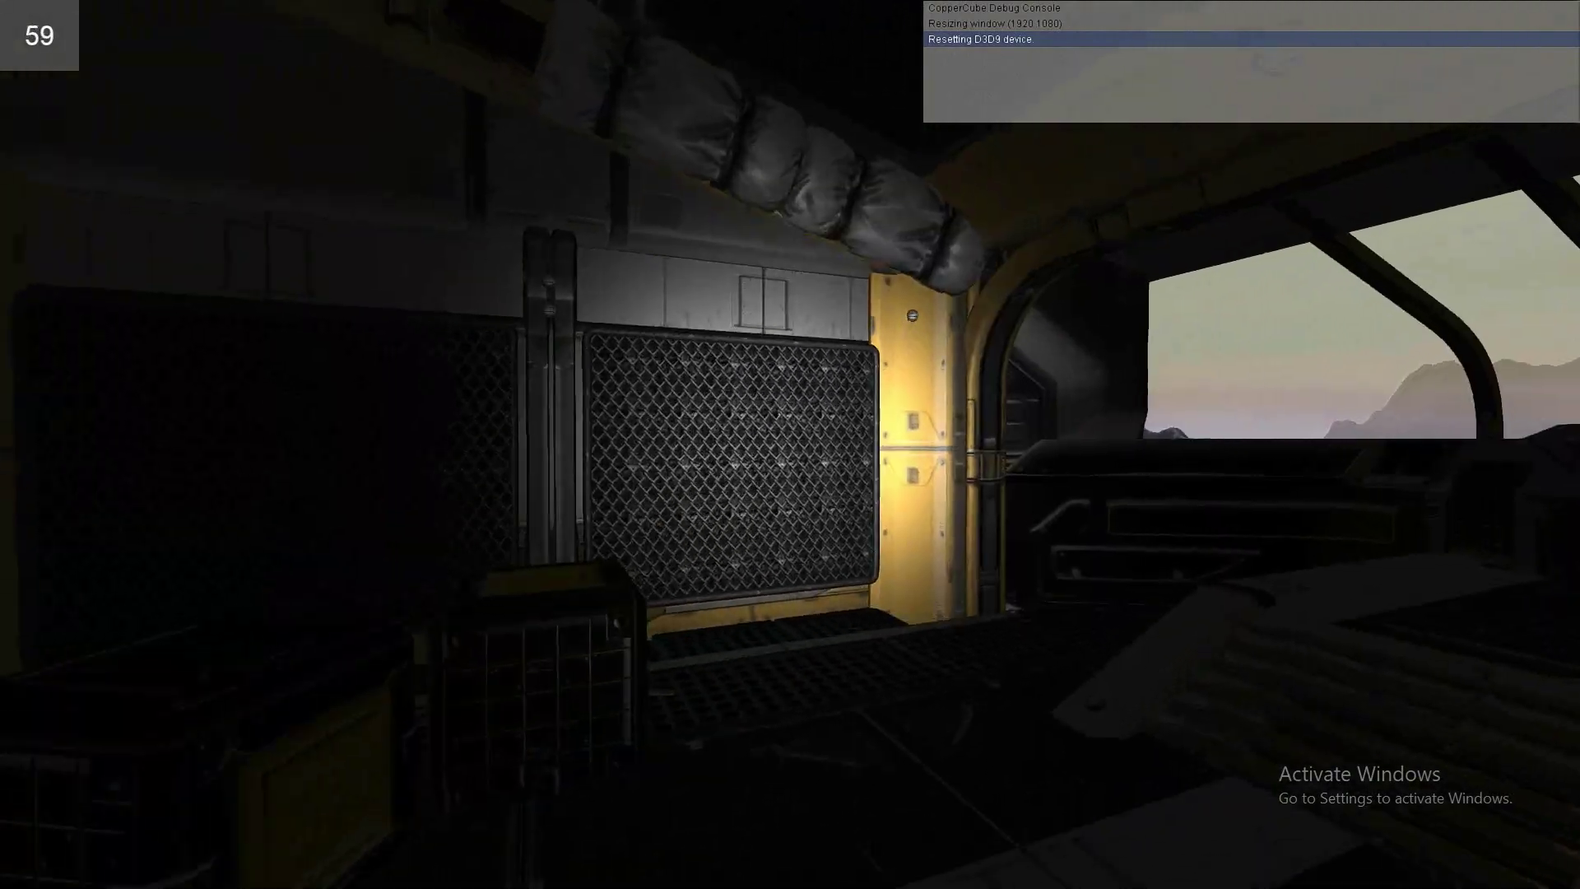
{"action": "key", "text": "s"}
{"action": "key", "text": "w"}
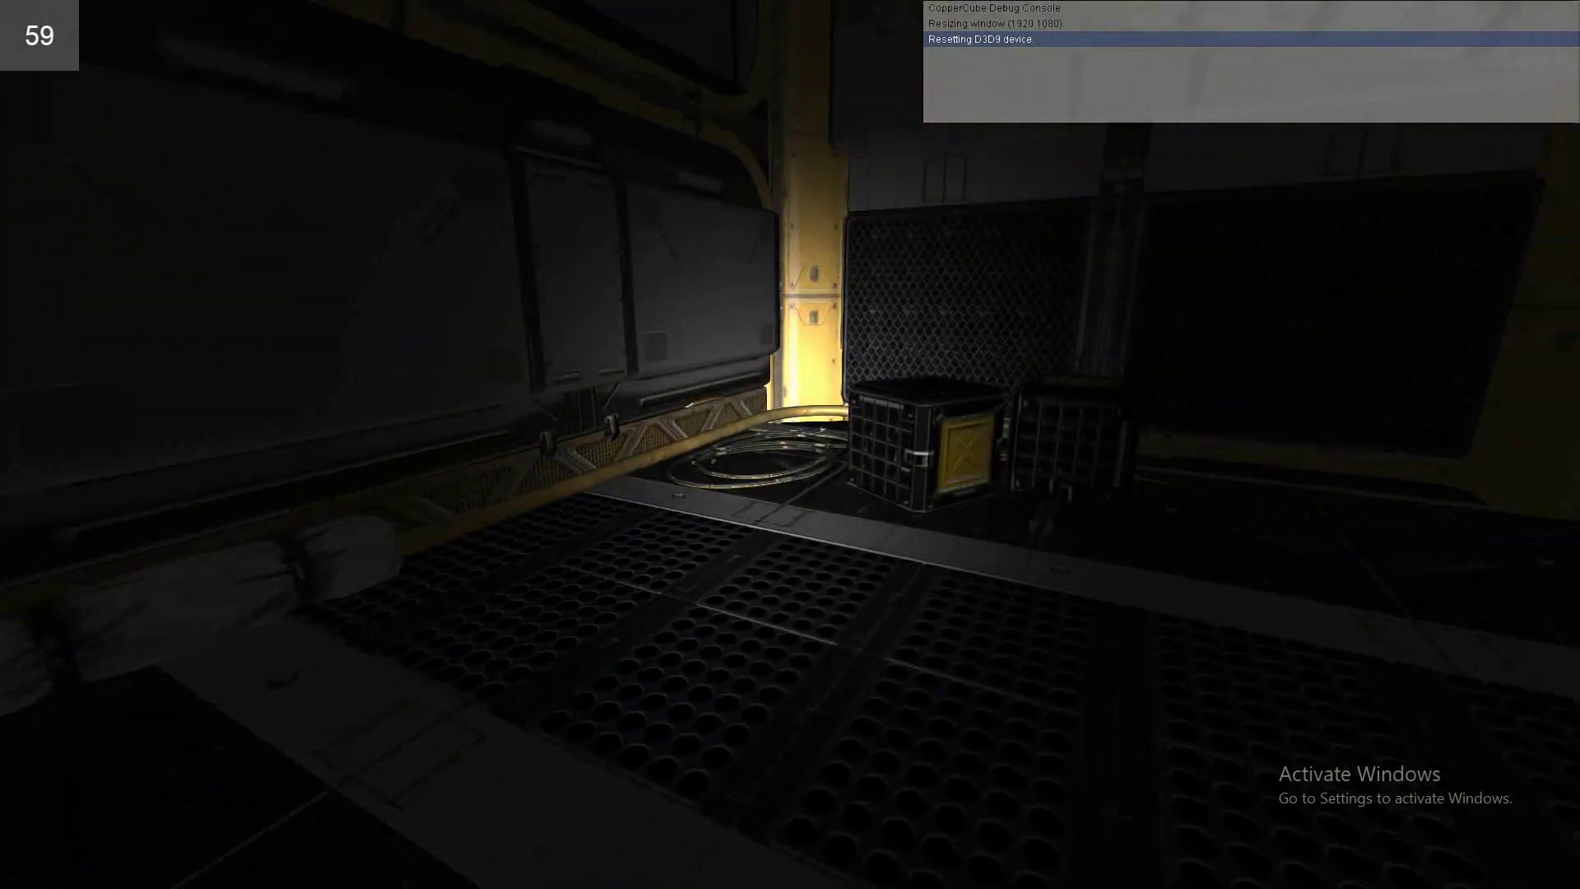
{"action": "key", "text": "w"}
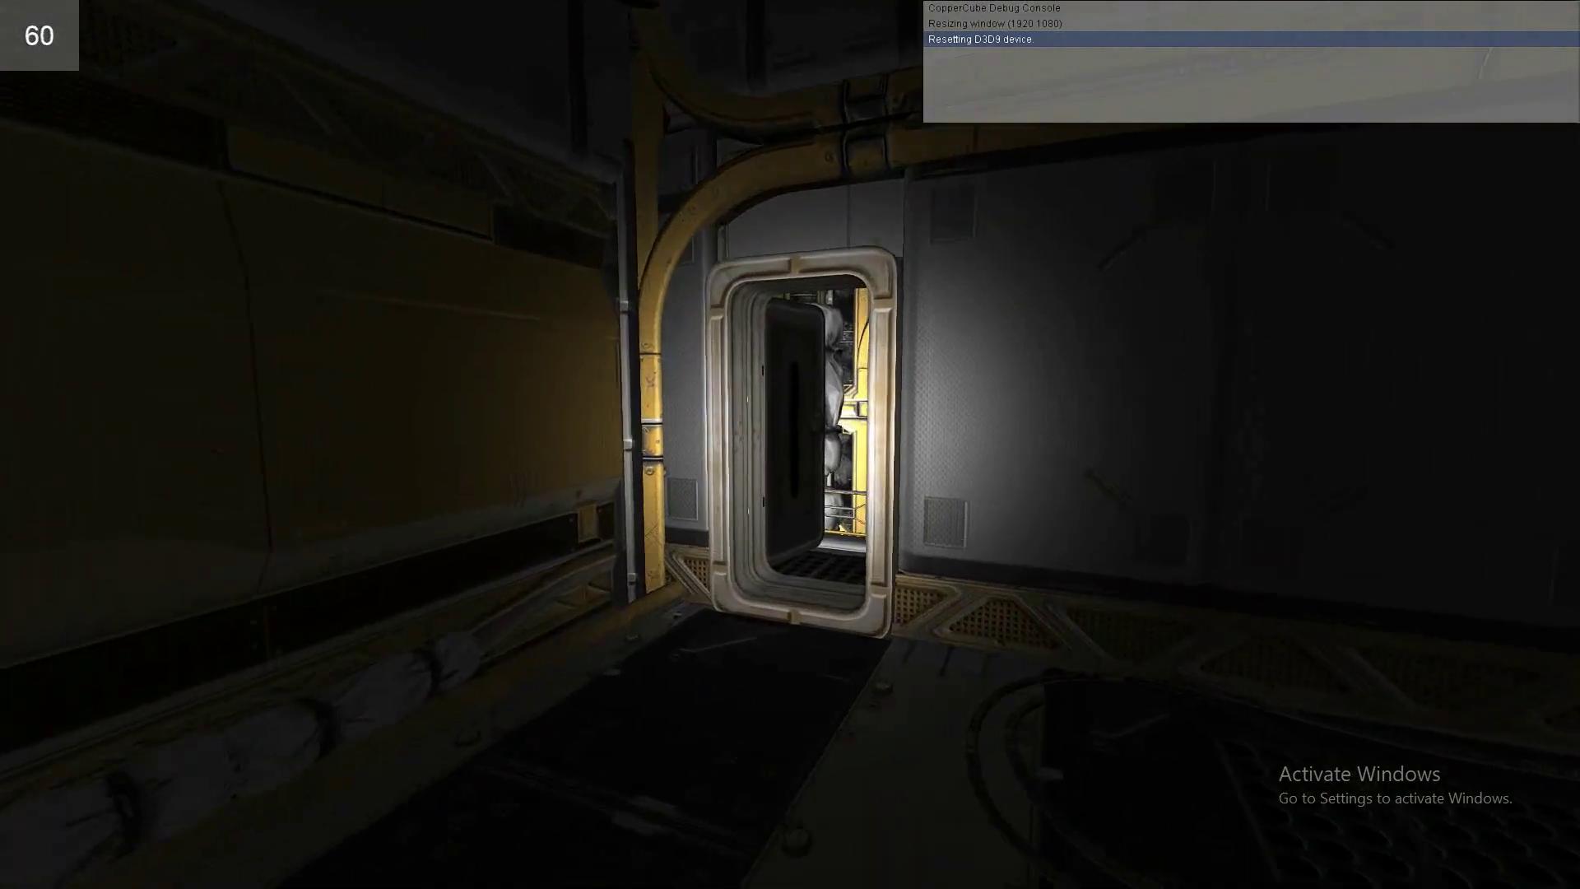
{"action": "key", "text": "w"}
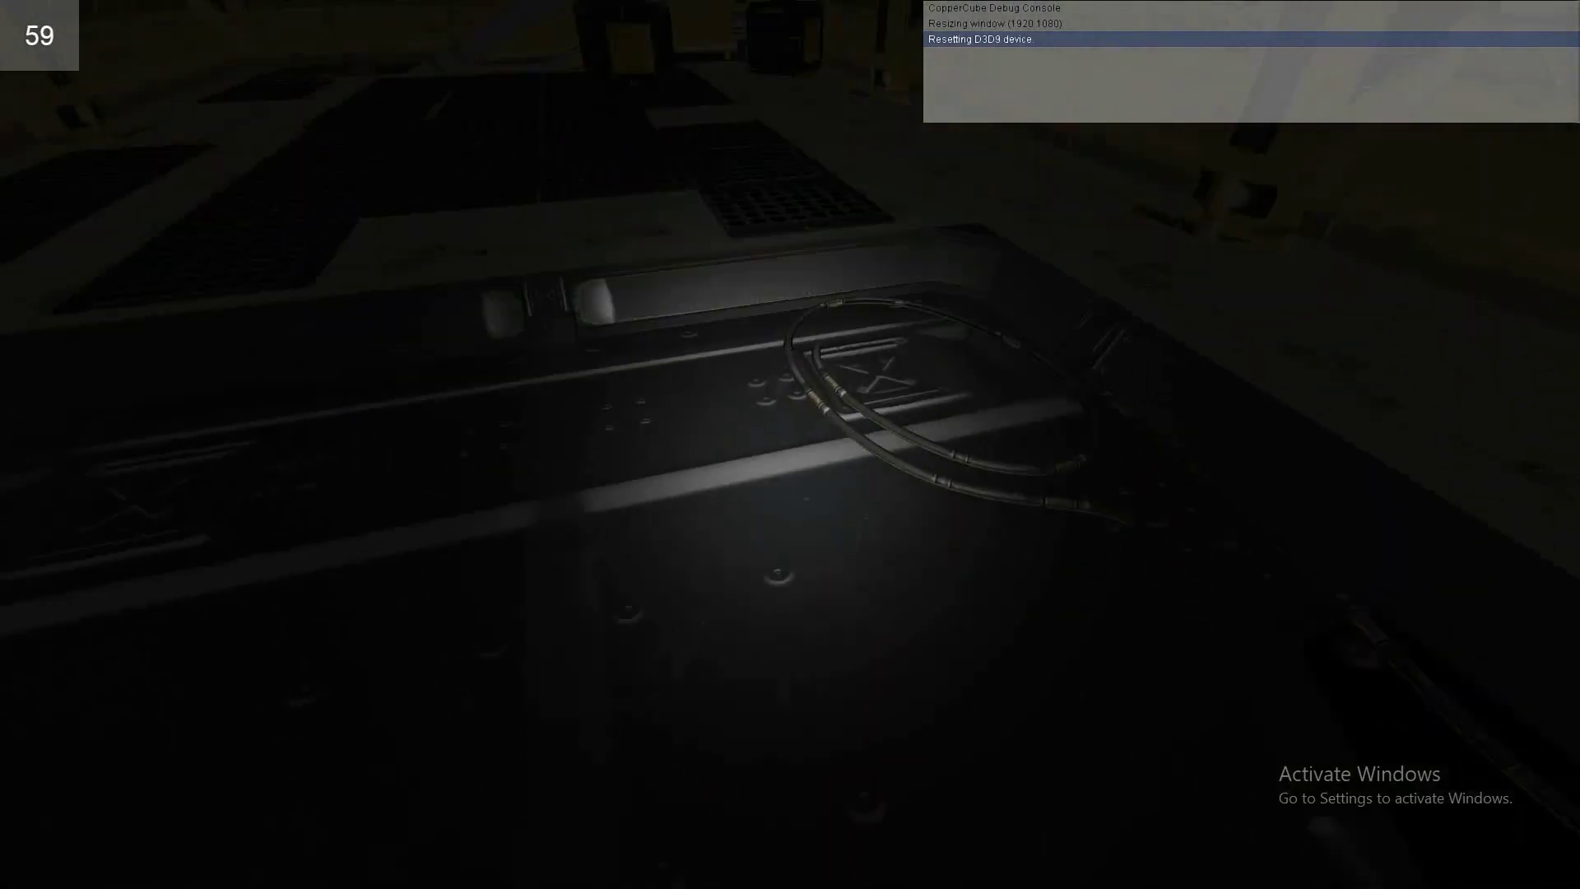
{"action": "key", "text": "w"}
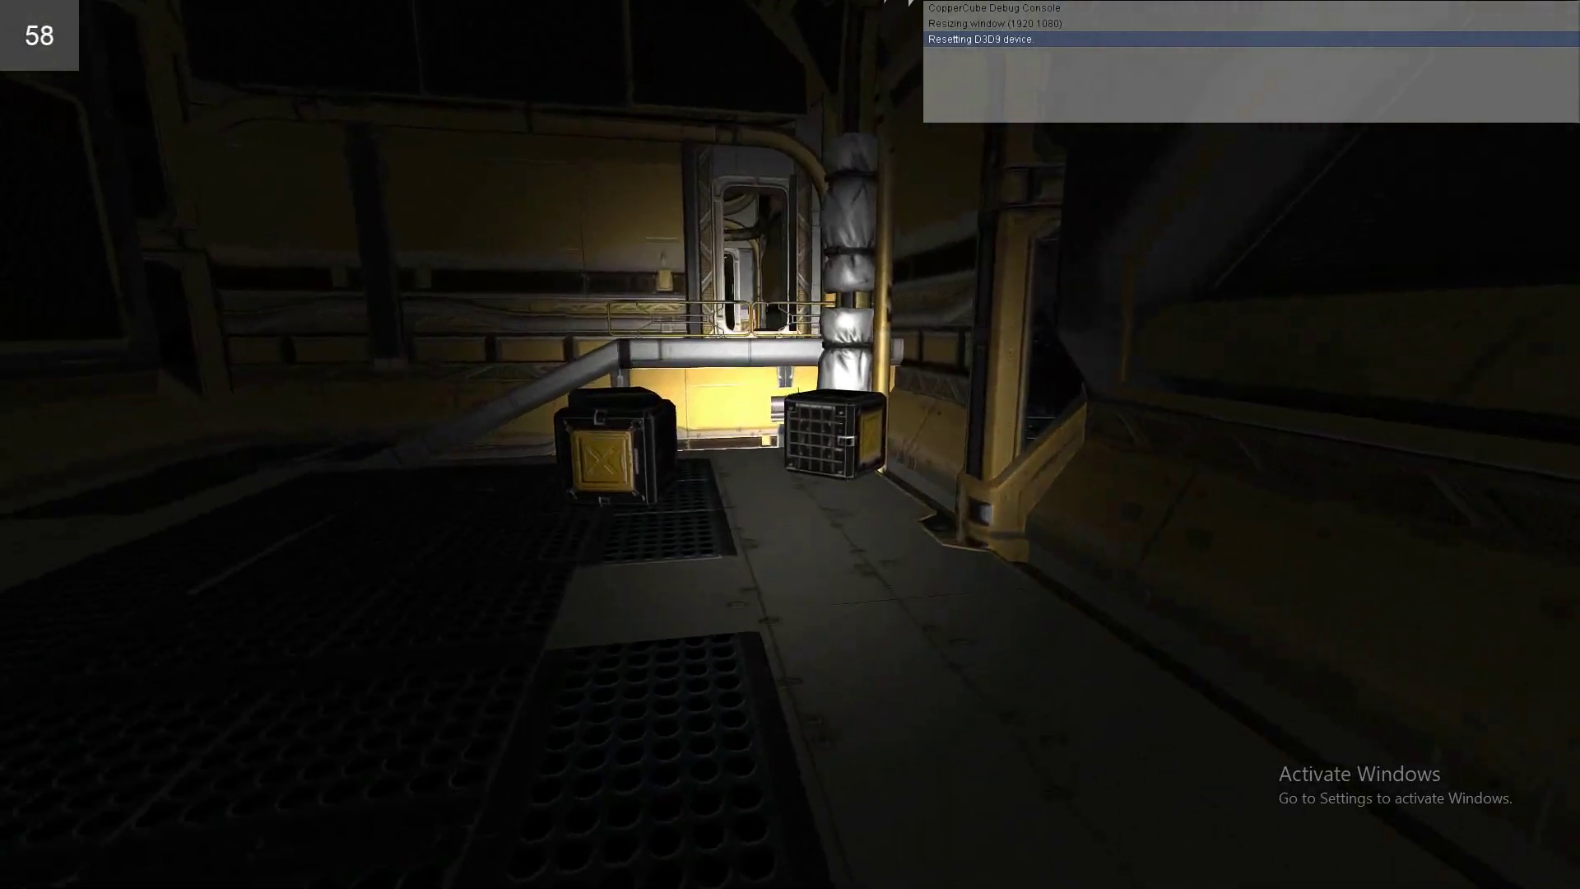
{"action": "key", "text": "w"}
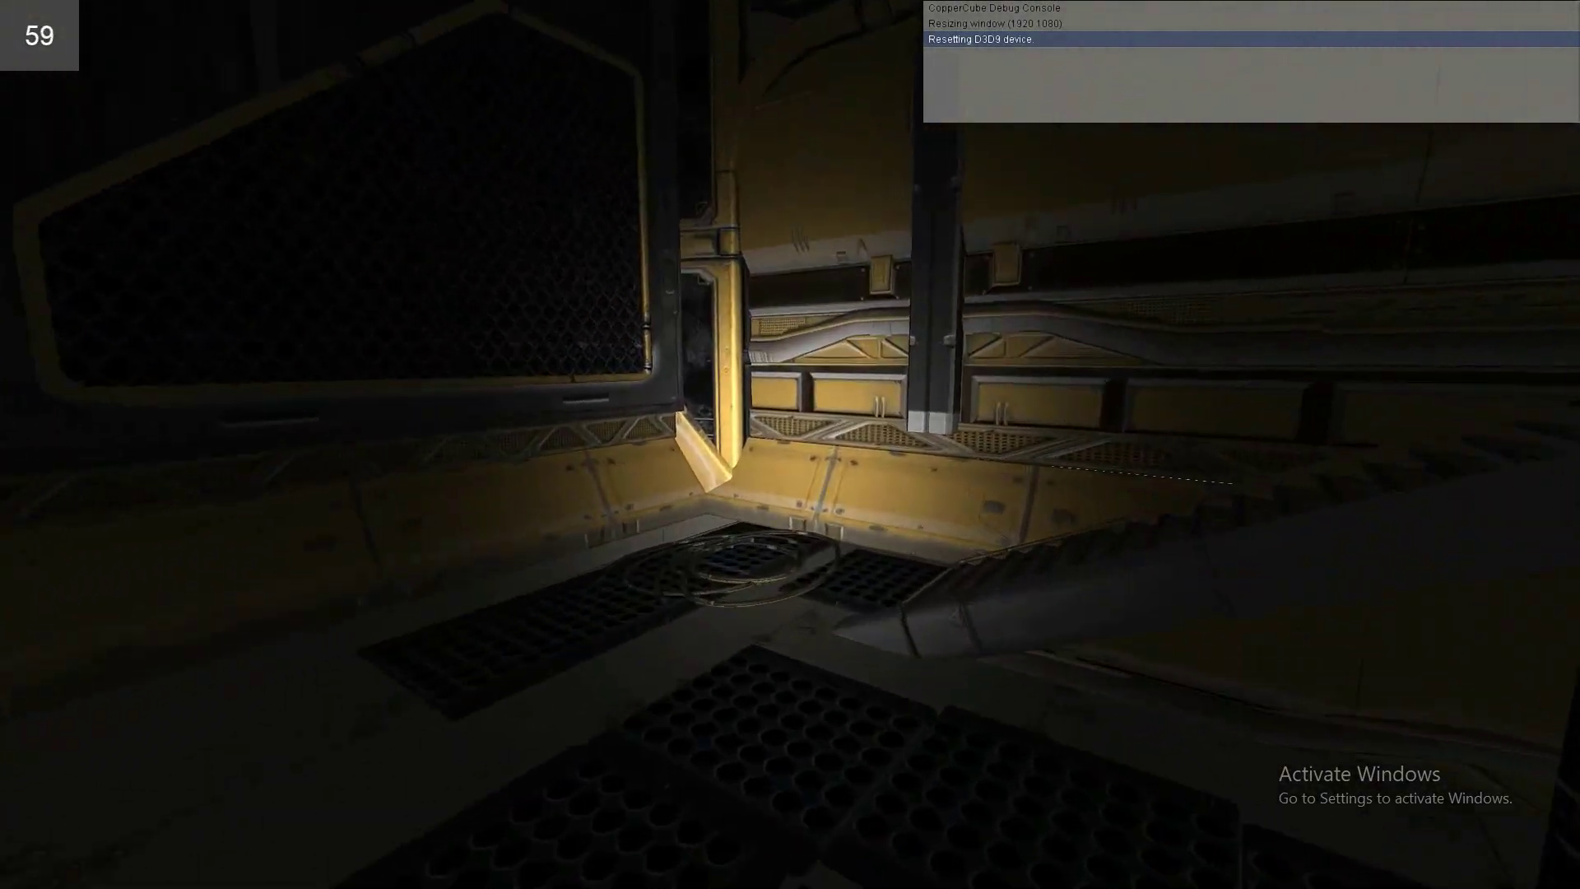
{"action": "key", "text": "w"}
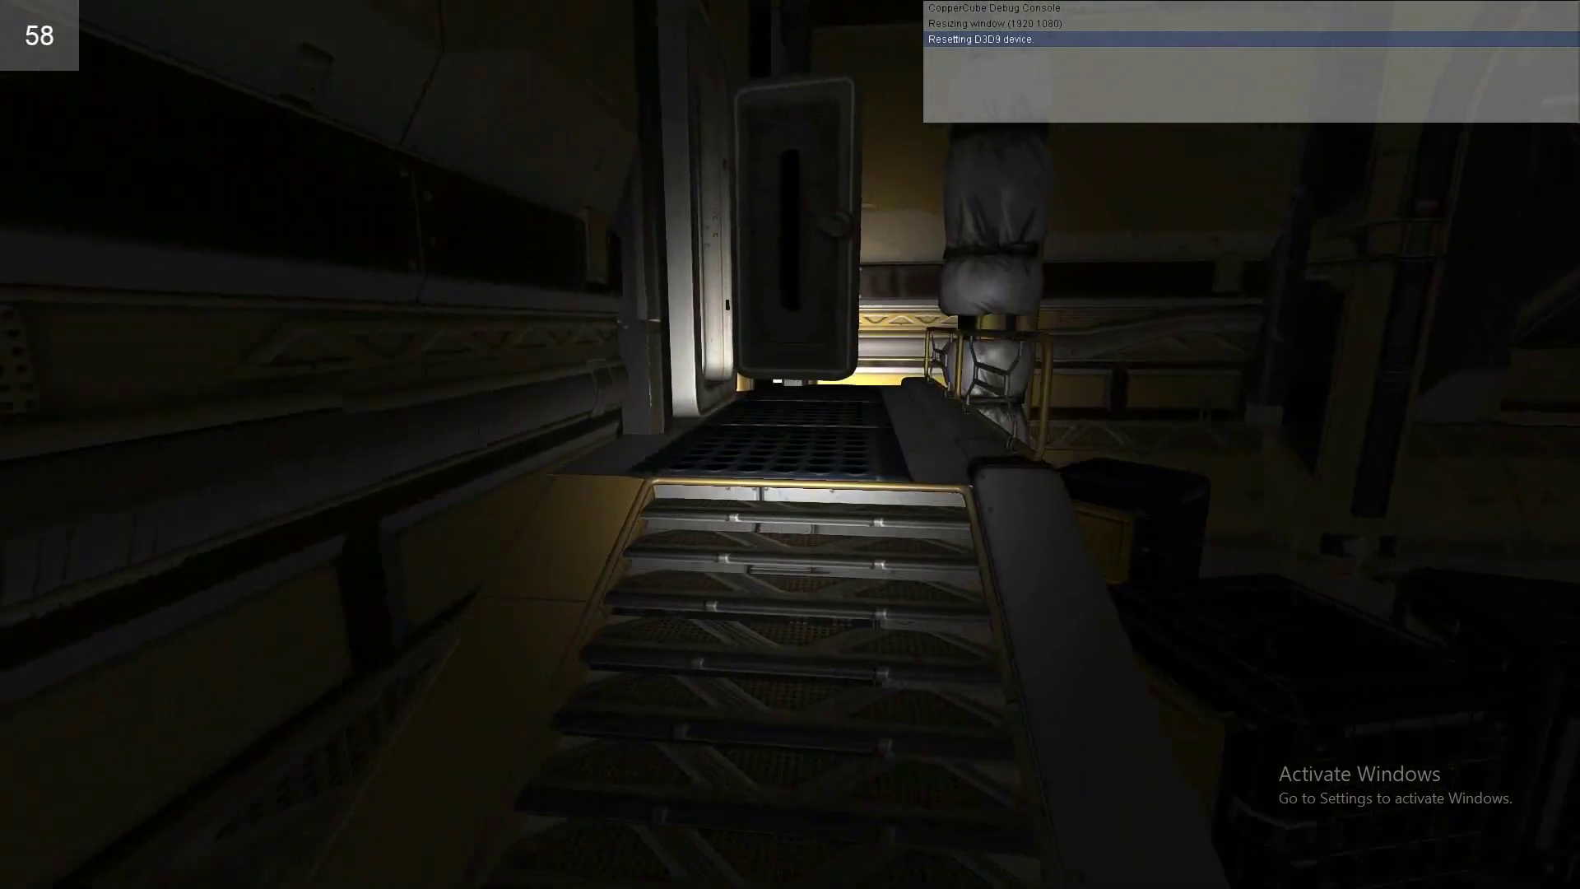
{"action": "key", "text": "w"}
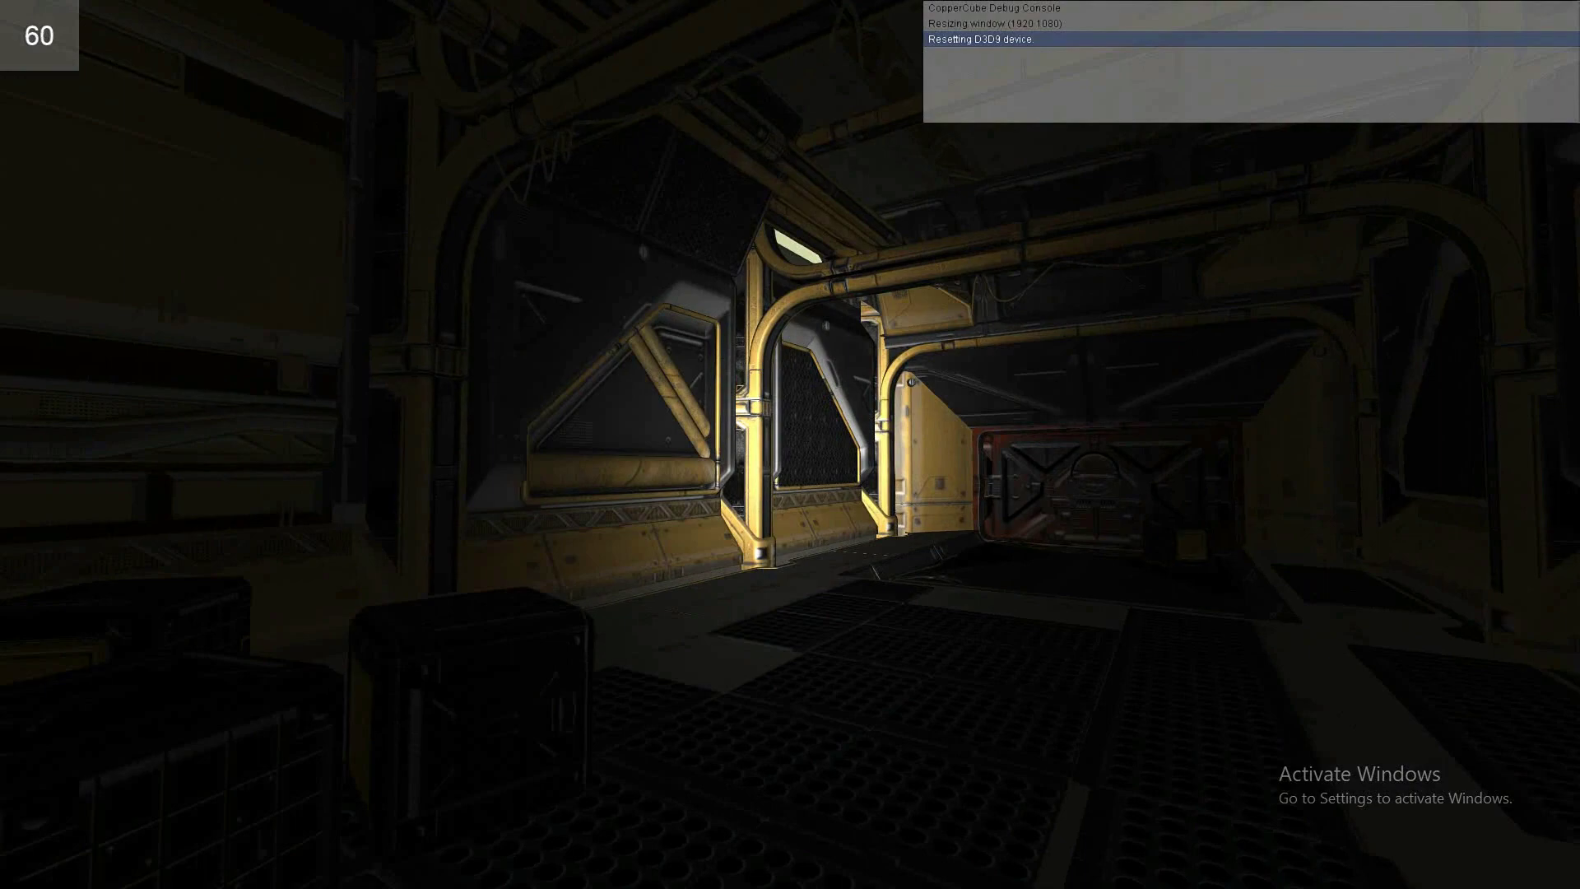
{"action": "key", "text": "w"}
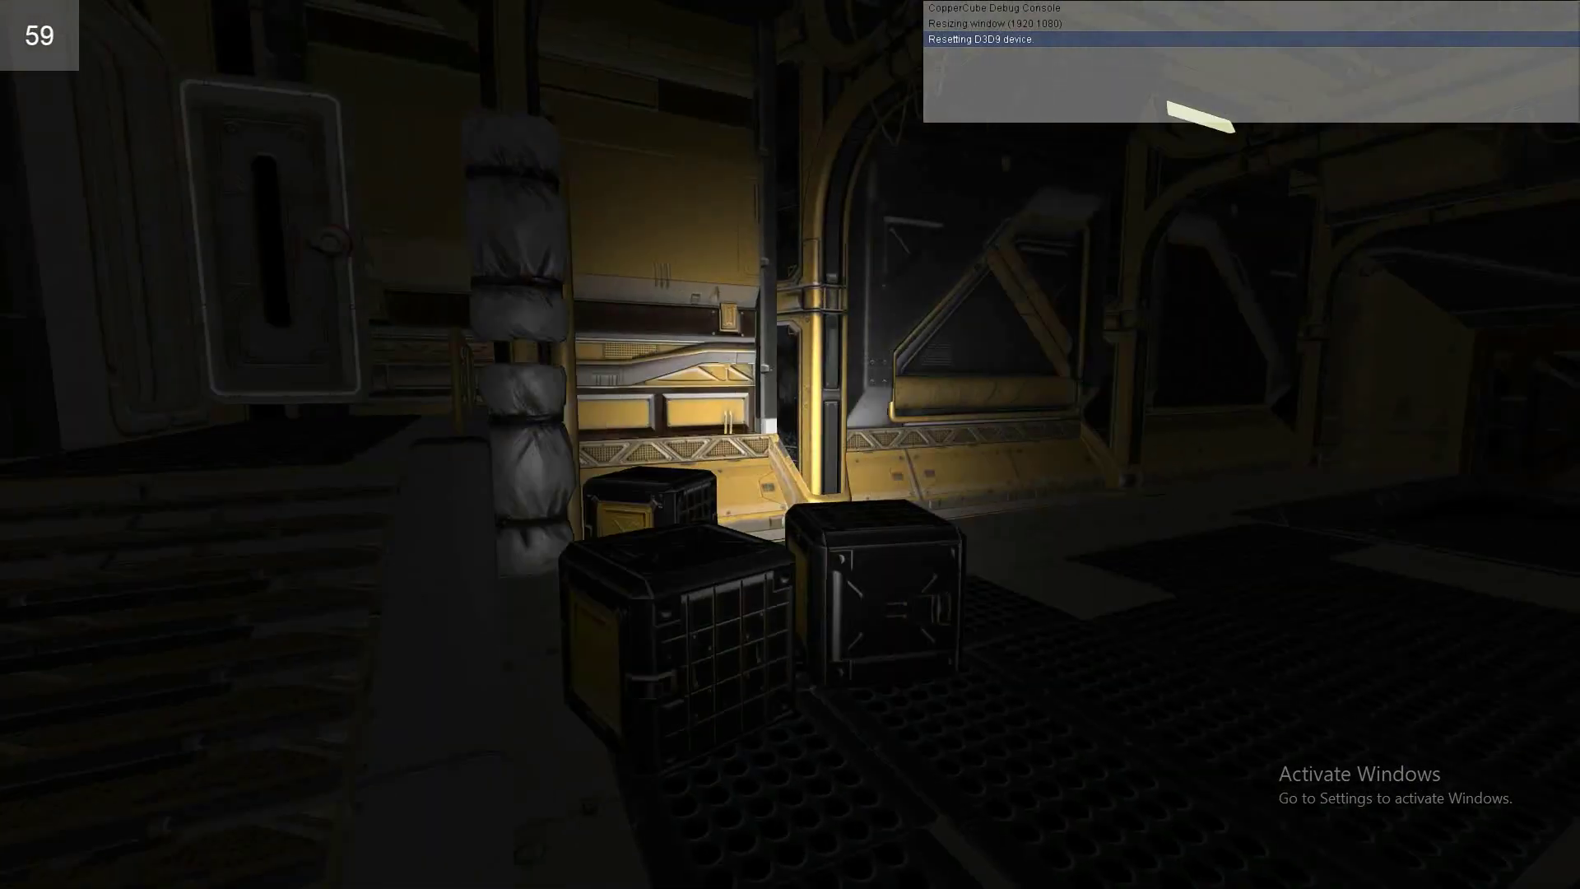
{"action": "key", "text": "w"}
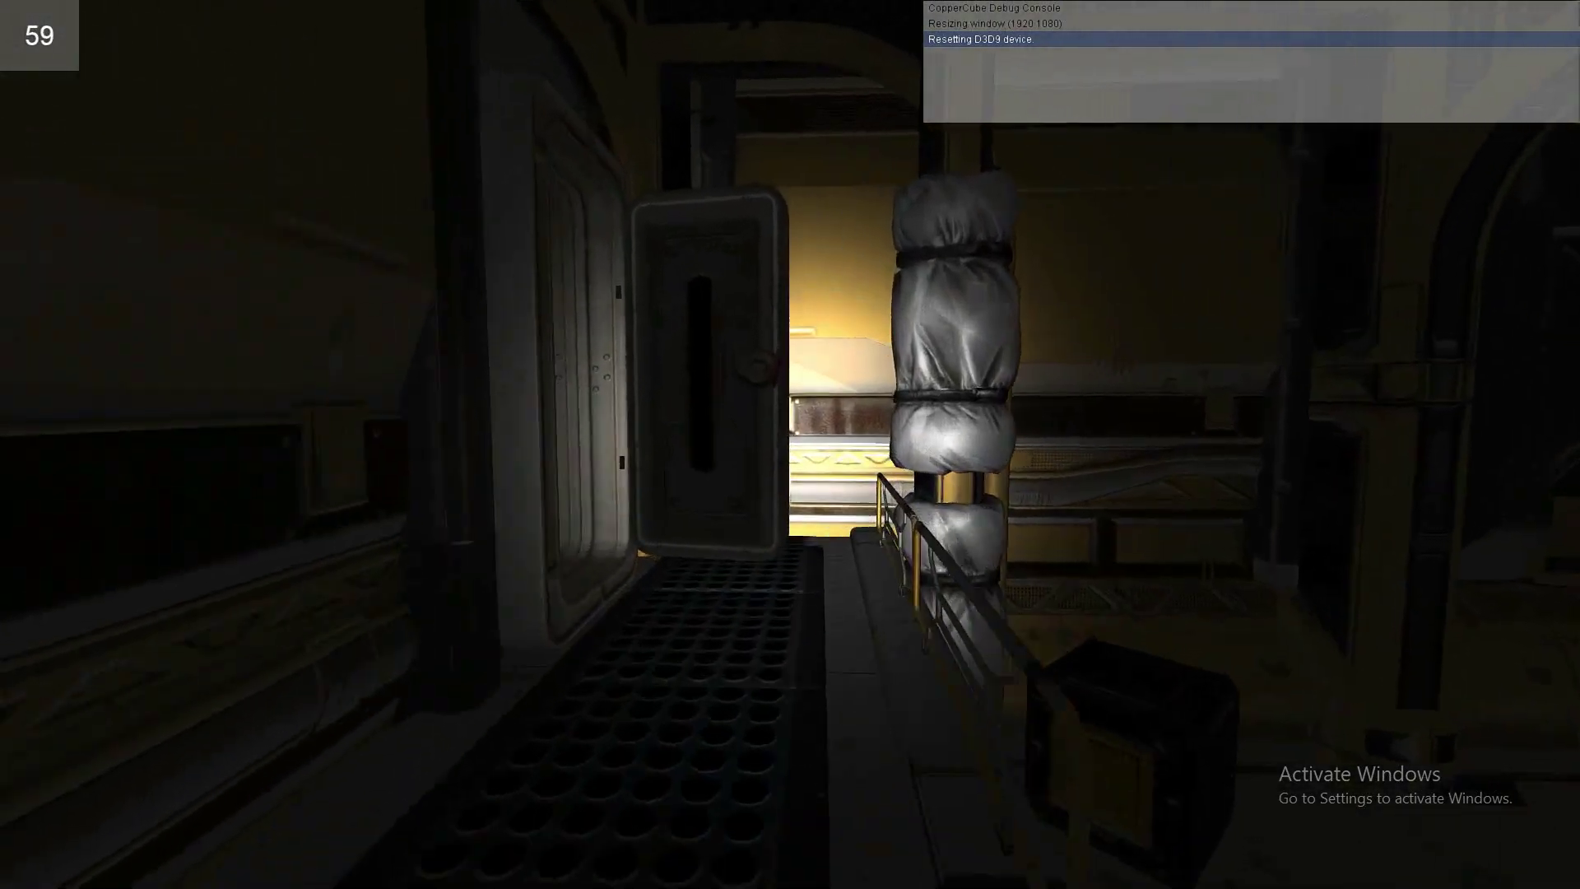
{"action": "key", "text": "w"}
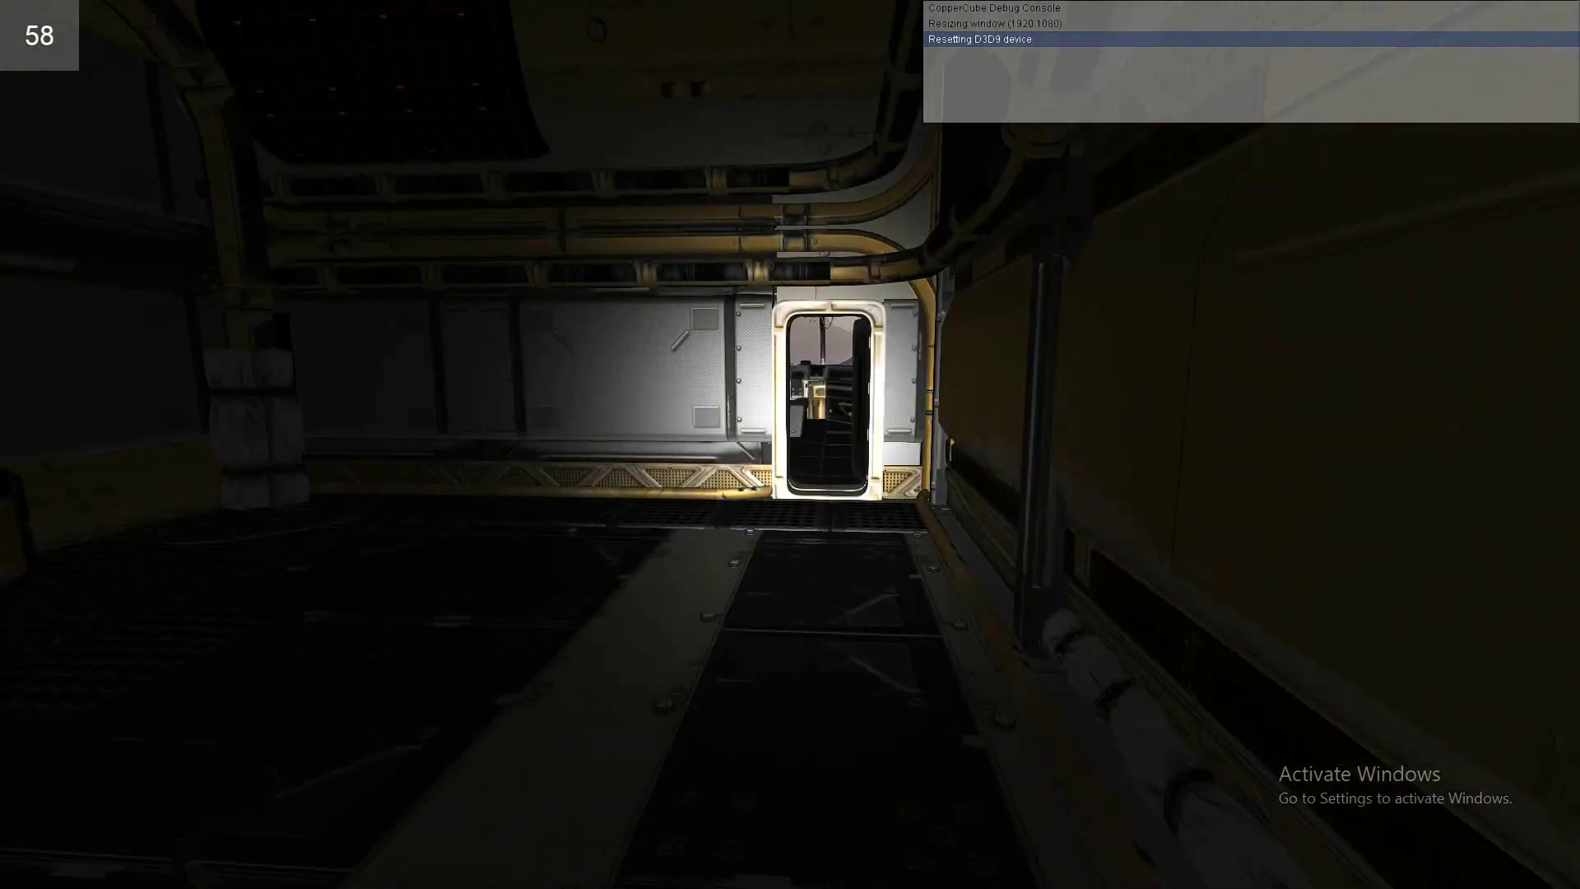
{"action": "key", "text": "w"}
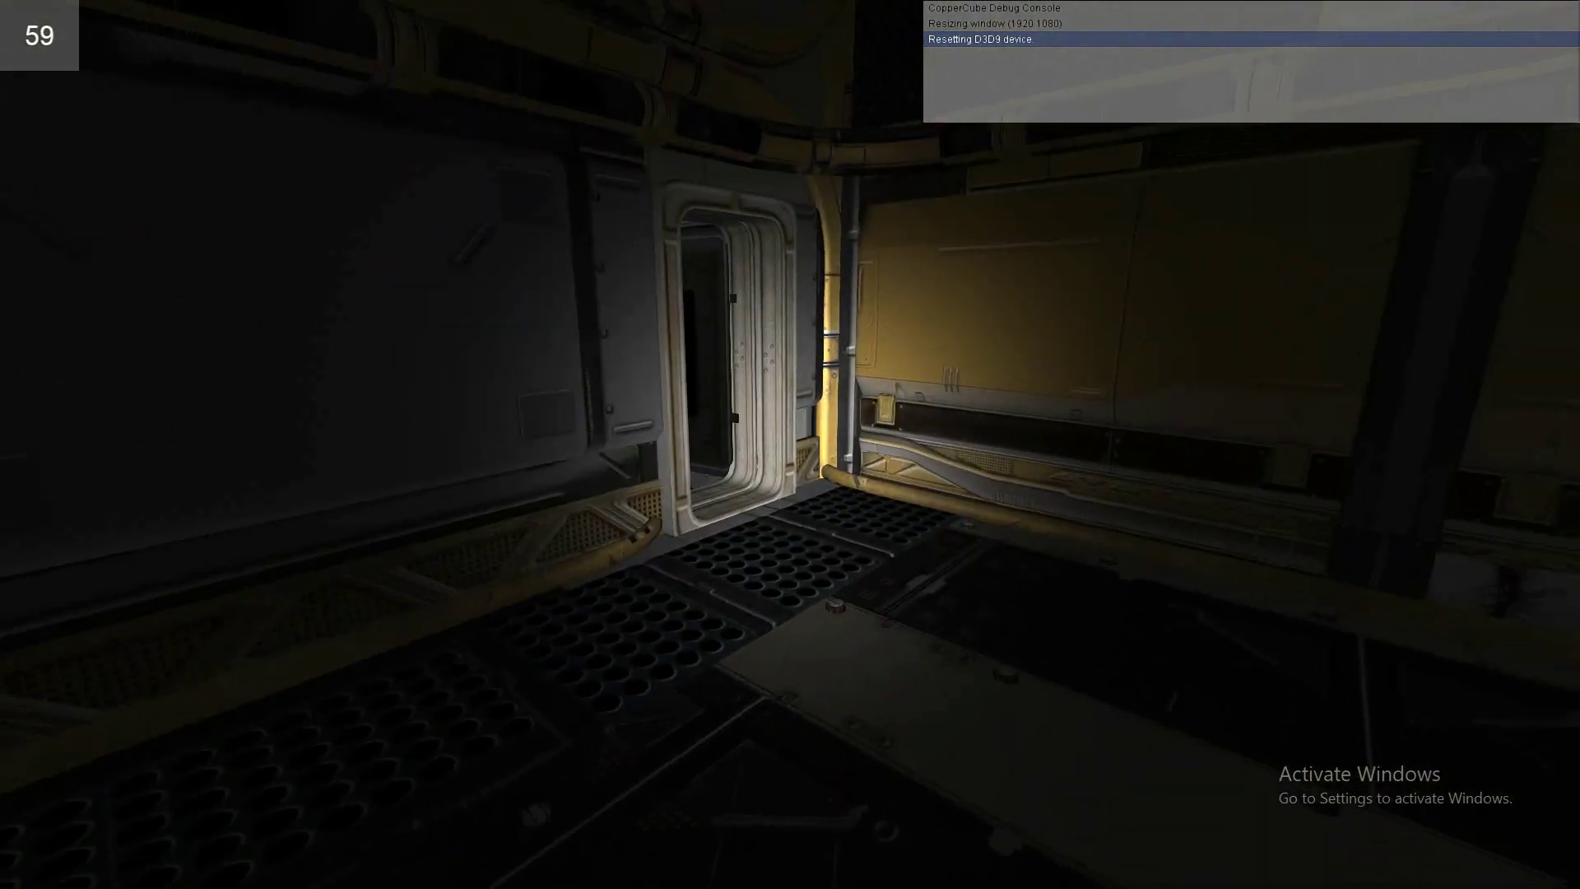
{"action": "key", "text": "w"}
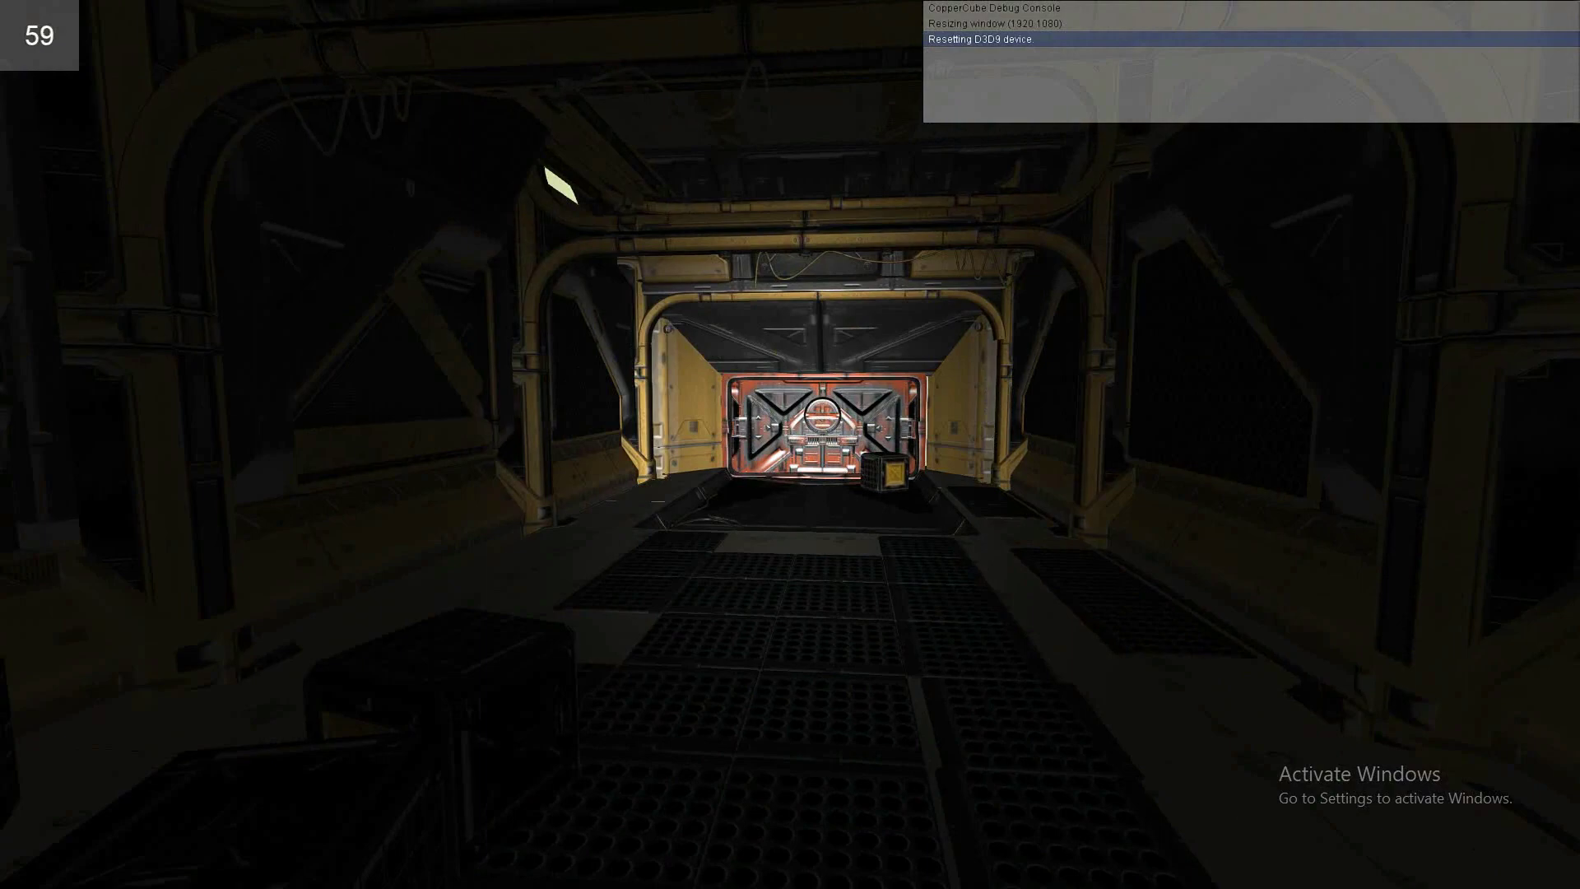
{"action": "key", "text": "w"}
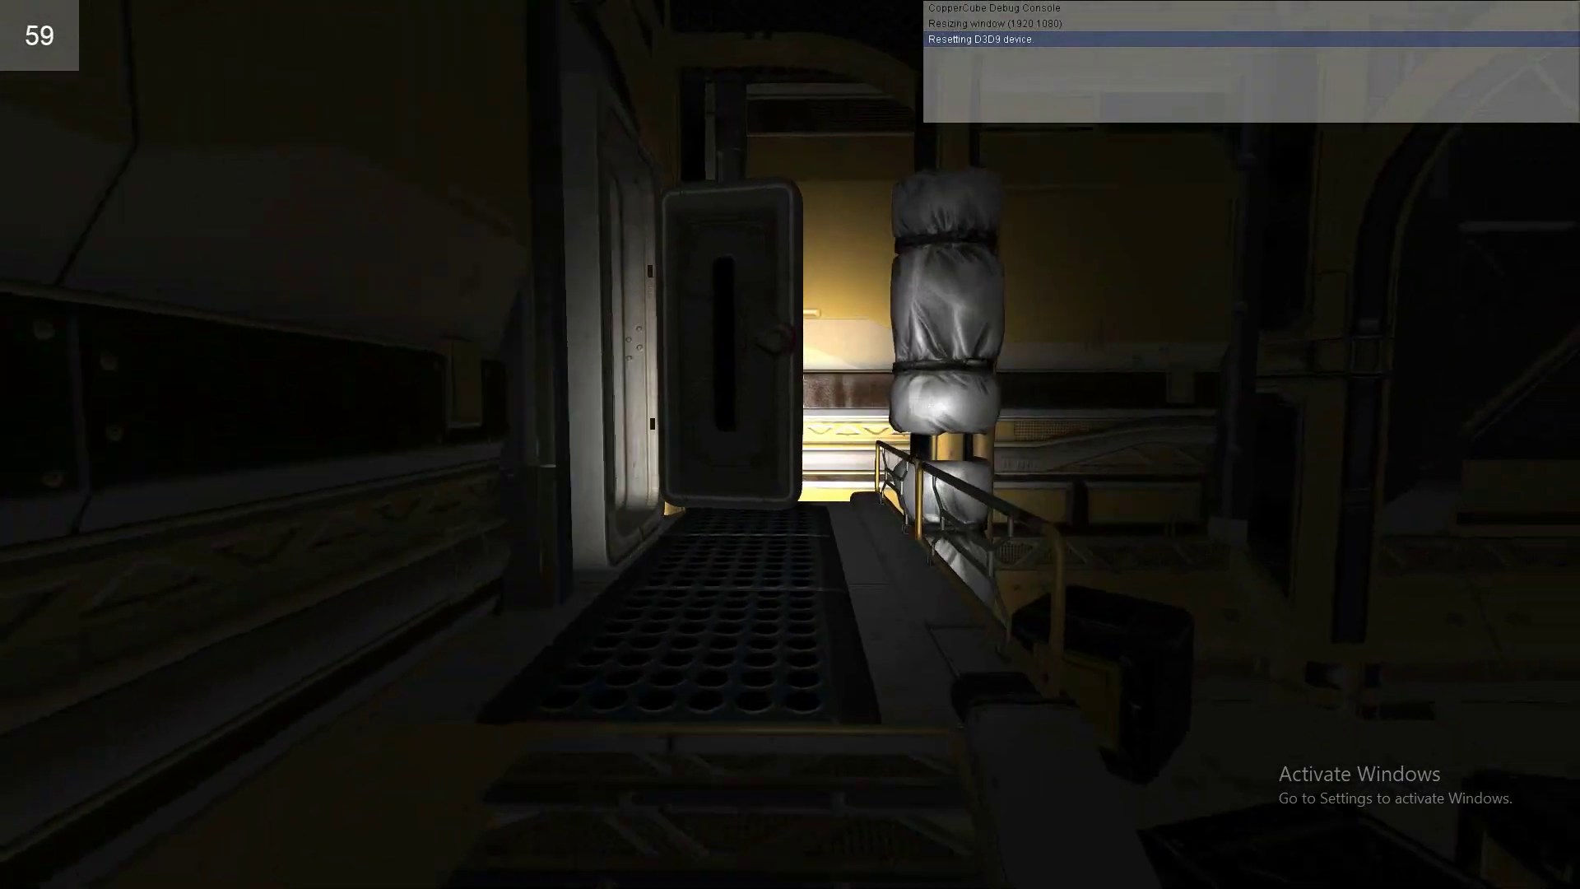
{"action": "key", "text": "w"}
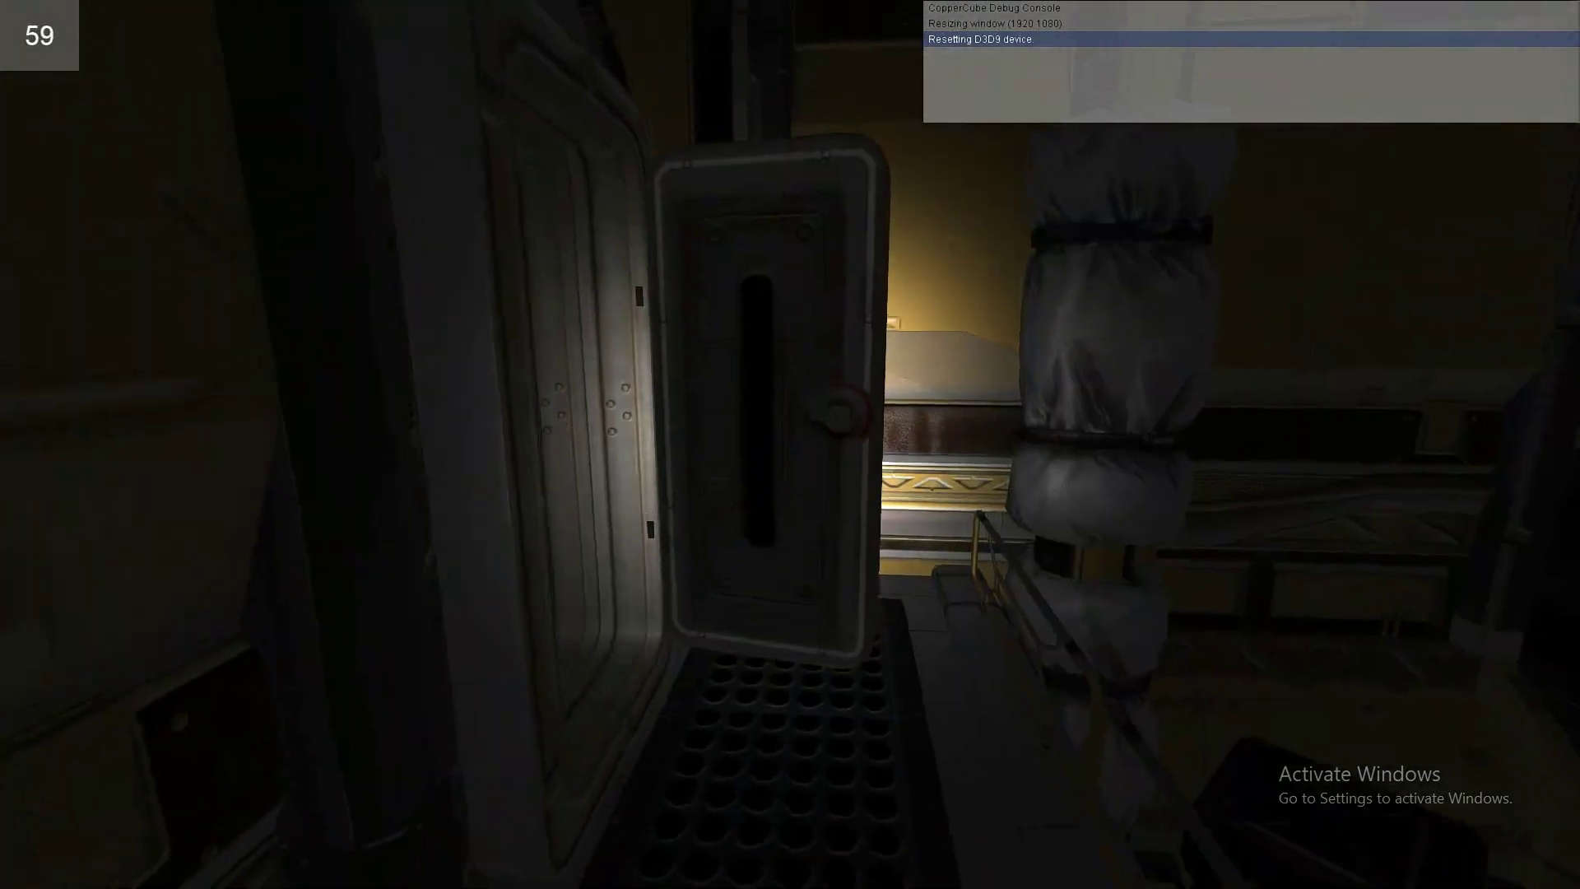
{"action": "key", "text": "w"}
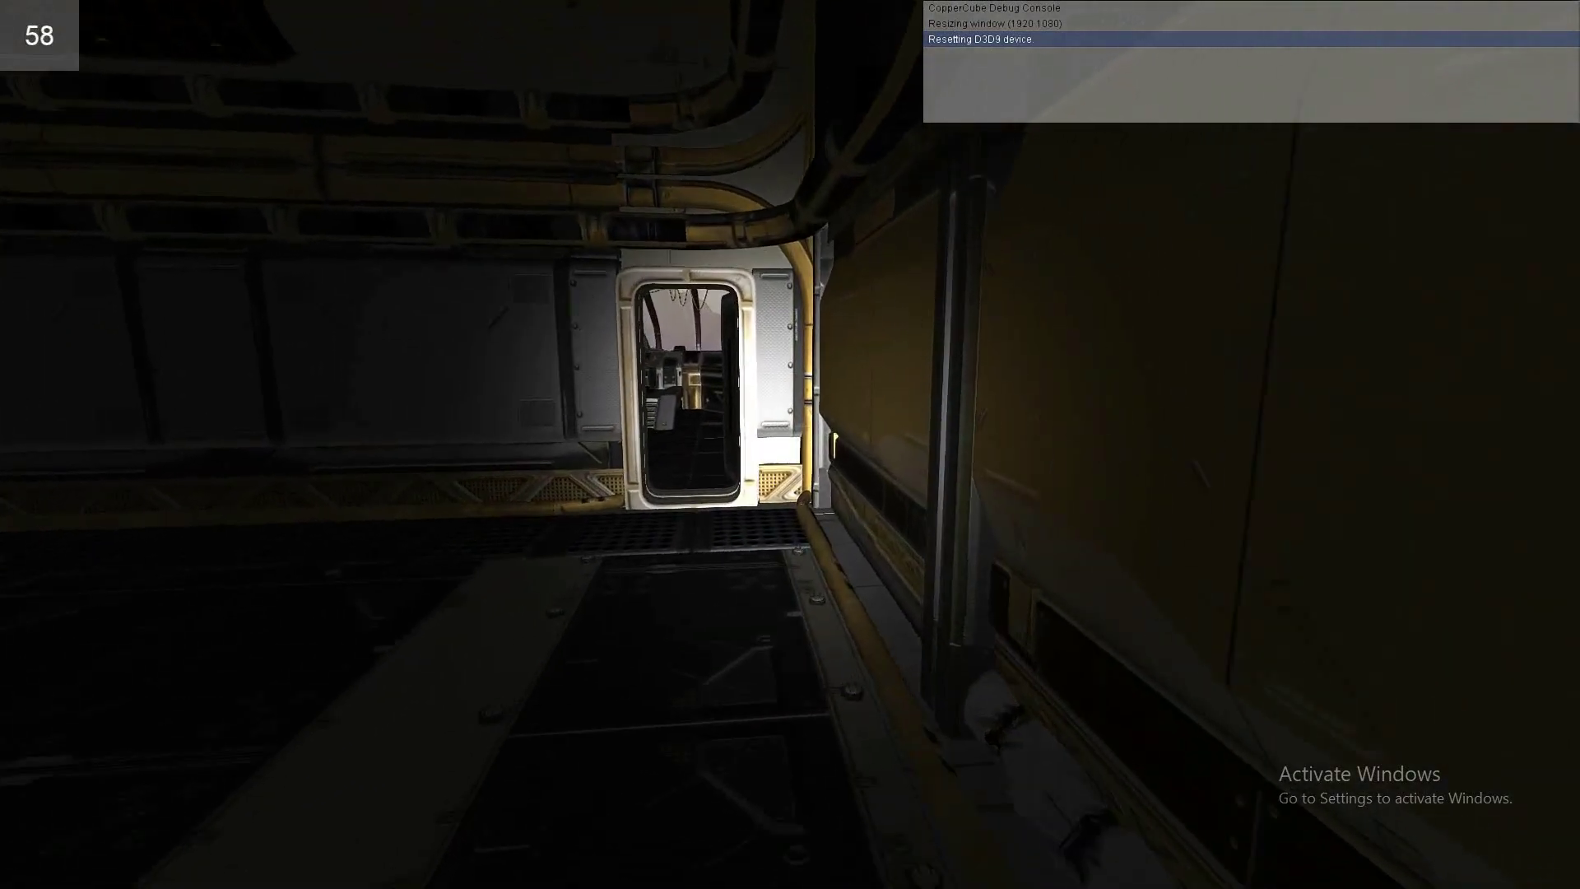
{"action": "key", "text": "w"}
{"action": "key", "text": "w"}
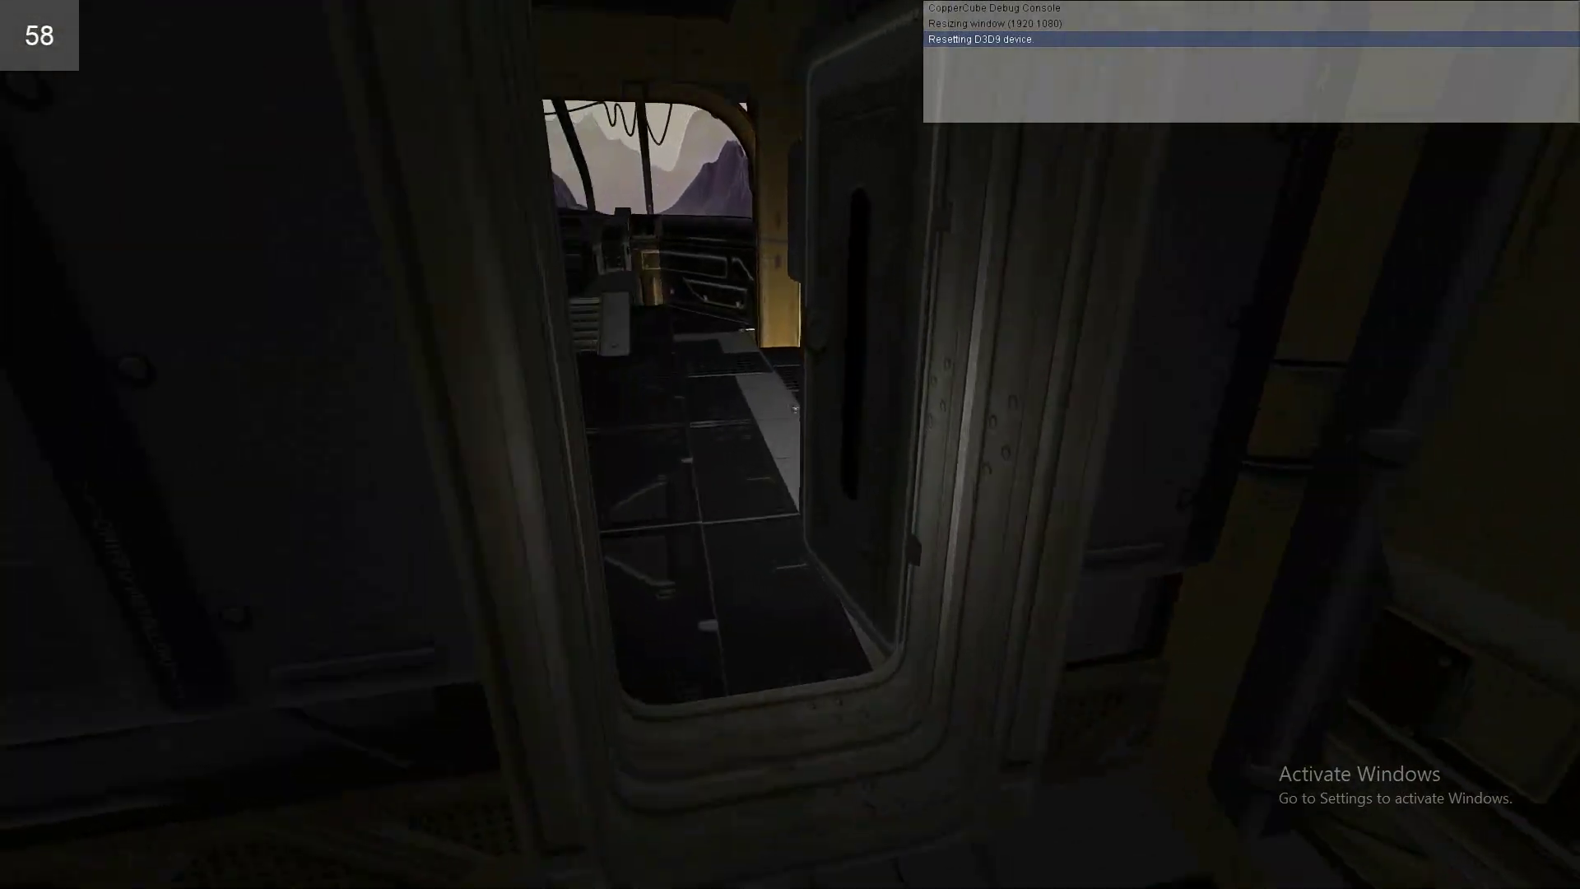
{"action": "key", "text": "Left"}
{"action": "key", "text": "Right"}
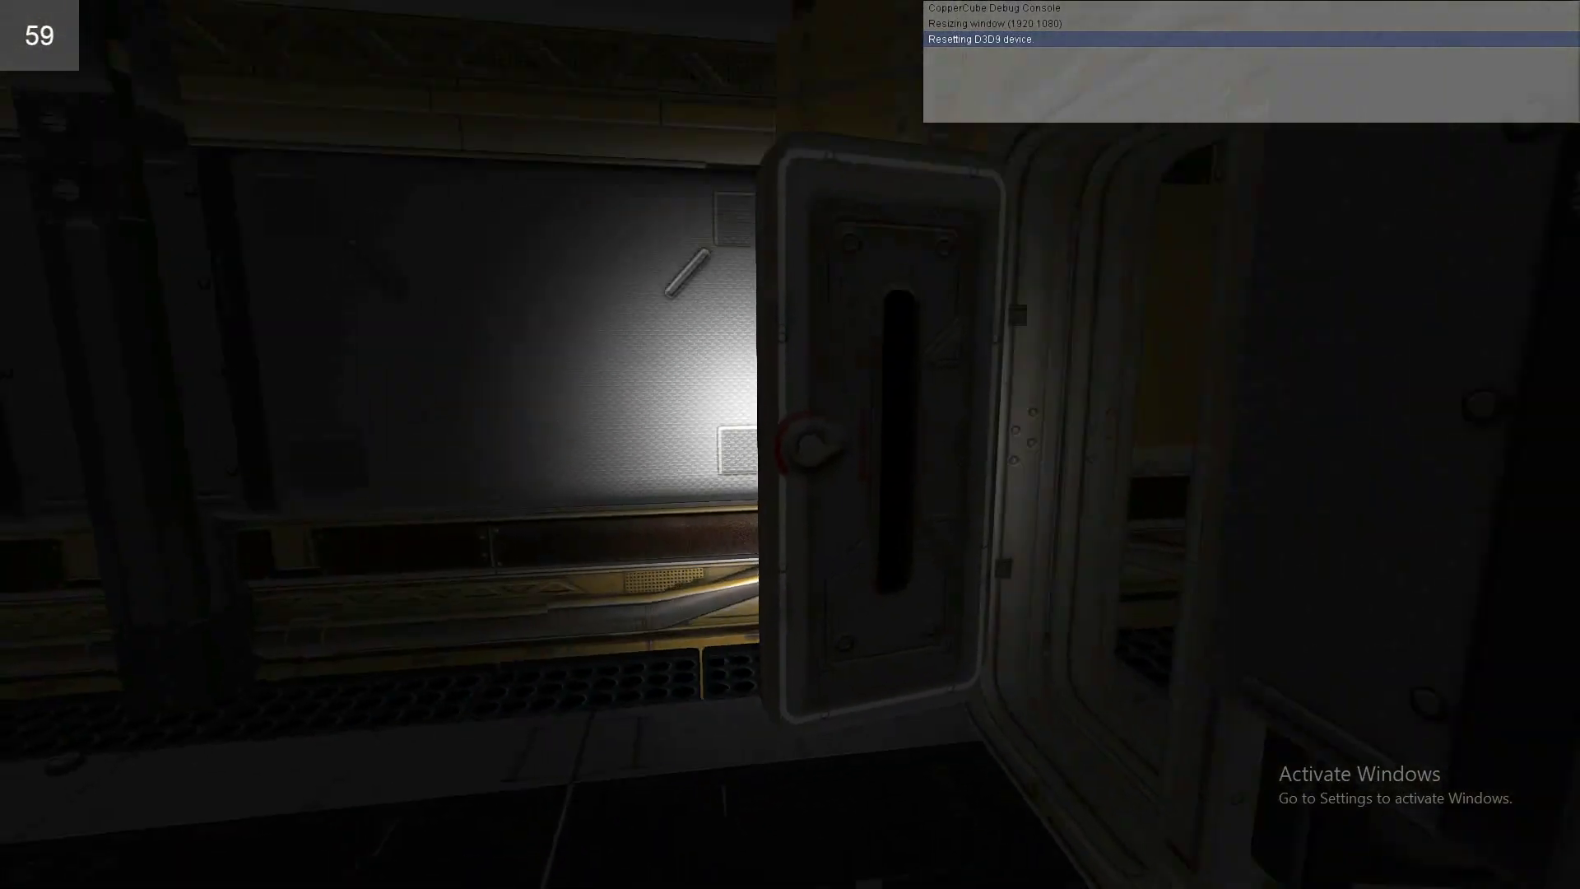
{"action": "key", "text": "w"}
{"action": "key", "text": "Left"}
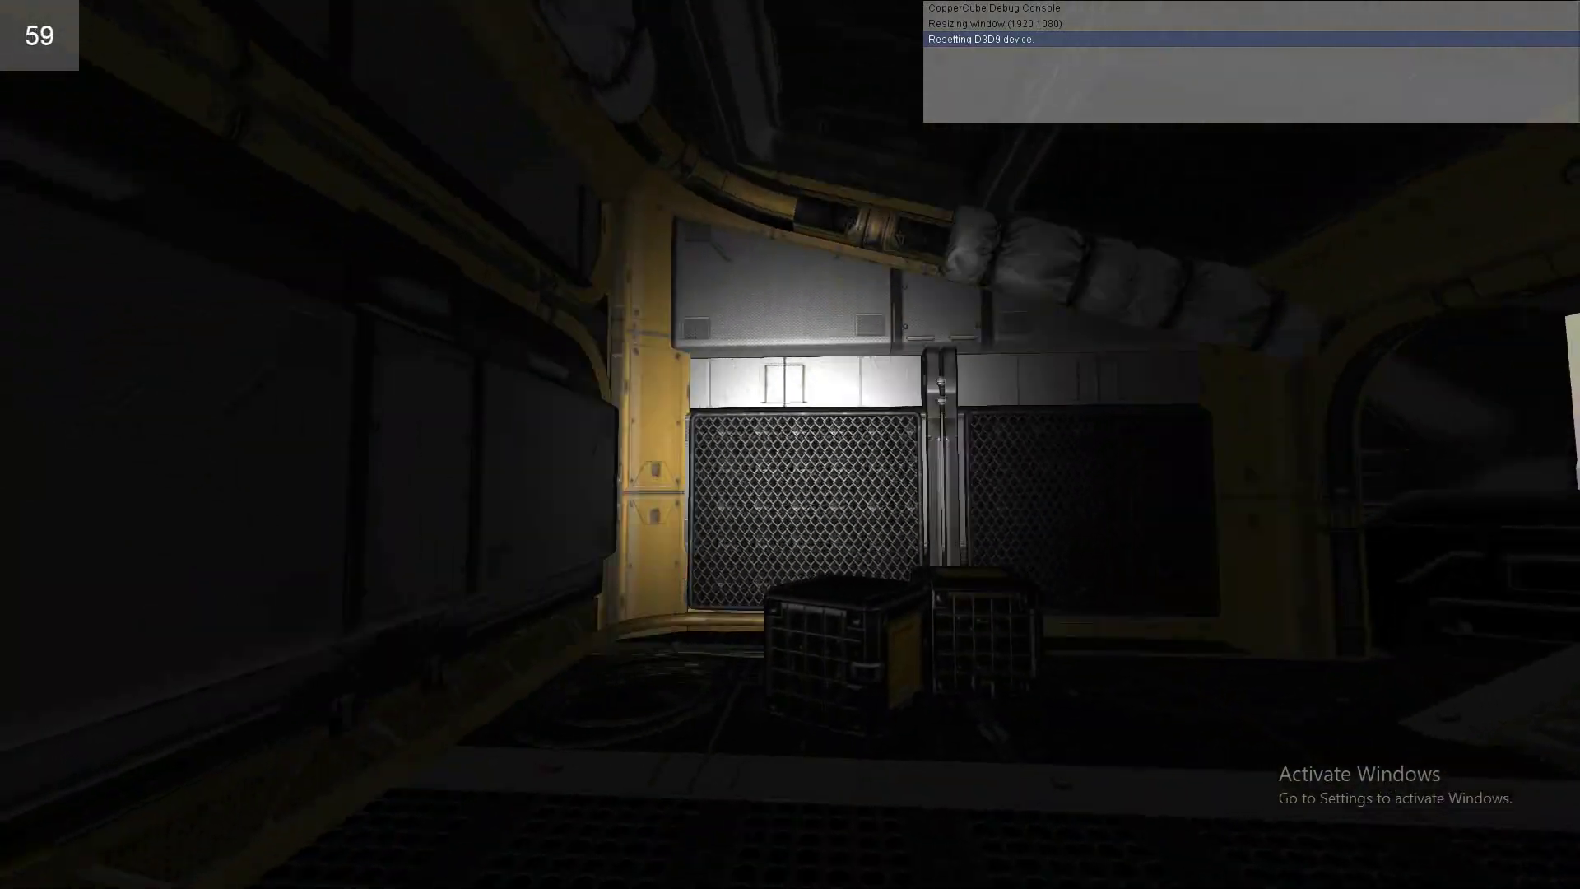
{"action": "key", "text": "d"}
{"action": "key", "text": "Right"}
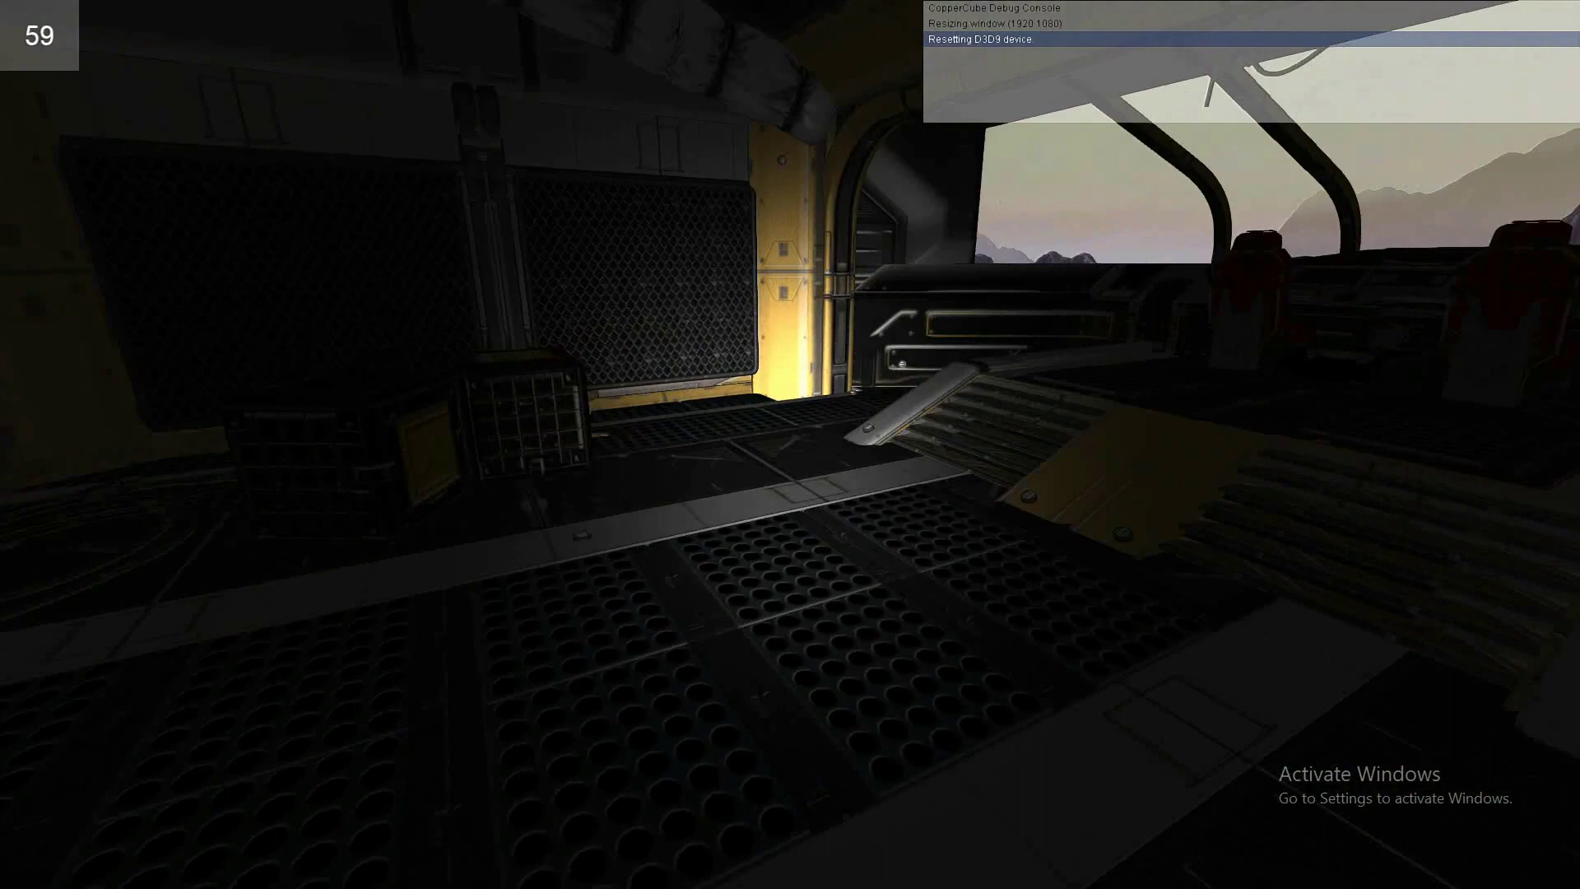
{"action": "key", "text": "Left"}
{"action": "key", "text": "w"}
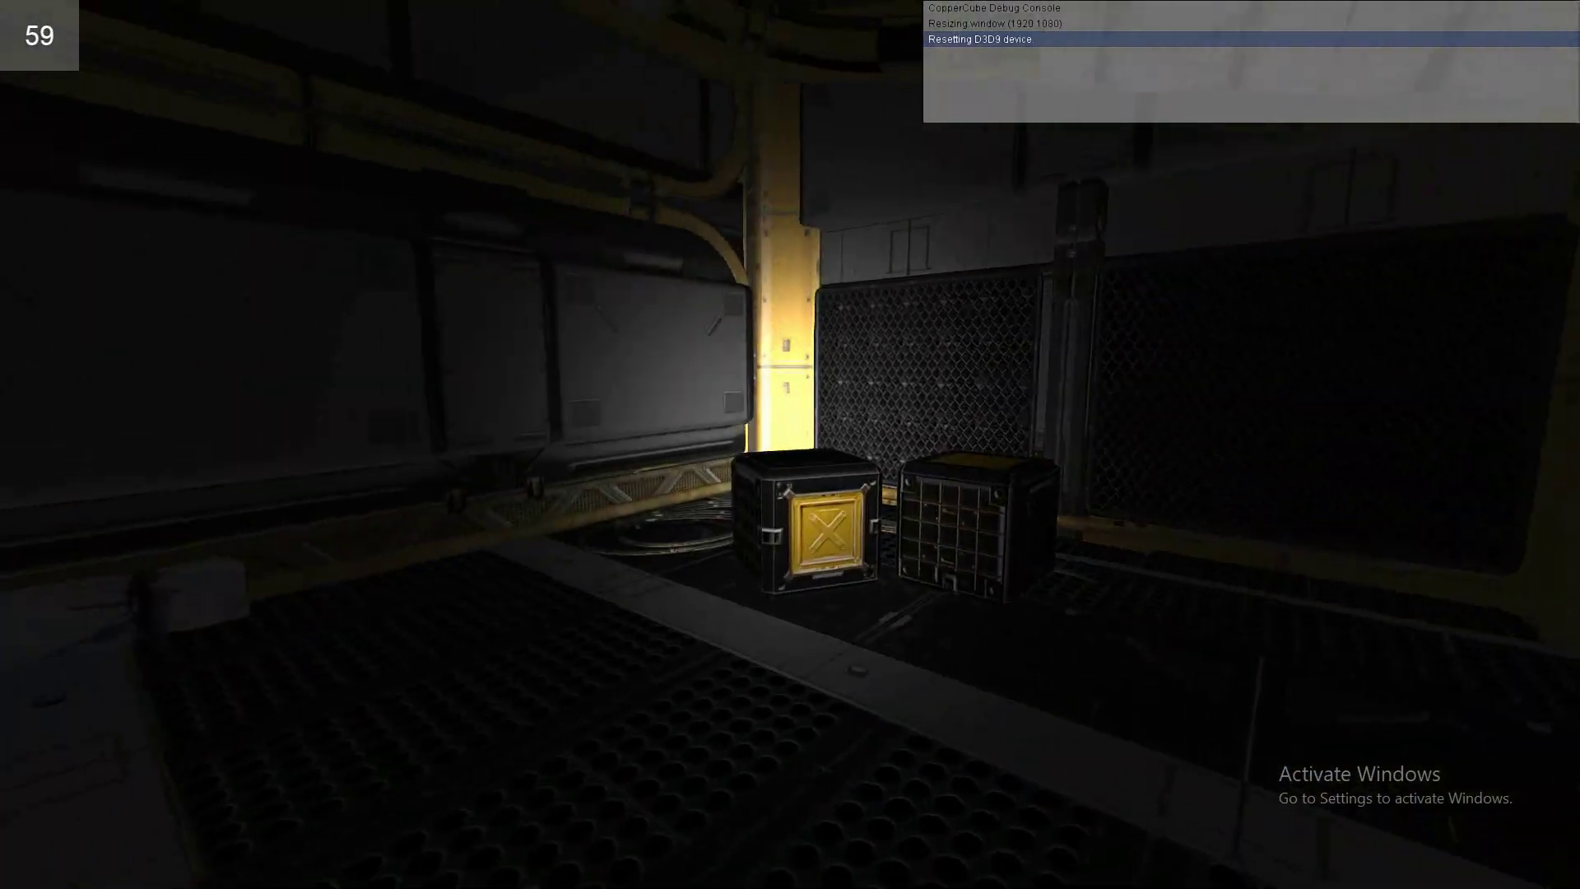
{"action": "key", "text": "Left"}
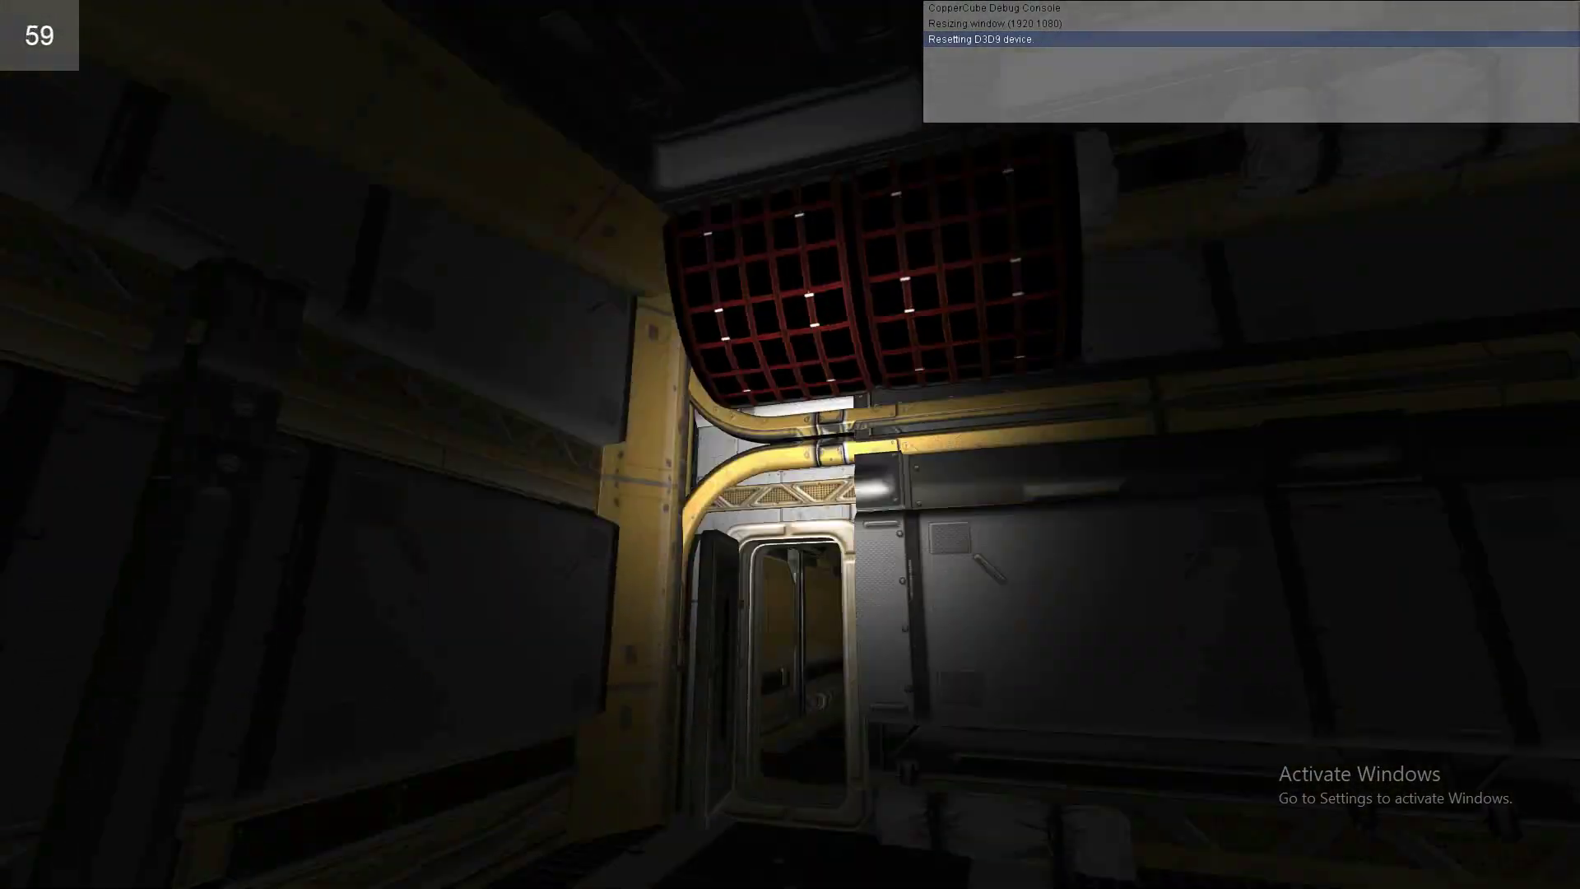
{"action": "key", "text": "w"}
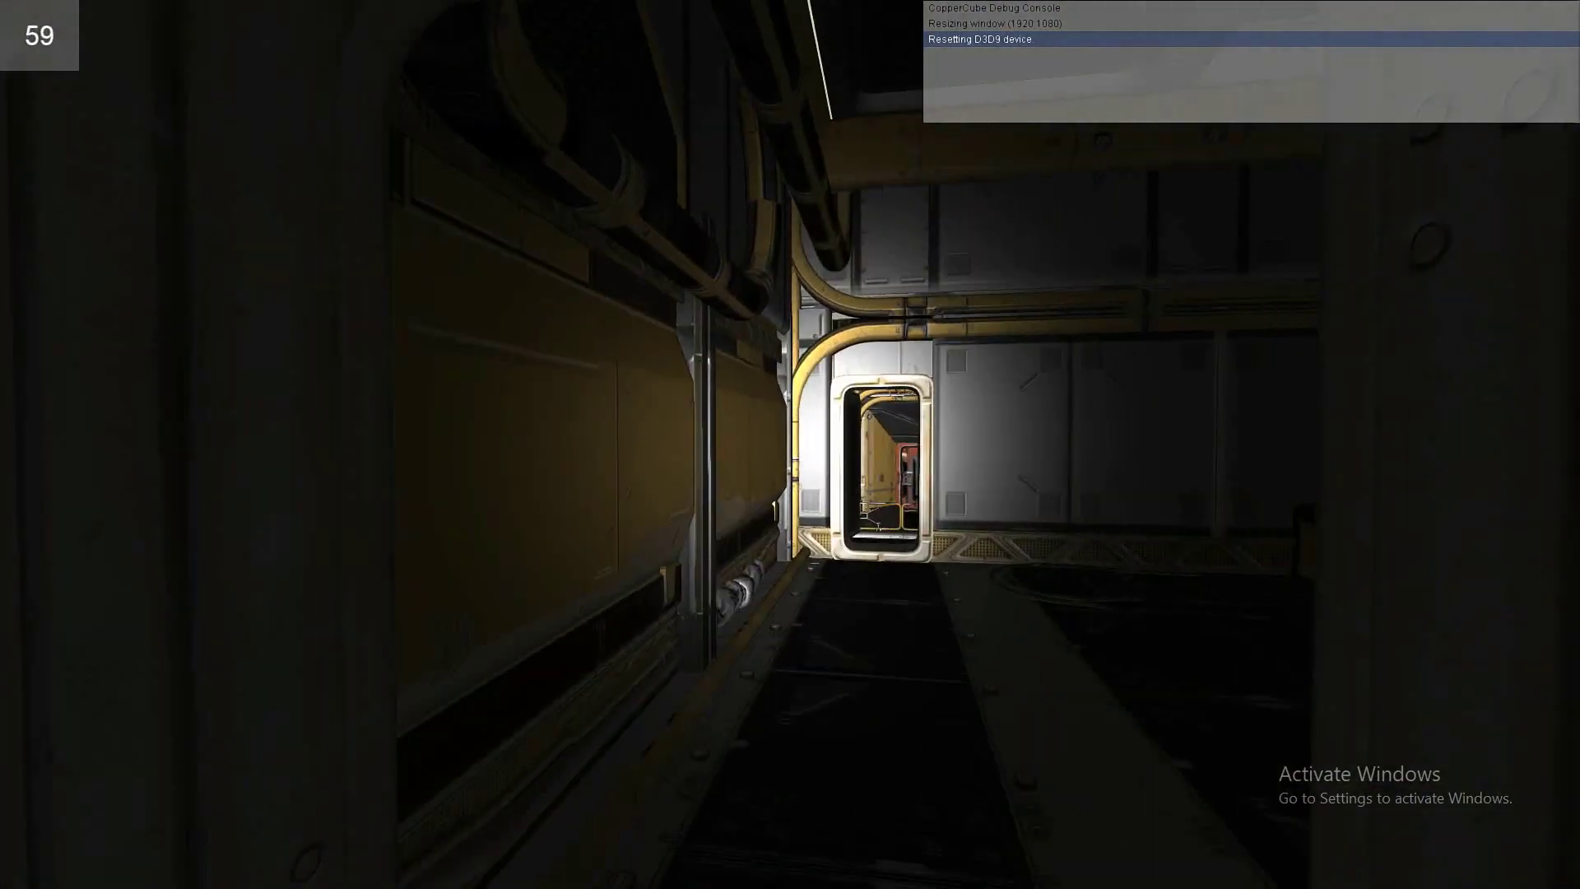
{"action": "key", "text": "Right"}
{"action": "key", "text": "Right"}
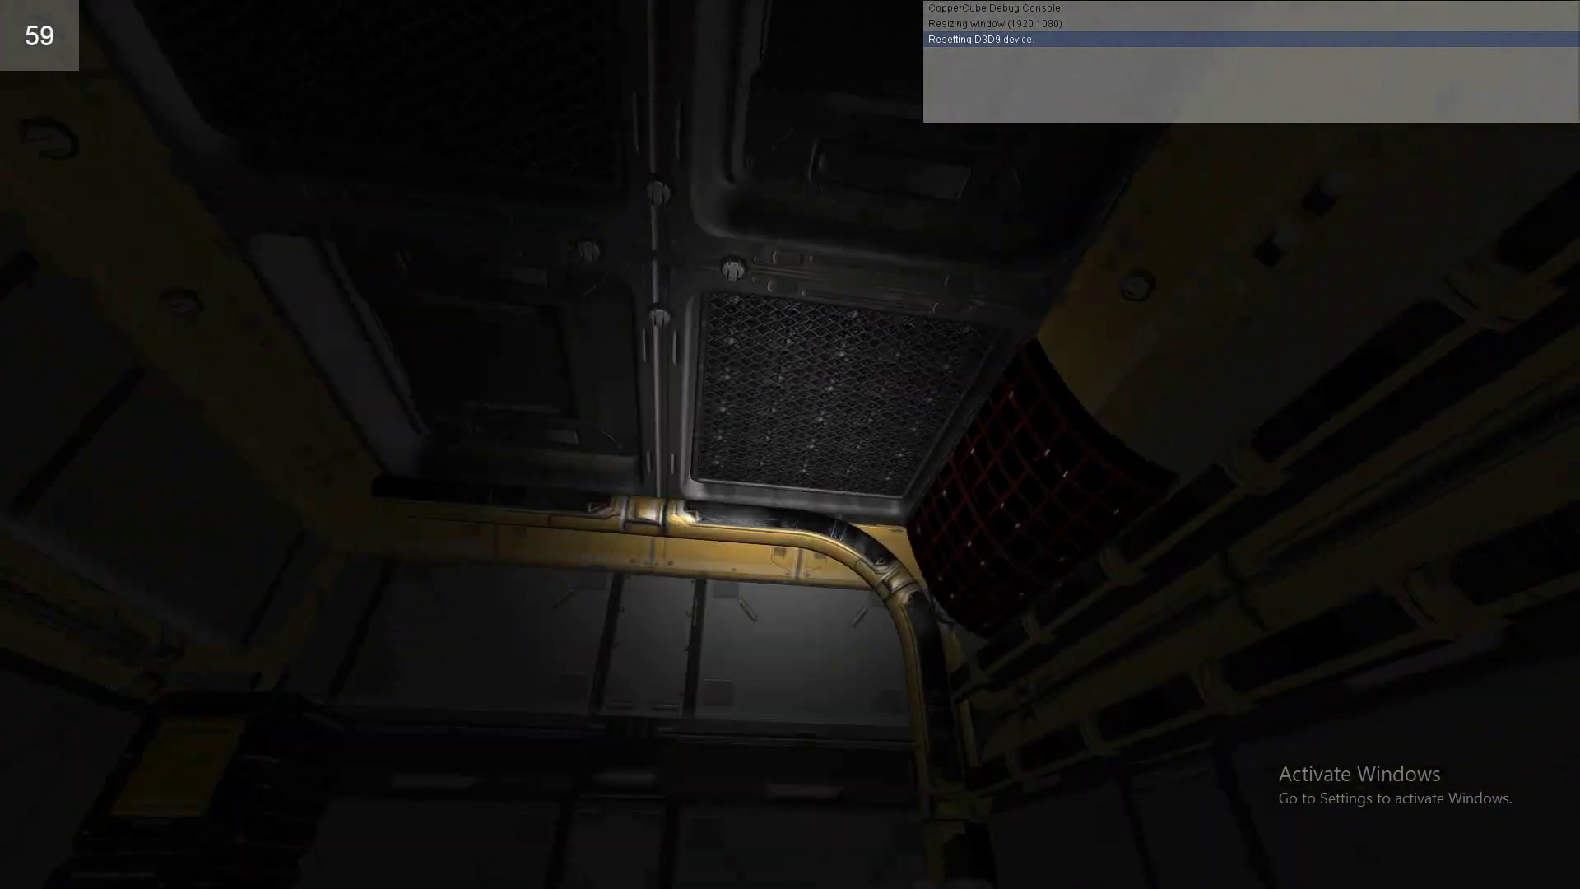
{"action": "key", "text": "Down"}
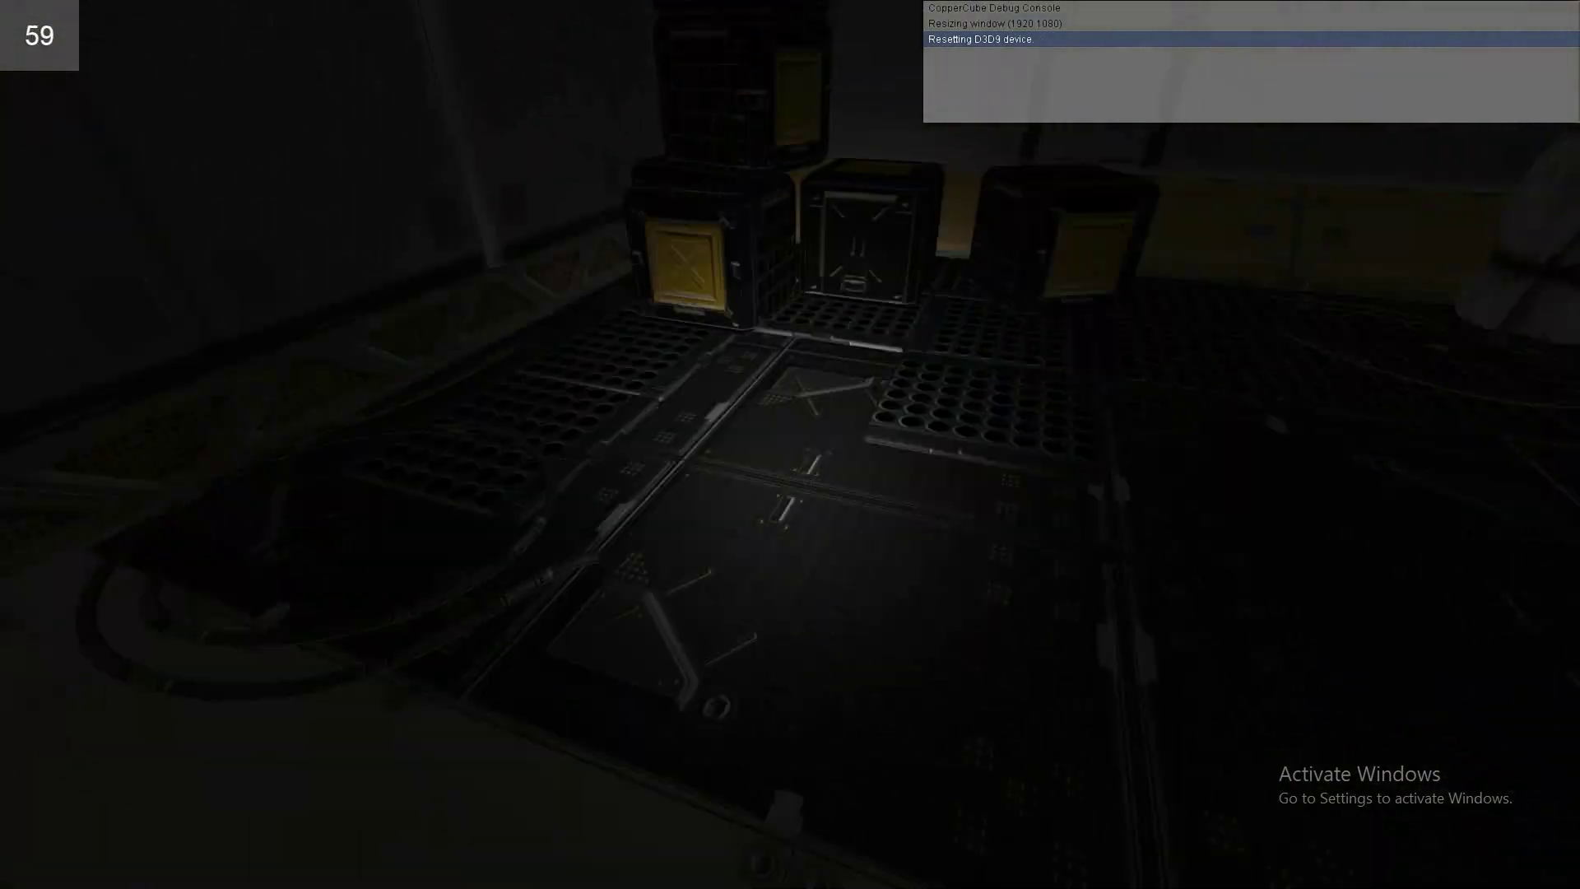
Walk from the room with stacked crates through the doorway and up the ramp to the cockpit dashboard
{"action": "key", "text": "Up"}
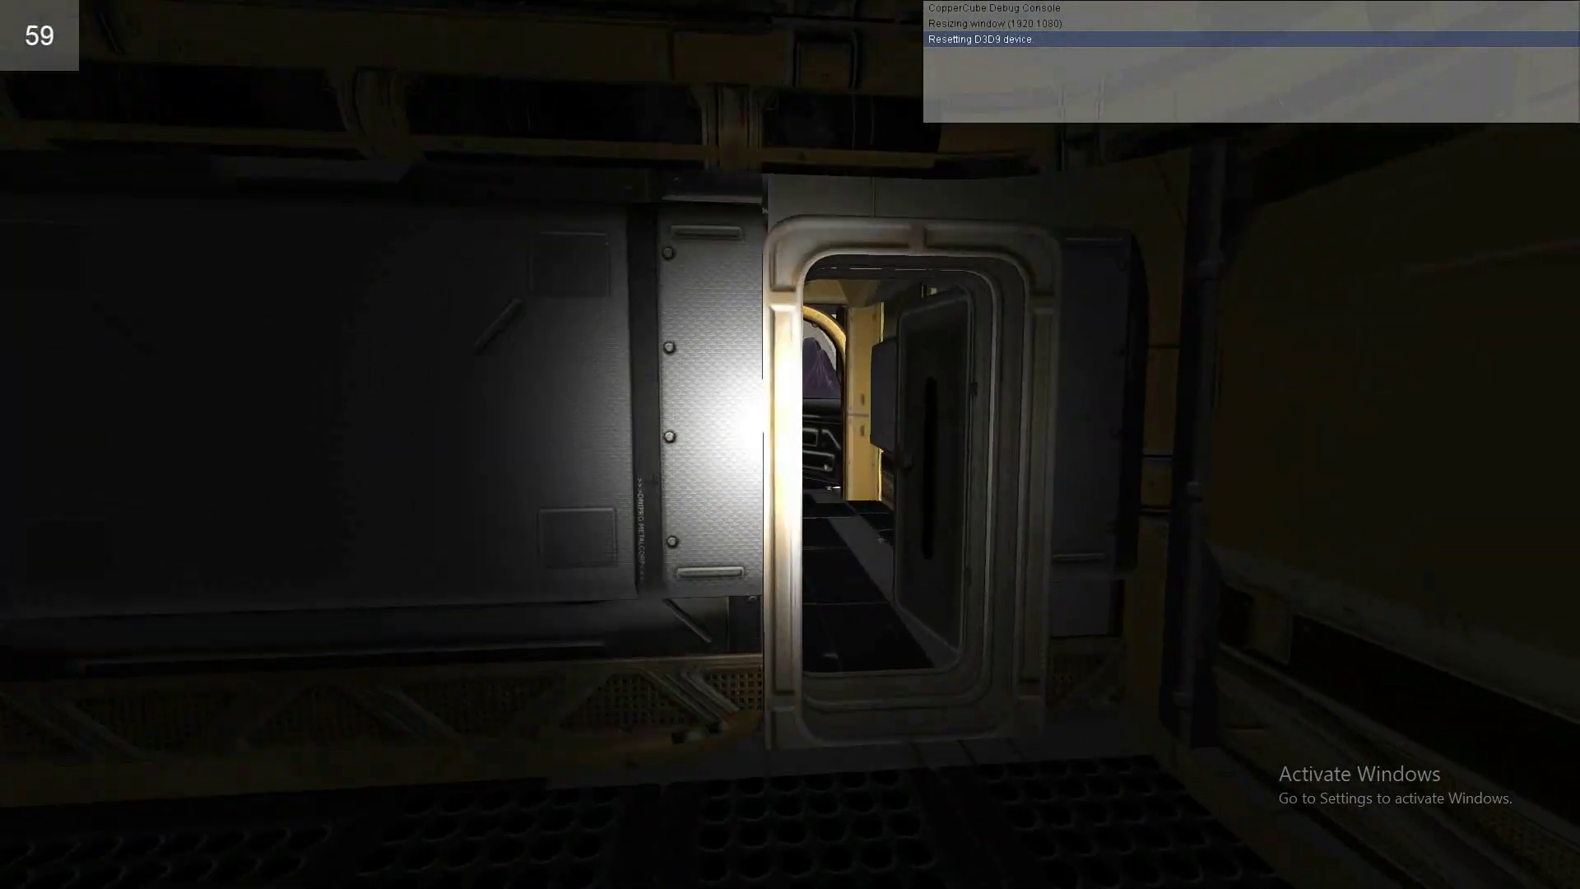
{"action": "key", "text": "Up"}
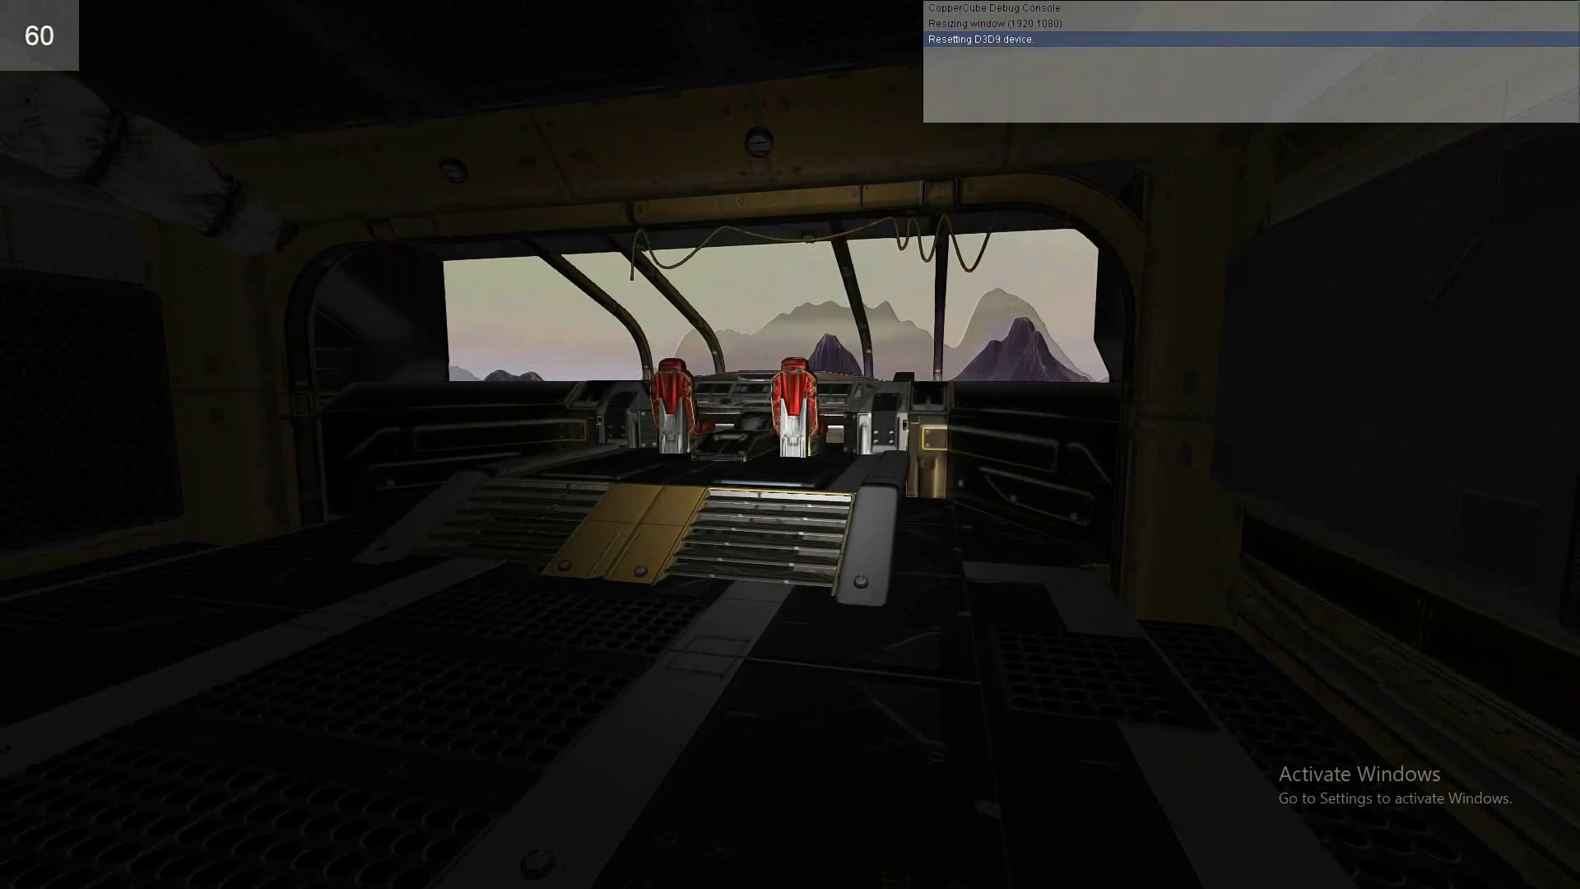
{"action": "key", "text": "Up"}
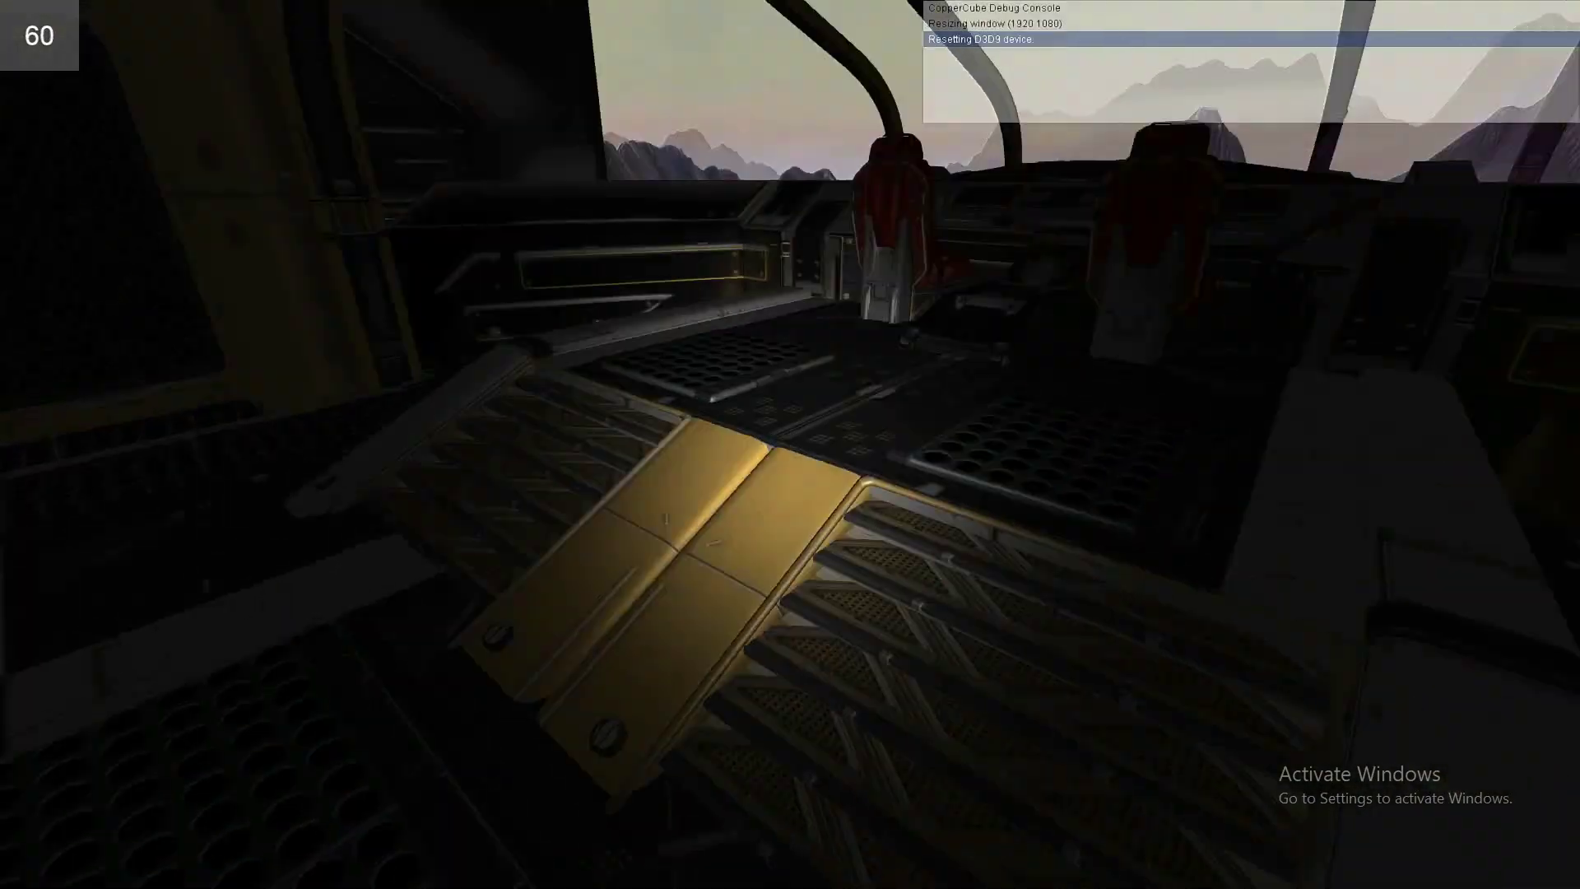
{"action": "key", "text": "Up"}
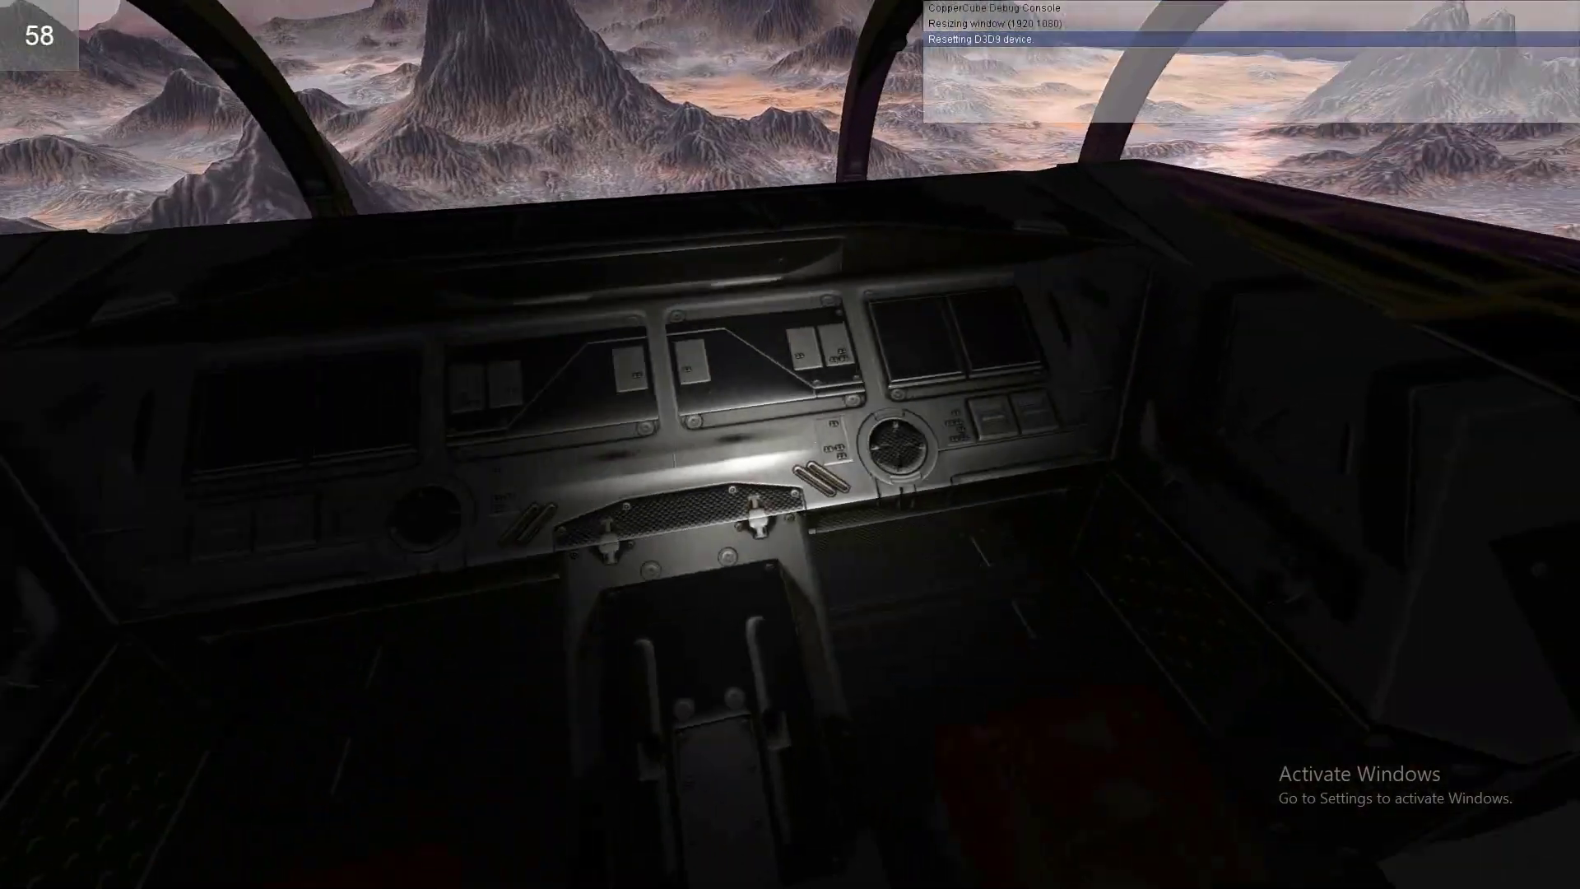
{"action": "key", "text": "Up"}
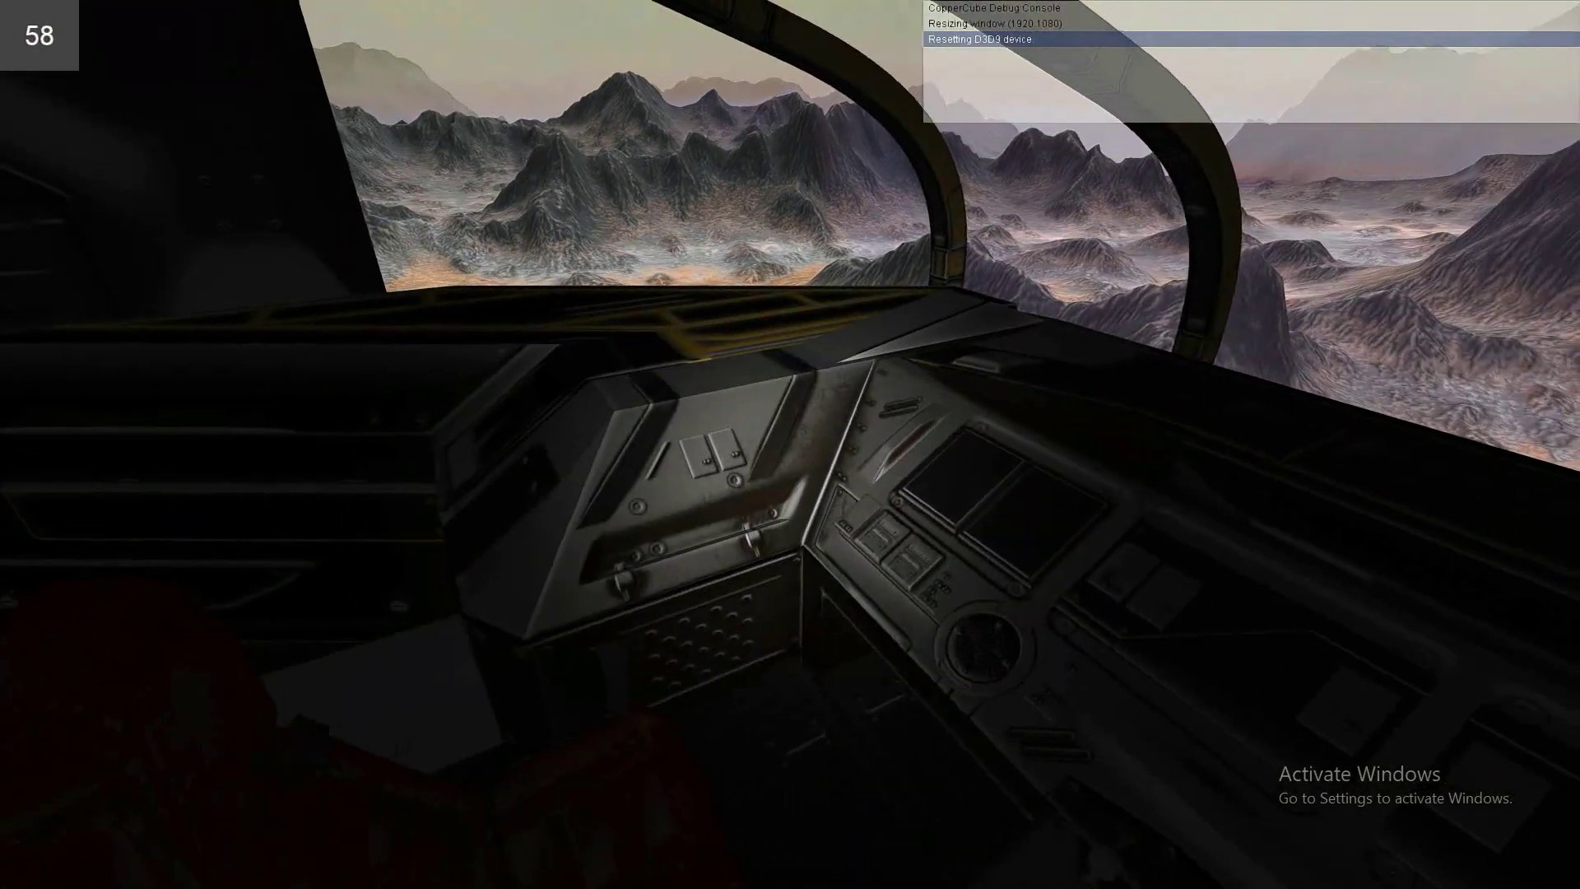
Examine the cockpit's control panels, curved window frames and the mountain landscape outside from several angles
{"action": "key", "text": "Down"}
{"action": "key", "text": "Right"}
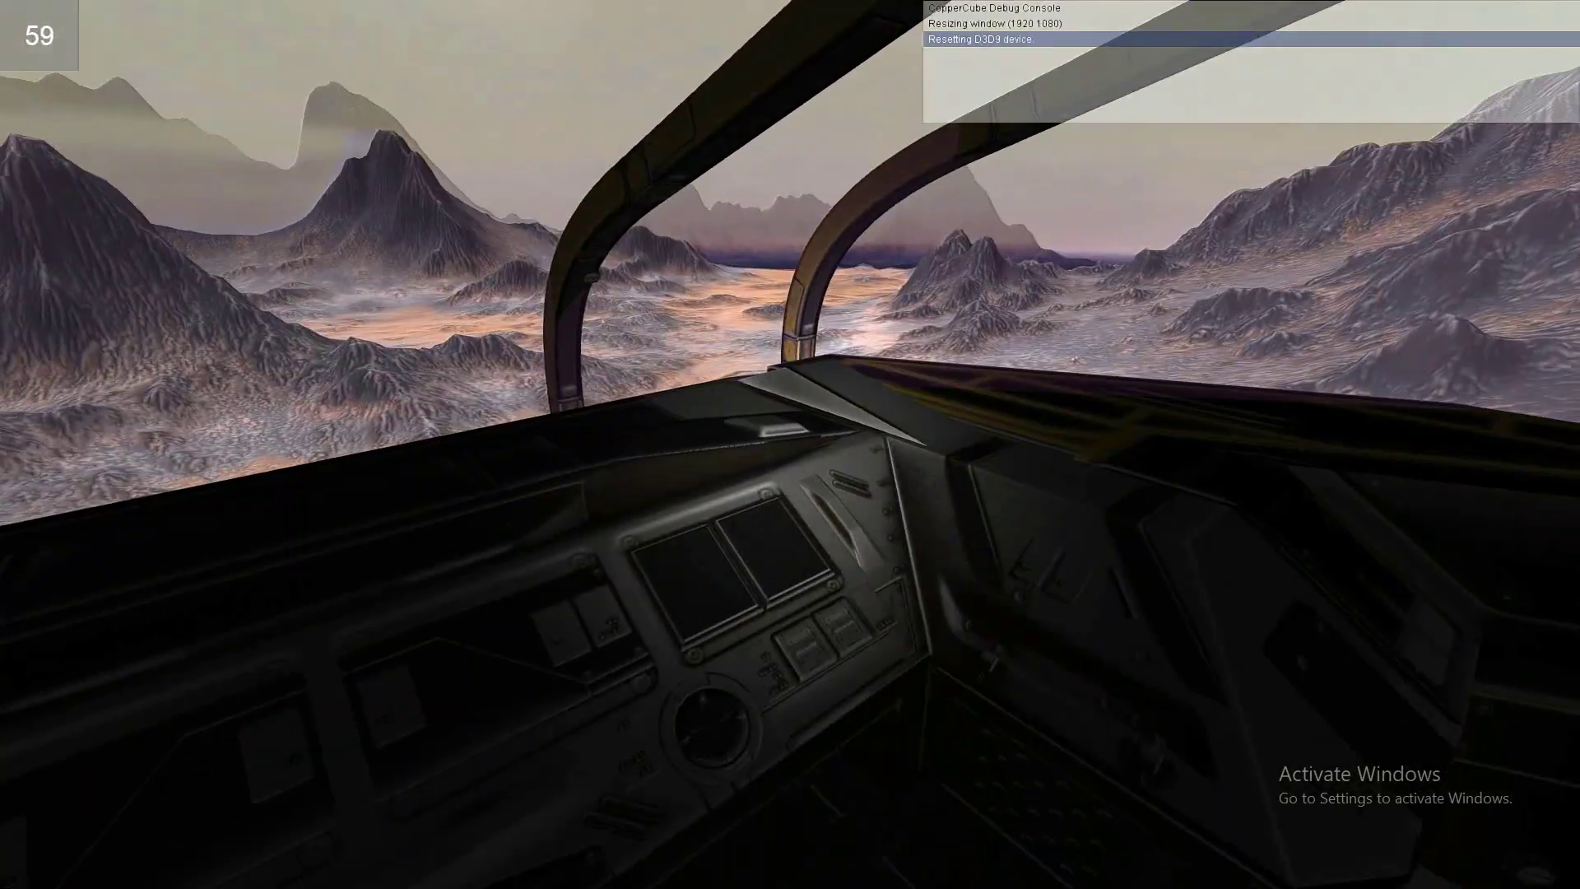
{"action": "key", "text": "Up"}
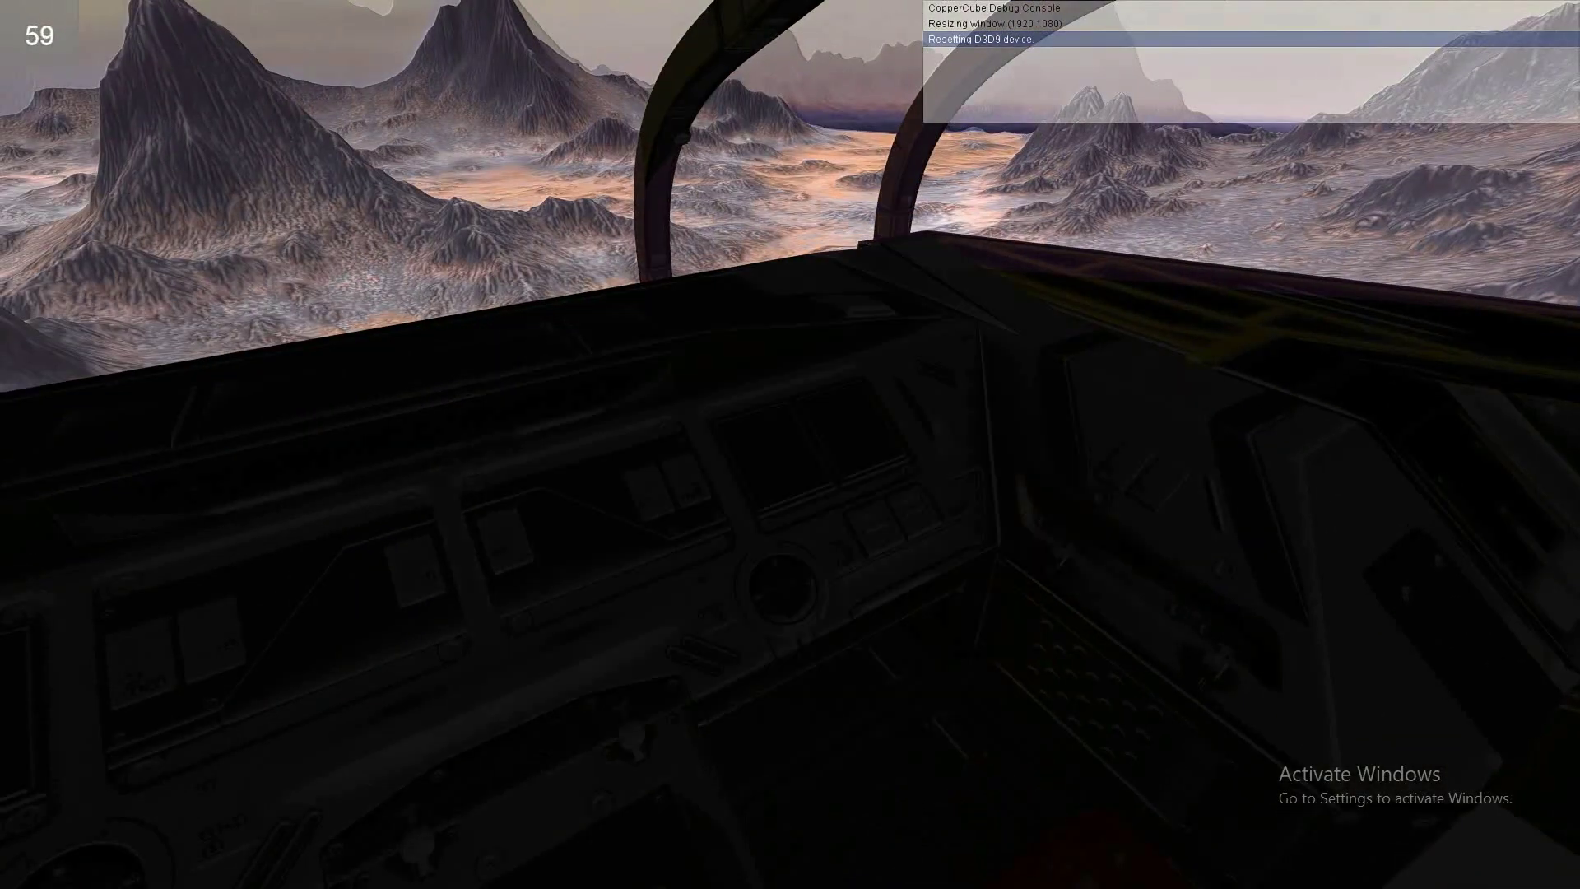
{"action": "key", "text": "Left"}
{"action": "key", "text": "Right"}
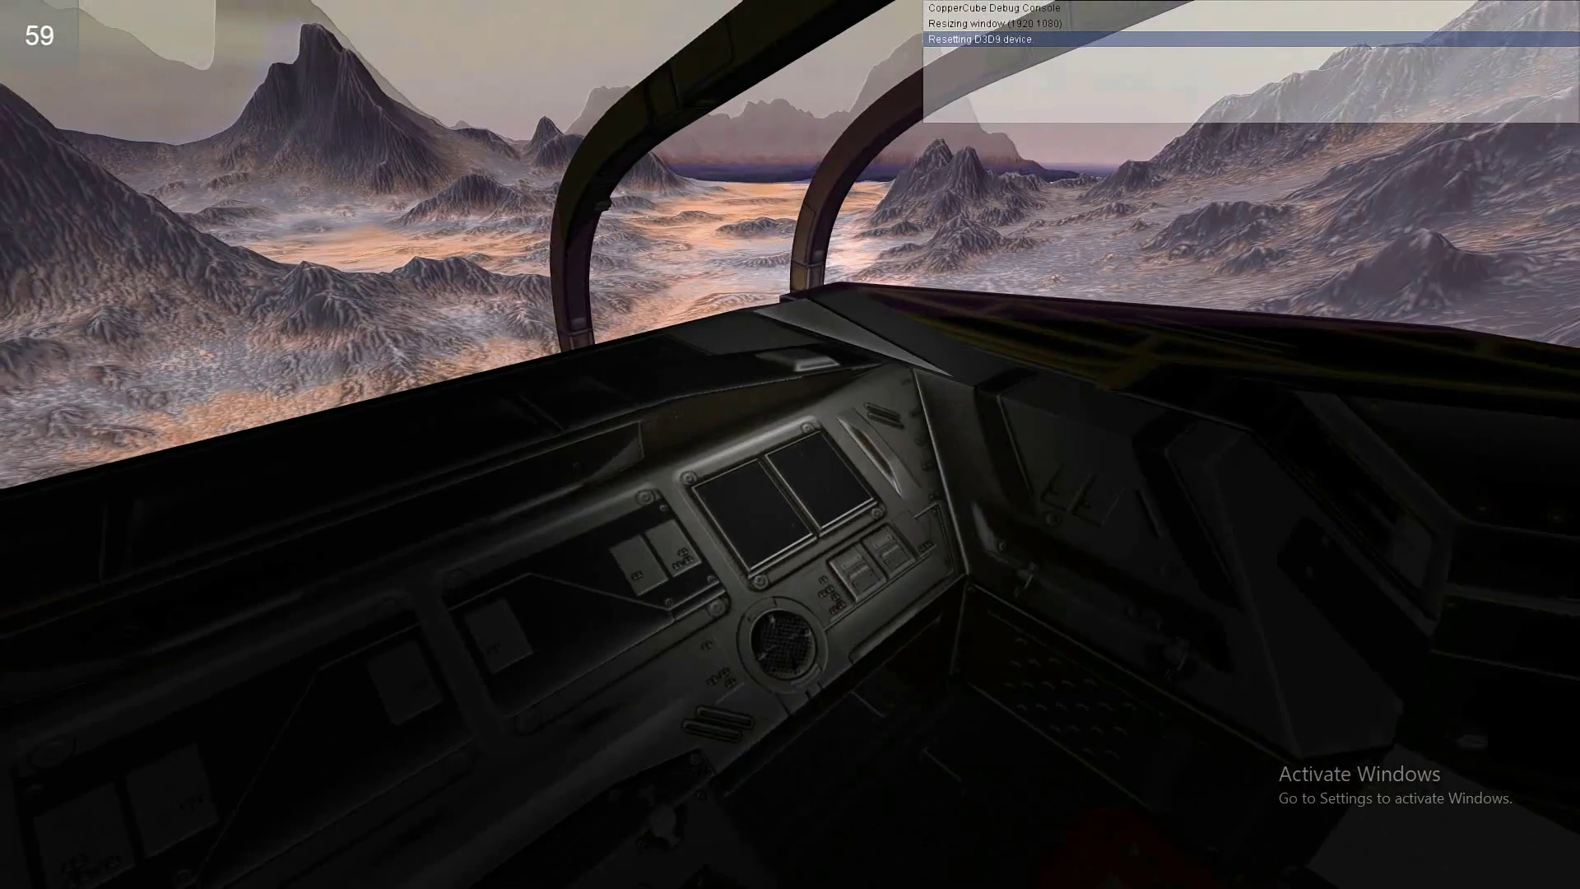
{"action": "key", "text": "Down"}
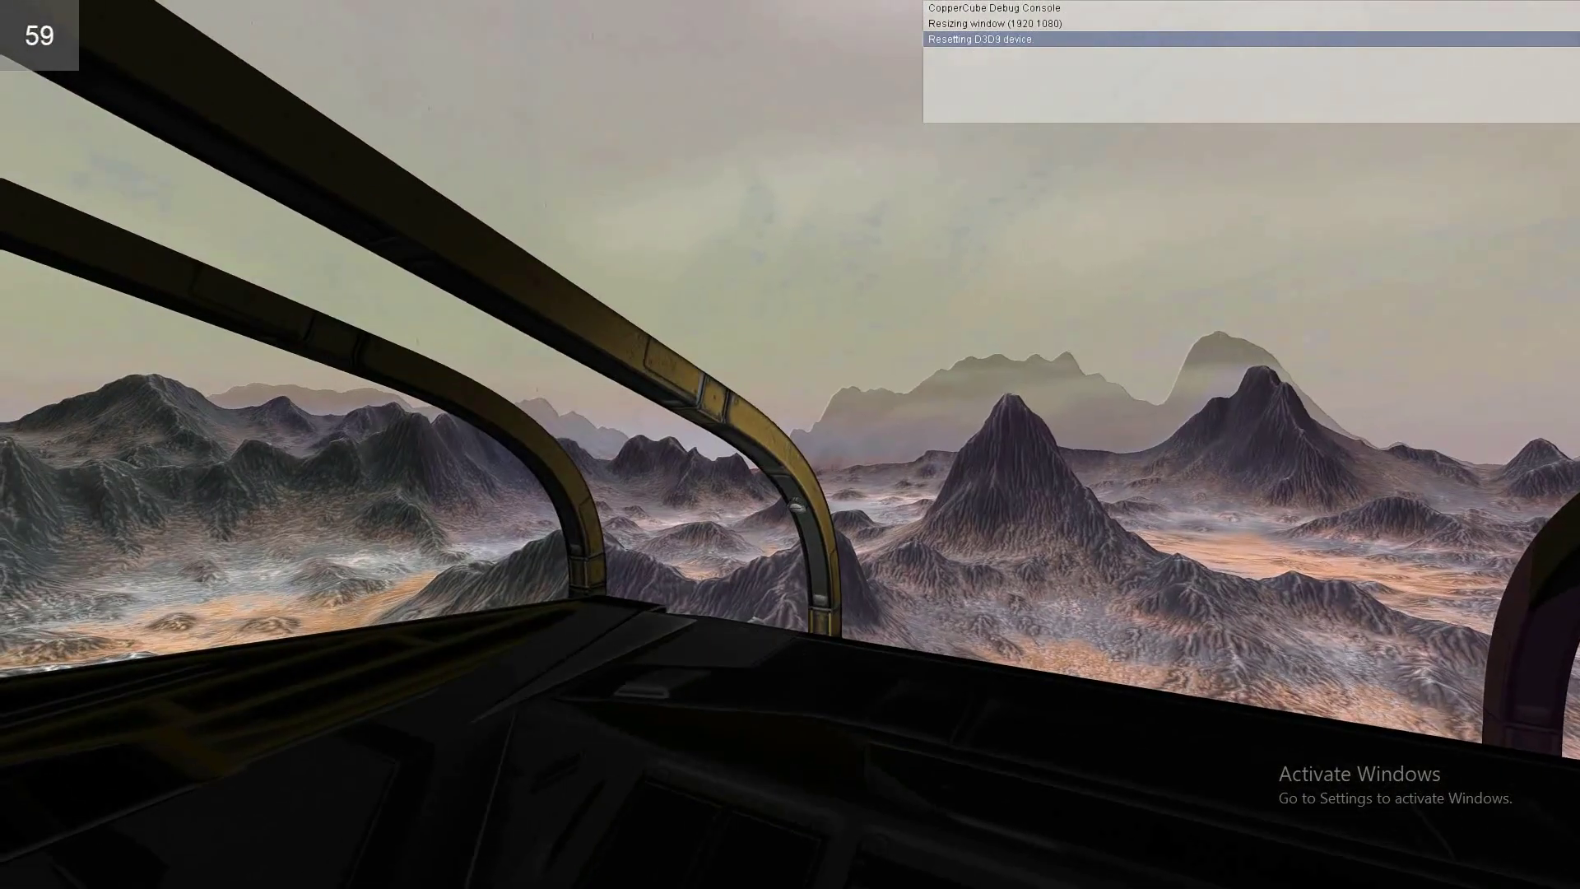
{"action": "key", "text": "Left"}
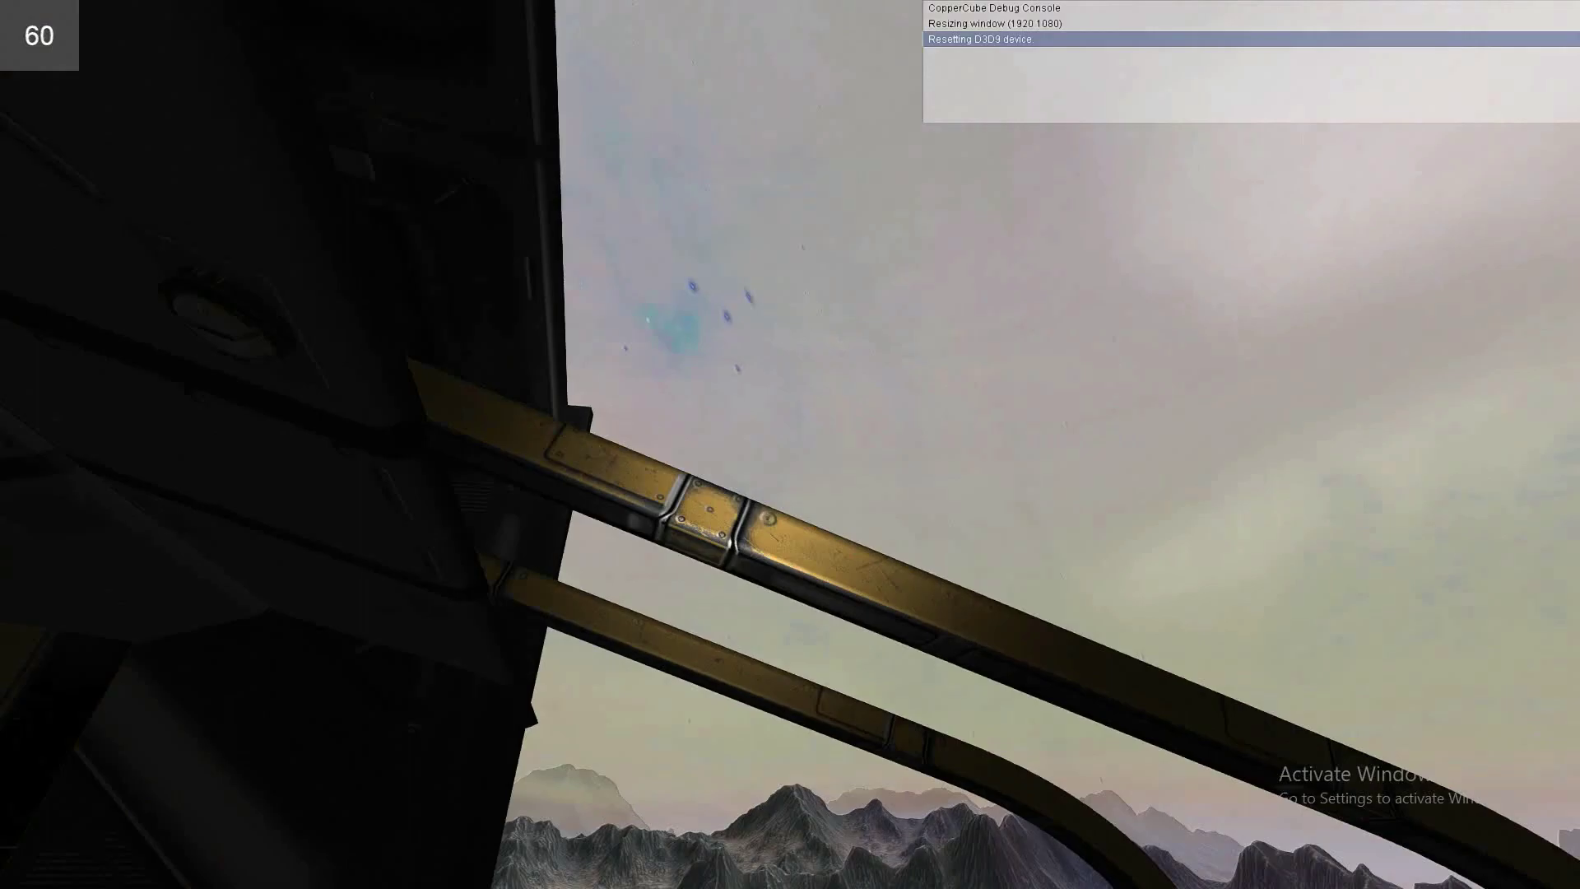
{"action": "key", "text": "Right"}
{"action": "key", "text": "Right"}
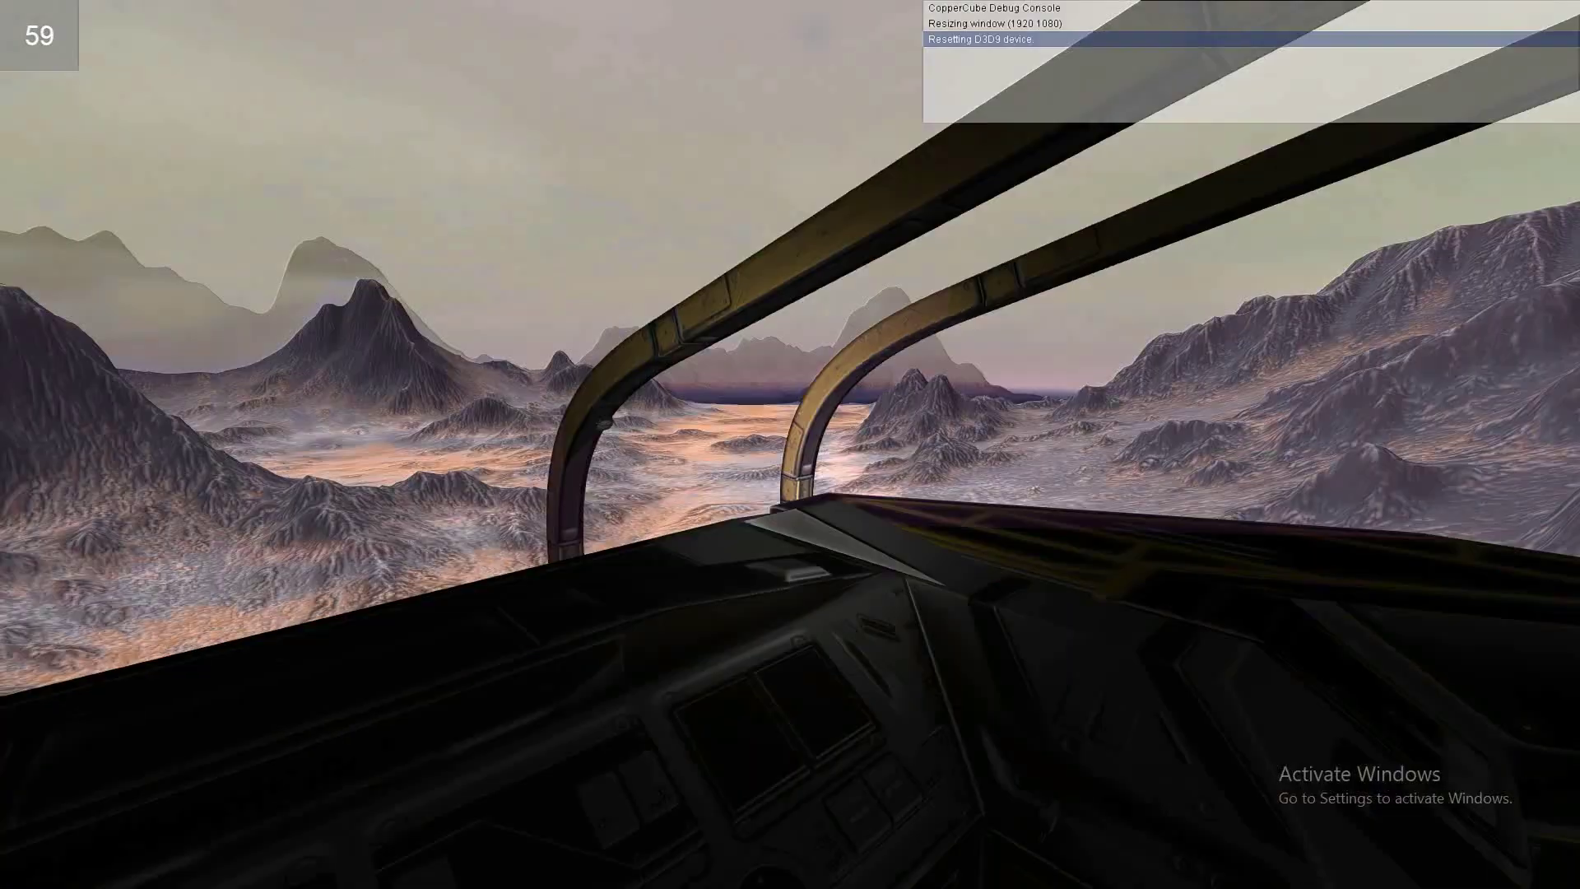
{"action": "key", "text": "Left"}
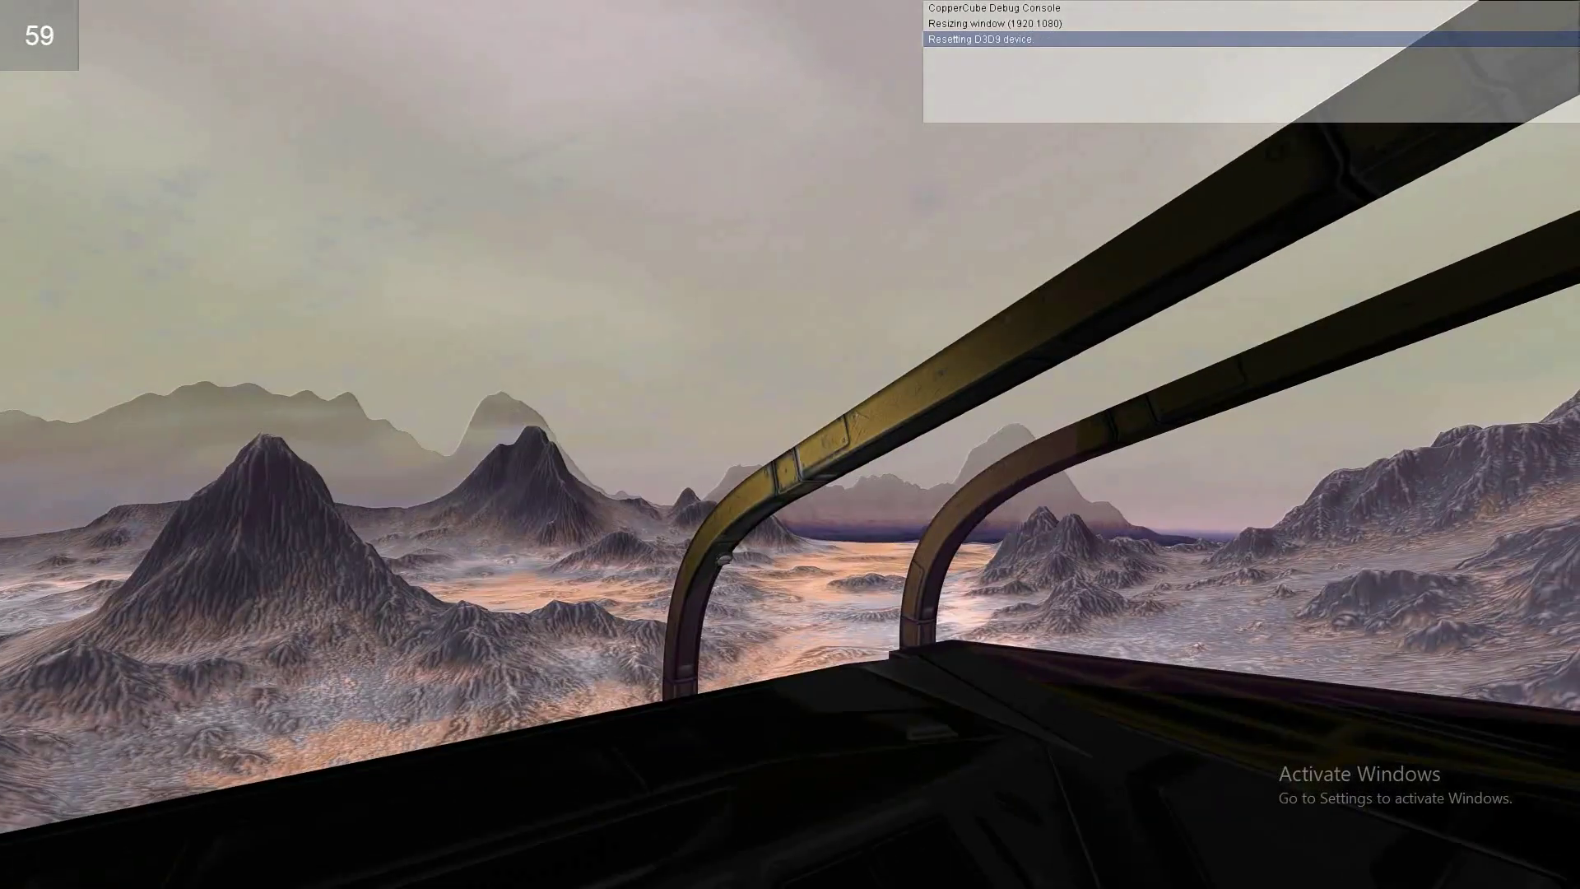
Step back into the main cabin, face the cockpit, and return up the ramp to the windshield between the red seats
{"action": "key", "text": "Right"}
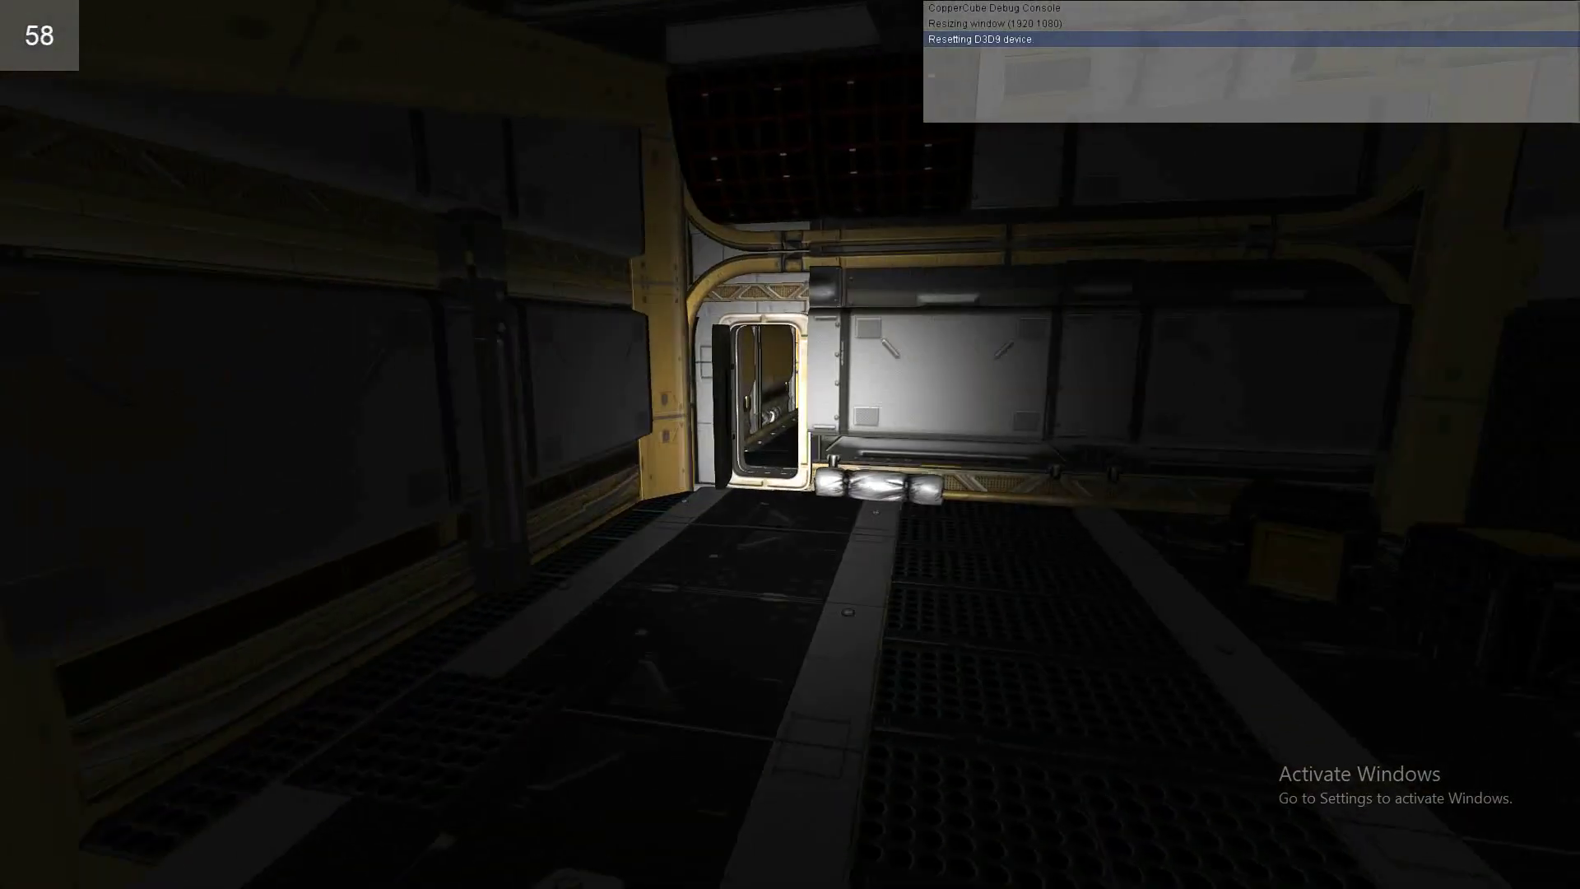
{"action": "key", "text": "Left"}
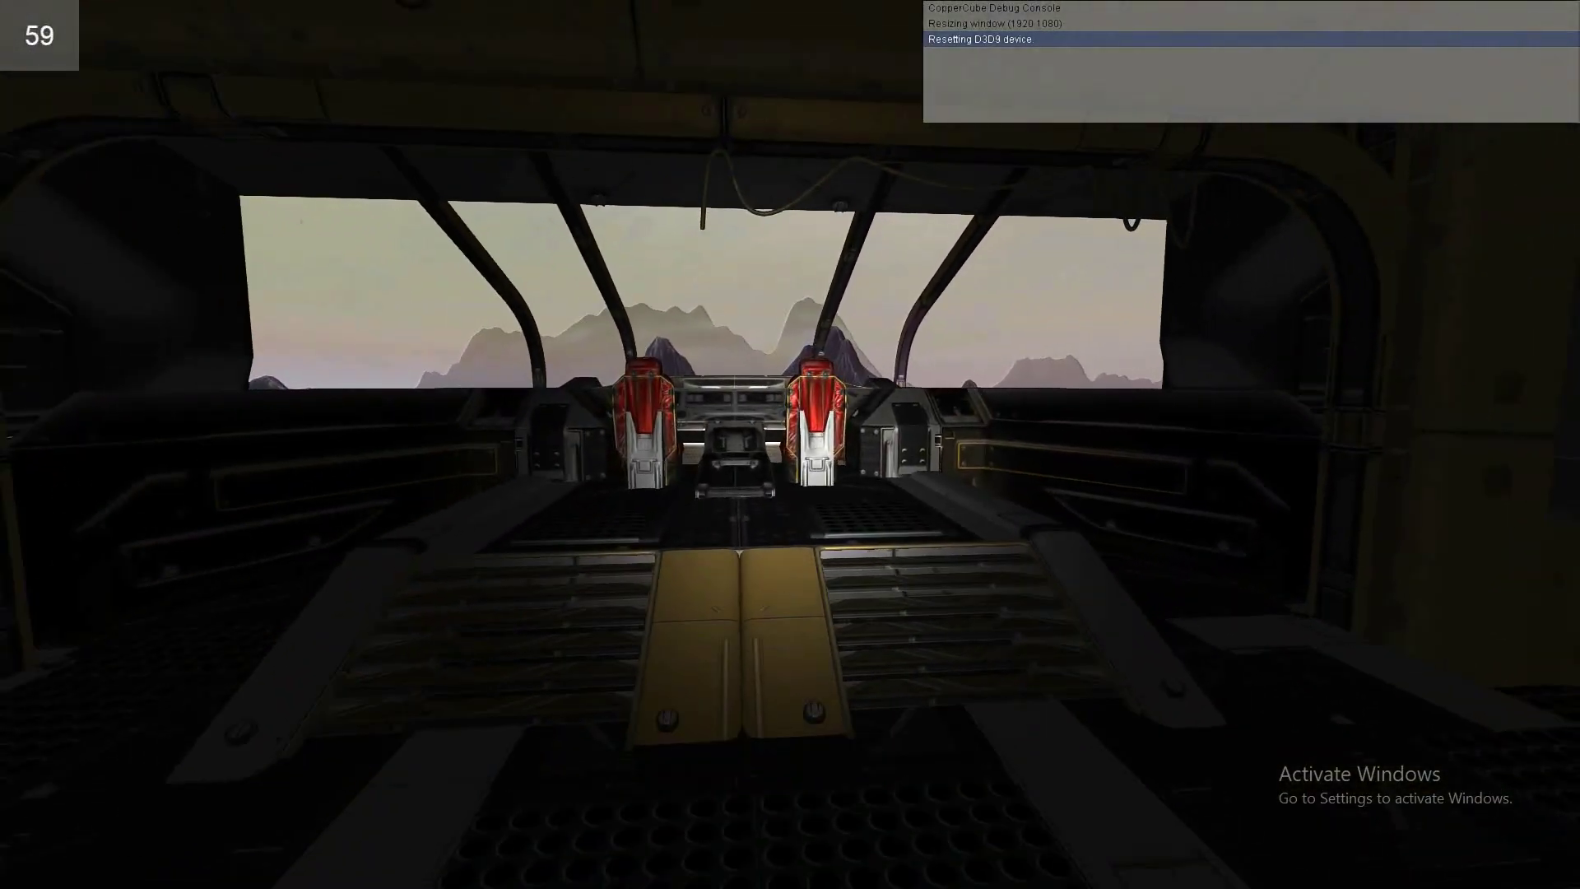
{"action": "key", "text": "Up"}
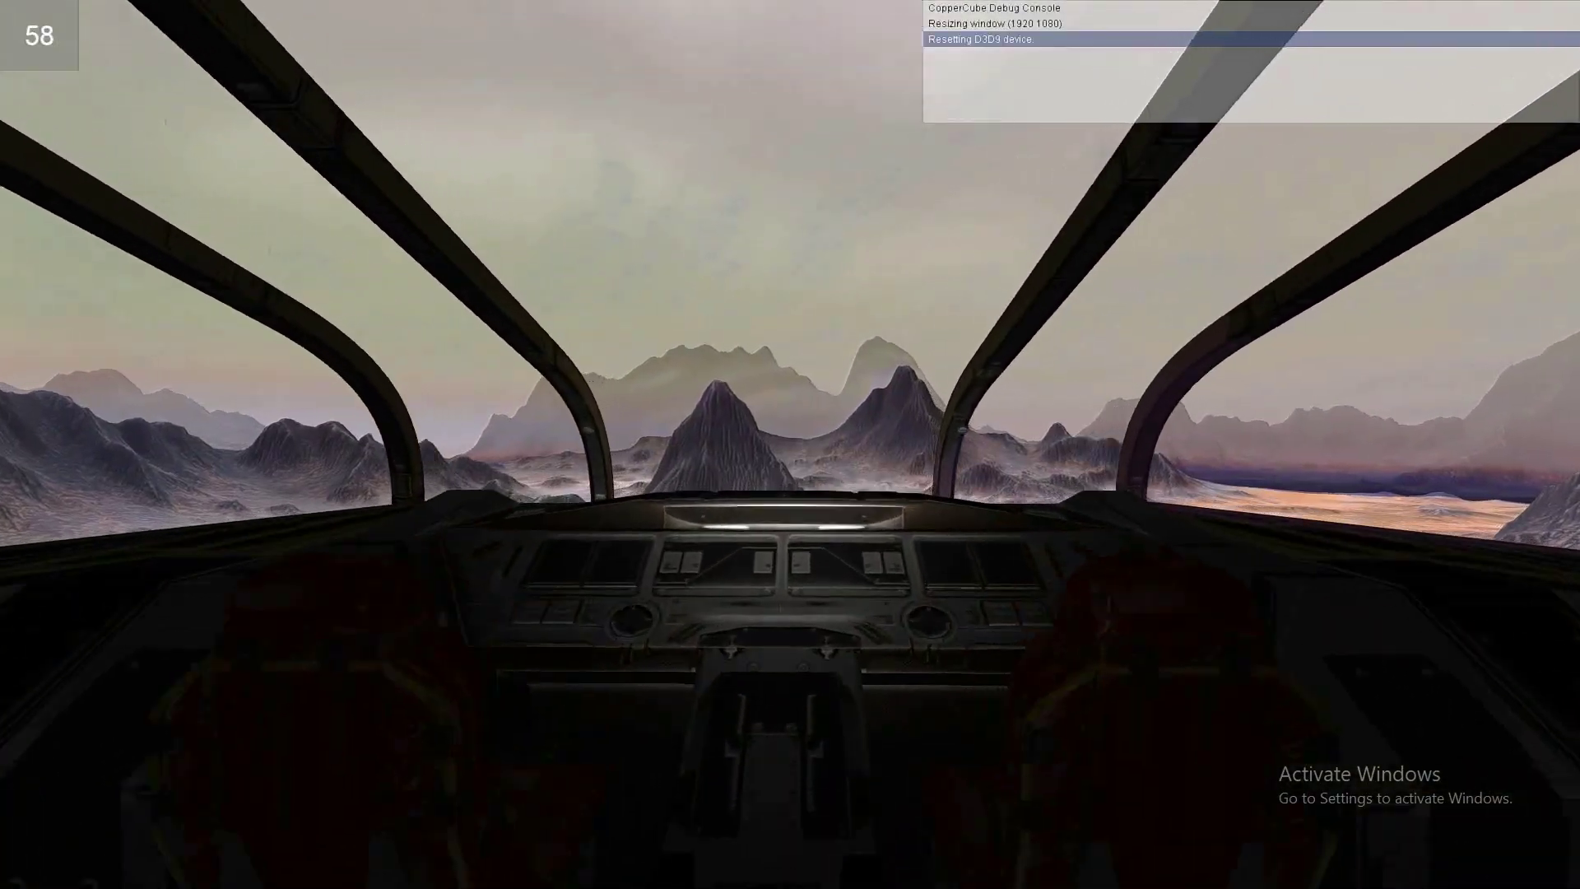
{"action": "key", "text": "Up"}
{"action": "key", "text": "Left"}
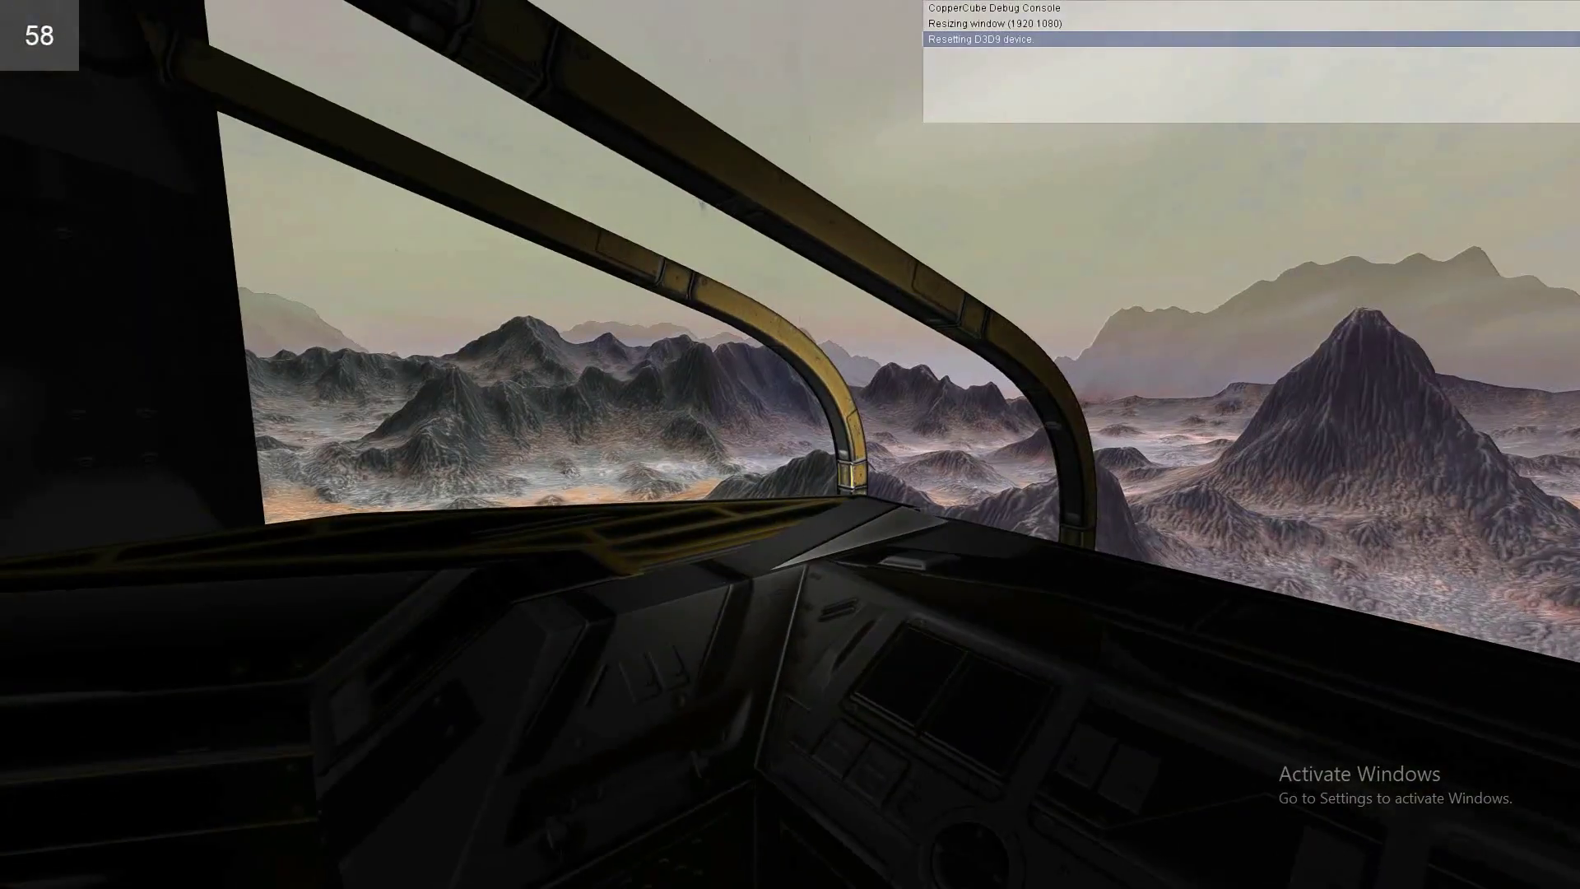
Leave the cockpit and inspect the main cabin's crates, mesh walls, floor grates and wall panels with the flashlight
{"action": "key", "text": "Left"}
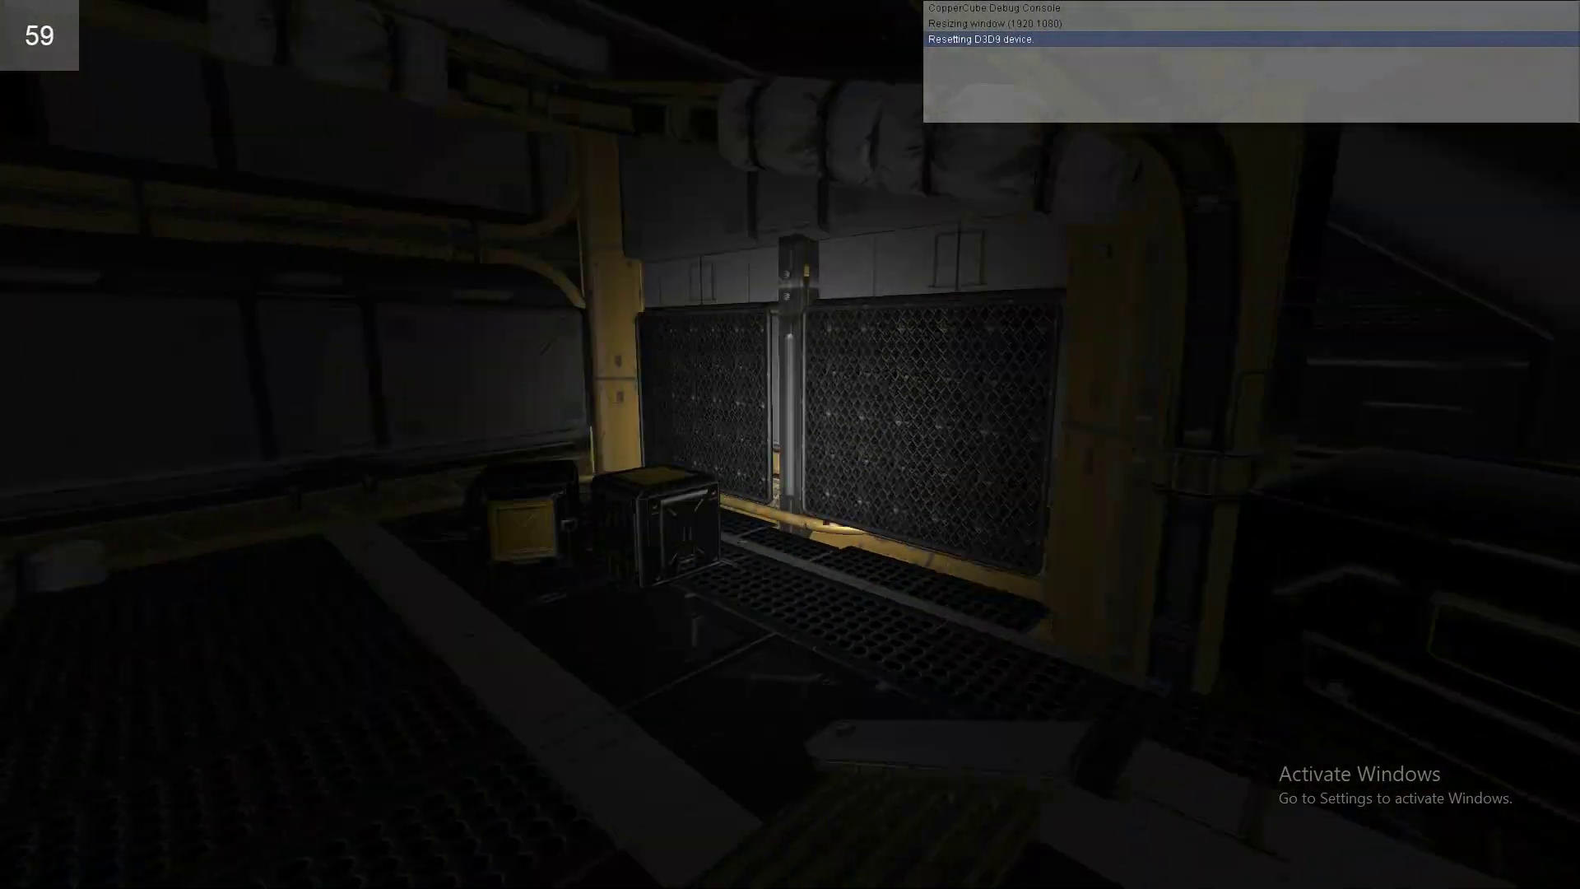
{"action": "key", "text": "Left"}
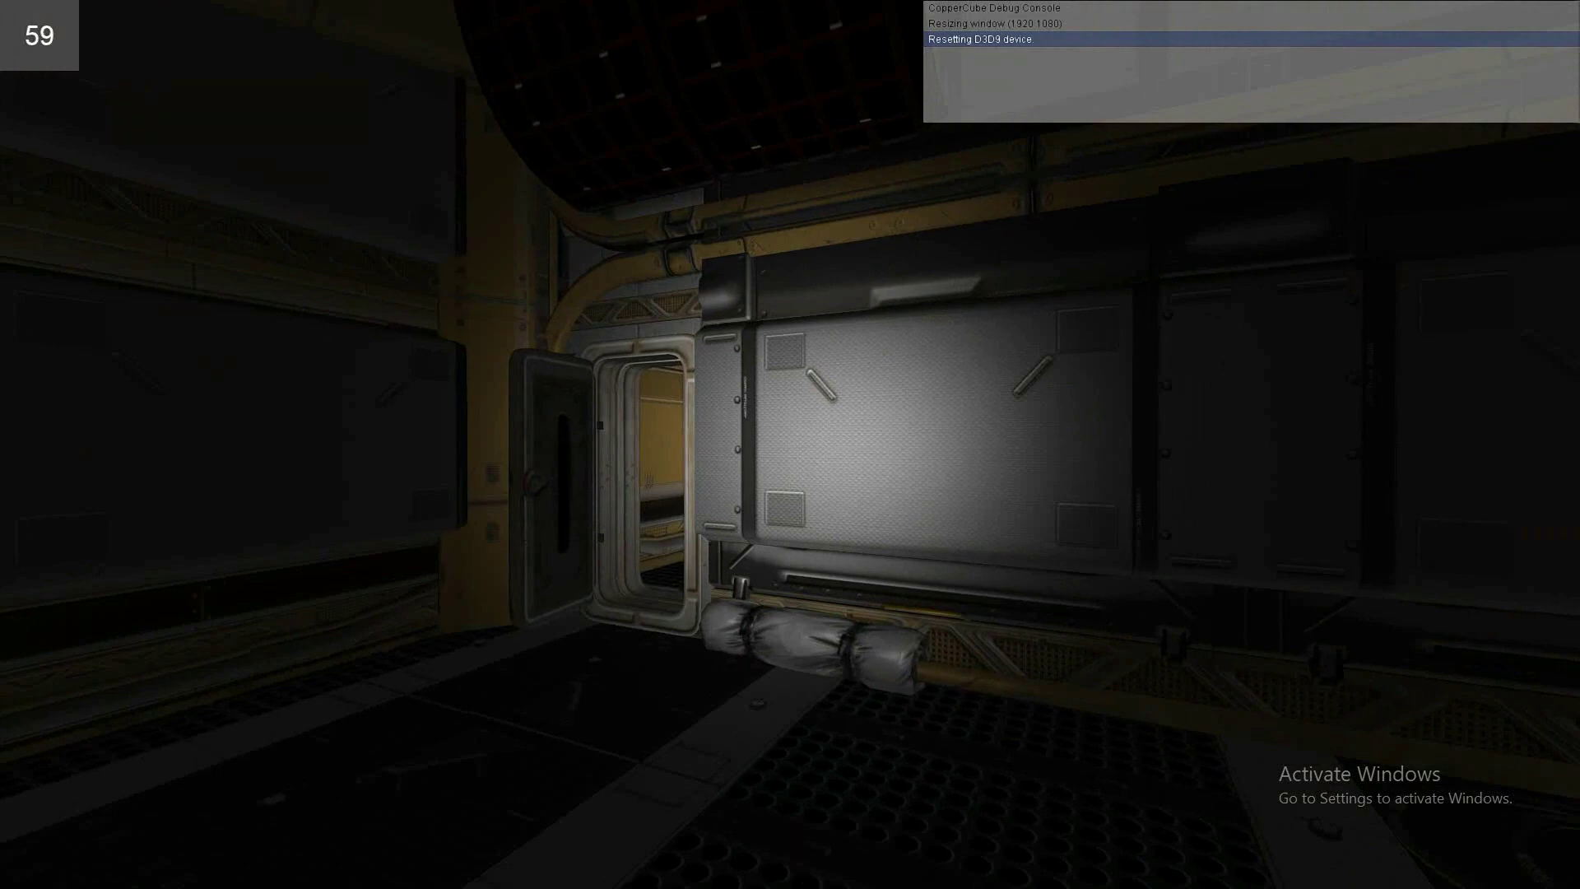
{"action": "key", "text": "Left"}
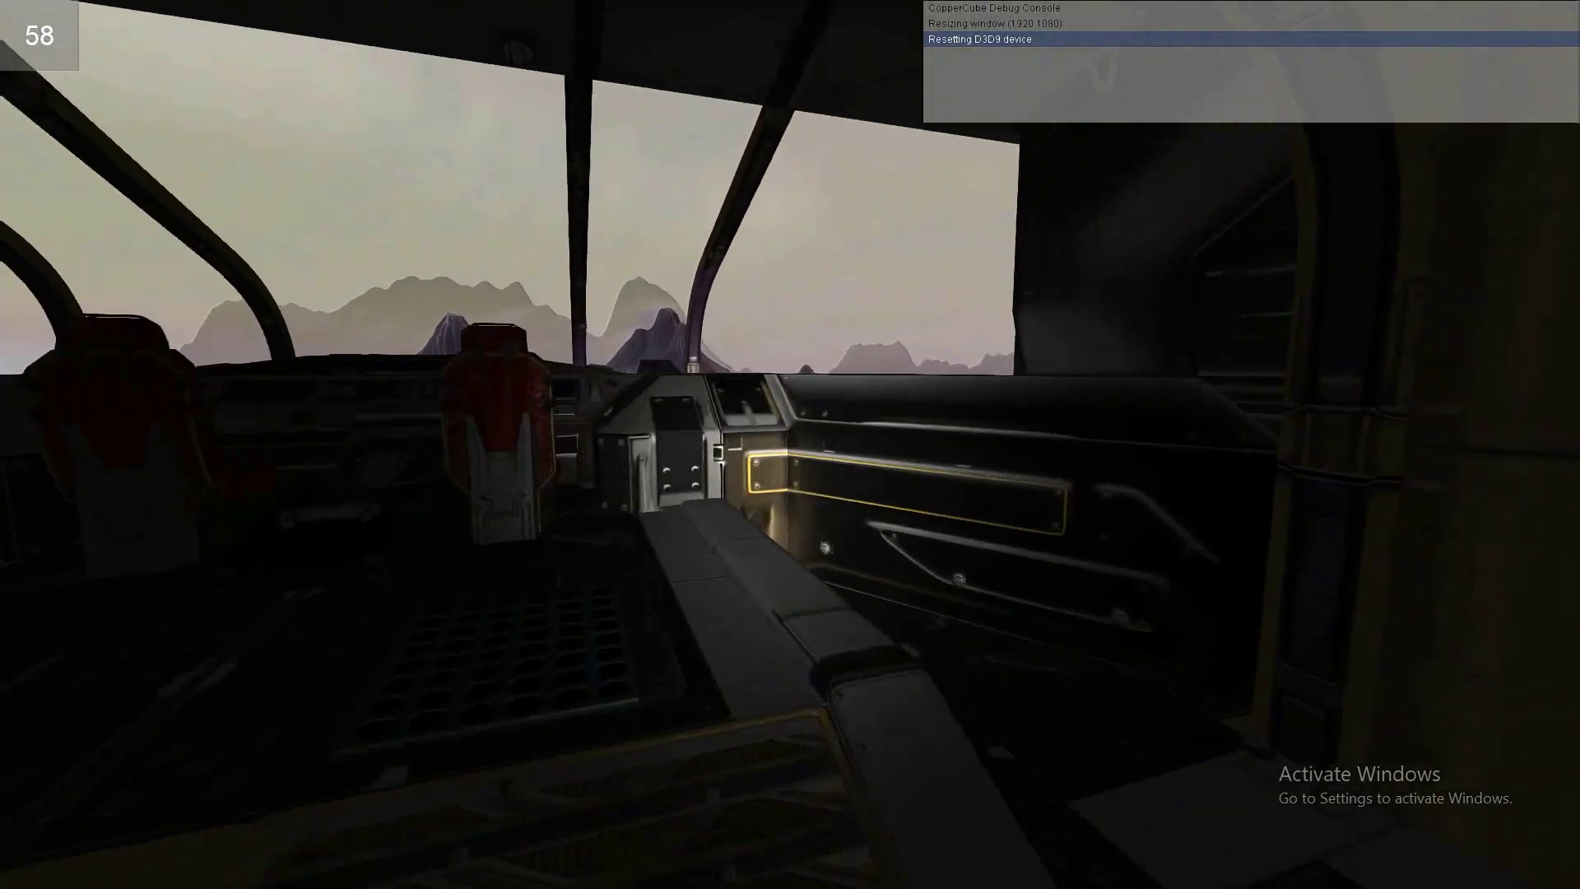
{"action": "key", "text": "Right"}
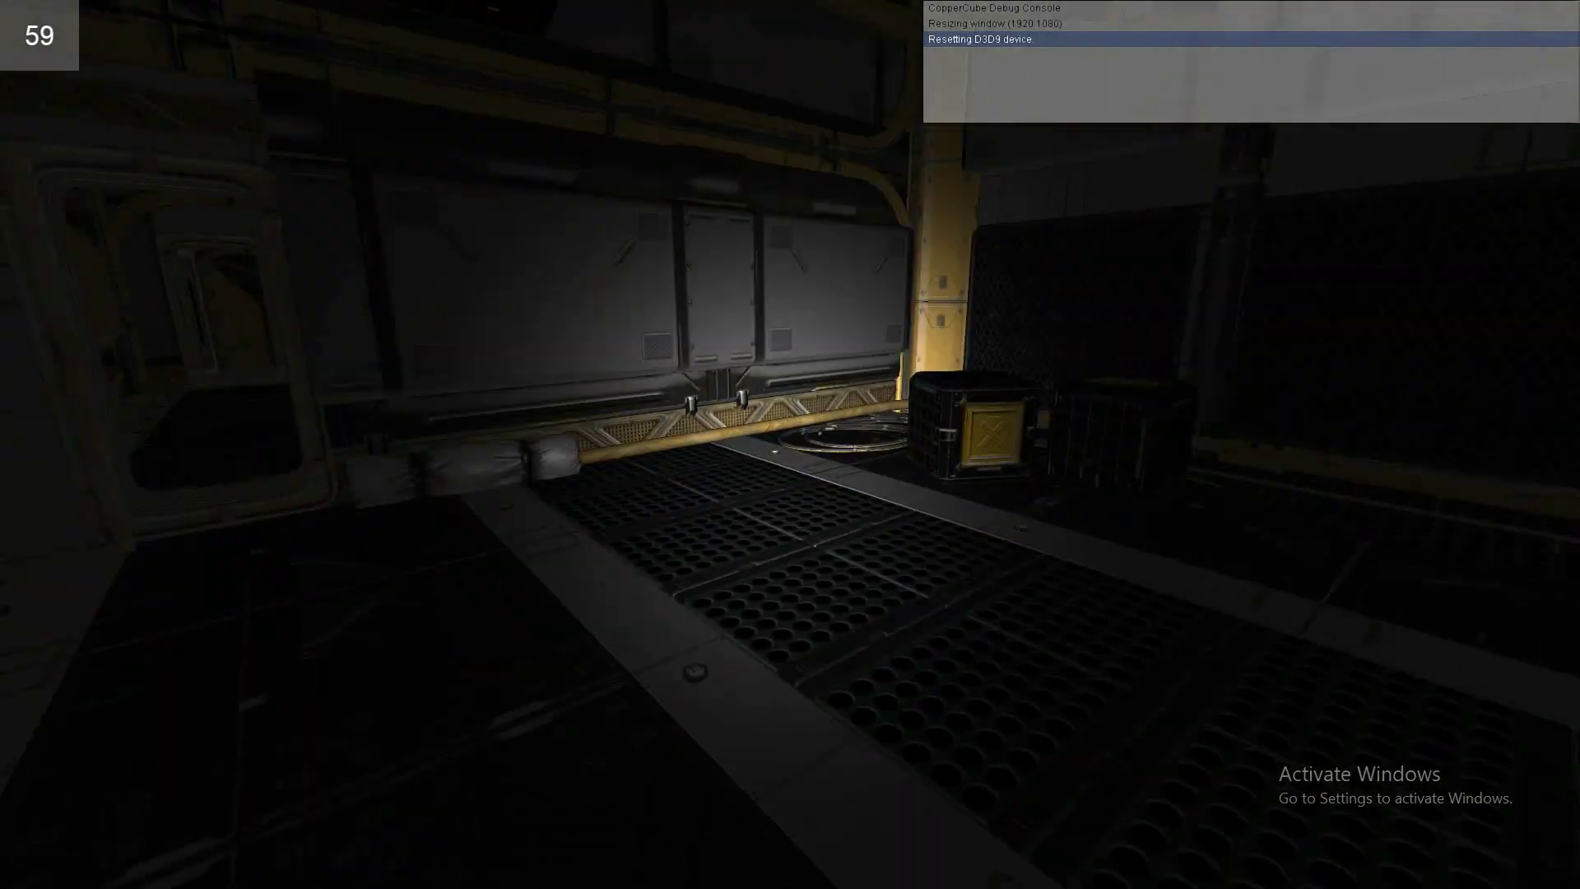
{"action": "key", "text": "Right"}
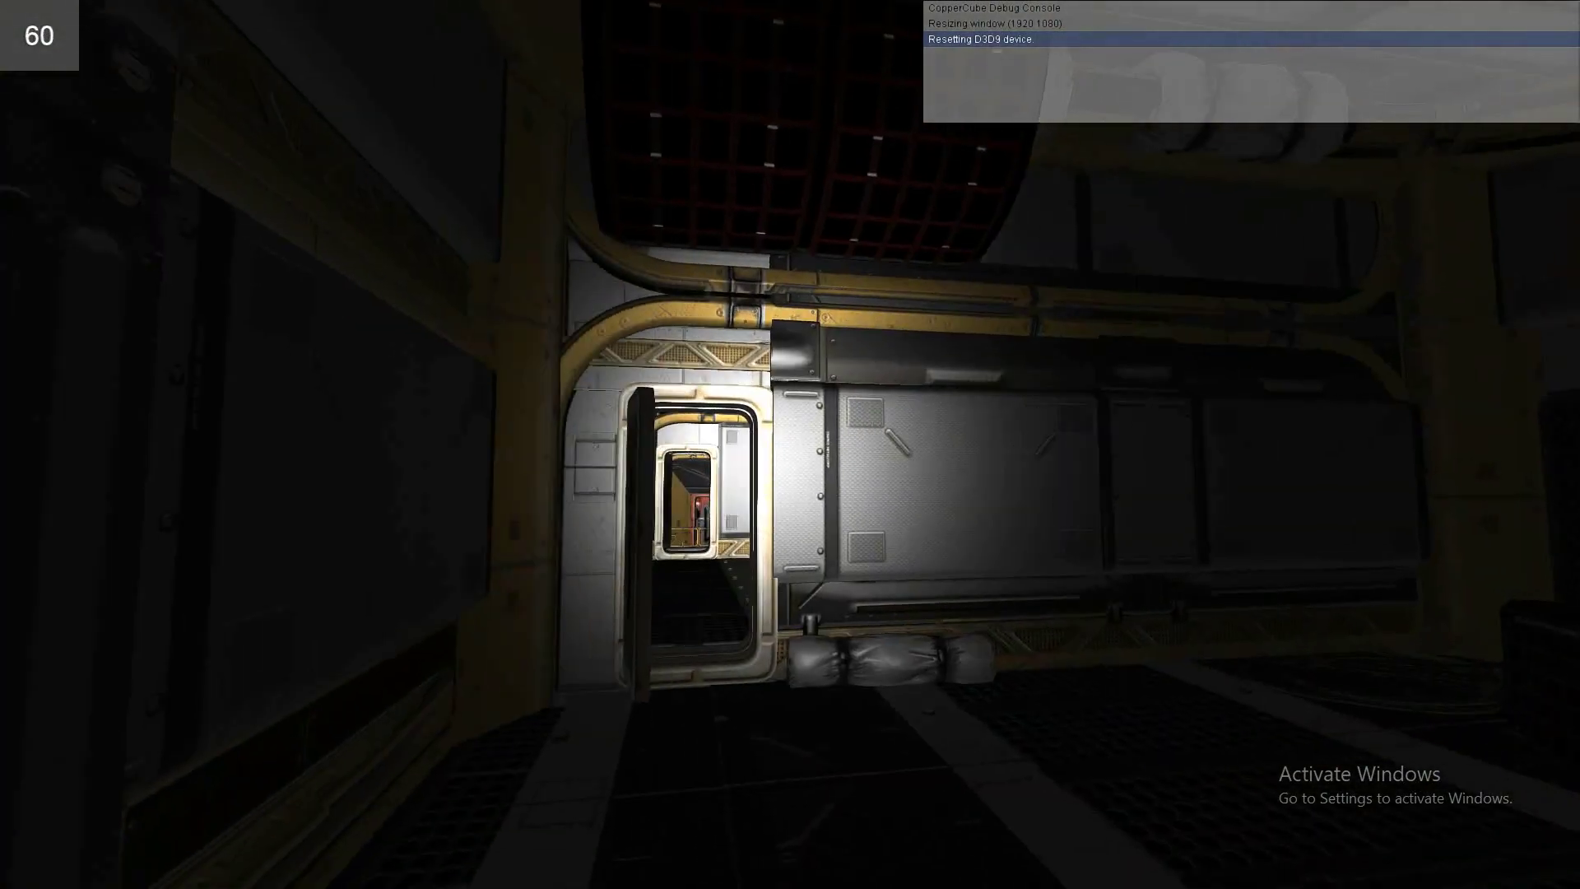
Walk through the cabin doorway and the crate room into the long yellow corridor facing the red hatch
{"action": "key", "text": "Up"}
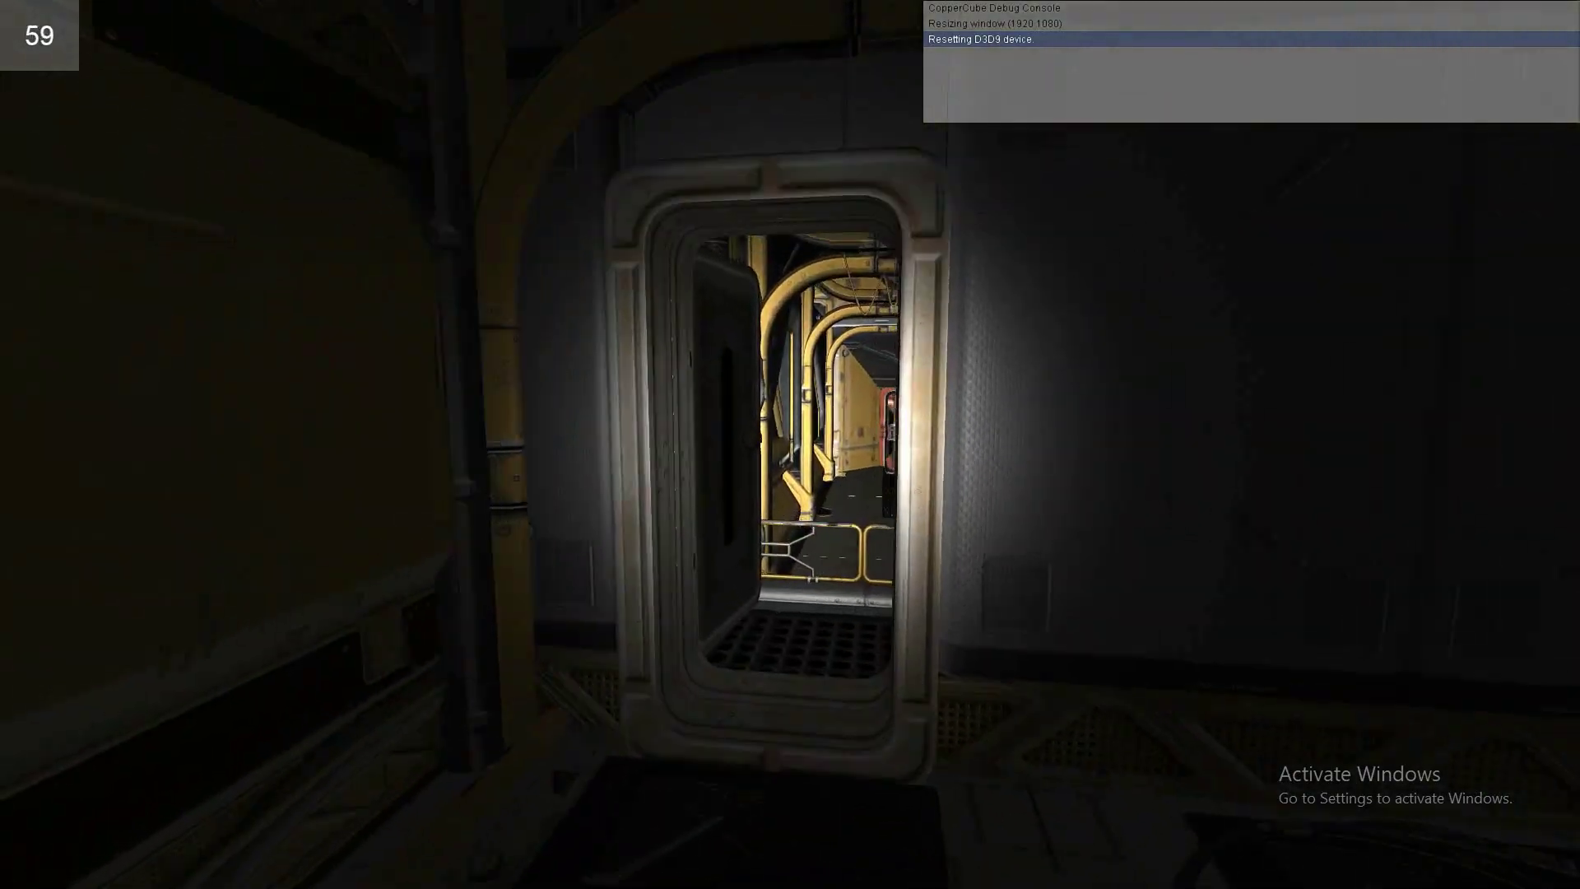
{"action": "key", "text": "Up"}
{"action": "key", "text": "Right"}
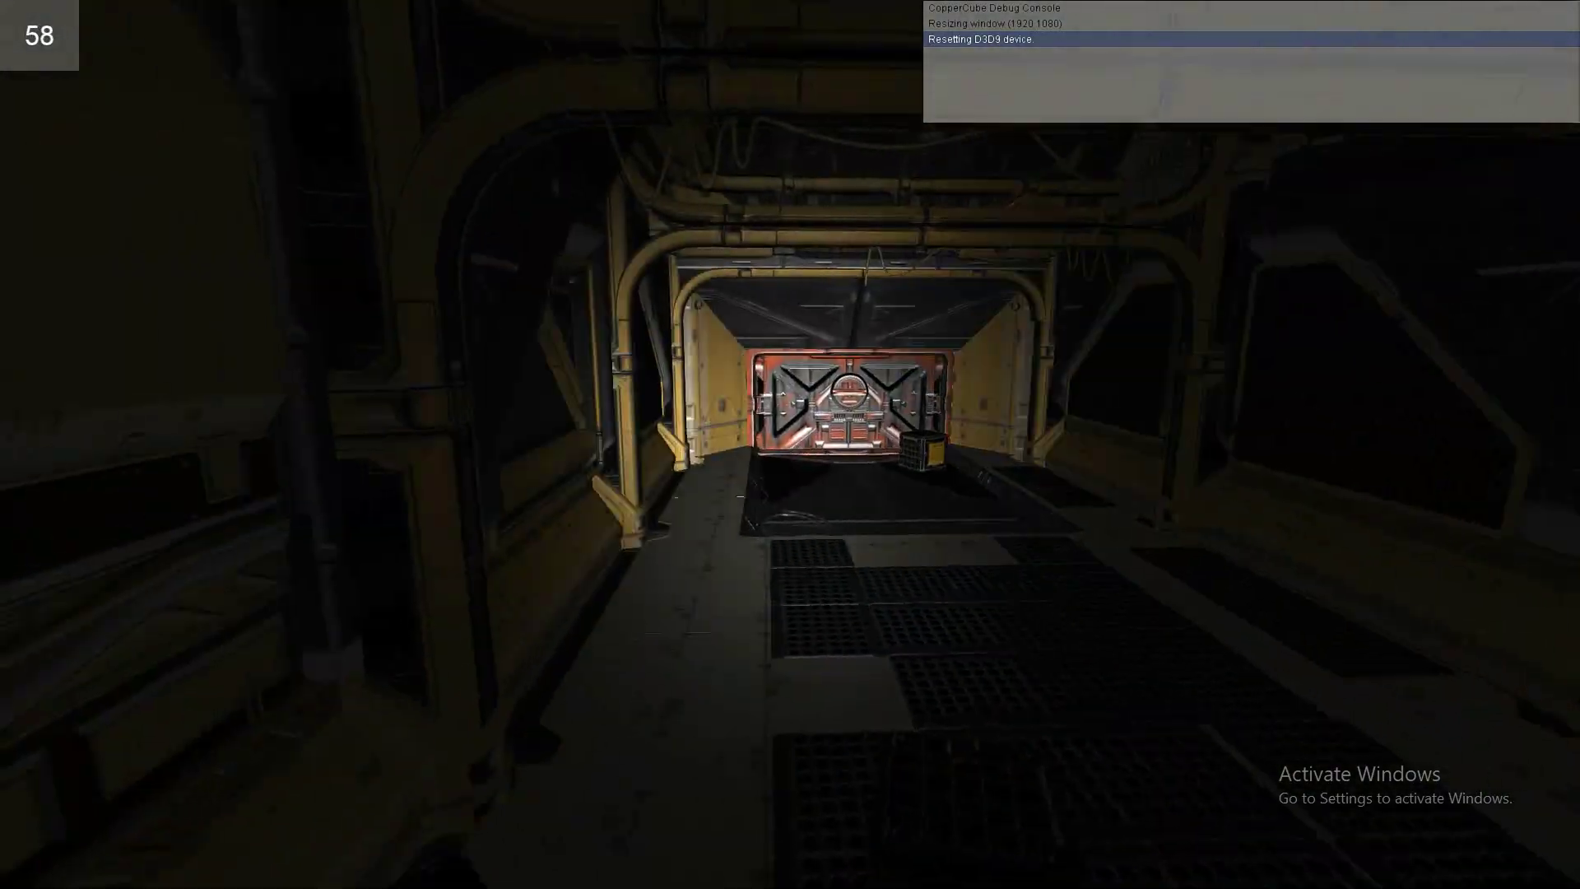
{"action": "key", "text": "Left"}
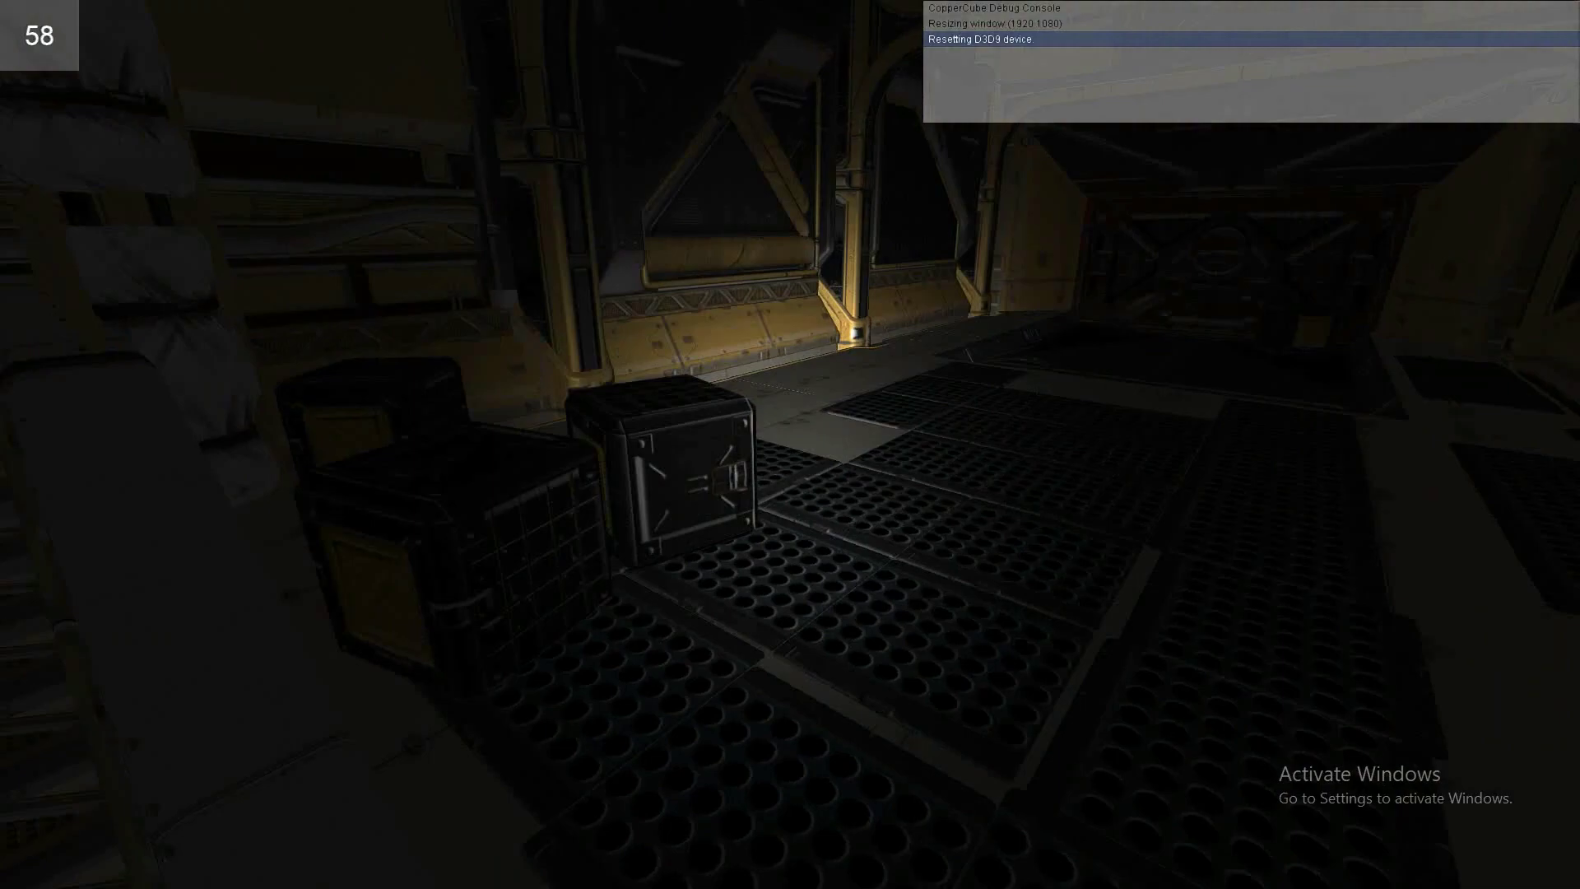
Return from the yellow corridor through both doorways to the main cabin and look toward the cockpit
{"action": "key", "text": "Up"}
{"action": "key", "text": "Up"}
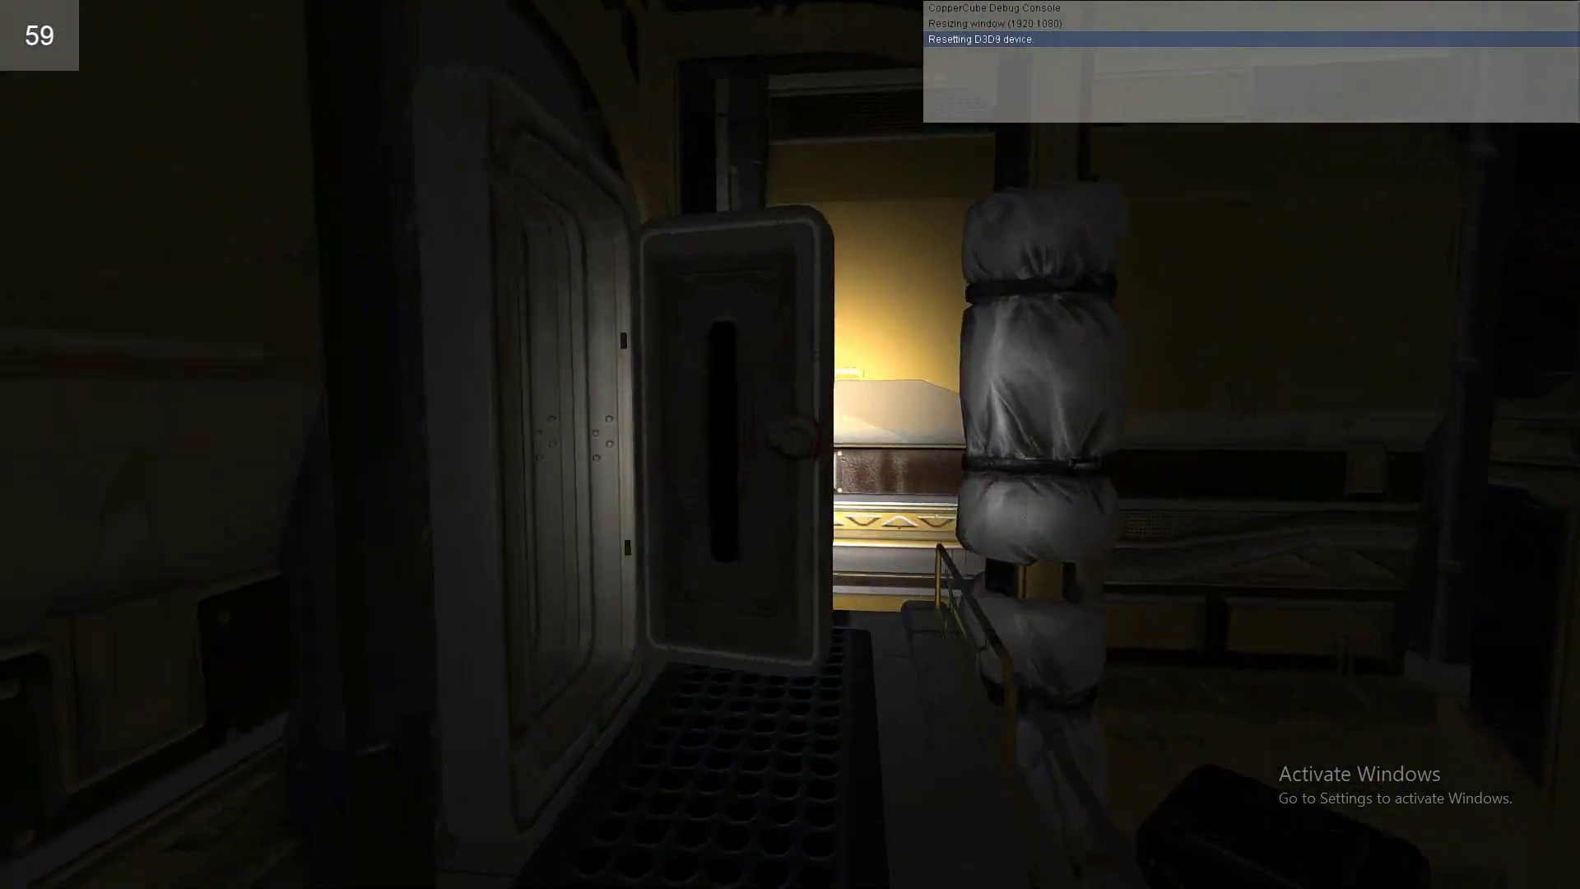
{"action": "key", "text": "Left"}
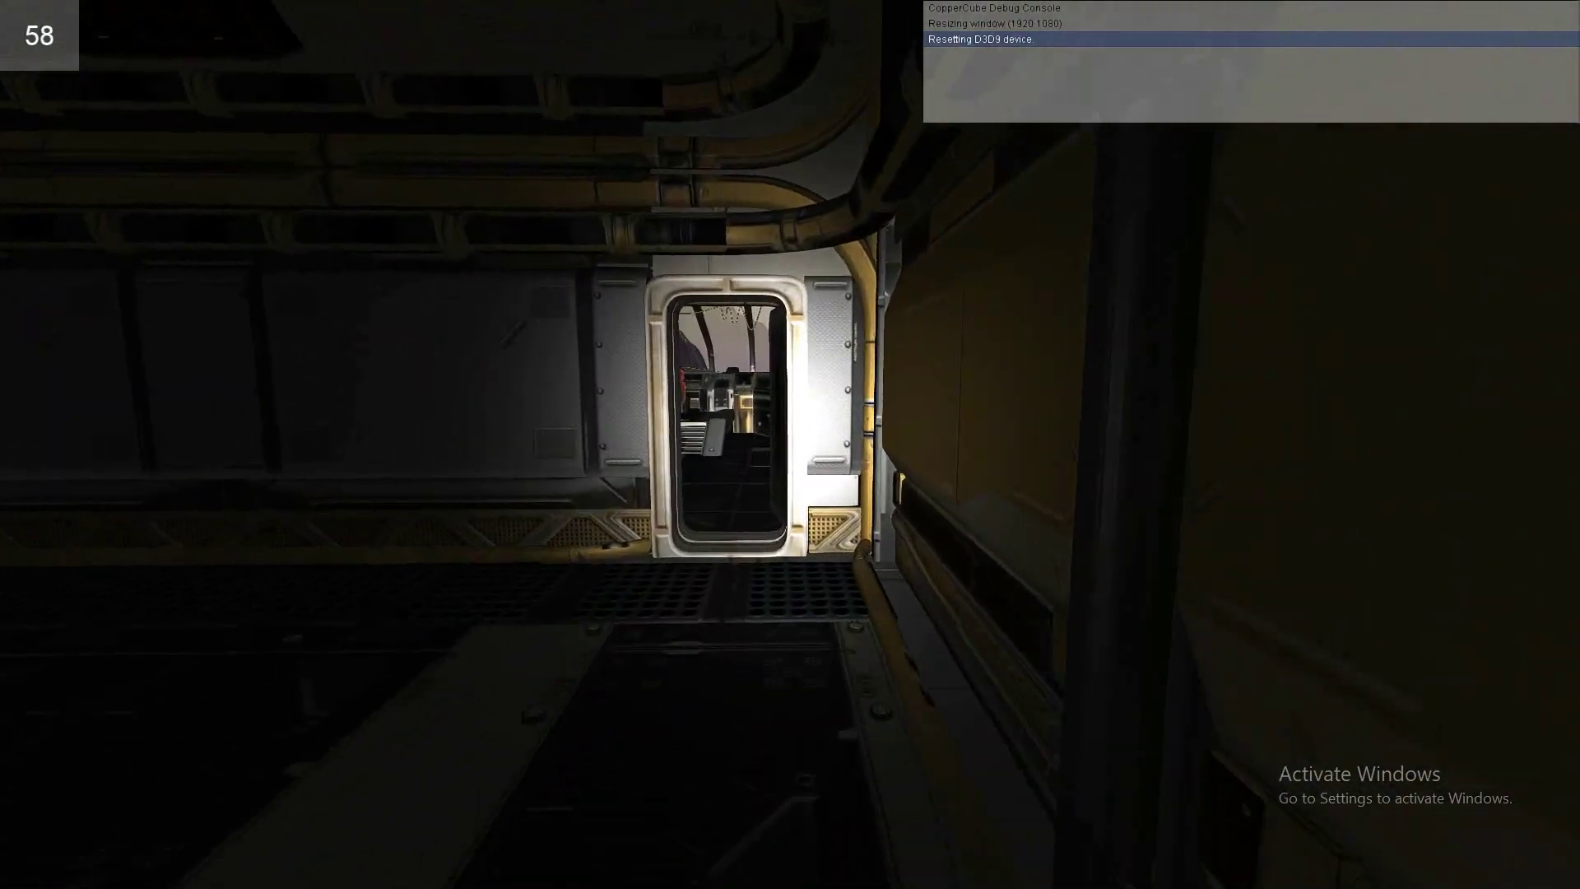
{"action": "key", "text": "Up"}
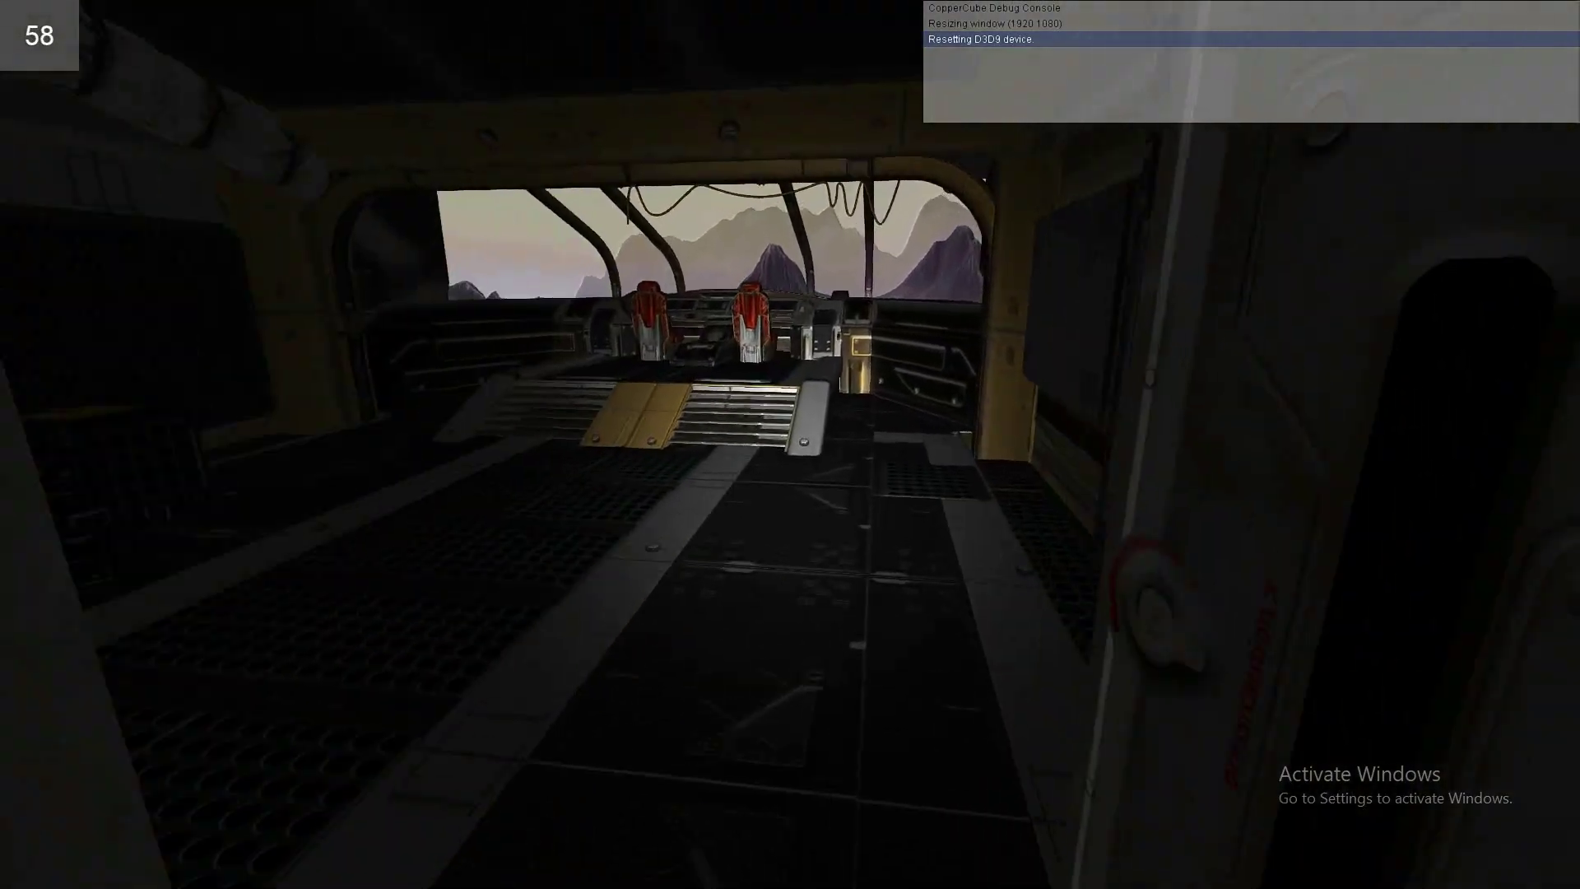
{"action": "key", "text": "Left"}
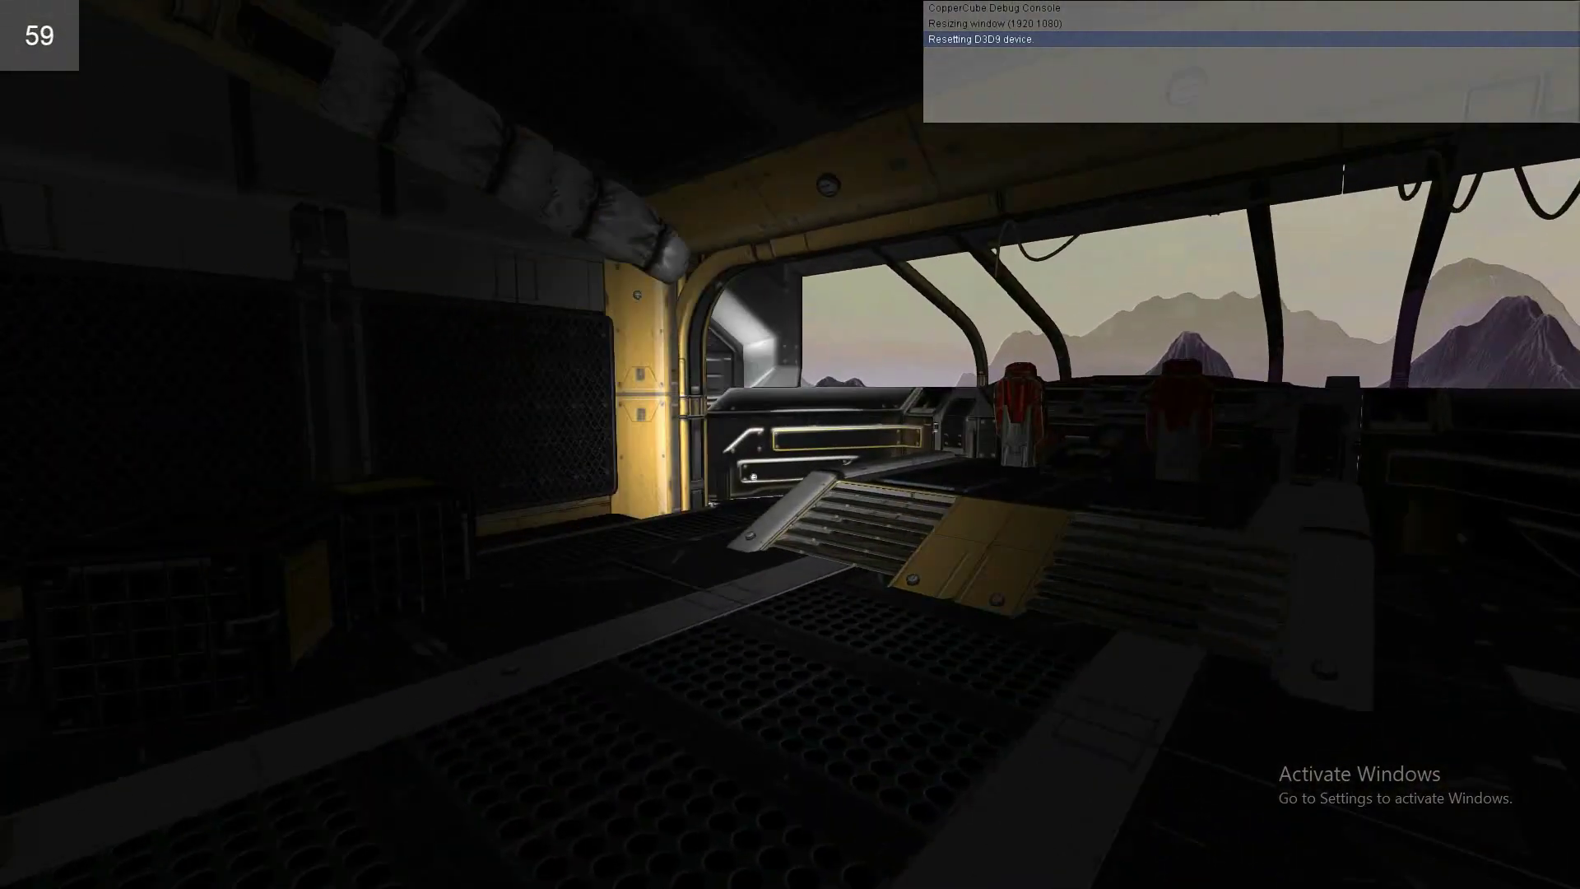
View the stacked crates in the middle room, visit the main cabin, and pass back through its open door
{"action": "key", "text": "w"}
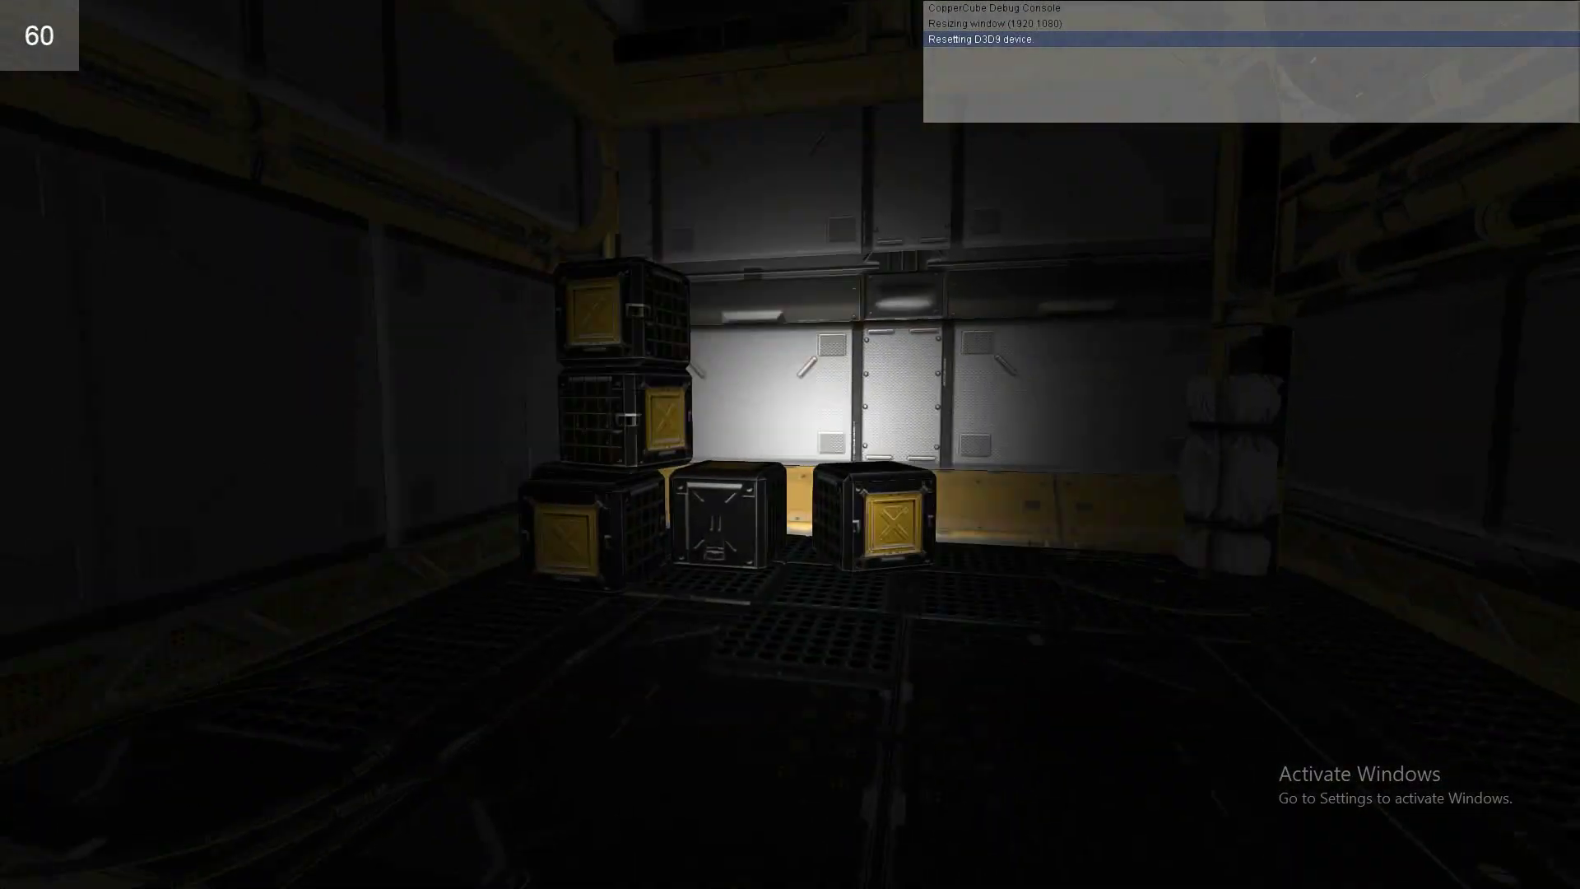
{"action": "key", "text": "w"}
{"action": "key", "text": "w"}
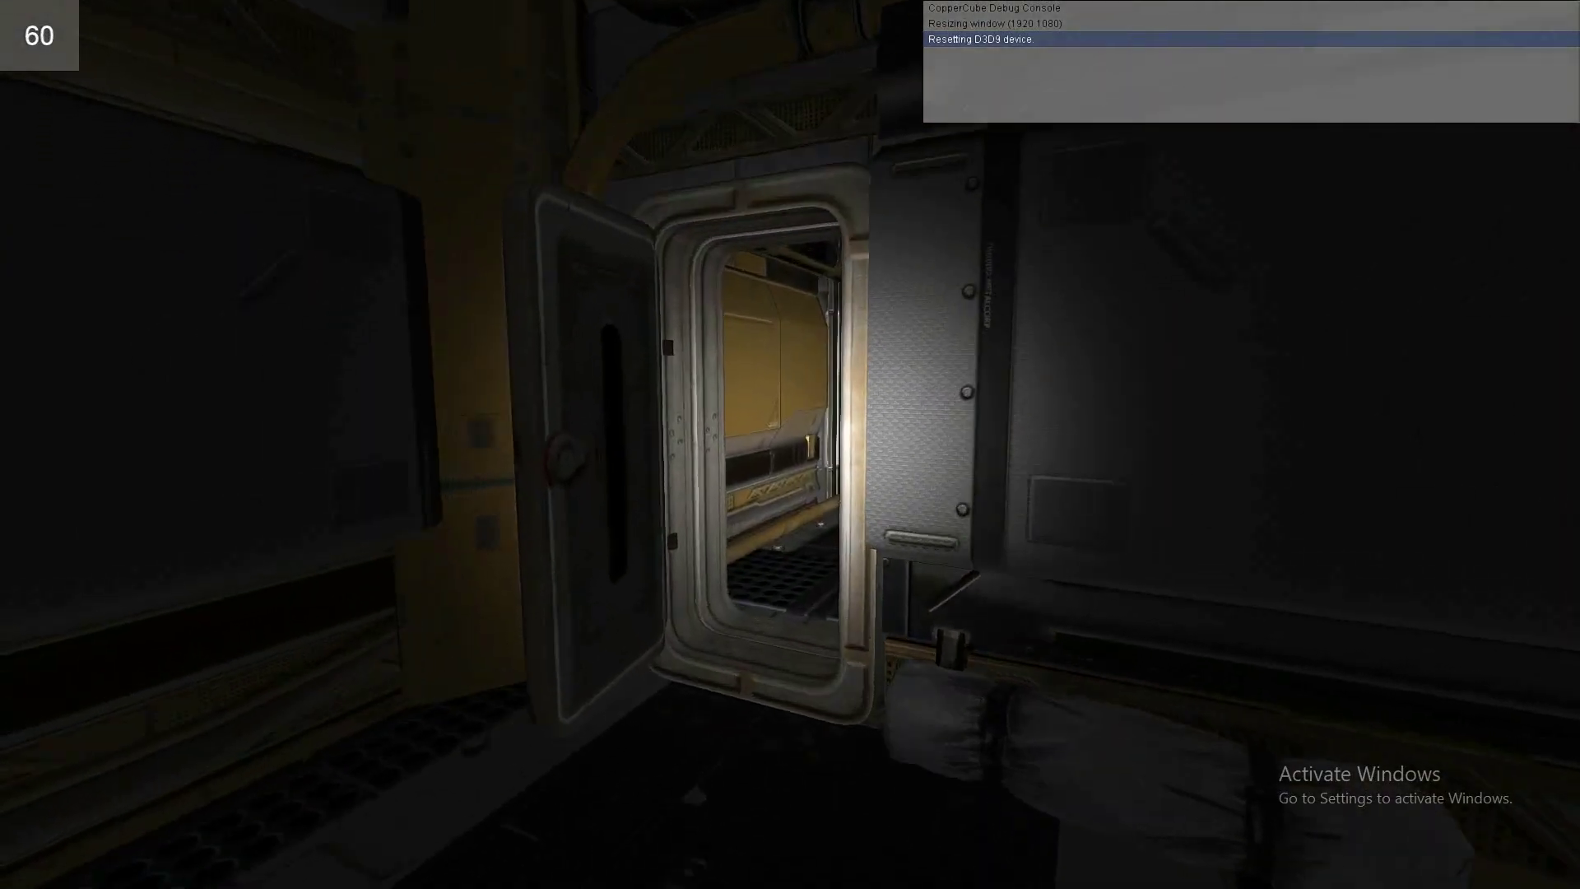
{"action": "key", "text": "w"}
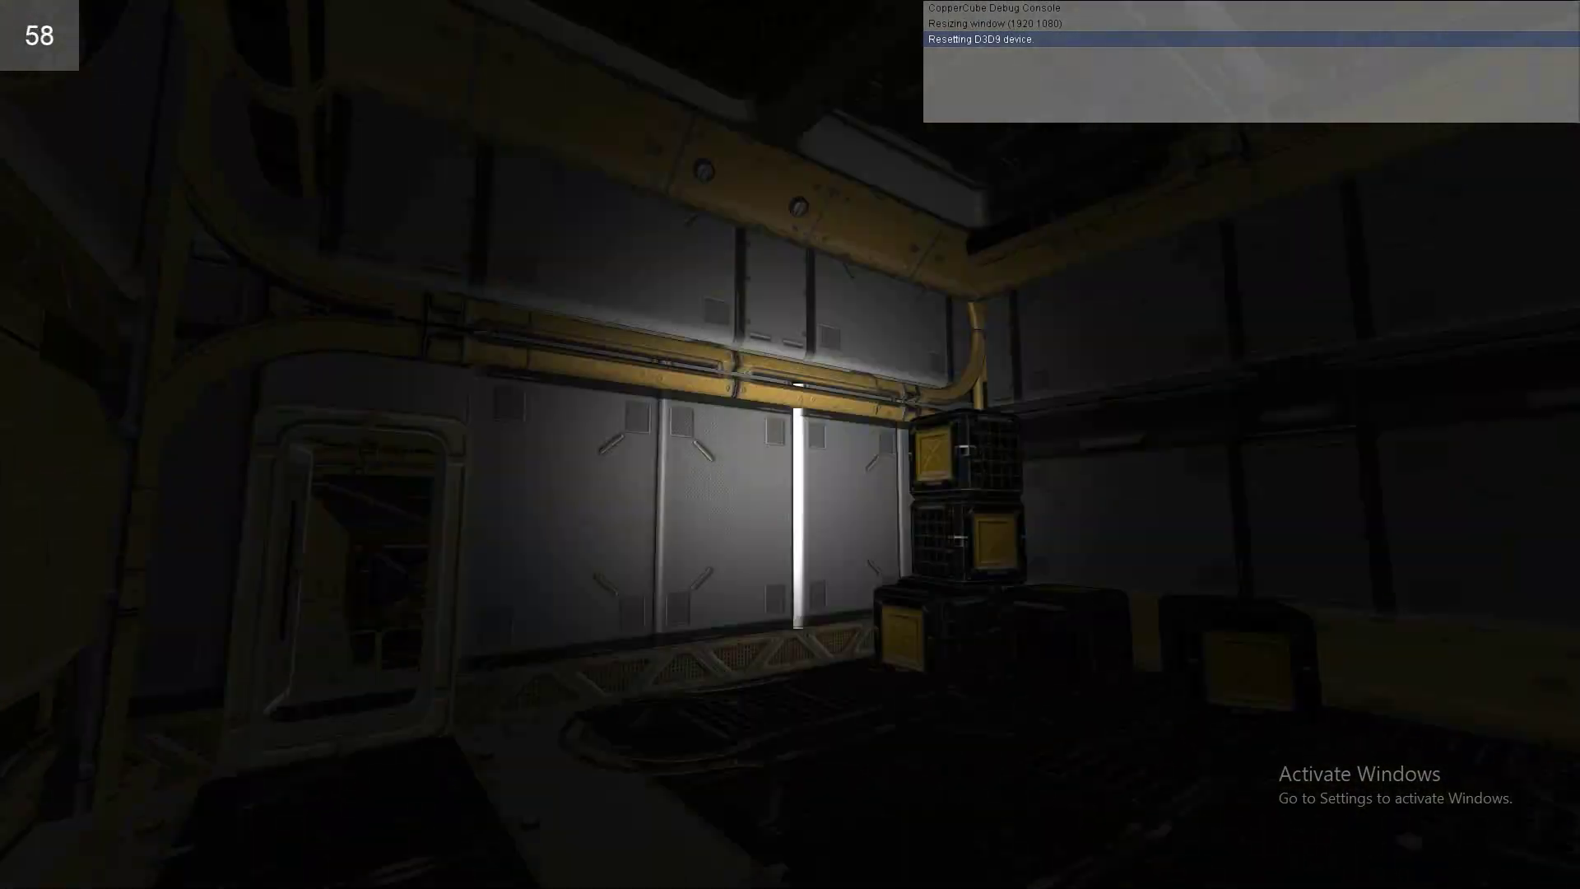
Re-enter the main cabin to view the crates by the mesh wall, and go back to the middle crate room
{"action": "key", "text": "w"}
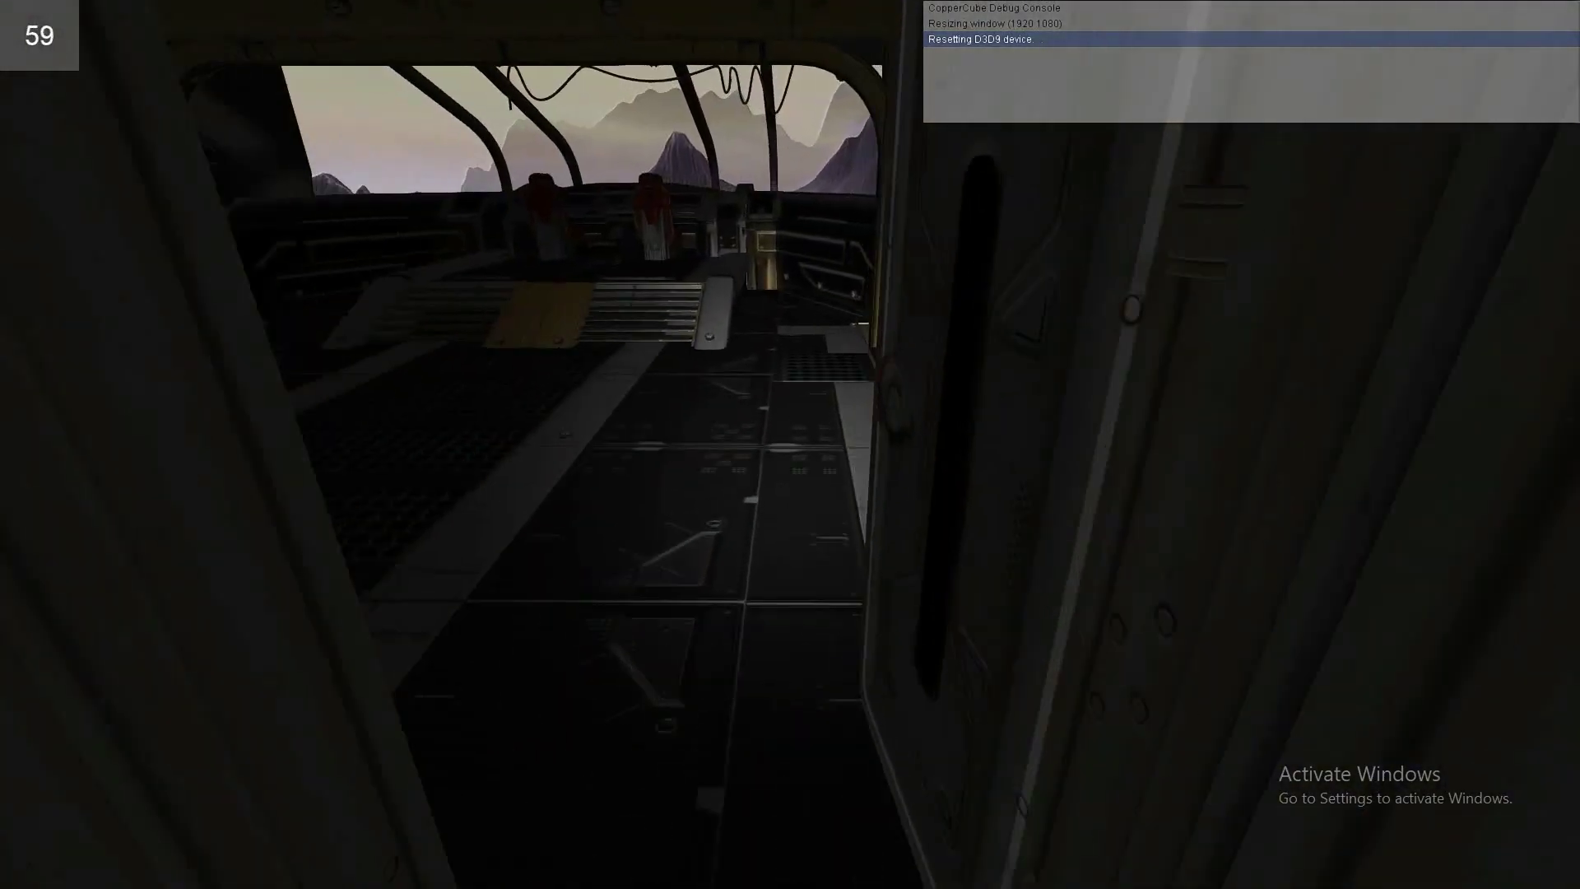
{"action": "key", "text": "w"}
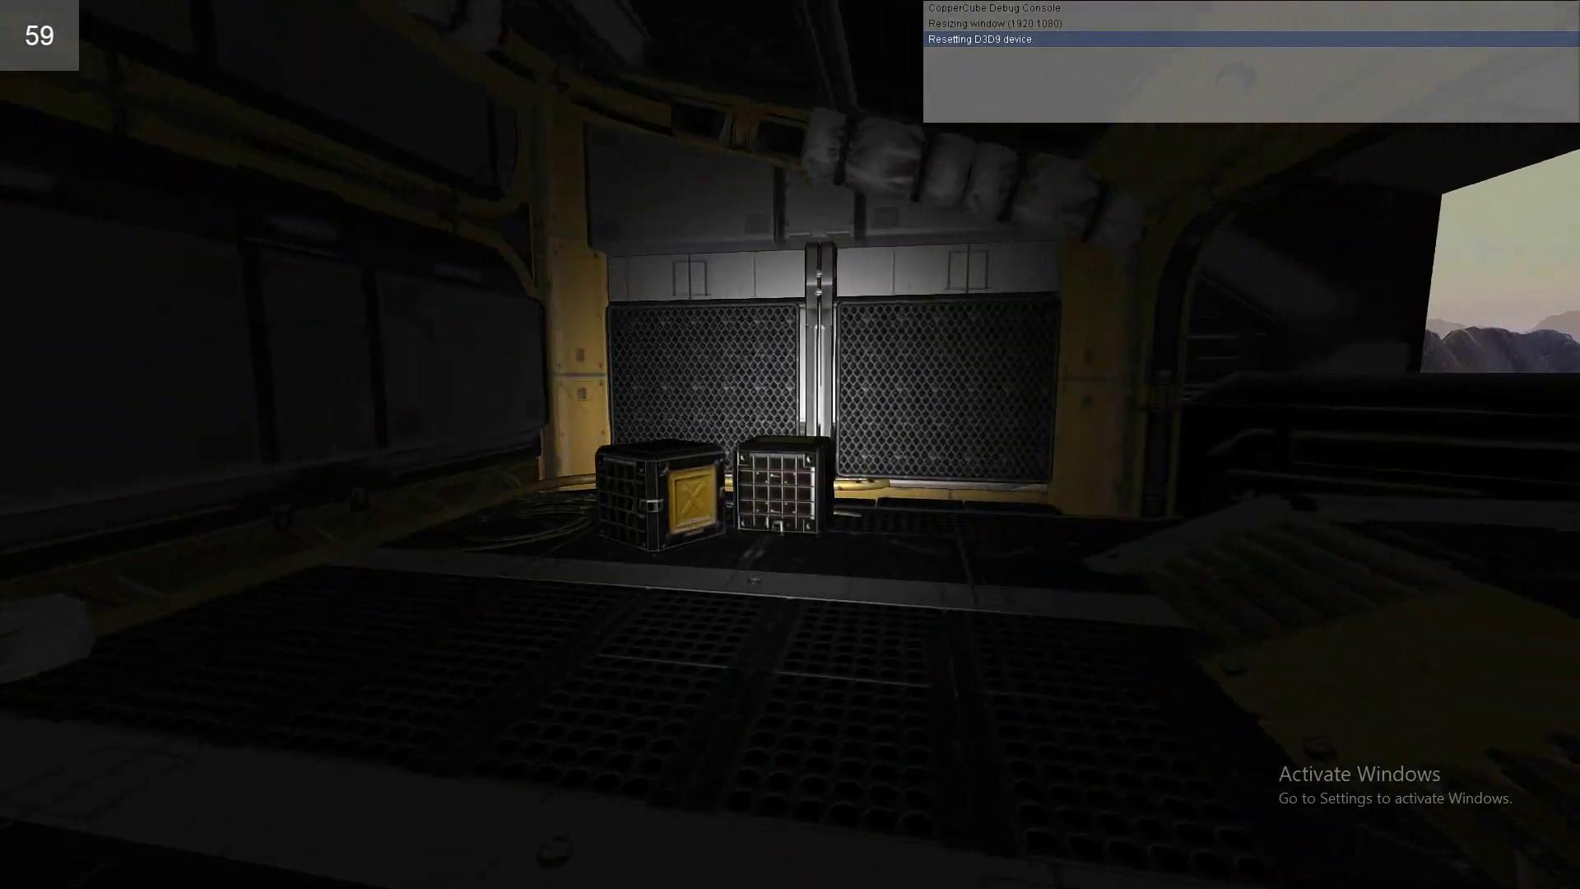
{"action": "key", "text": "w"}
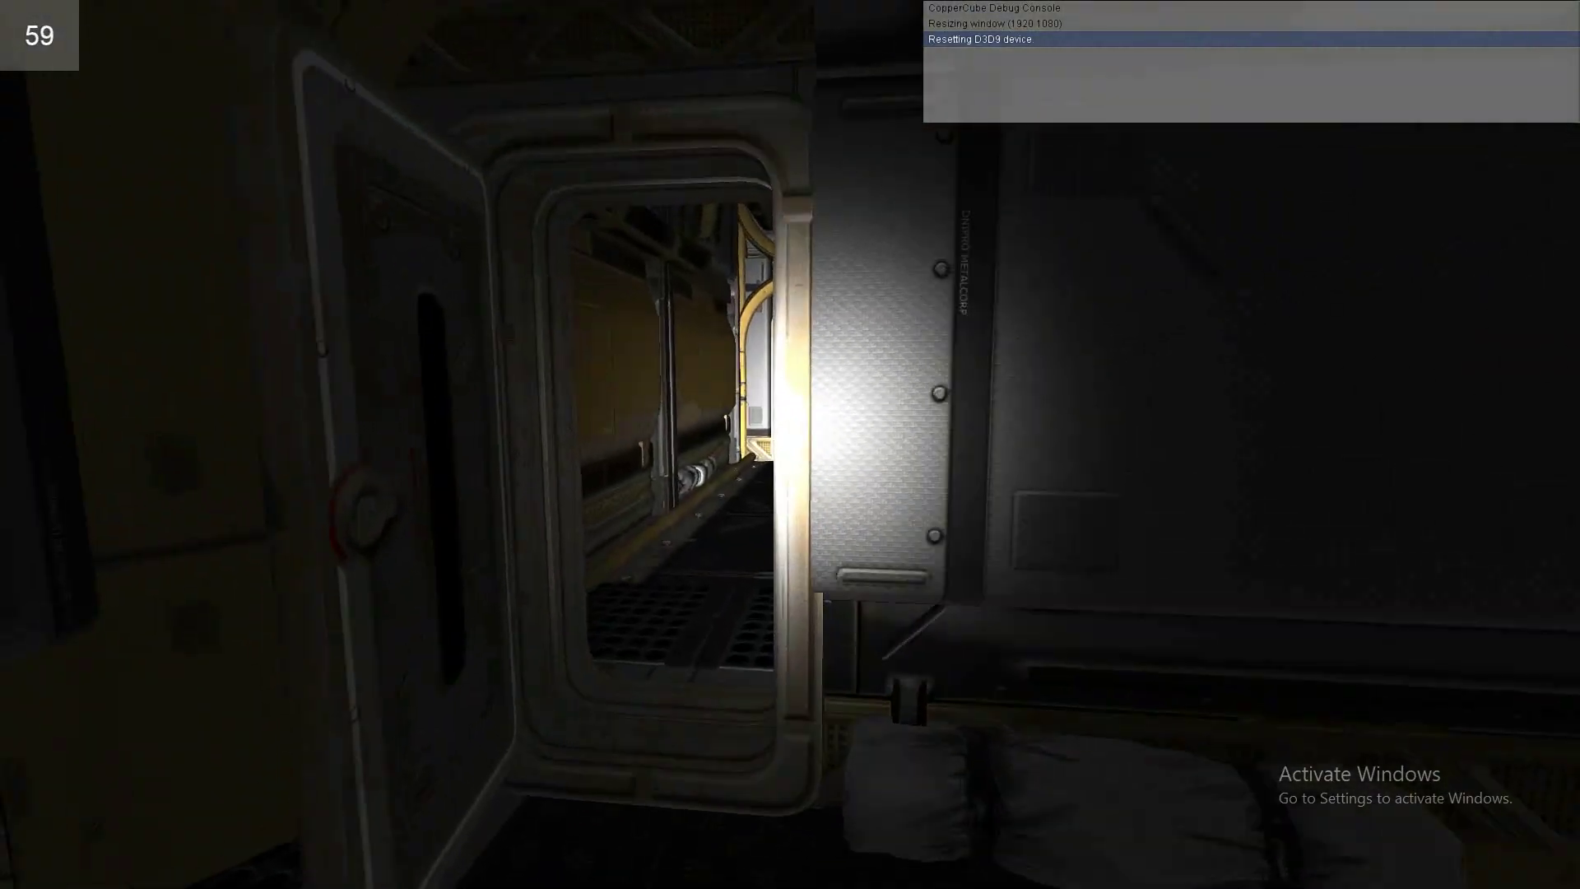
{"action": "key", "text": "w"}
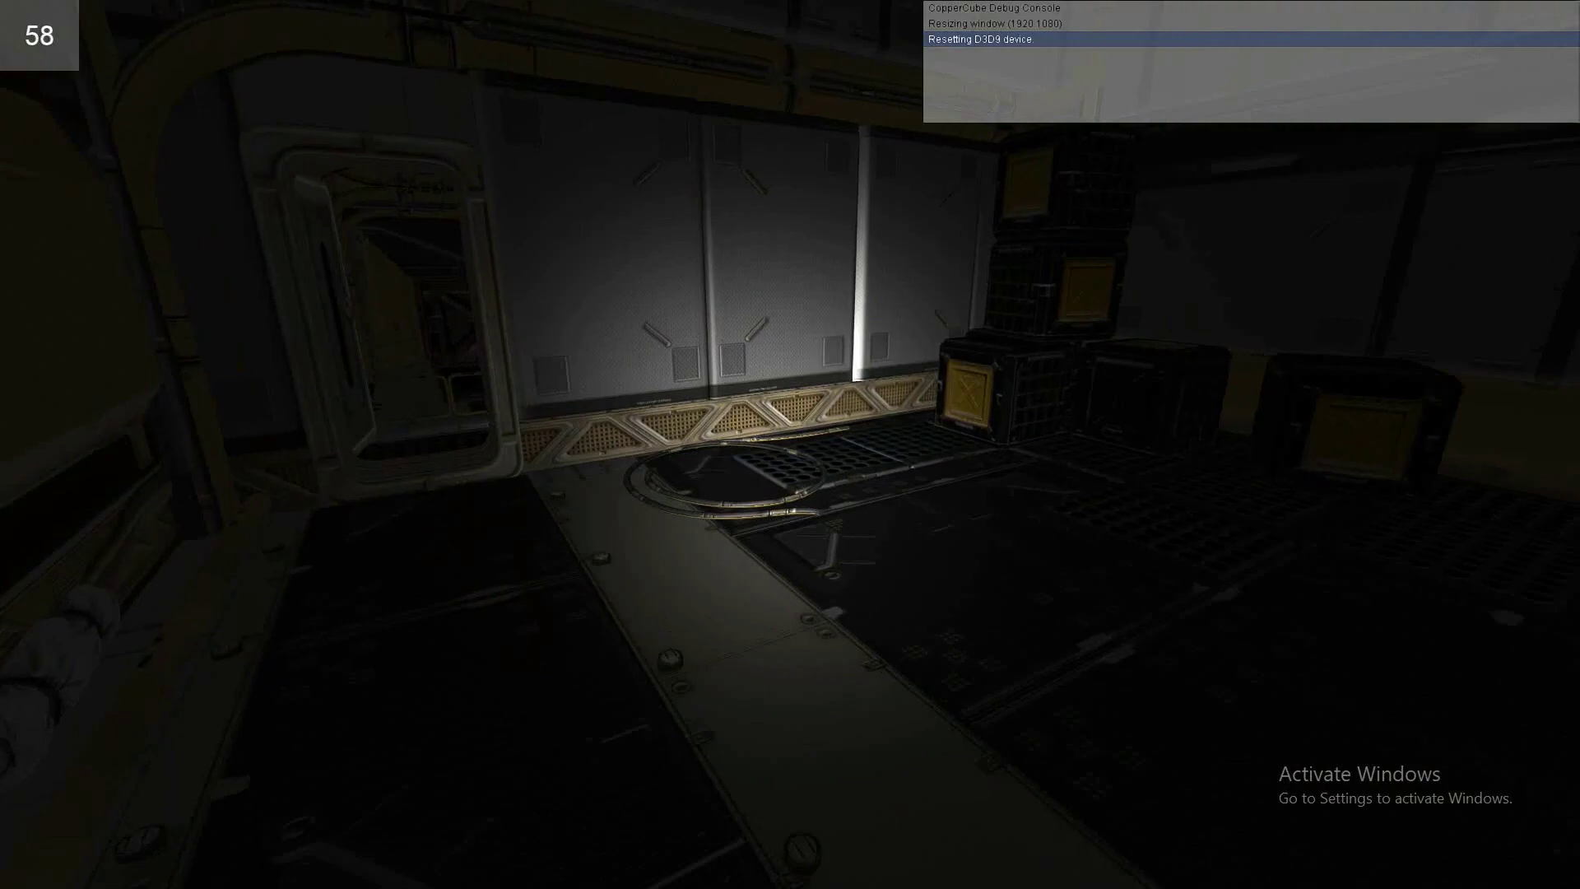
Walk through the open doorway toward the long yellow corridor with the red hatch, and quit the running game
{"action": "key", "text": "w"}
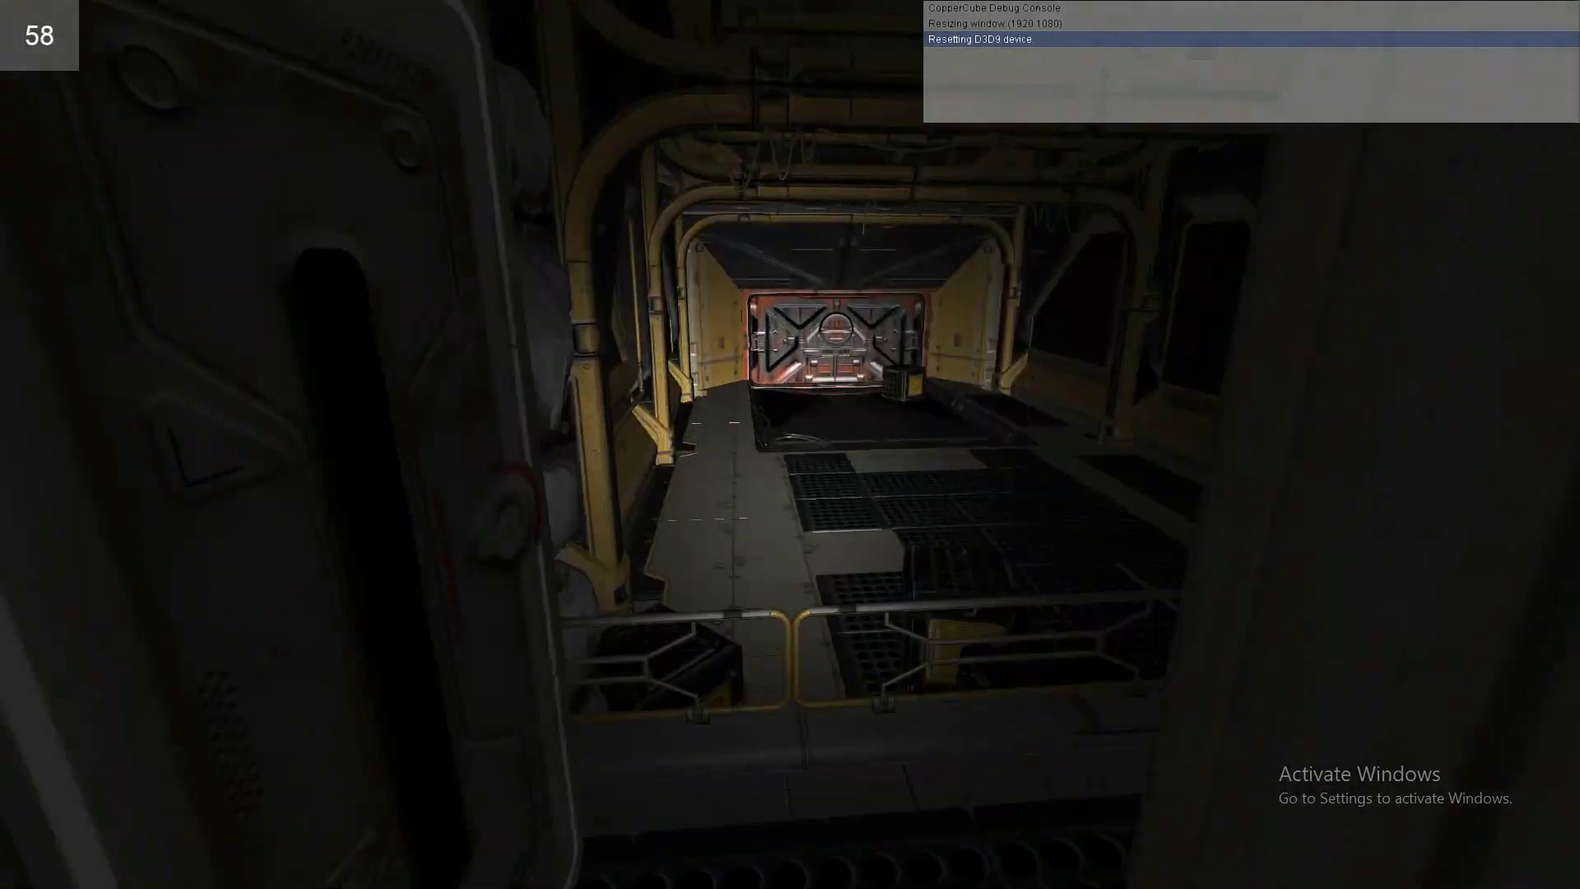
{"action": "key", "text": "w"}
{"action": "key", "text": "Escape"}
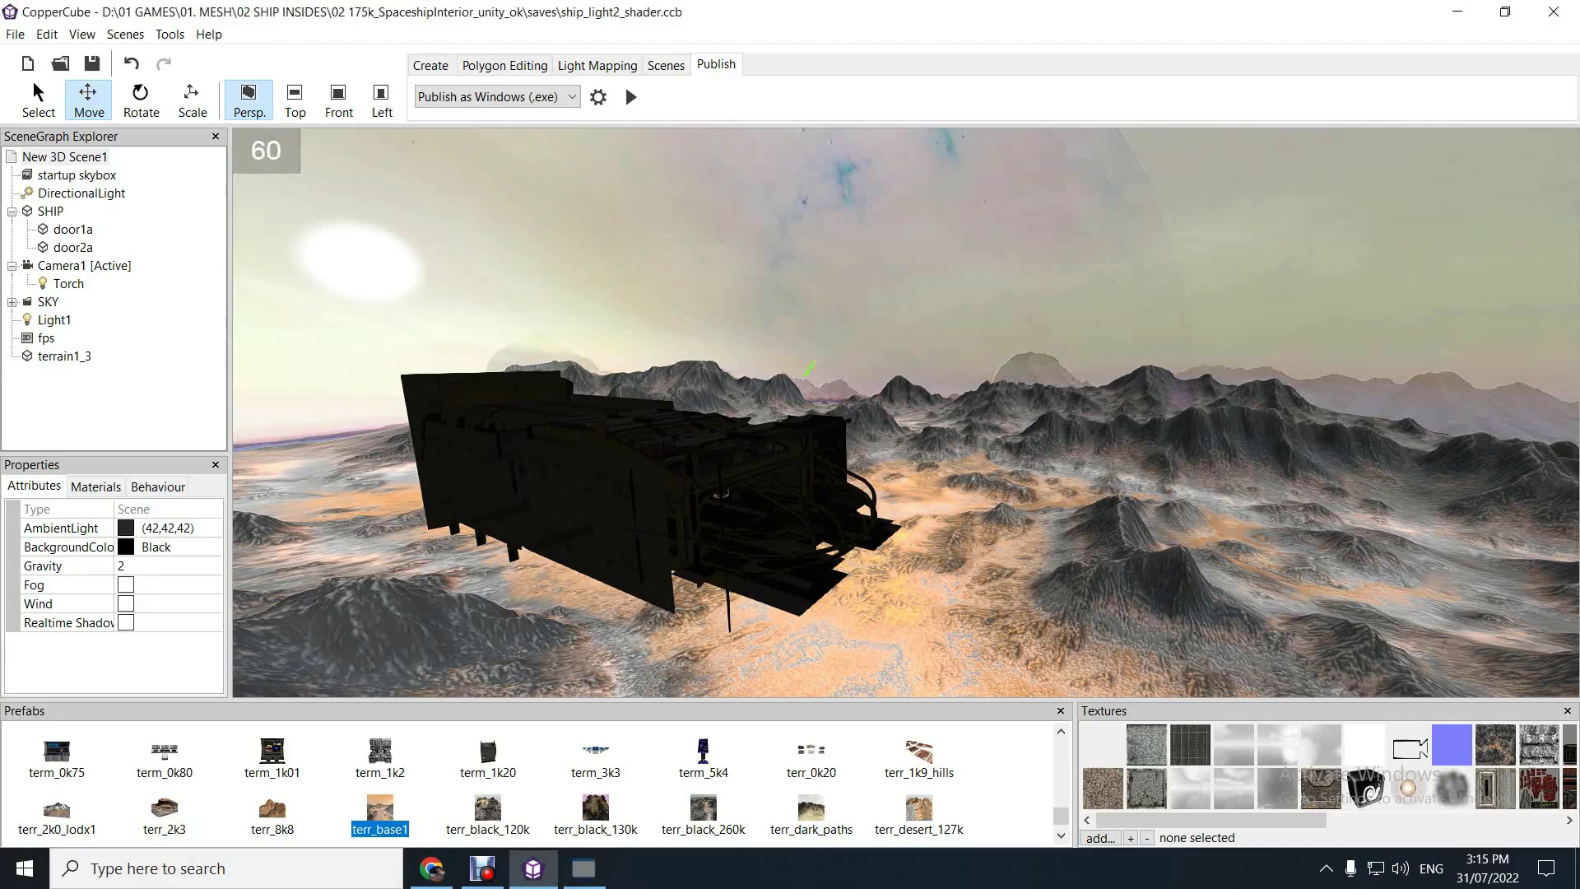
Select the SHIP mesh, the Torch light and Camera1 one after another to review their attributes
{"action": "left_click", "coordinate": [51, 211]}
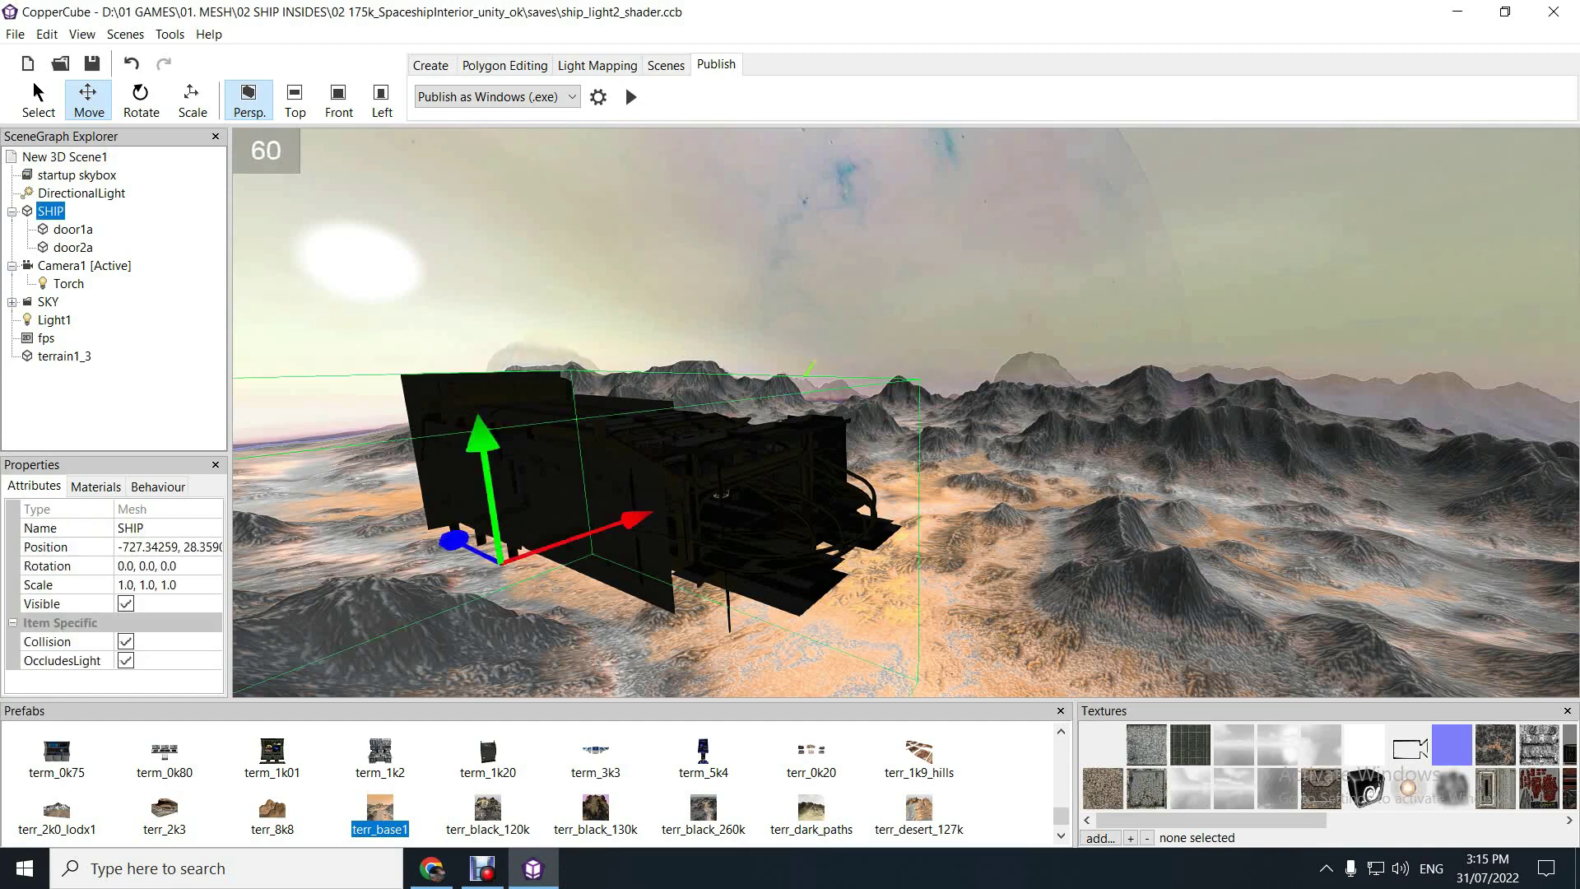
{"action": "left_click", "coordinate": [68, 283]}
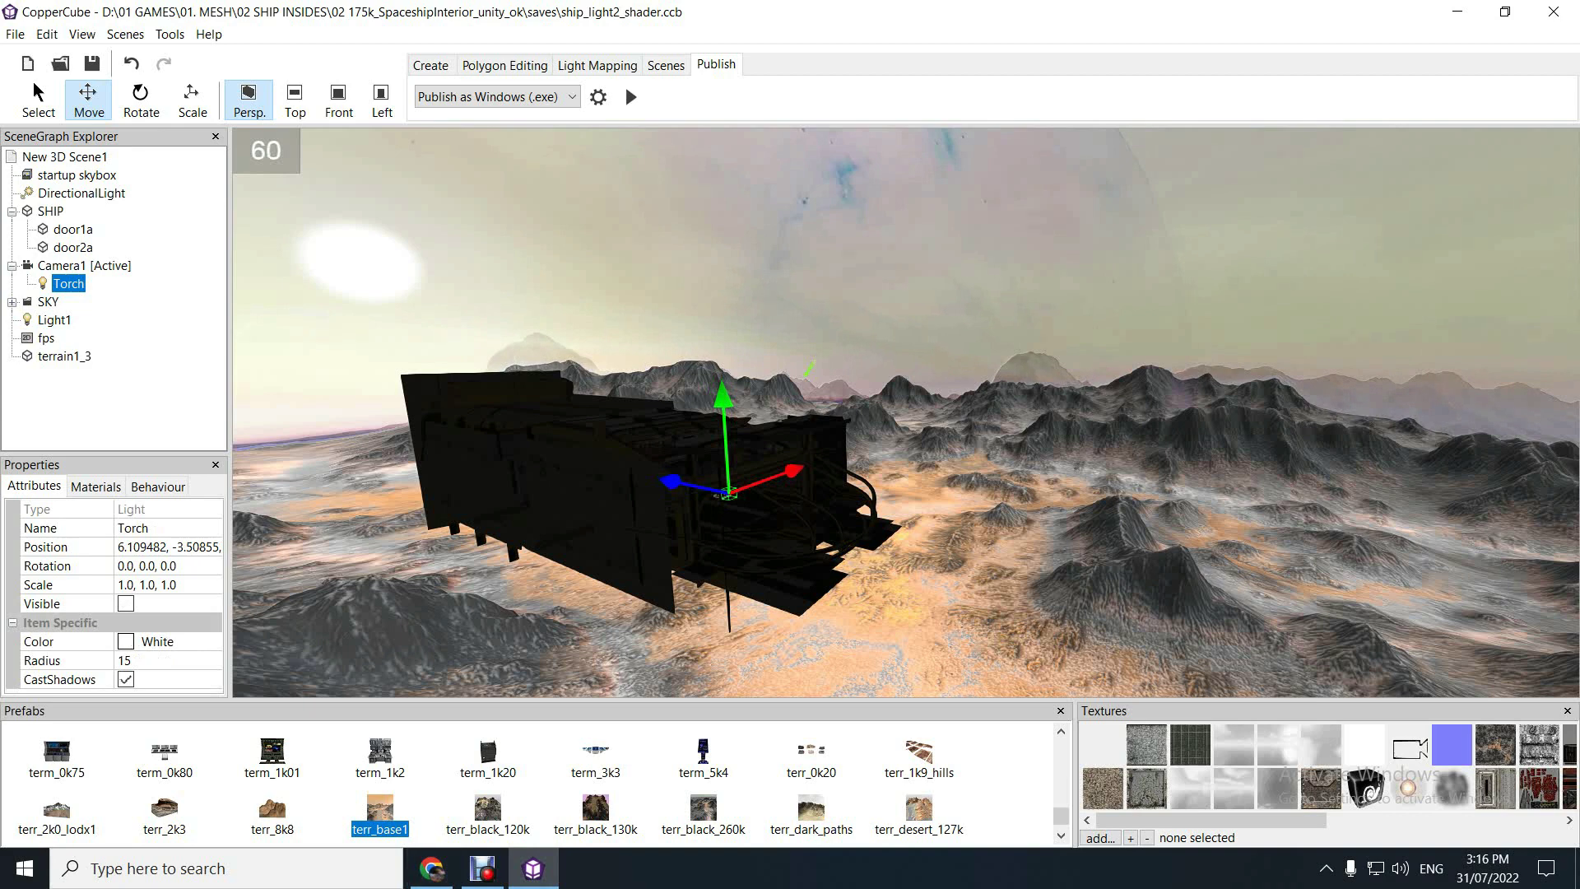
{"action": "left_click", "coordinate": [84, 265]}
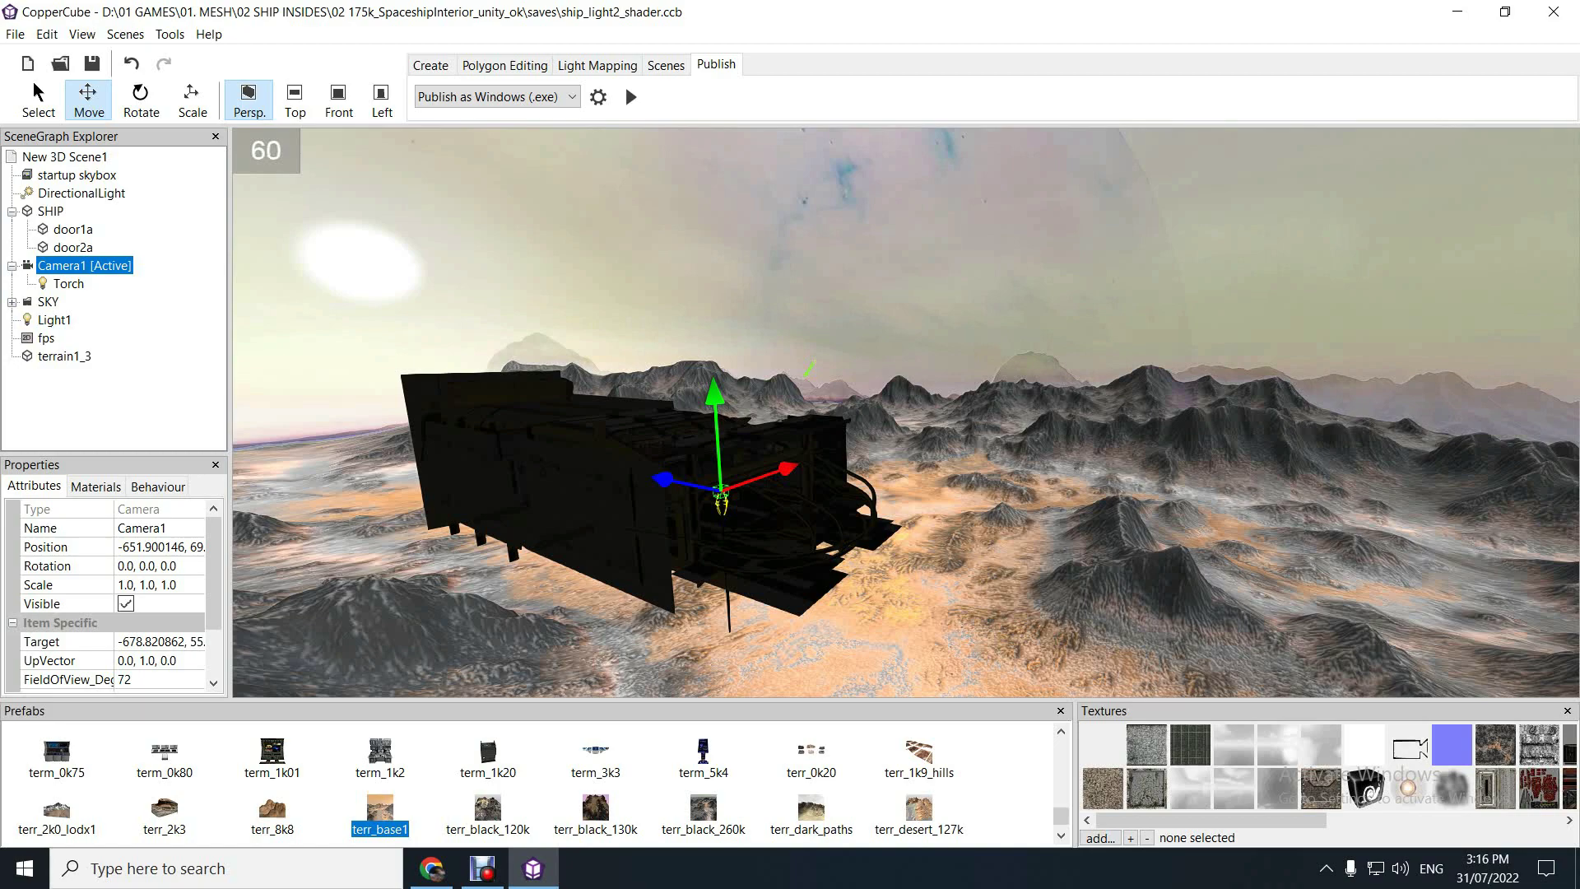
Fly the perspective view from outside the ship into its dark interior beside the mesh wall
{"action": "right_click_drag", "start_coordinate": [905, 411], "coordinate": [858, 447]}
{"action": "key", "text": "w"}
{"action": "key", "text": "Up"}
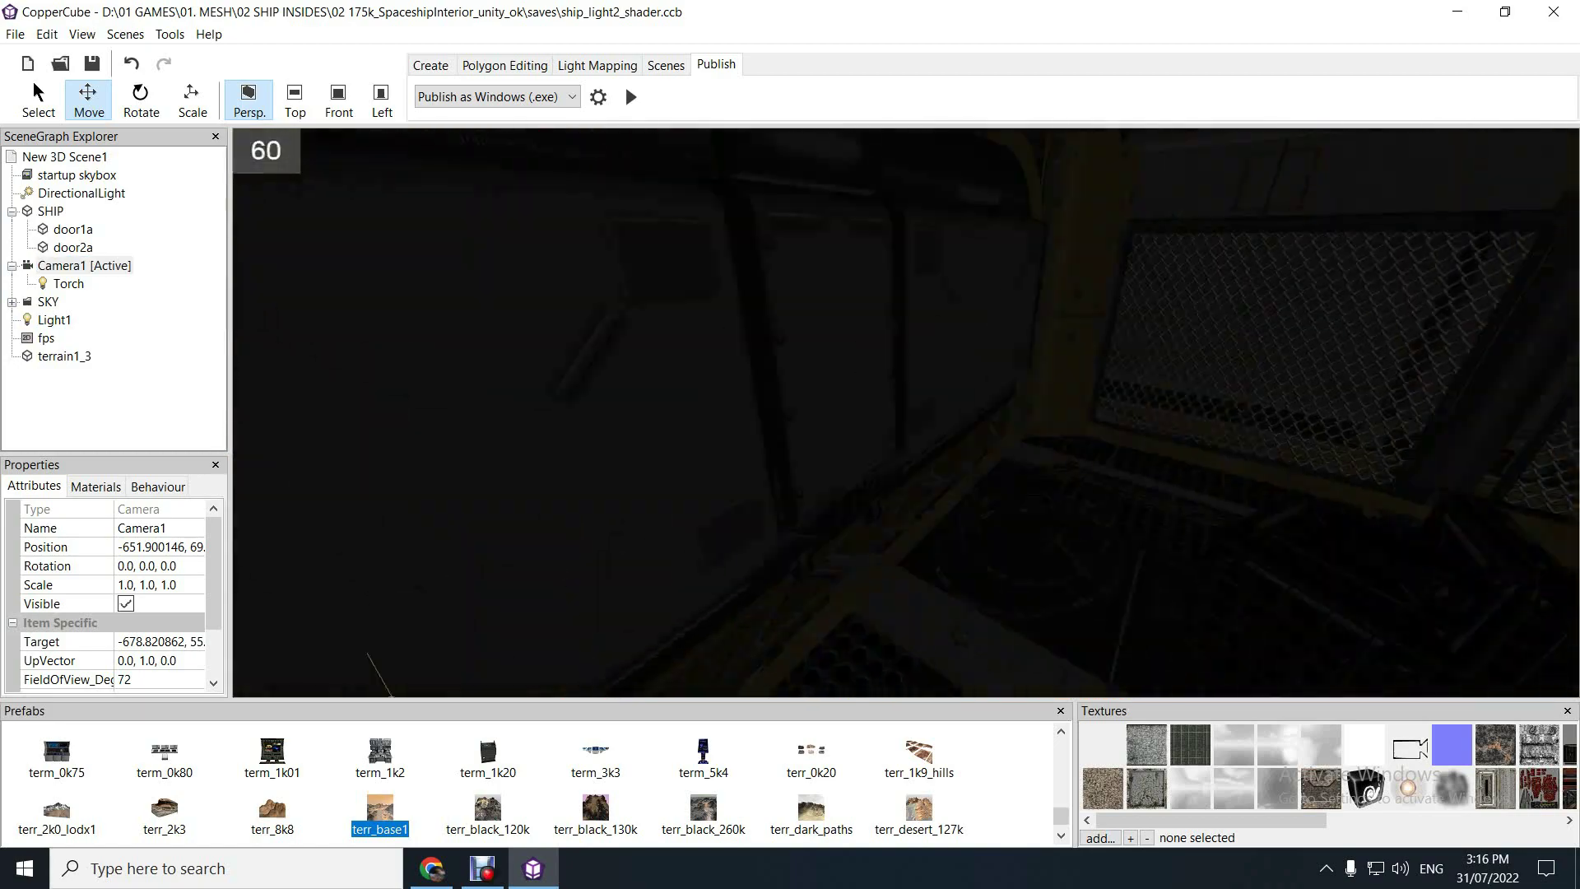
{"action": "key", "text": "Up"}
Test-run the ship_light3_shader_64bit scene as a game, look toward the corridor entrance, and switch on the torch
{"action": "key", "text": "F5"}
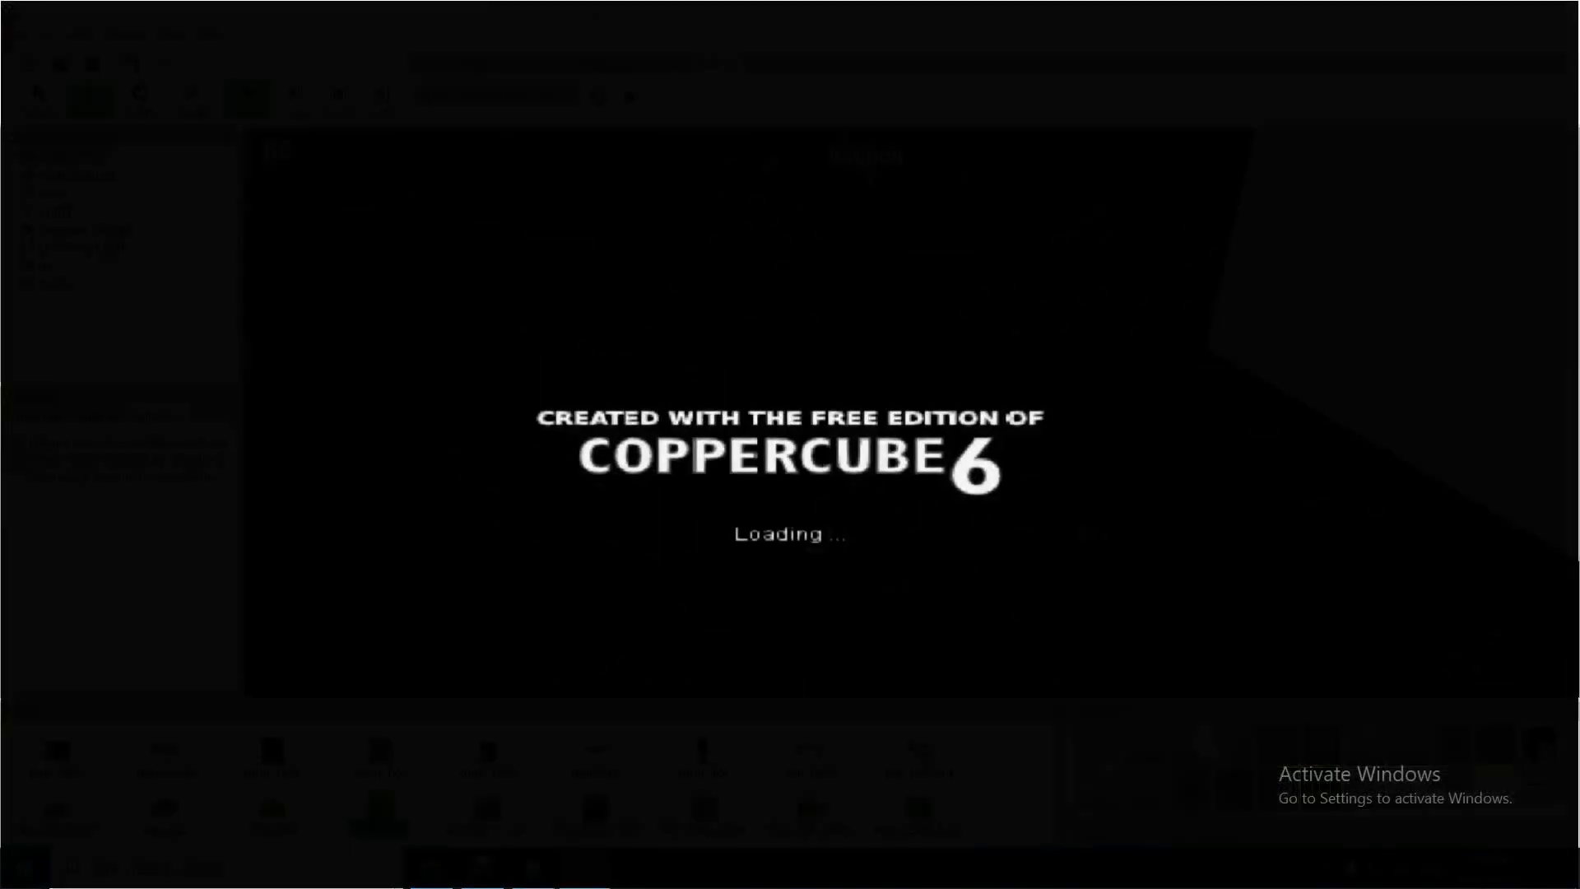
{"action": "key", "text": "Right"}
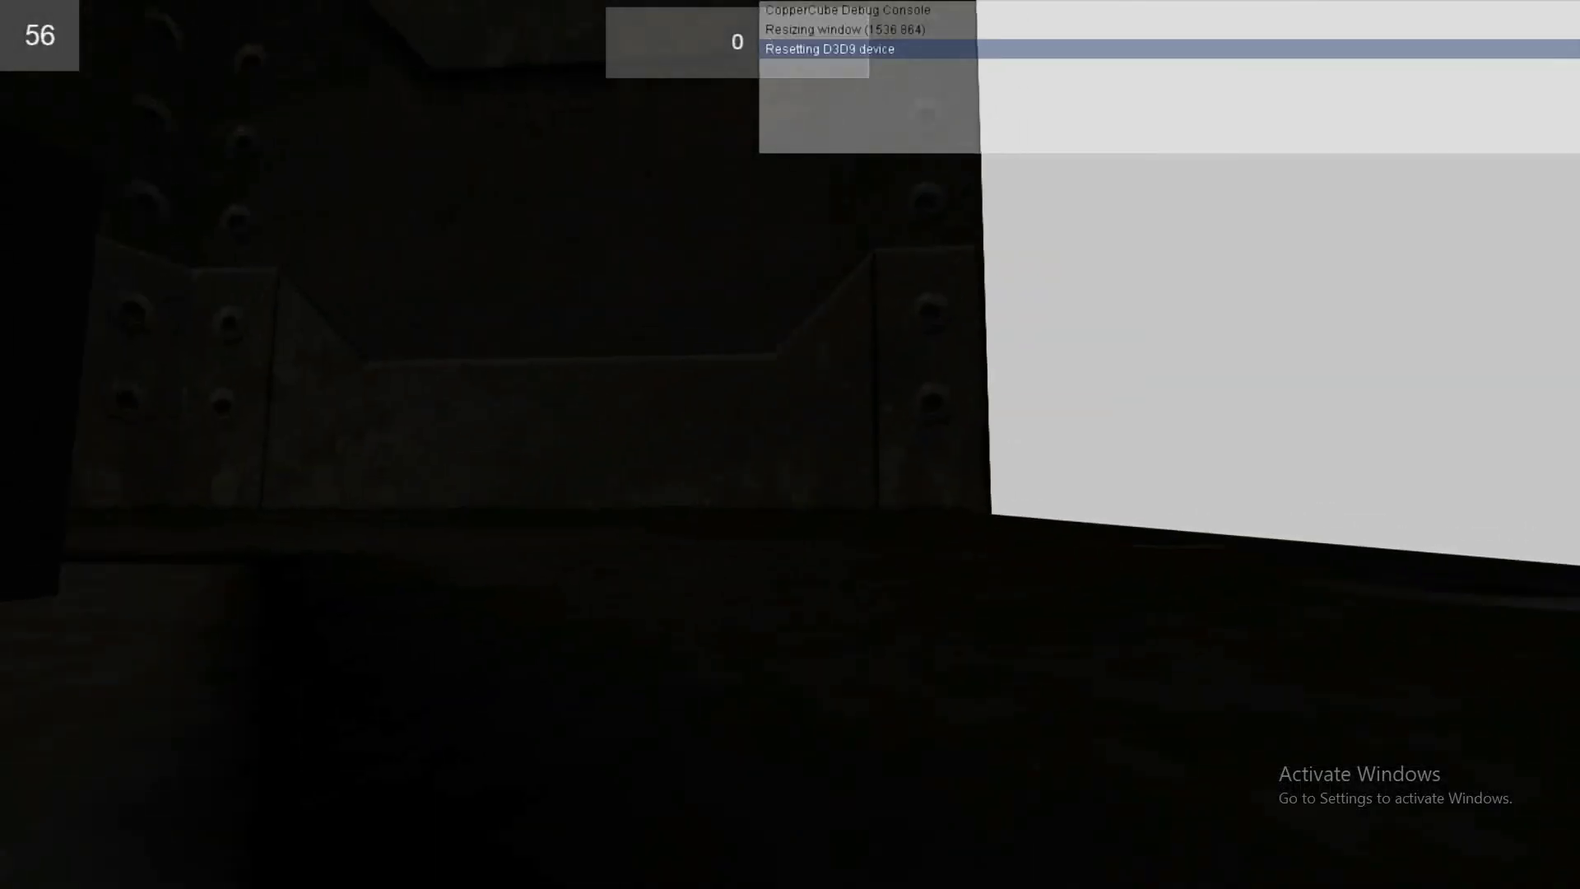
{"action": "key", "text": "Left"}
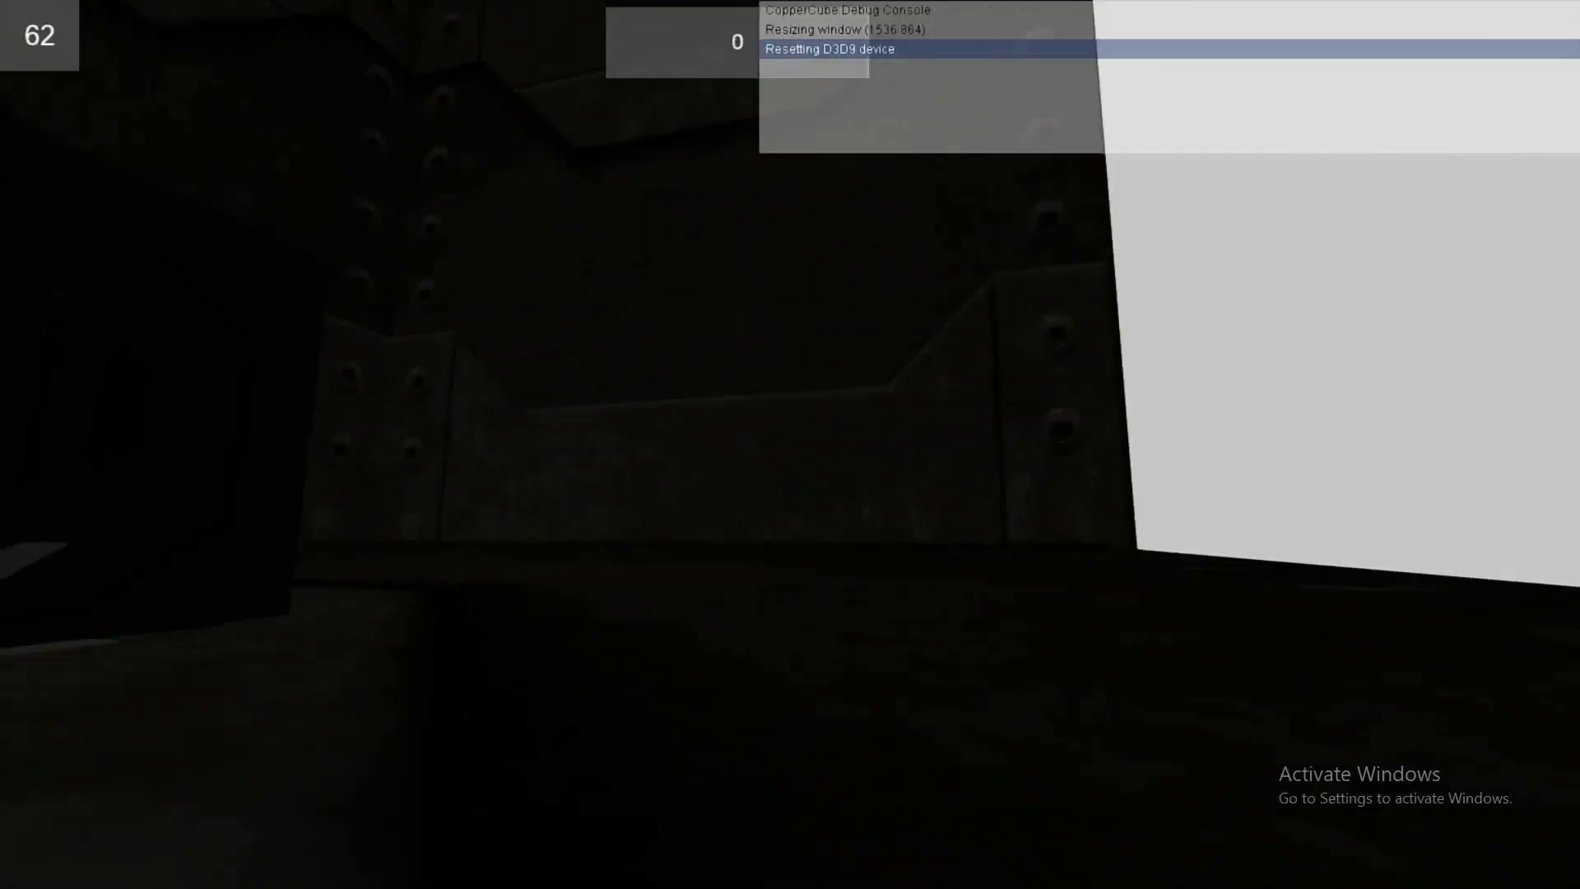
{"action": "key", "text": "Left"}
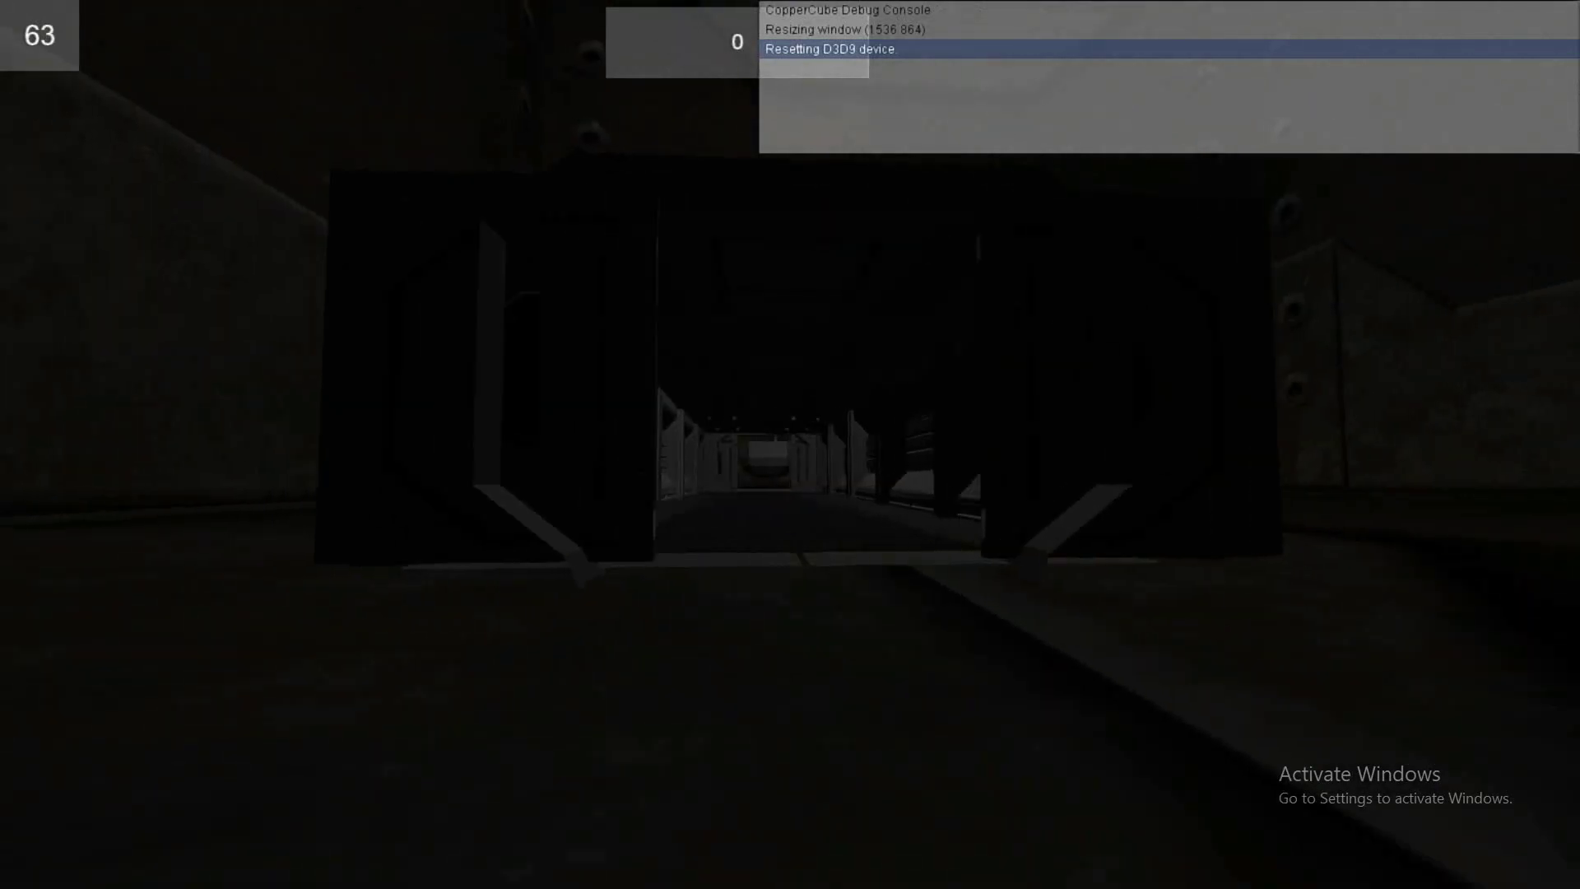
{"action": "key", "text": "Up"}
{"action": "key", "text": "Left"}
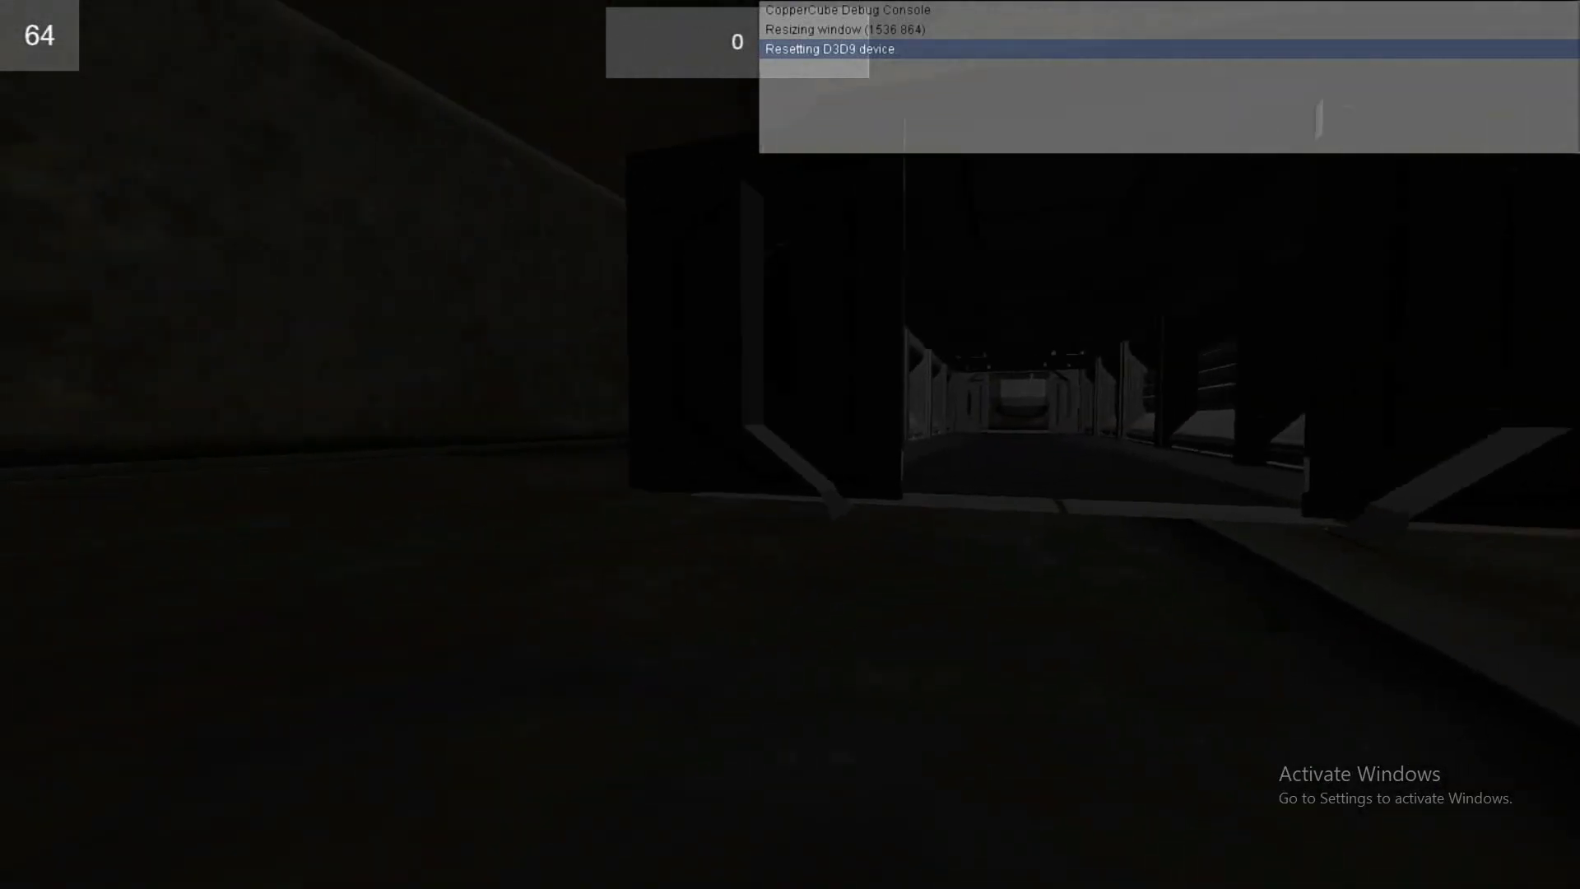
{"action": "key", "text": "Left"}
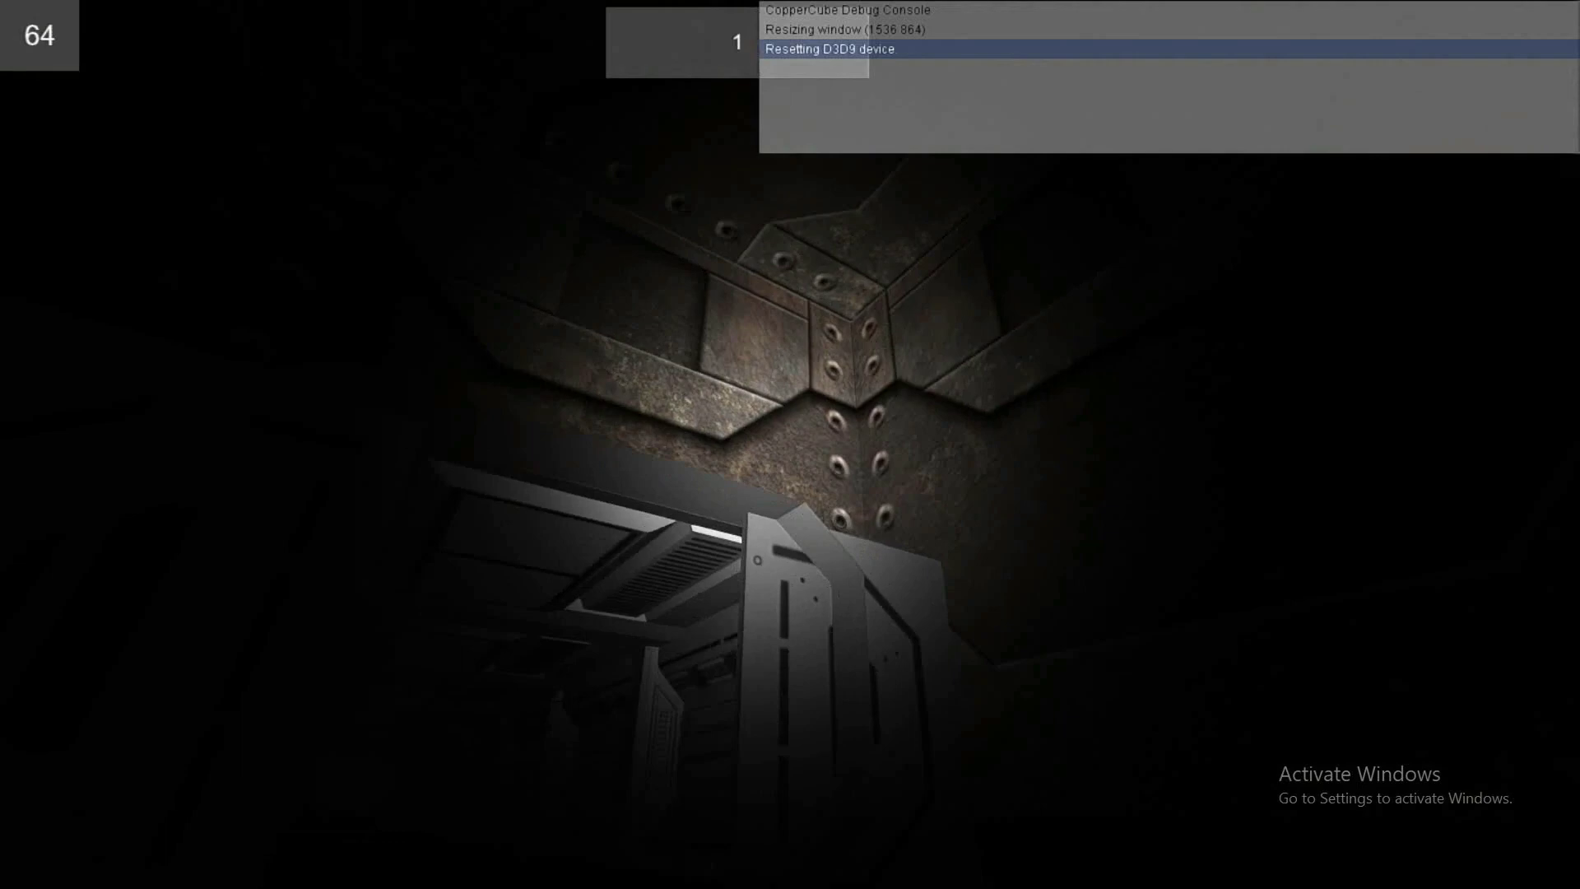
Shine the torch over the rusty riveted walls and the outer side of the corridor structure
{"action": "key", "text": "Up"}
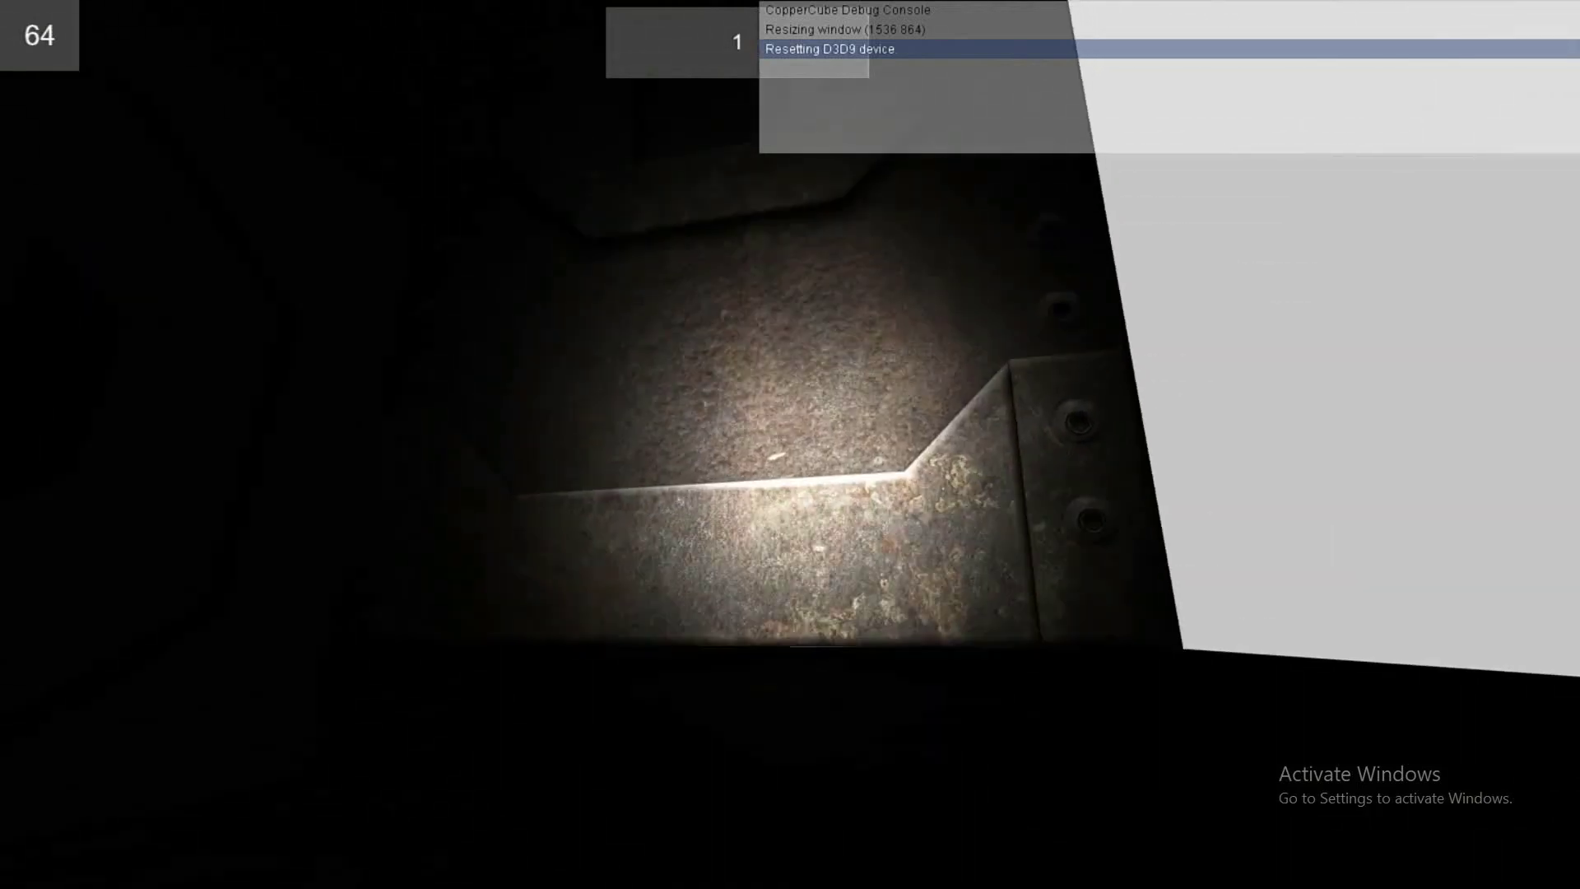
{"action": "key", "text": "Right"}
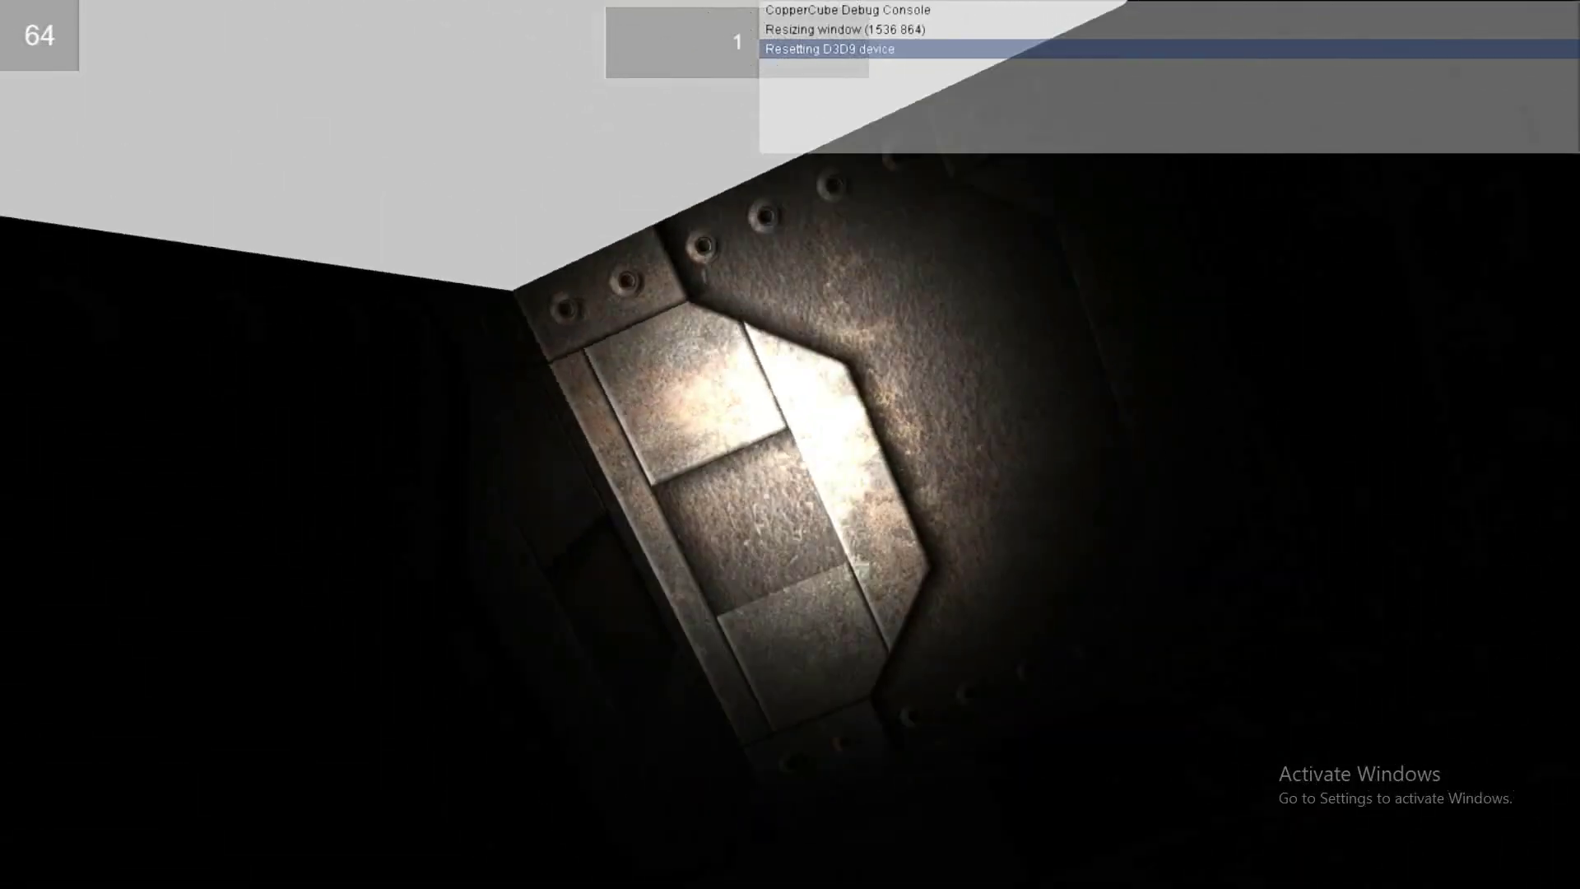
{"action": "key", "text": "Up"}
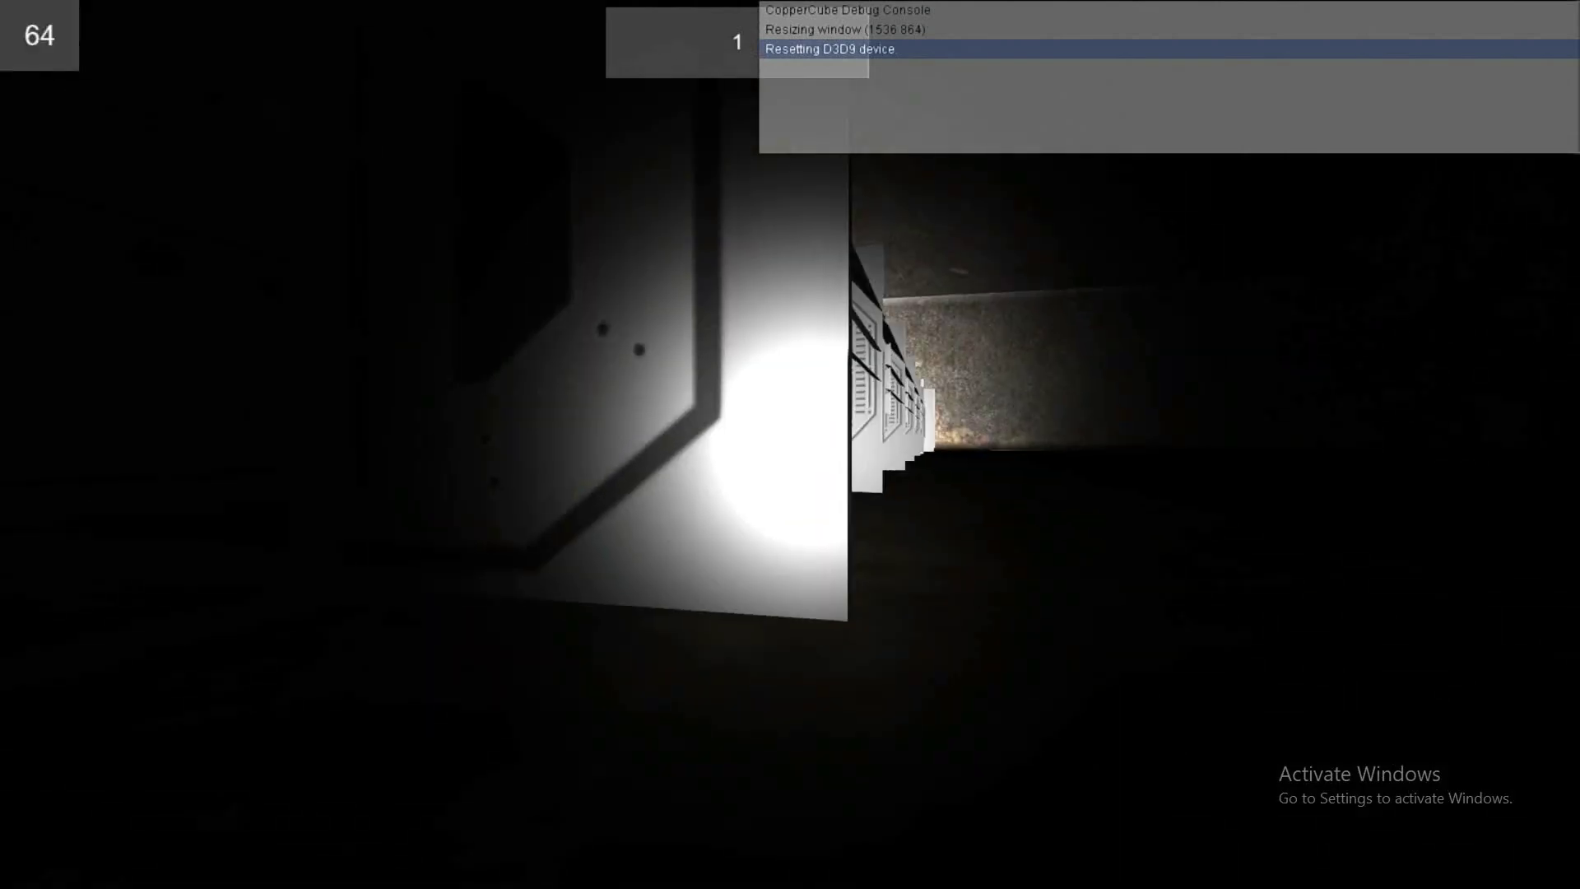
{"action": "key", "text": "Right"}
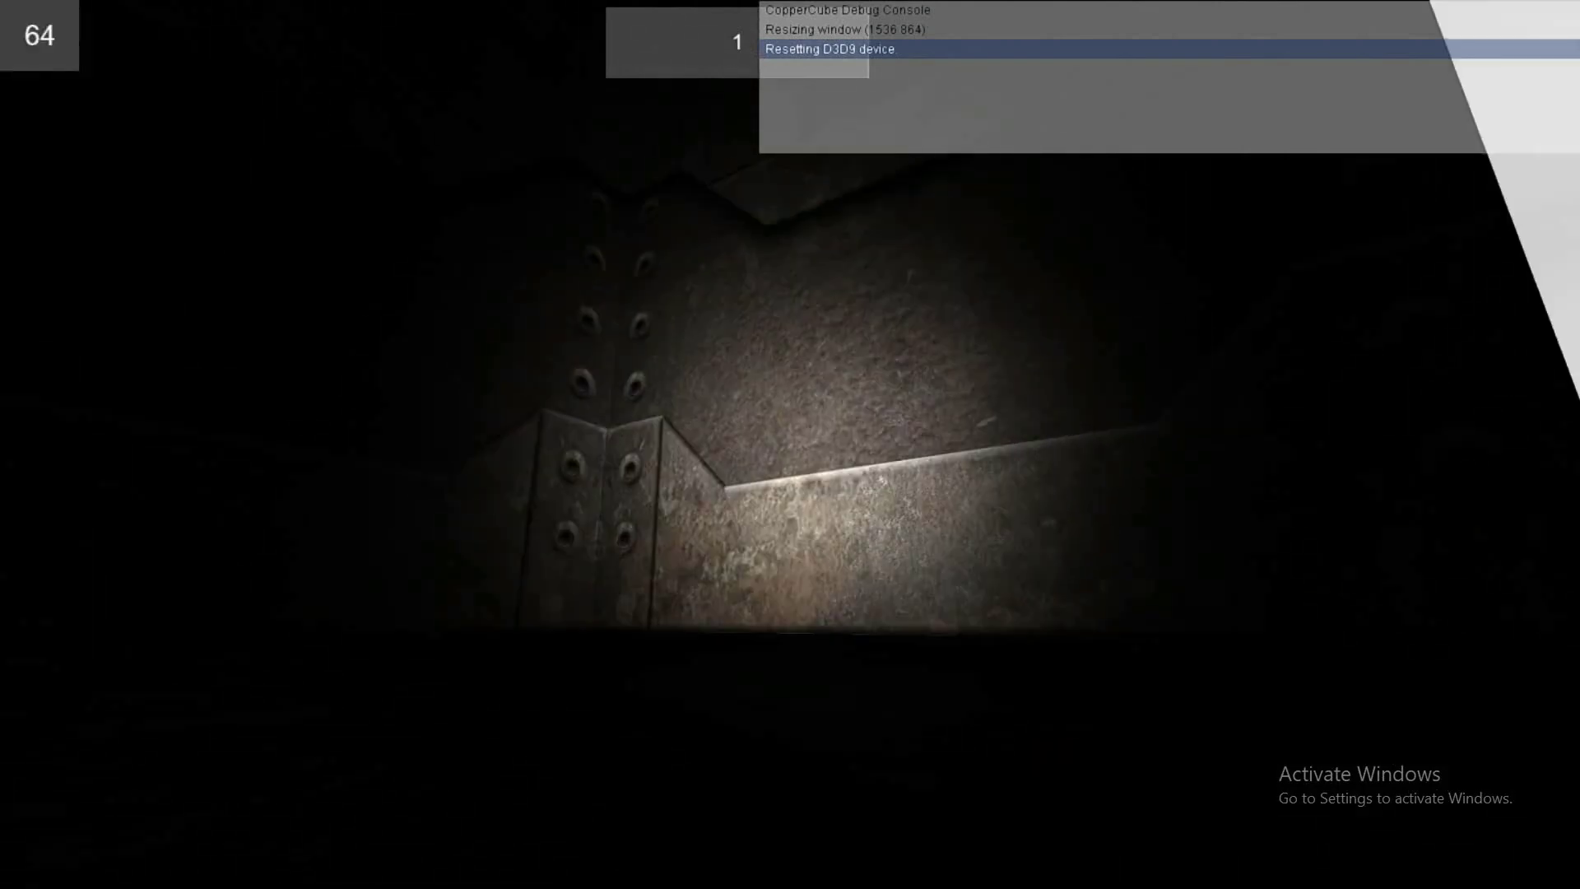
{"action": "key", "text": "Left"}
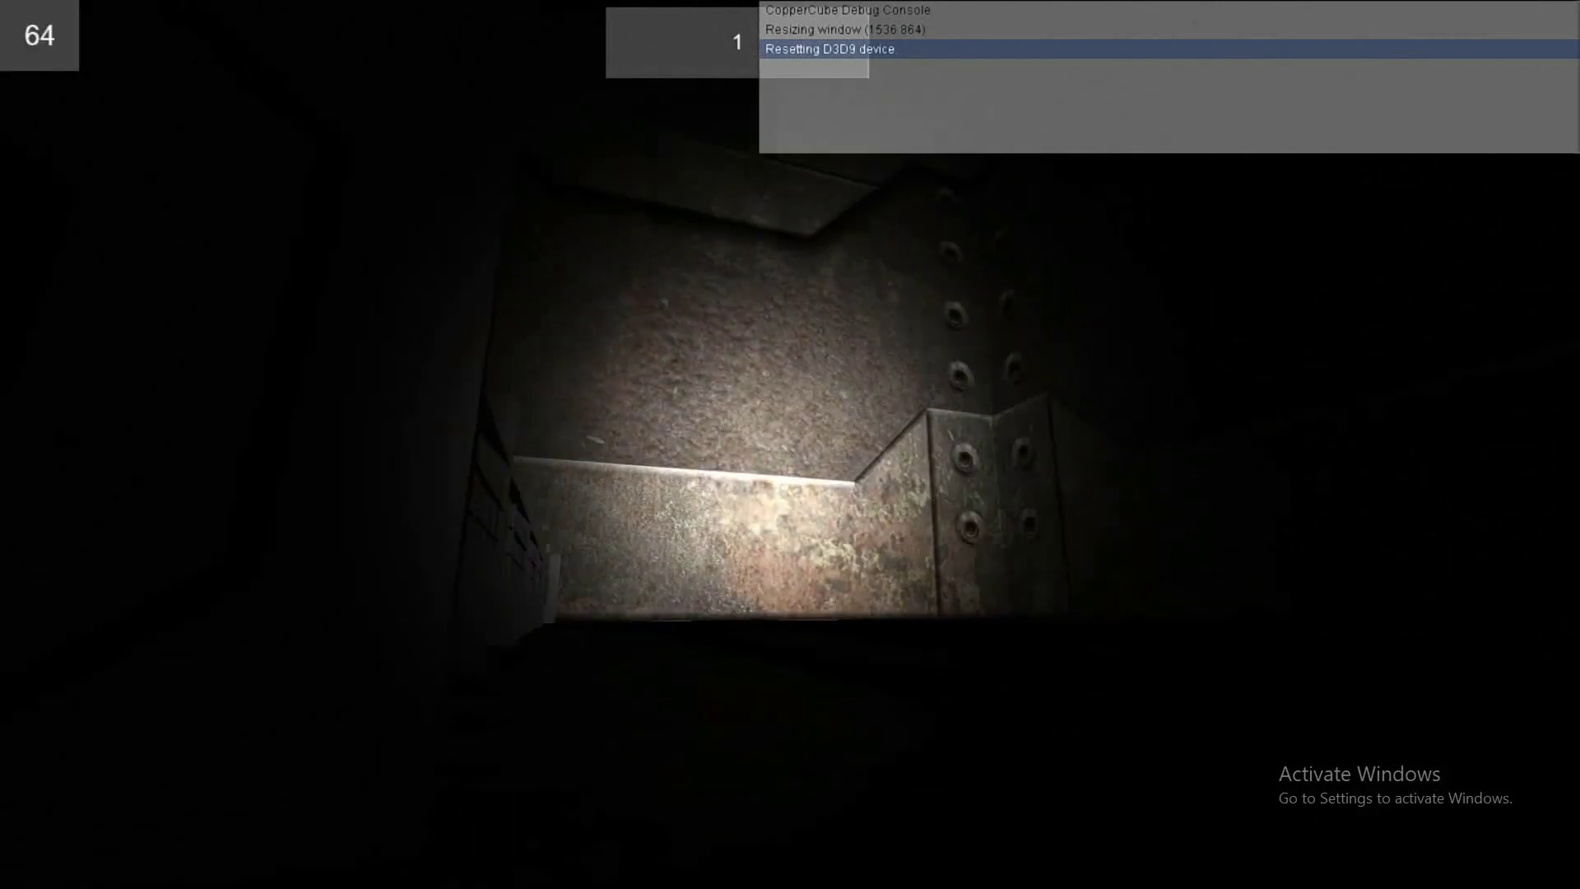
{"action": "key", "text": "Up"}
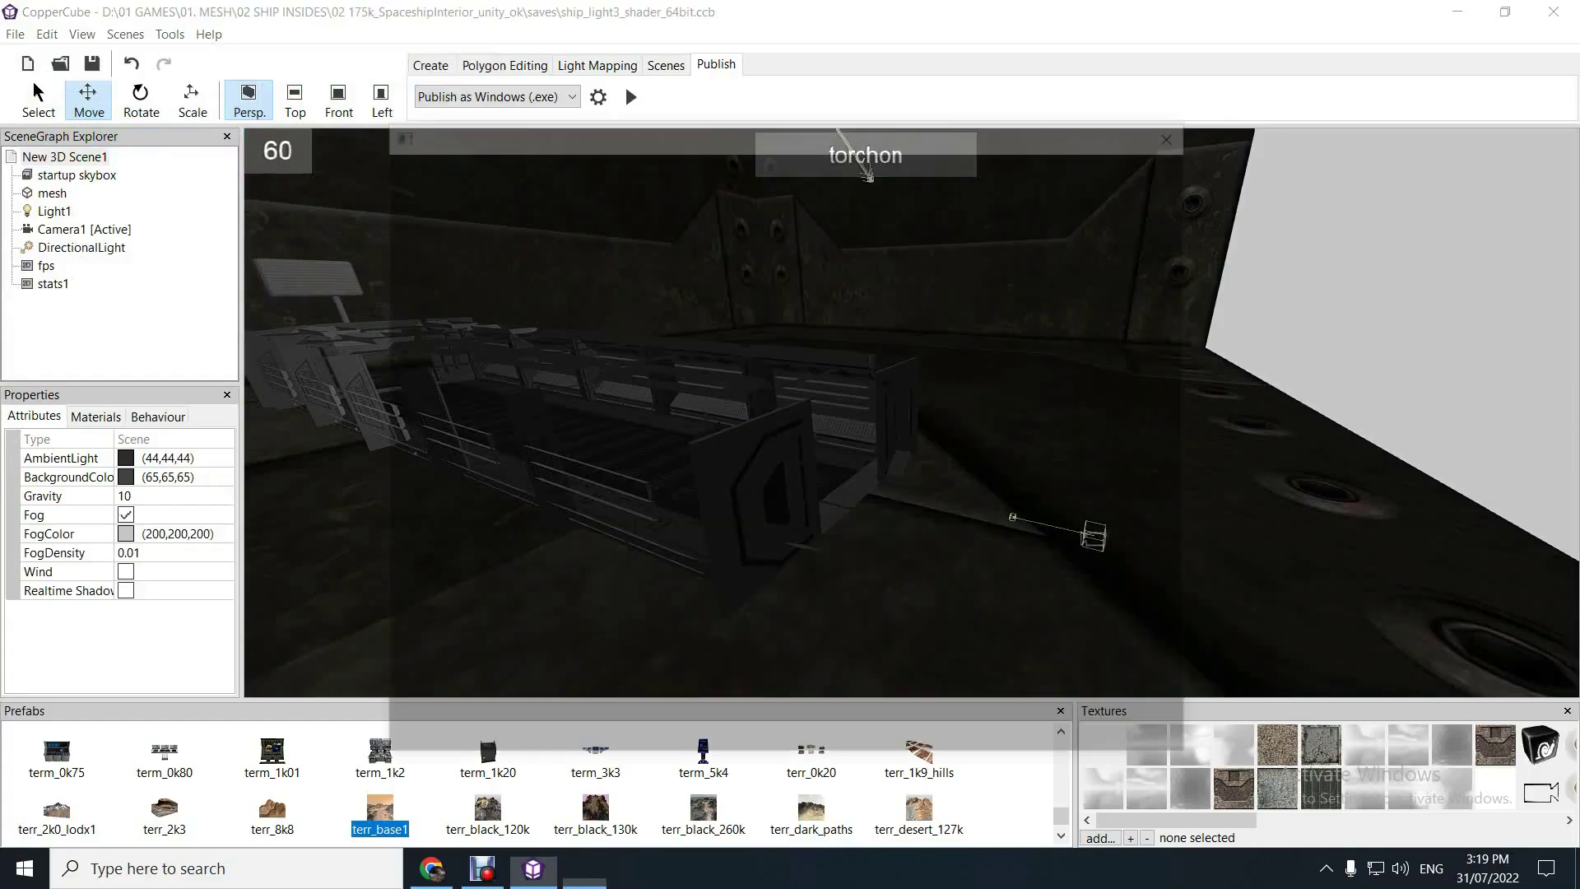
Enter the panelled corridor in a fresh test run with the torch off, and examine the padded side wall up close
{"action": "key", "text": "w"}
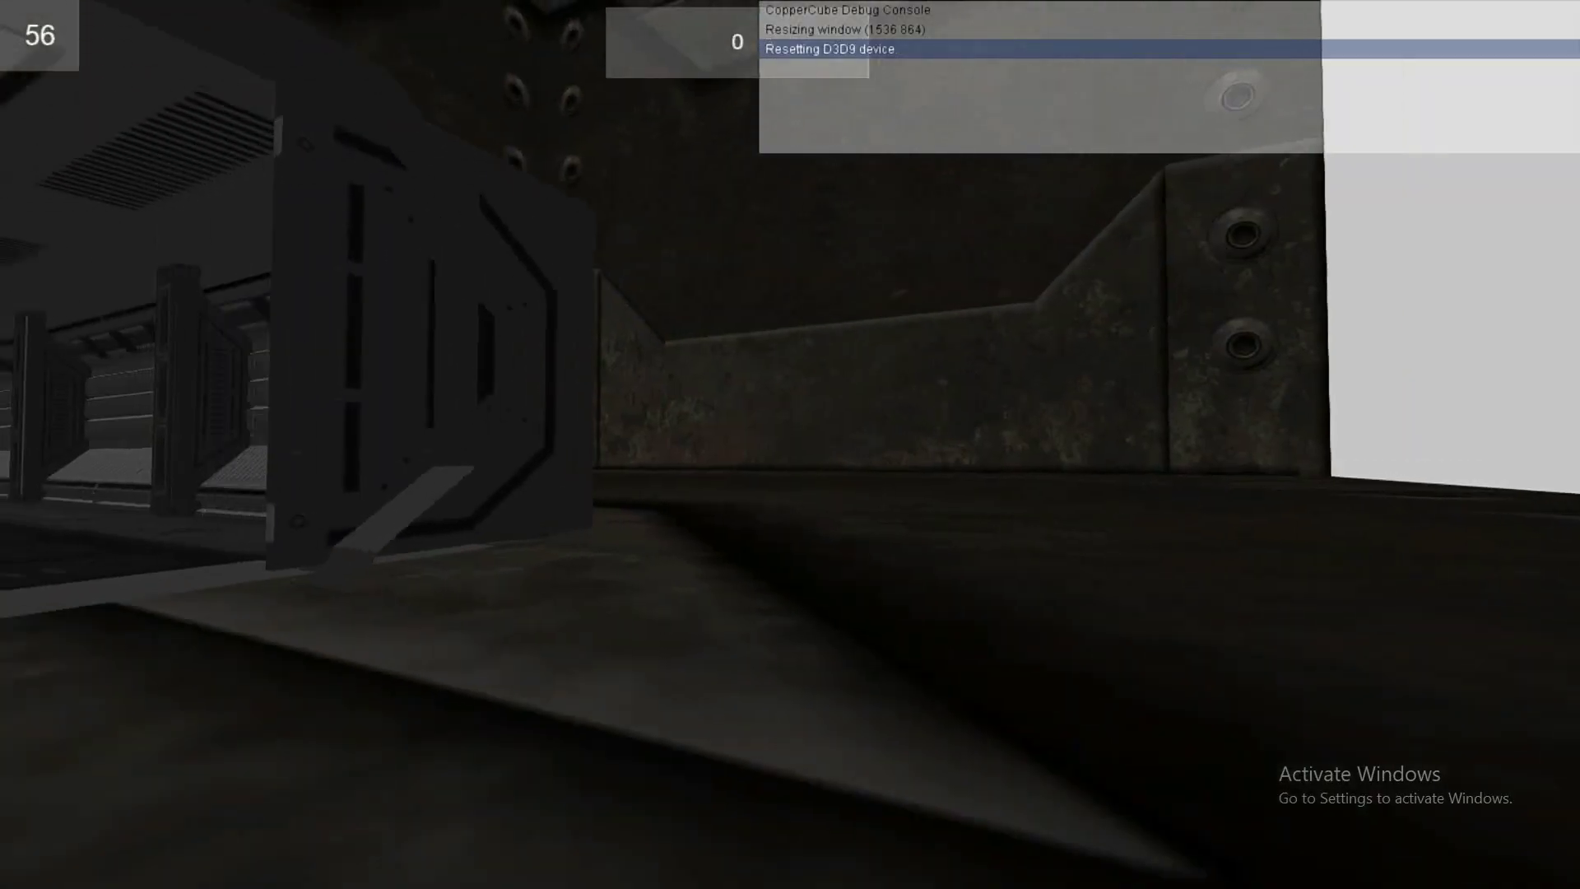
{"action": "key", "text": "w"}
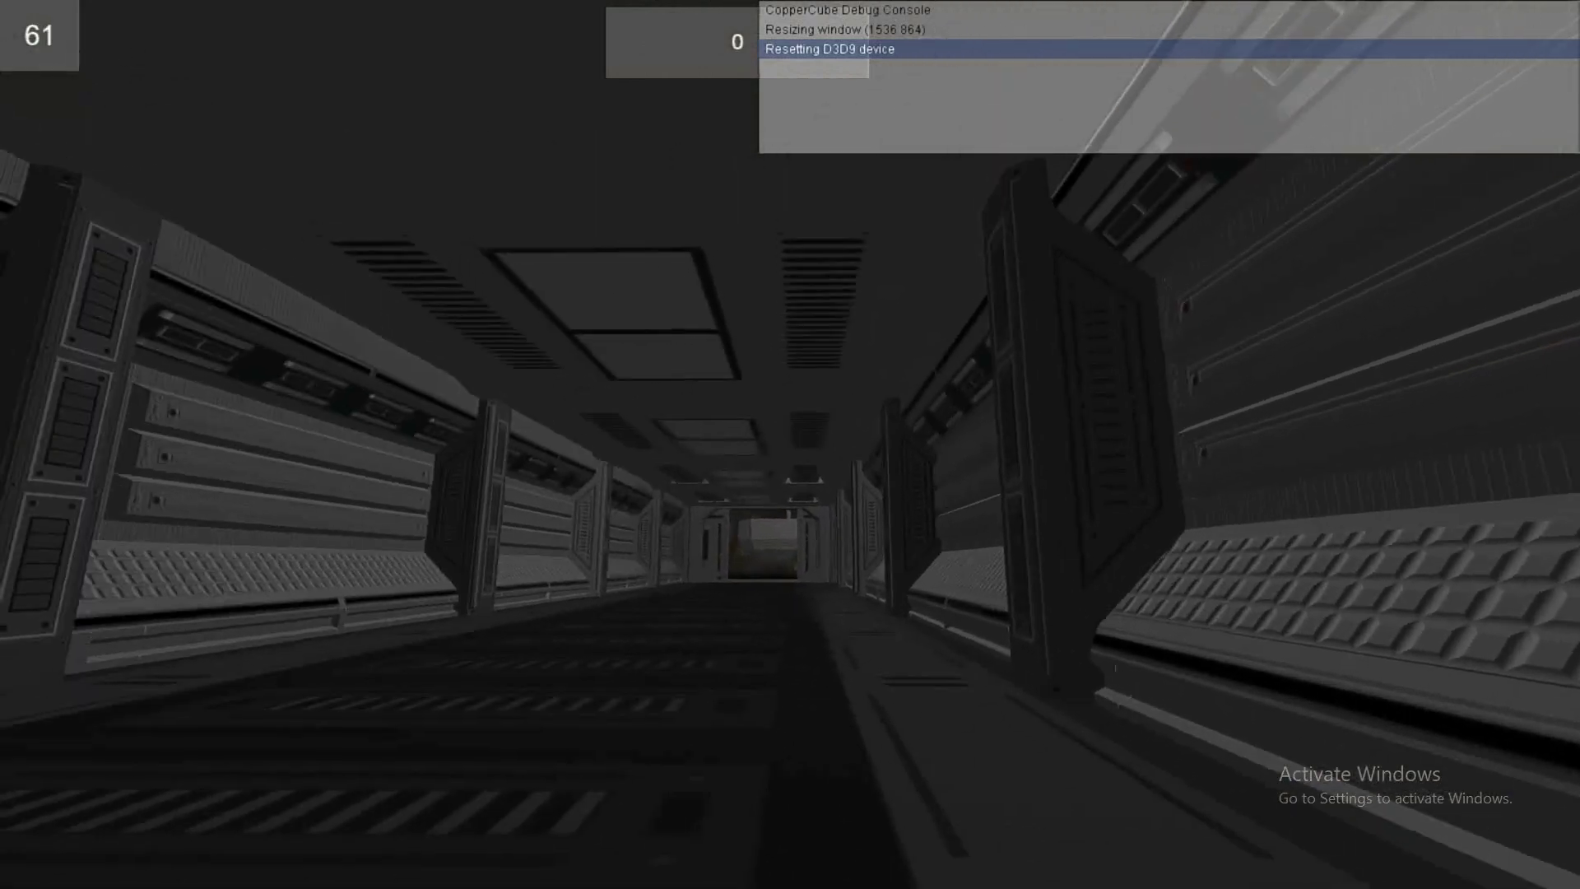
{"action": "key", "text": "w"}
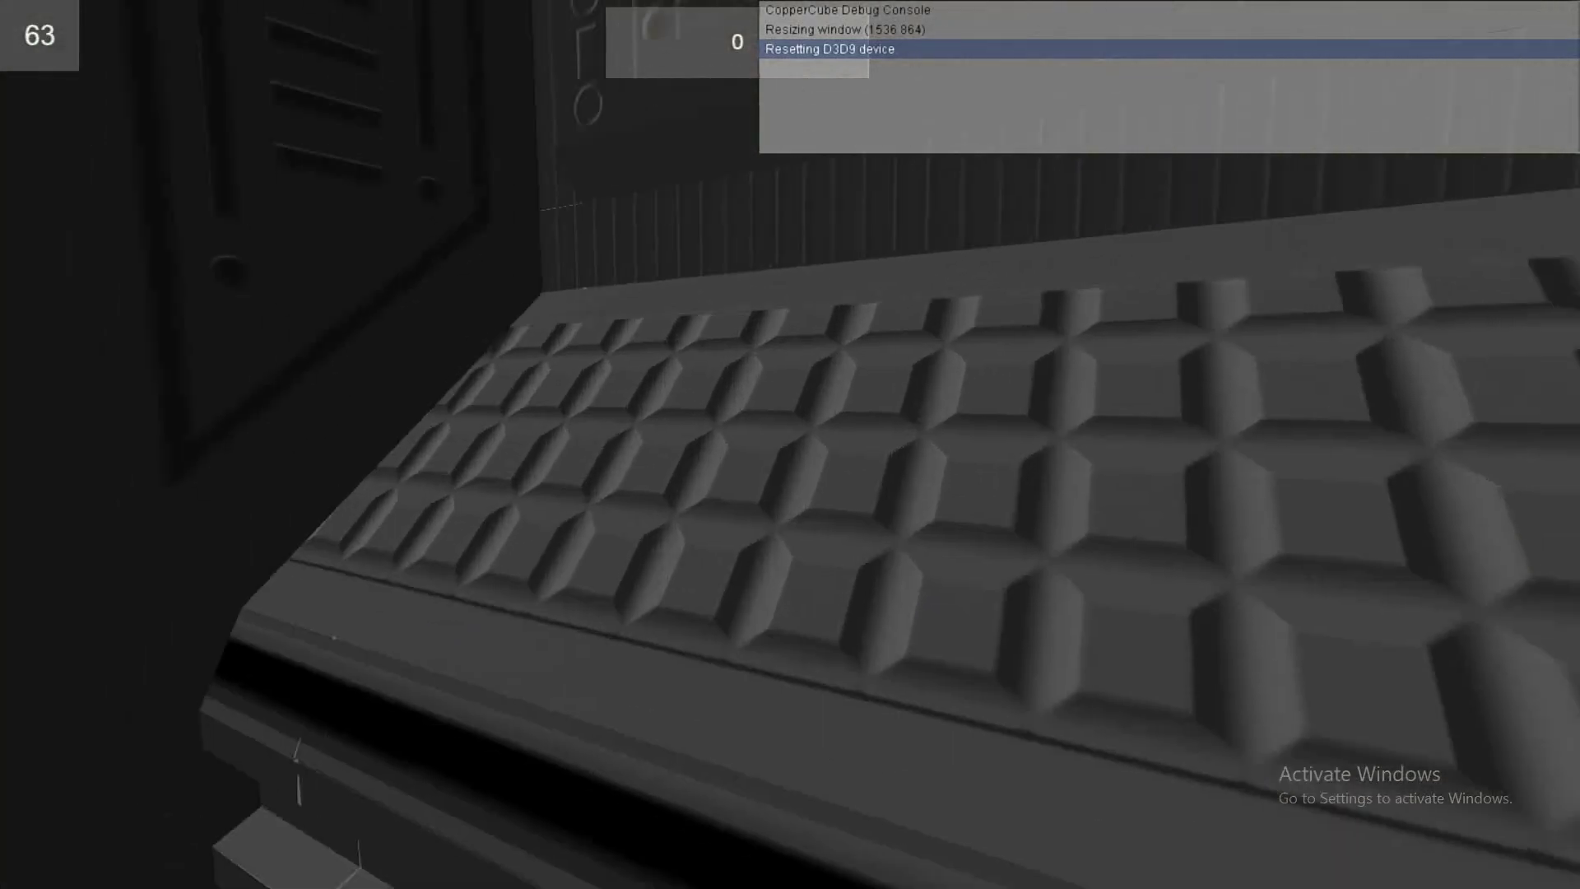
{"action": "key", "text": "d"}
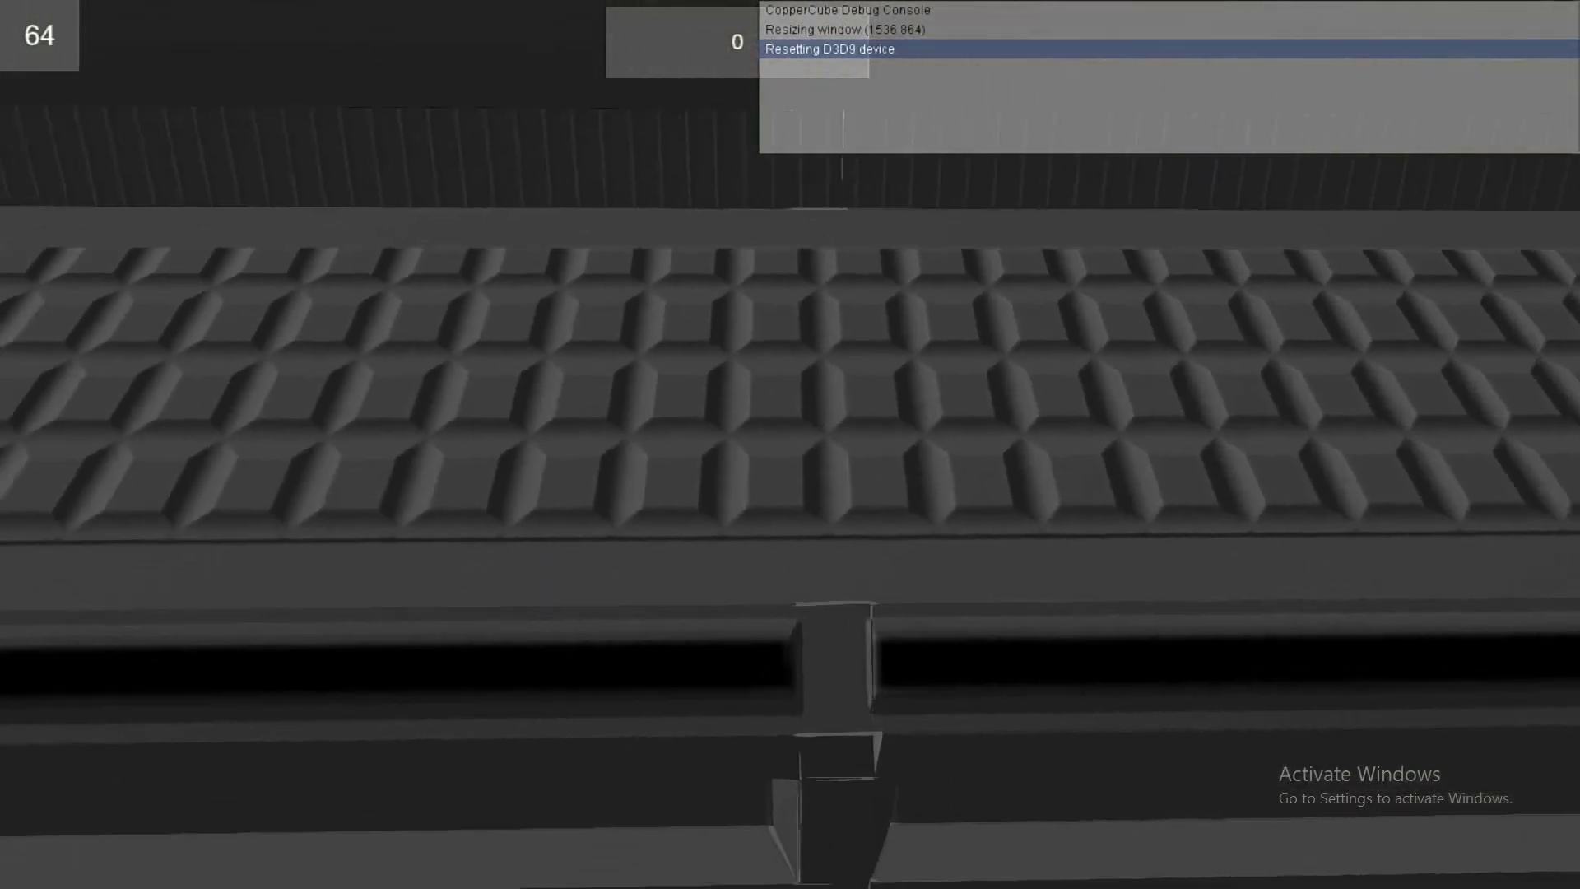
{"action": "key", "text": "Down"}
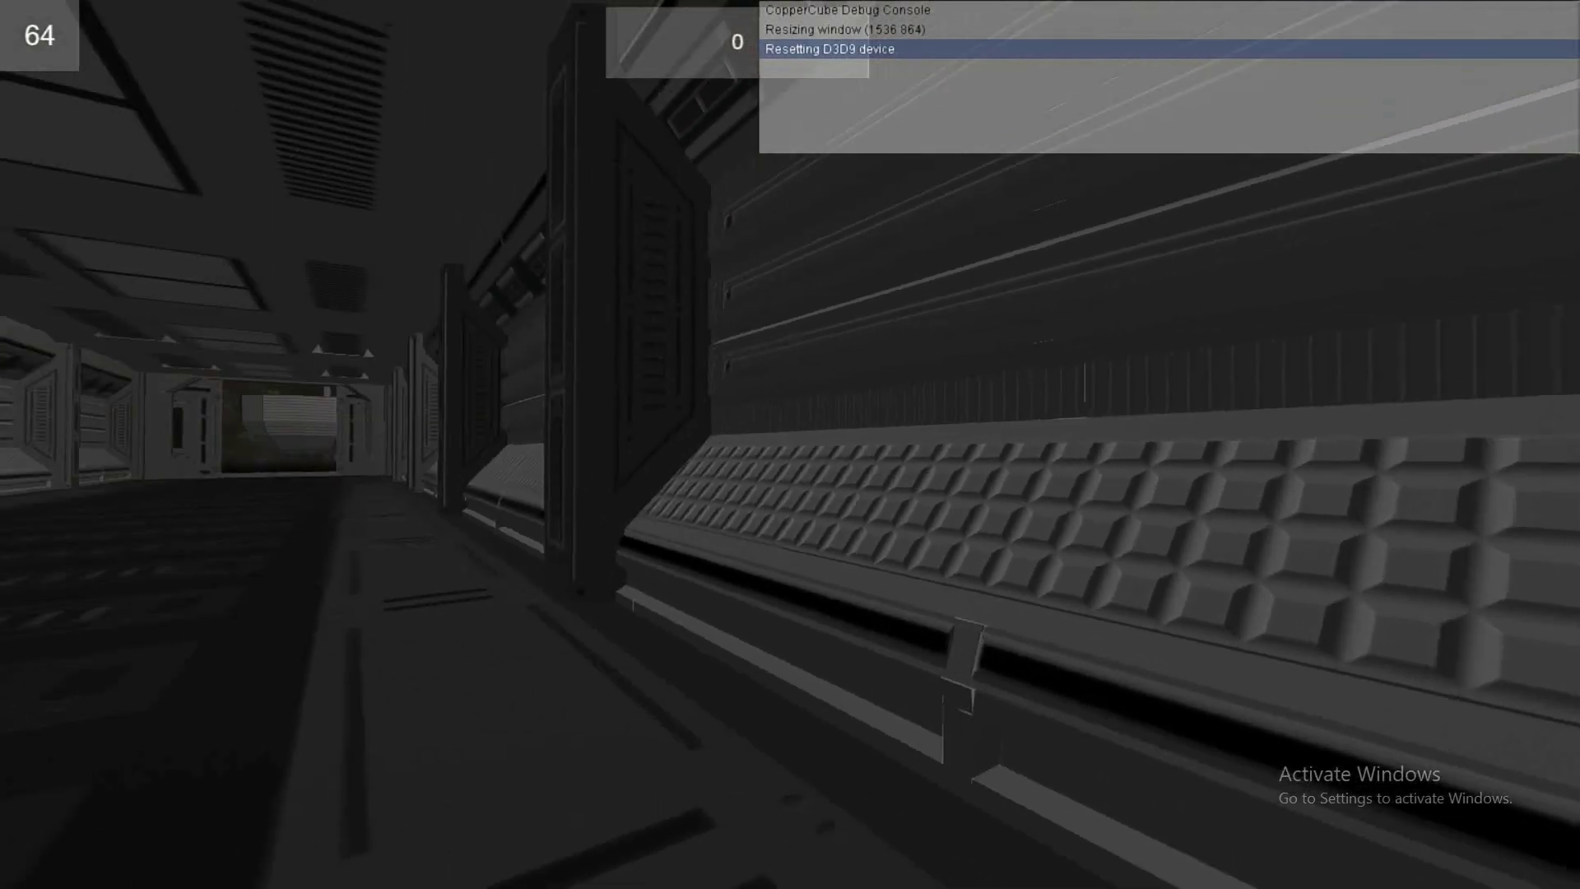
Switch on the torch beside the side panels and walk down the corridor to its open far end
{"action": "key", "text": "a"}
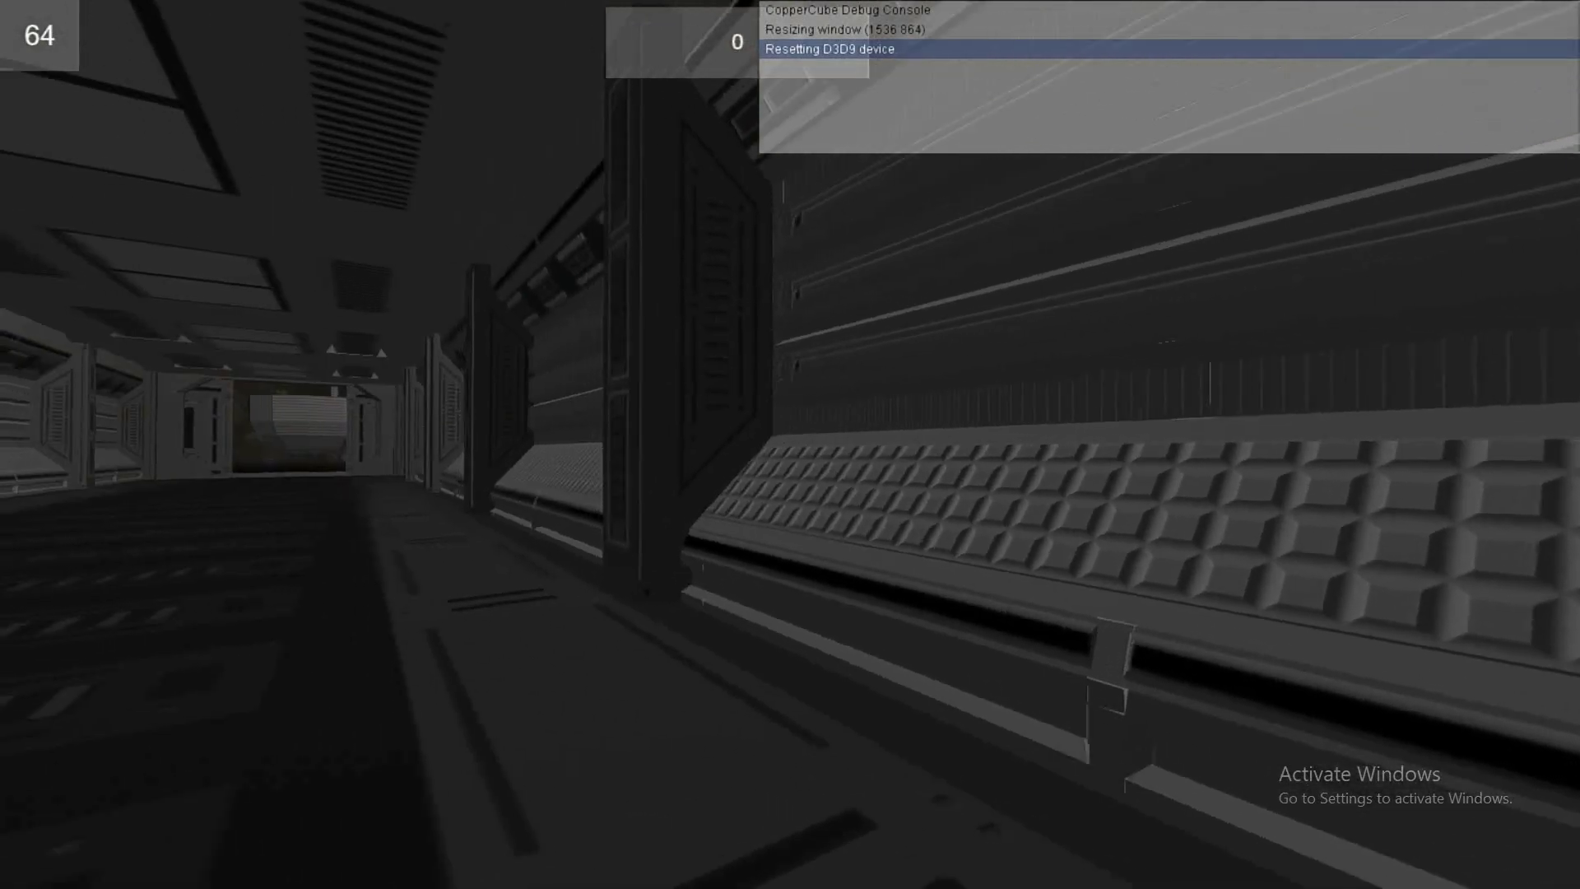
{"action": "key", "text": "Right"}
{"action": "key", "text": "f"}
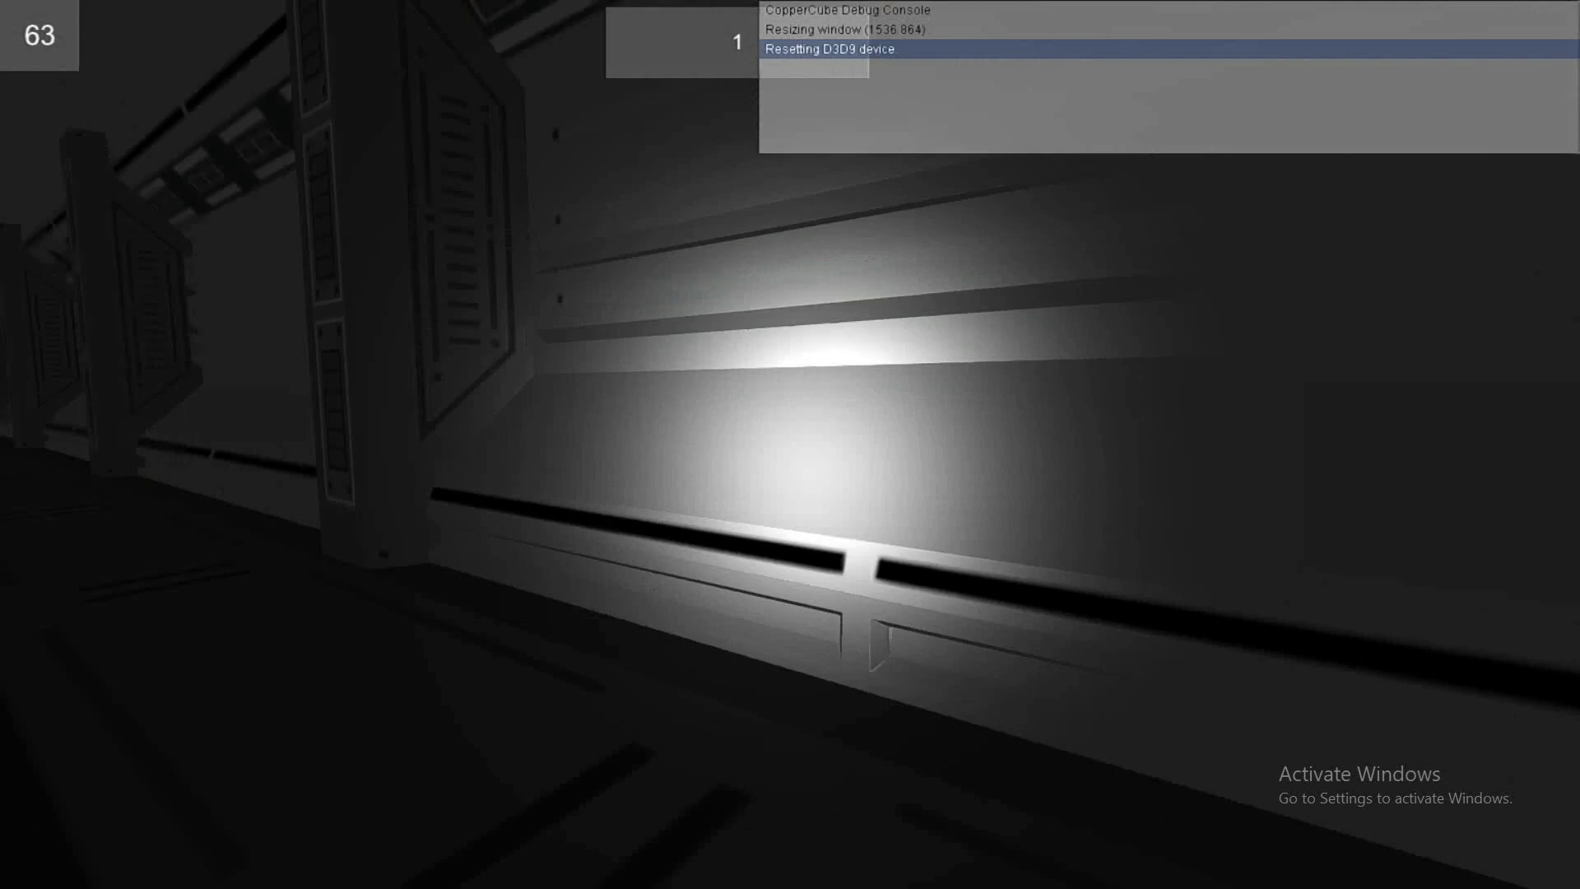
{"action": "key", "text": "w"}
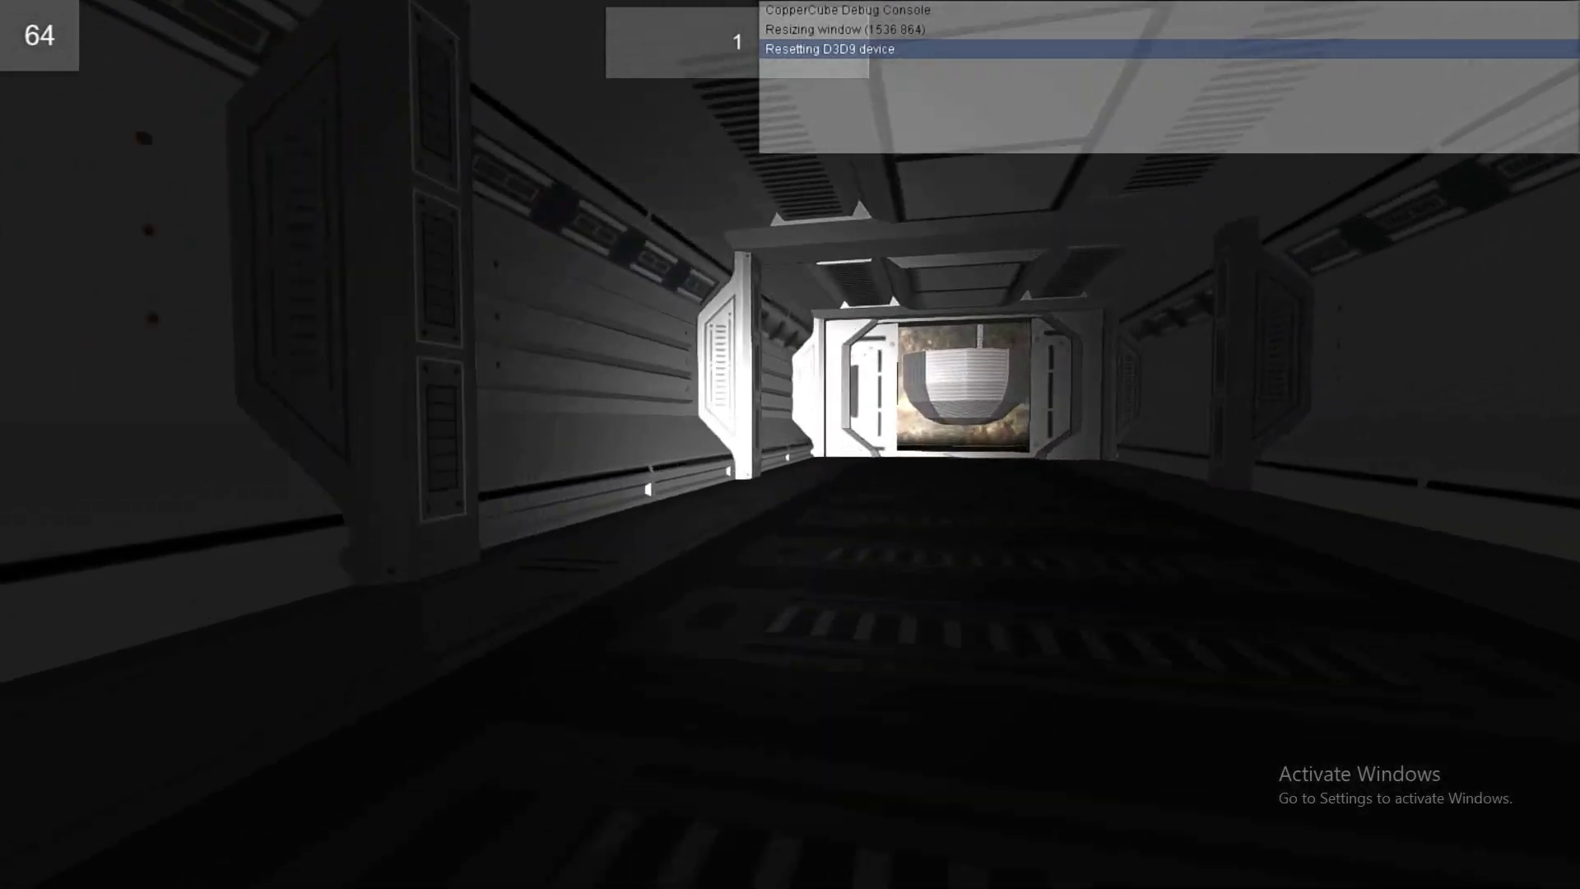
{"action": "key", "text": "Up"}
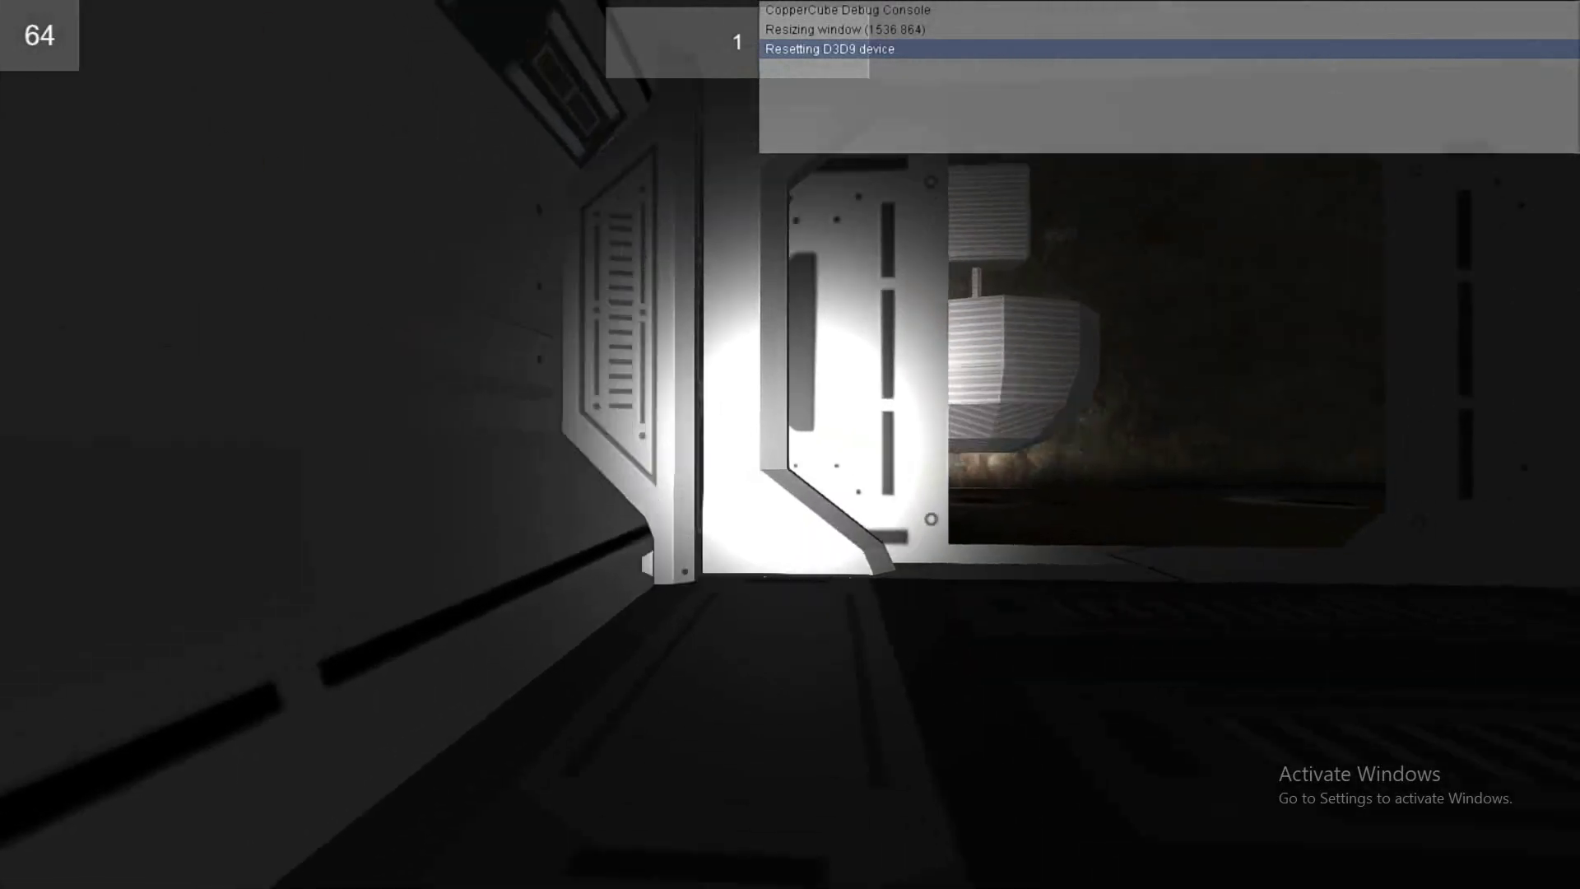
{"action": "key", "text": "Up"}
Look around the corridor's open end and aim the torch at the striped object outside it
{"action": "key", "text": "Down"}
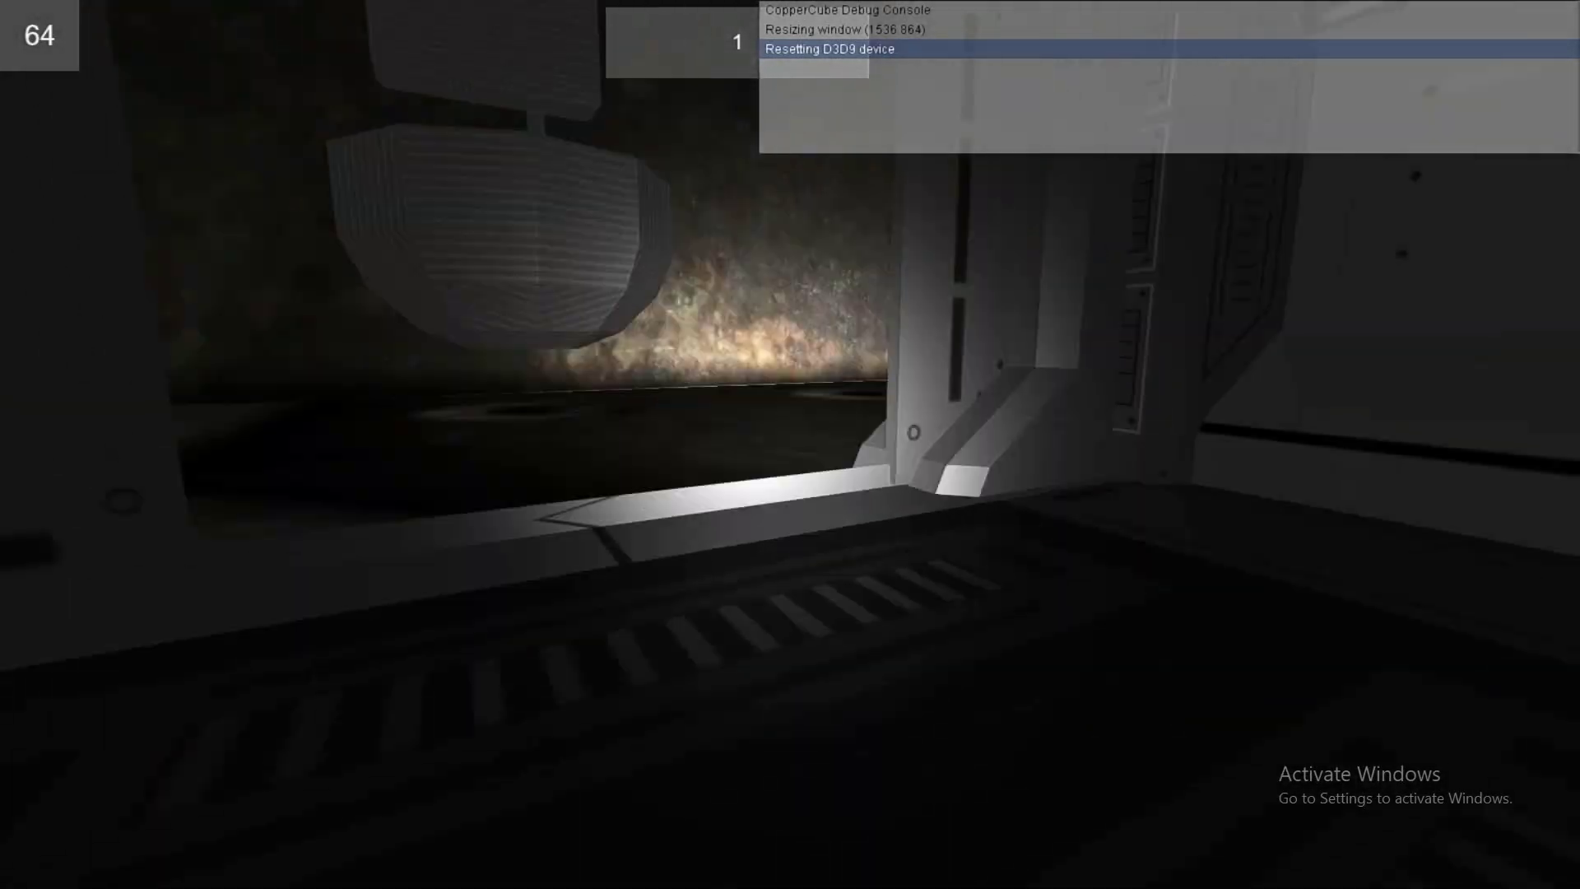
{"action": "key", "text": "Left"}
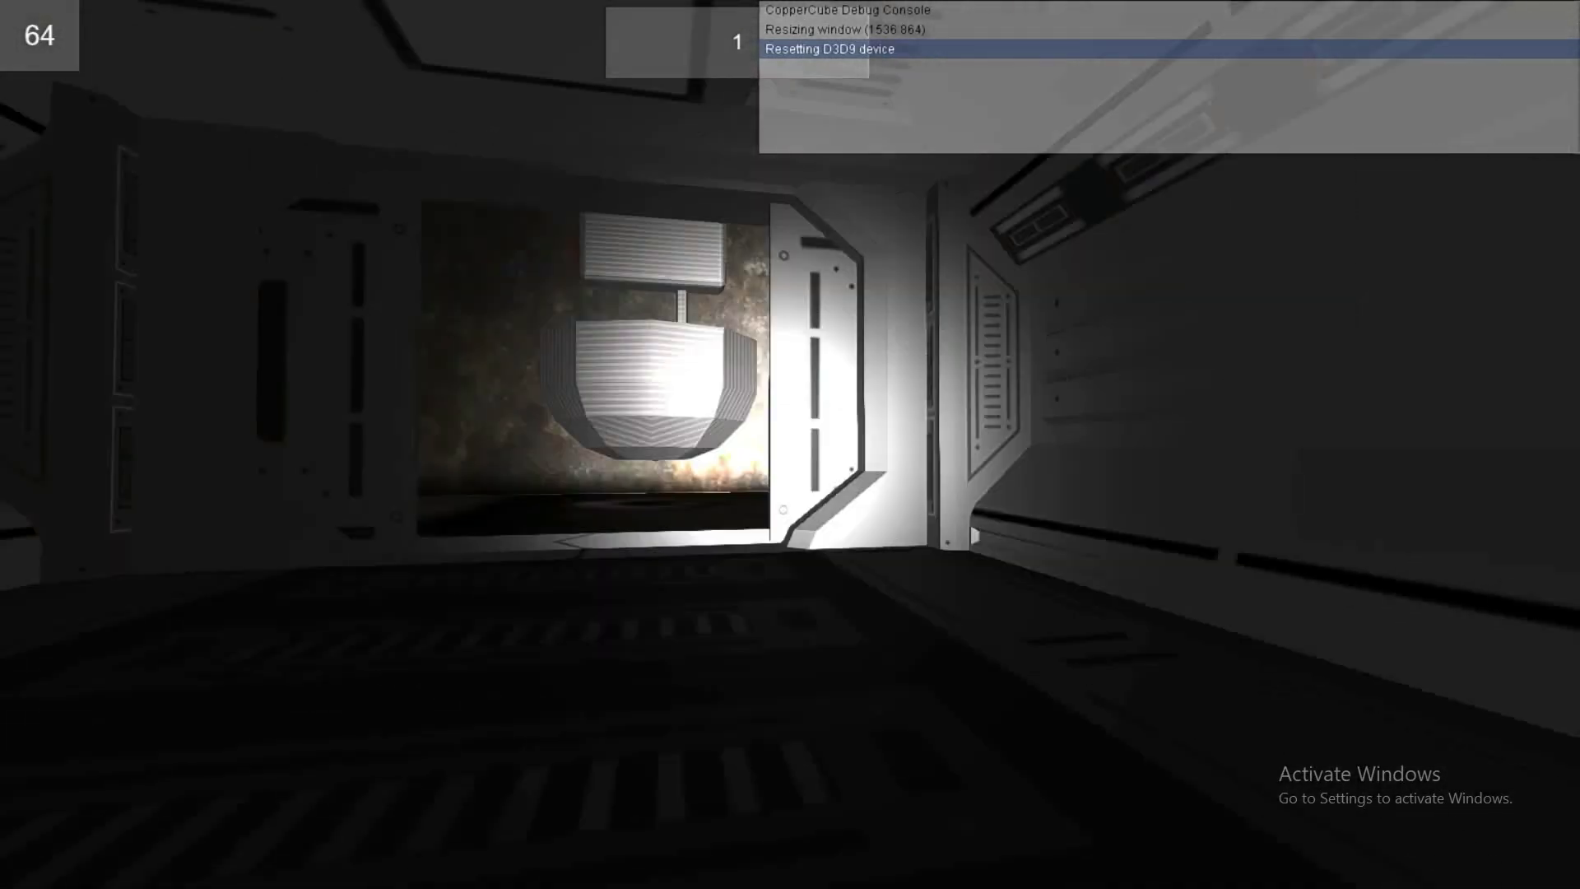
{"action": "key", "text": "Up"}
{"action": "key", "text": "Down"}
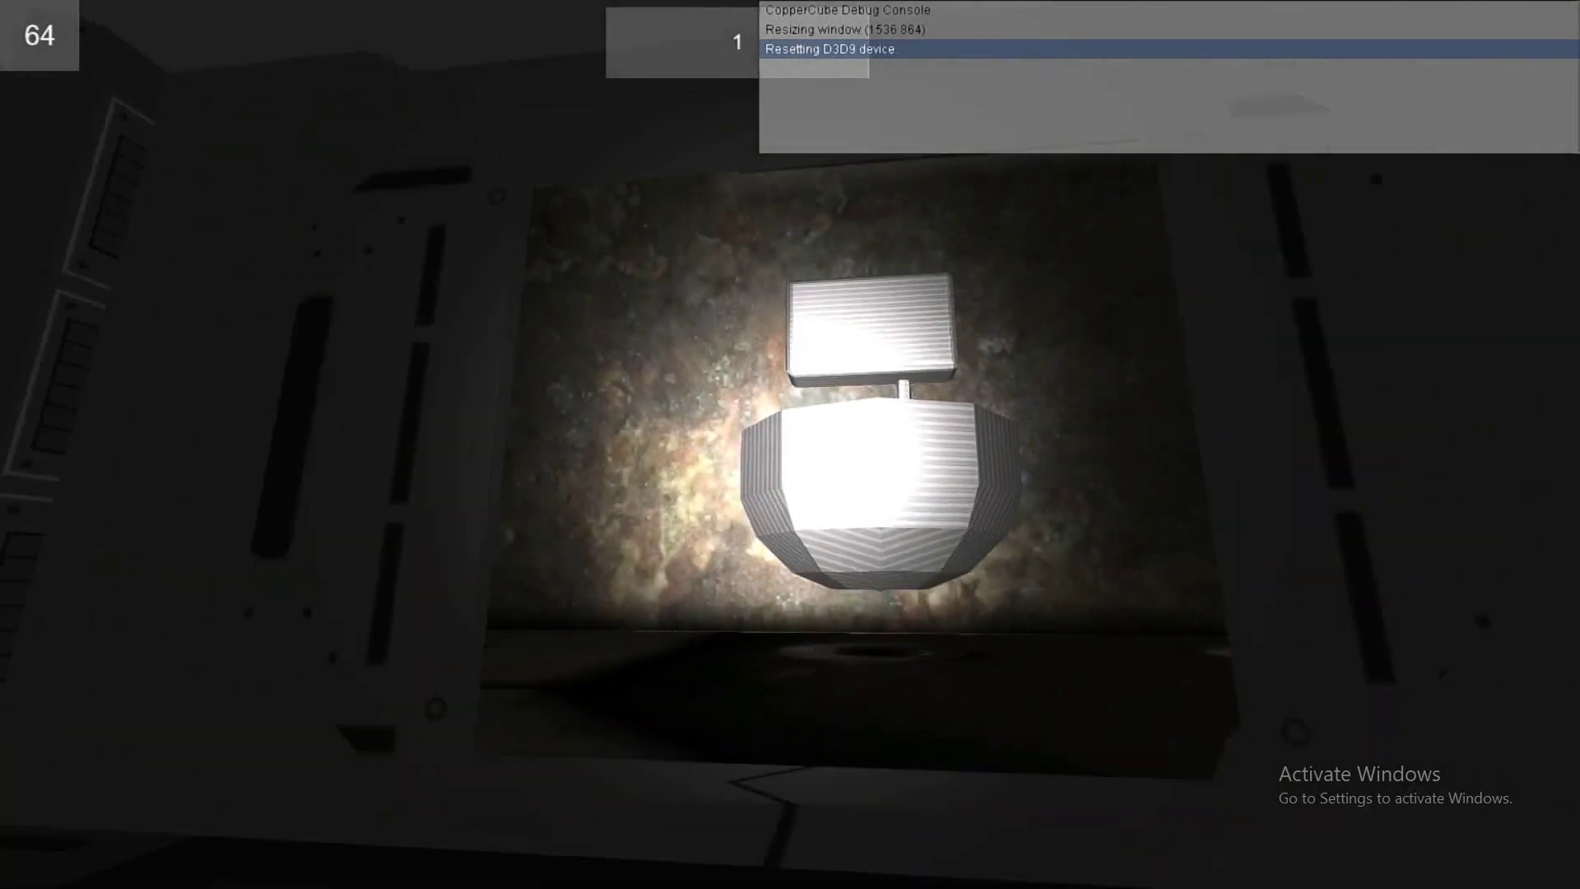
Leave the corridor through its open end and light the striped object and the rusty wall behind it
{"action": "key", "text": "Left"}
{"action": "key", "text": "Up"}
{"action": "key", "text": "Right"}
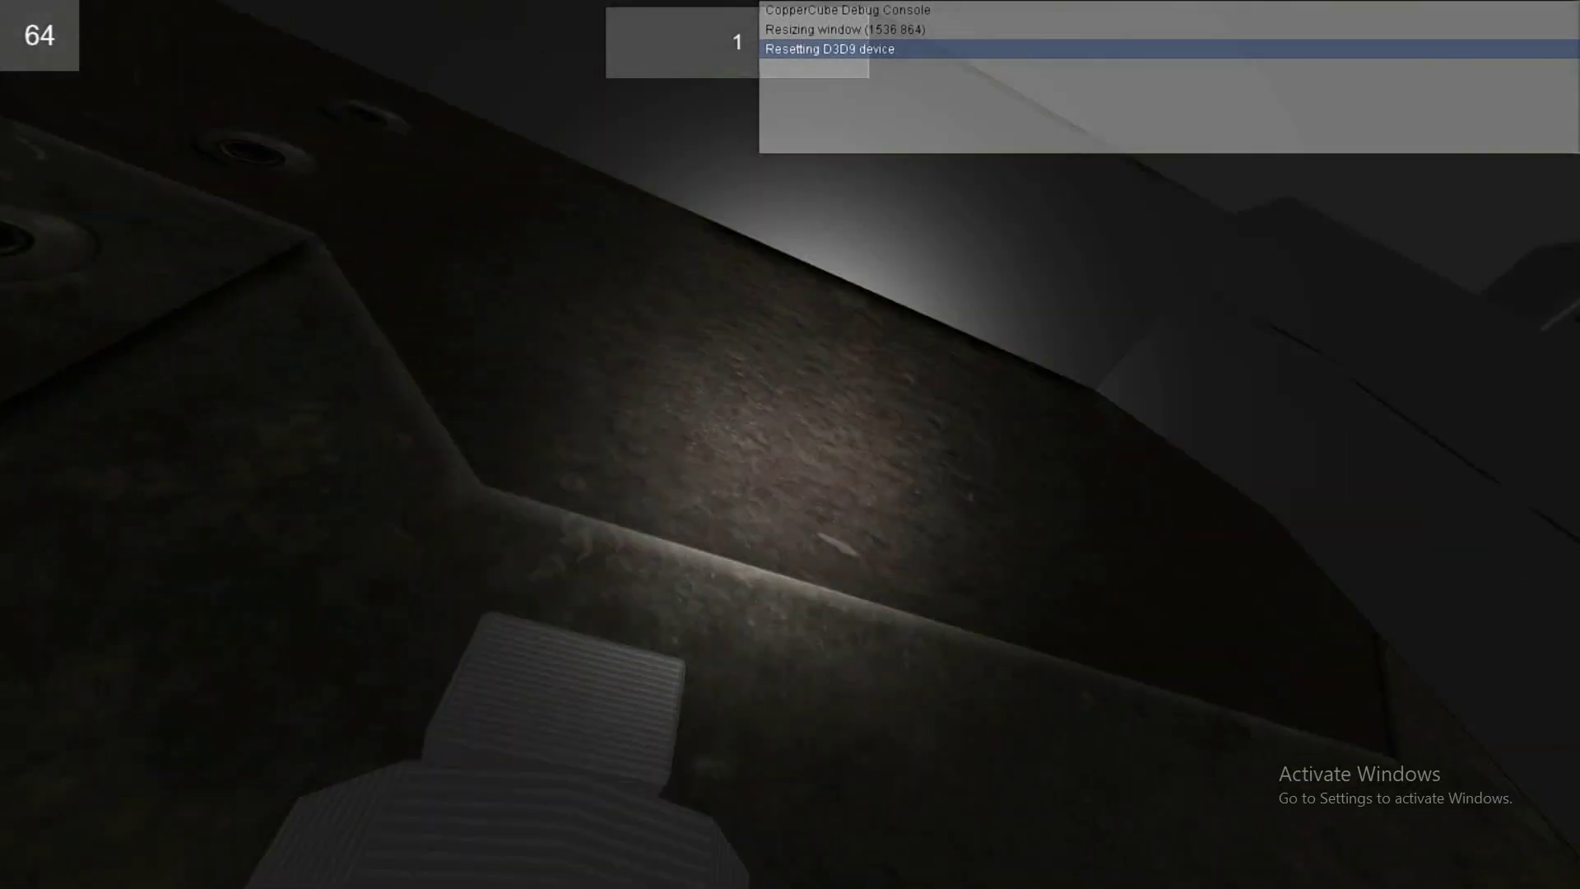
{"action": "key", "text": "Up"}
{"action": "key", "text": "Down"}
{"action": "key", "text": "Left"}
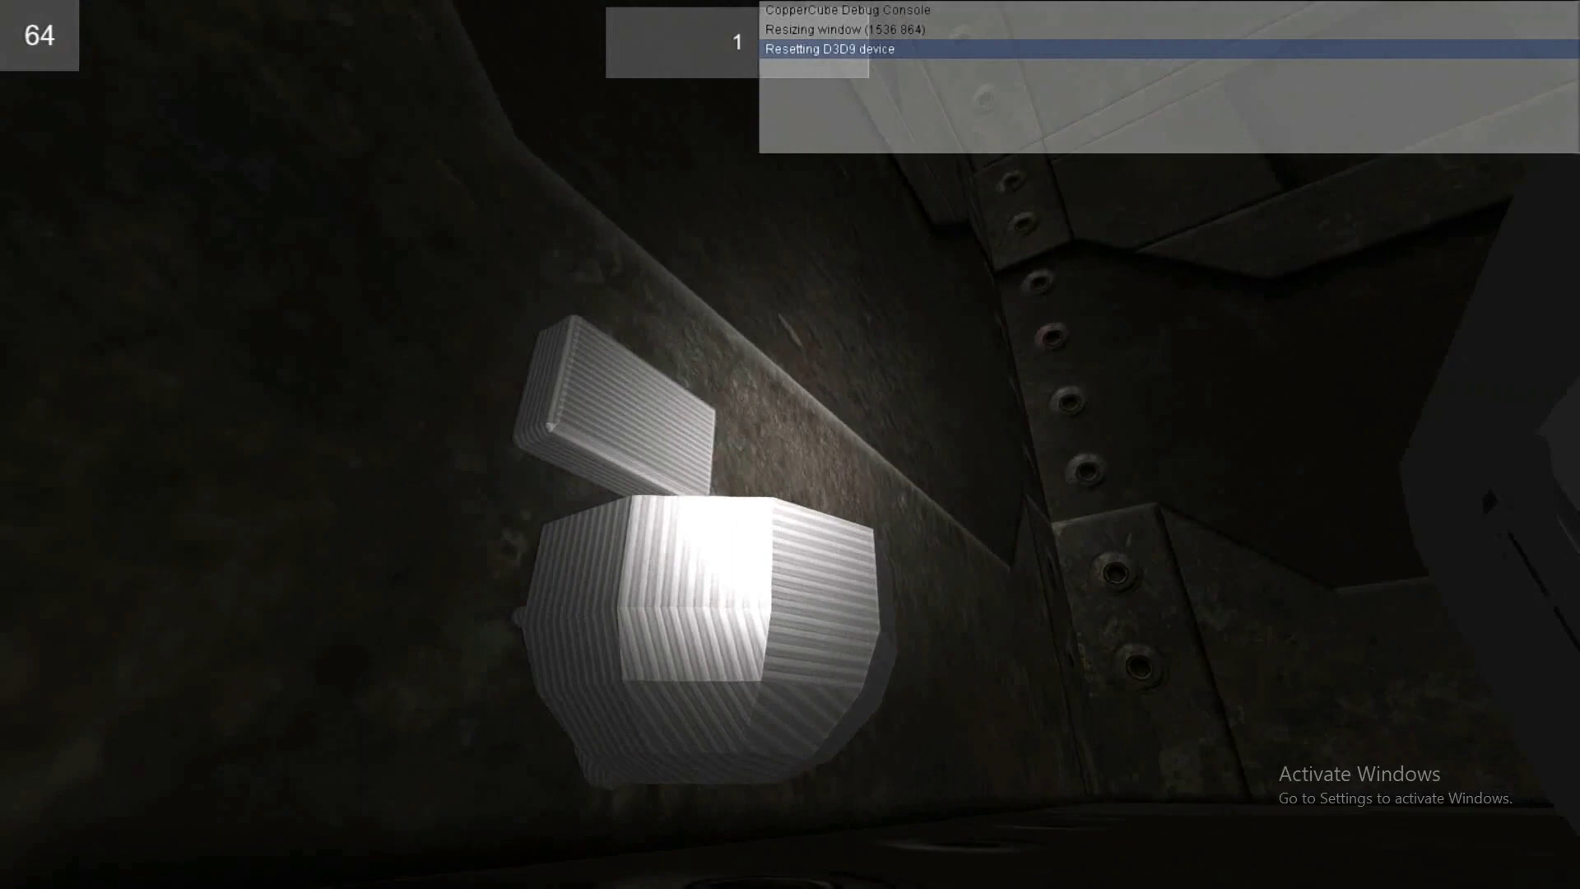
Move past the striped object and sweep the torch beam across the tall riveted walls and the corridor's exterior
{"action": "key", "text": "Up"}
{"action": "key", "text": "Down"}
{"action": "key", "text": "Right"}
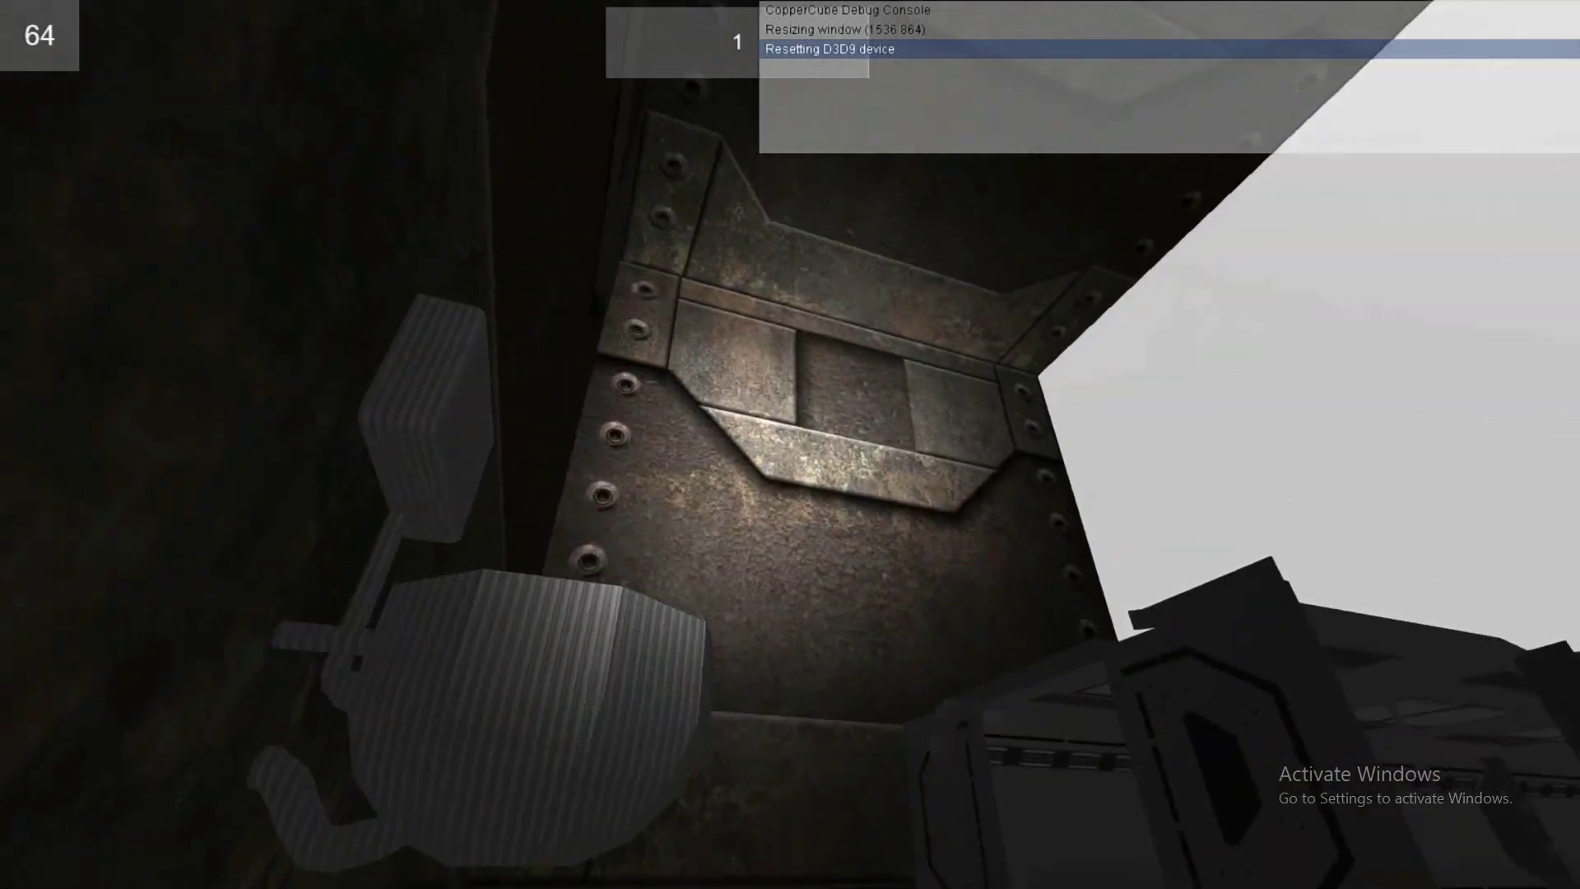
{"action": "key", "text": "Up"}
{"action": "key", "text": "Up"}
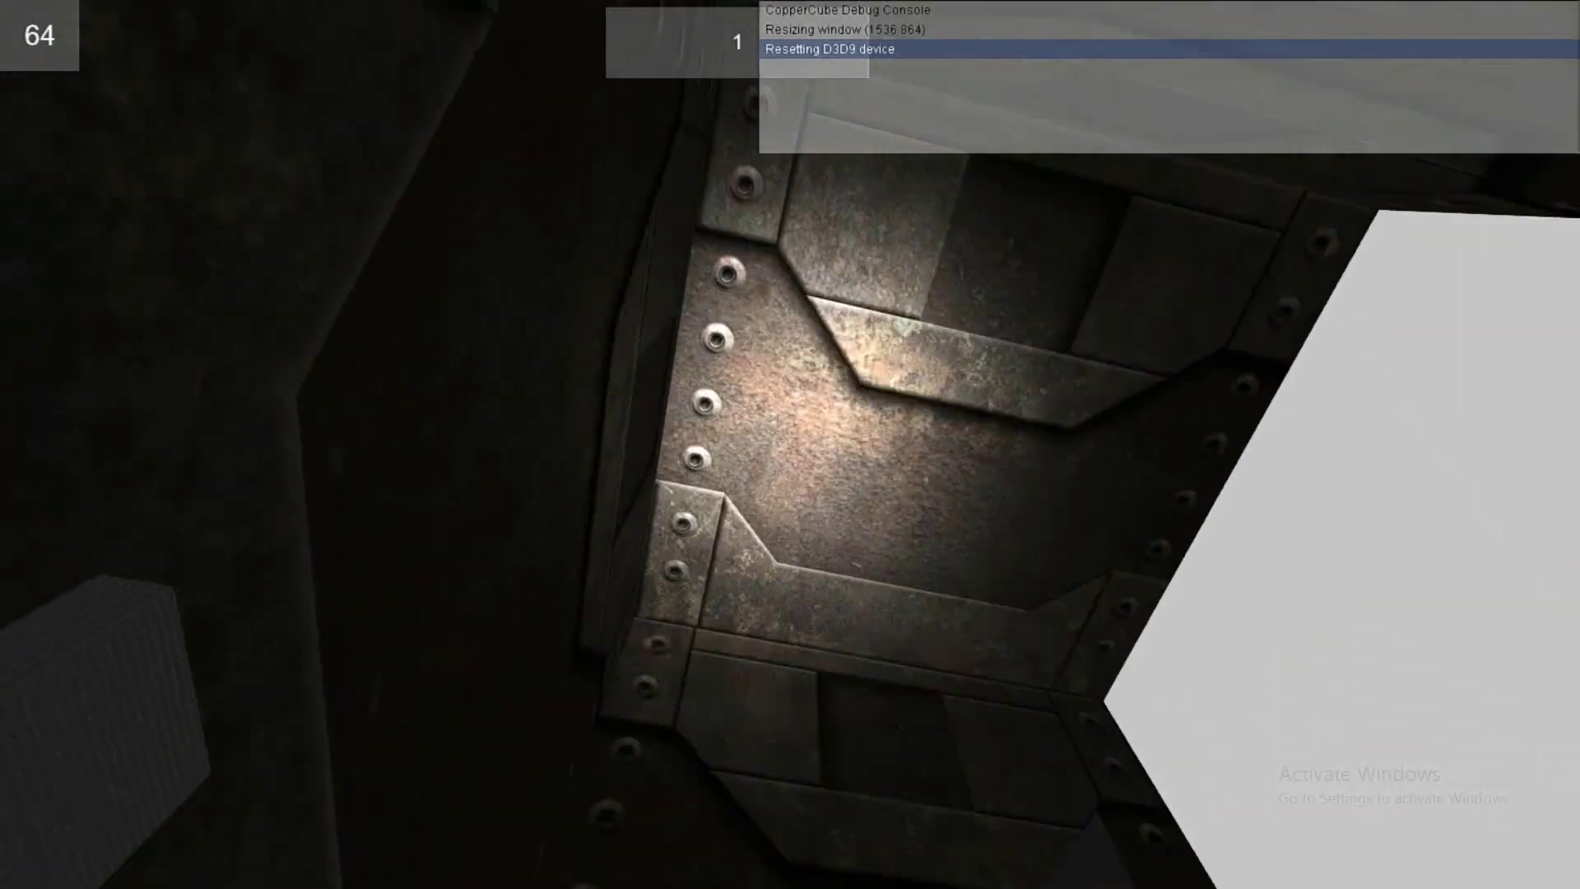
{"action": "key", "text": "Up"}
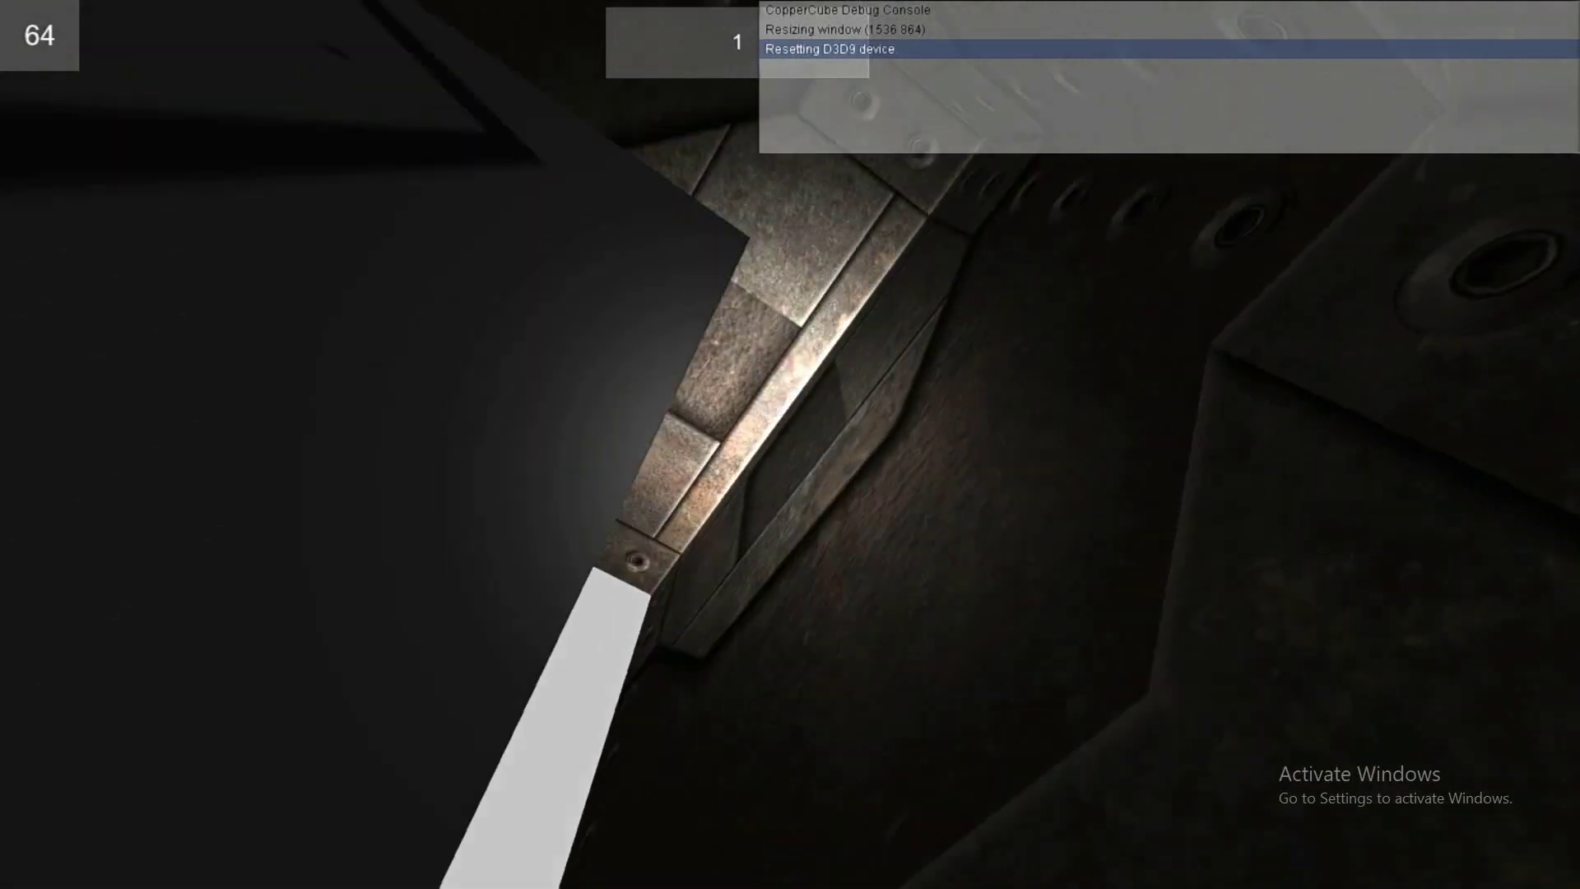
Light the riveted wall panels and rusty corner up close with the torch, and return inside the corridor
{"action": "key", "text": "Up"}
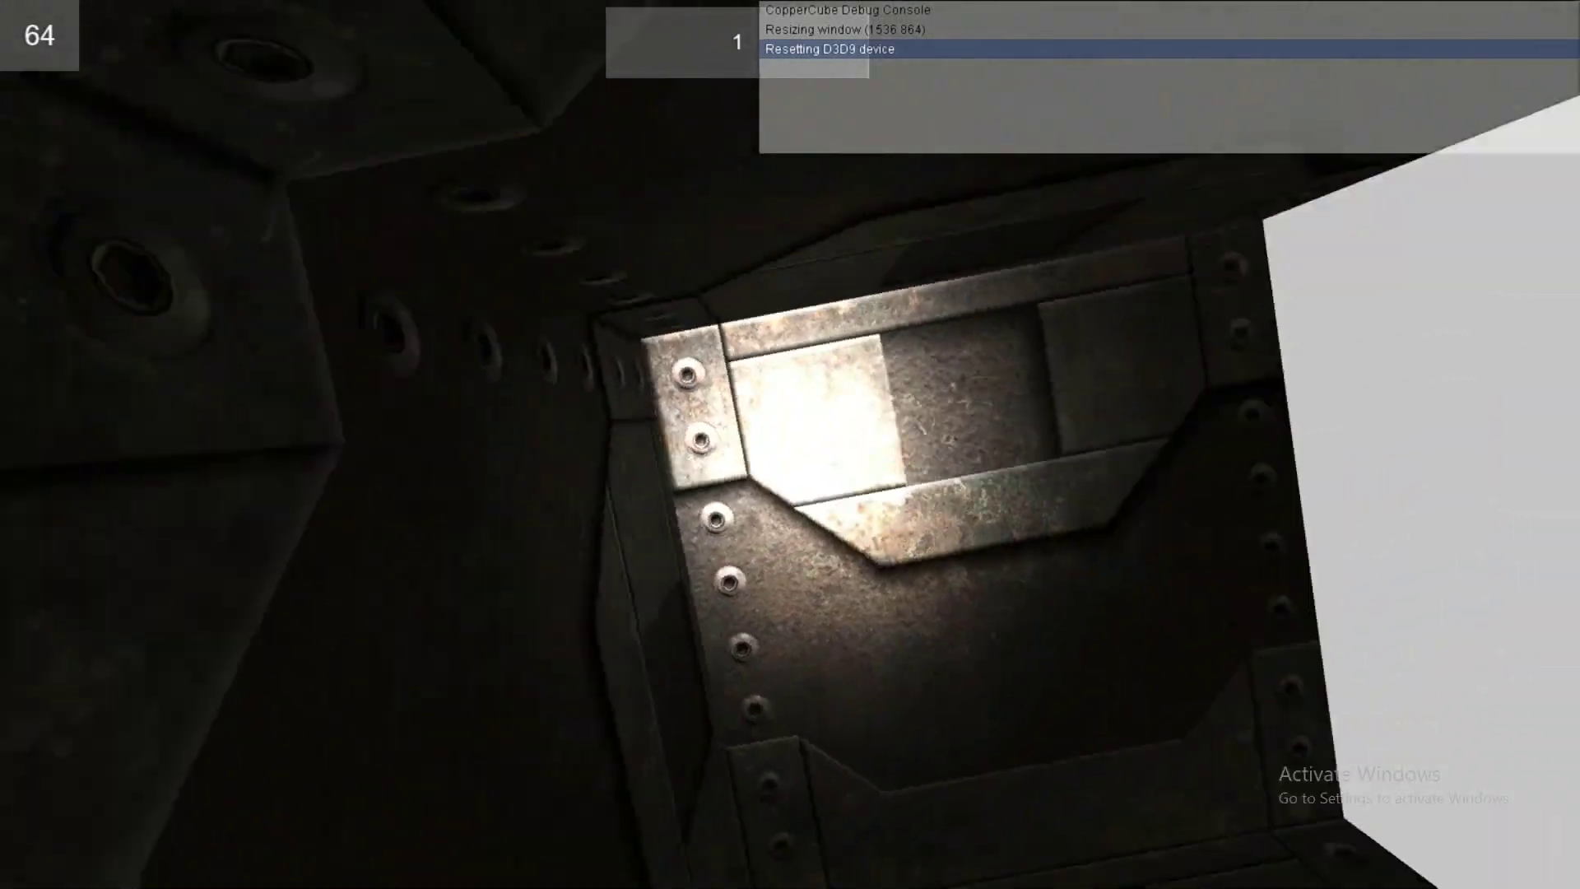
{"action": "key", "text": "Up"}
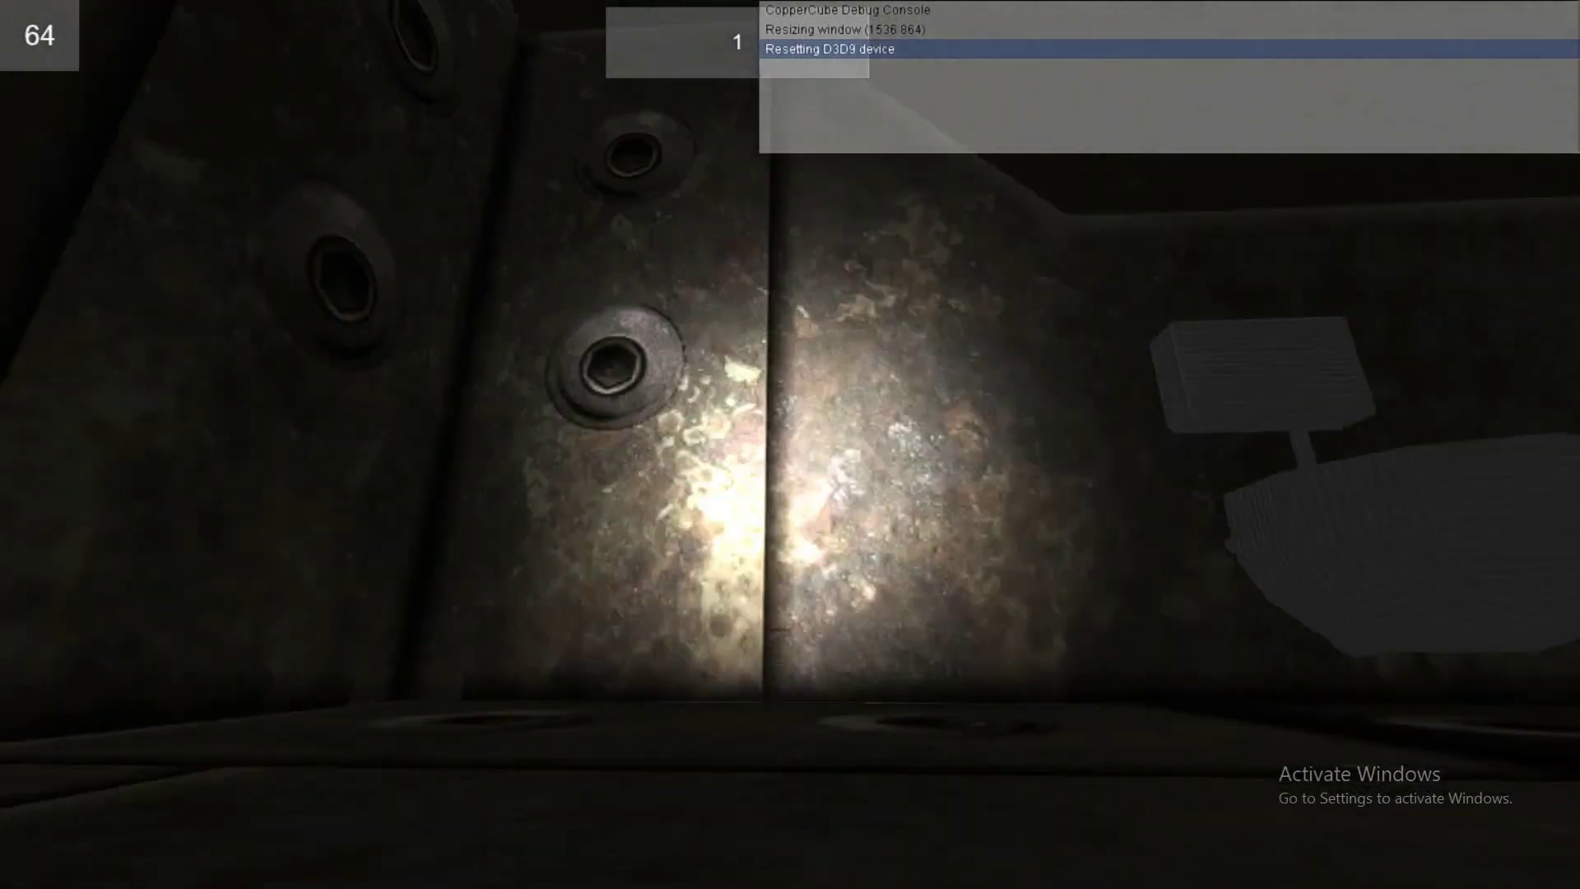
{"action": "key", "text": "Up"}
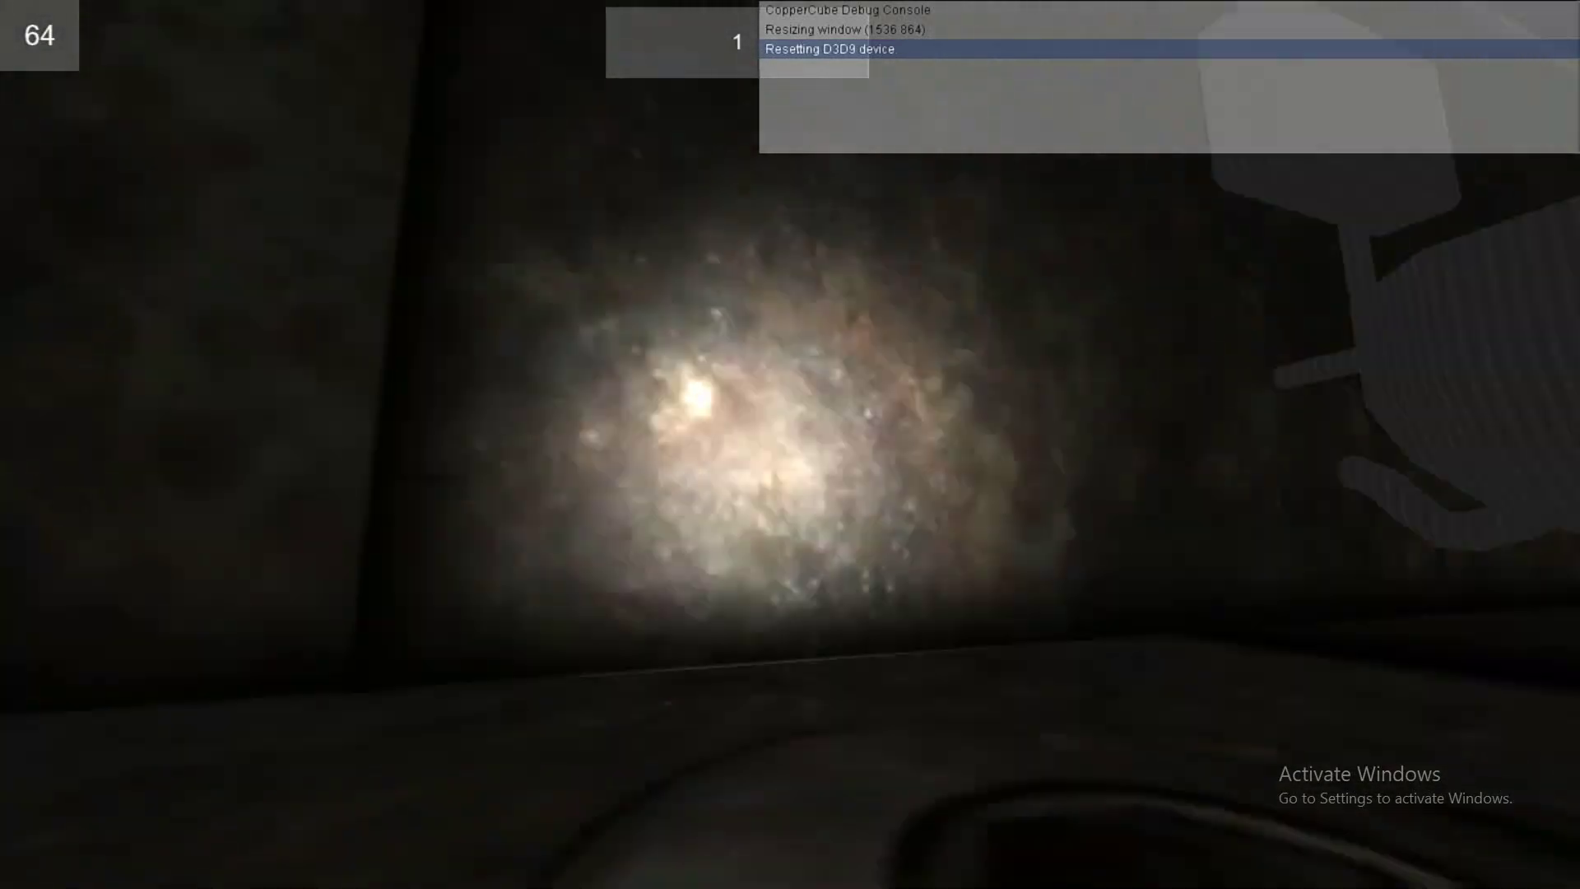
{"action": "key", "text": "Up"}
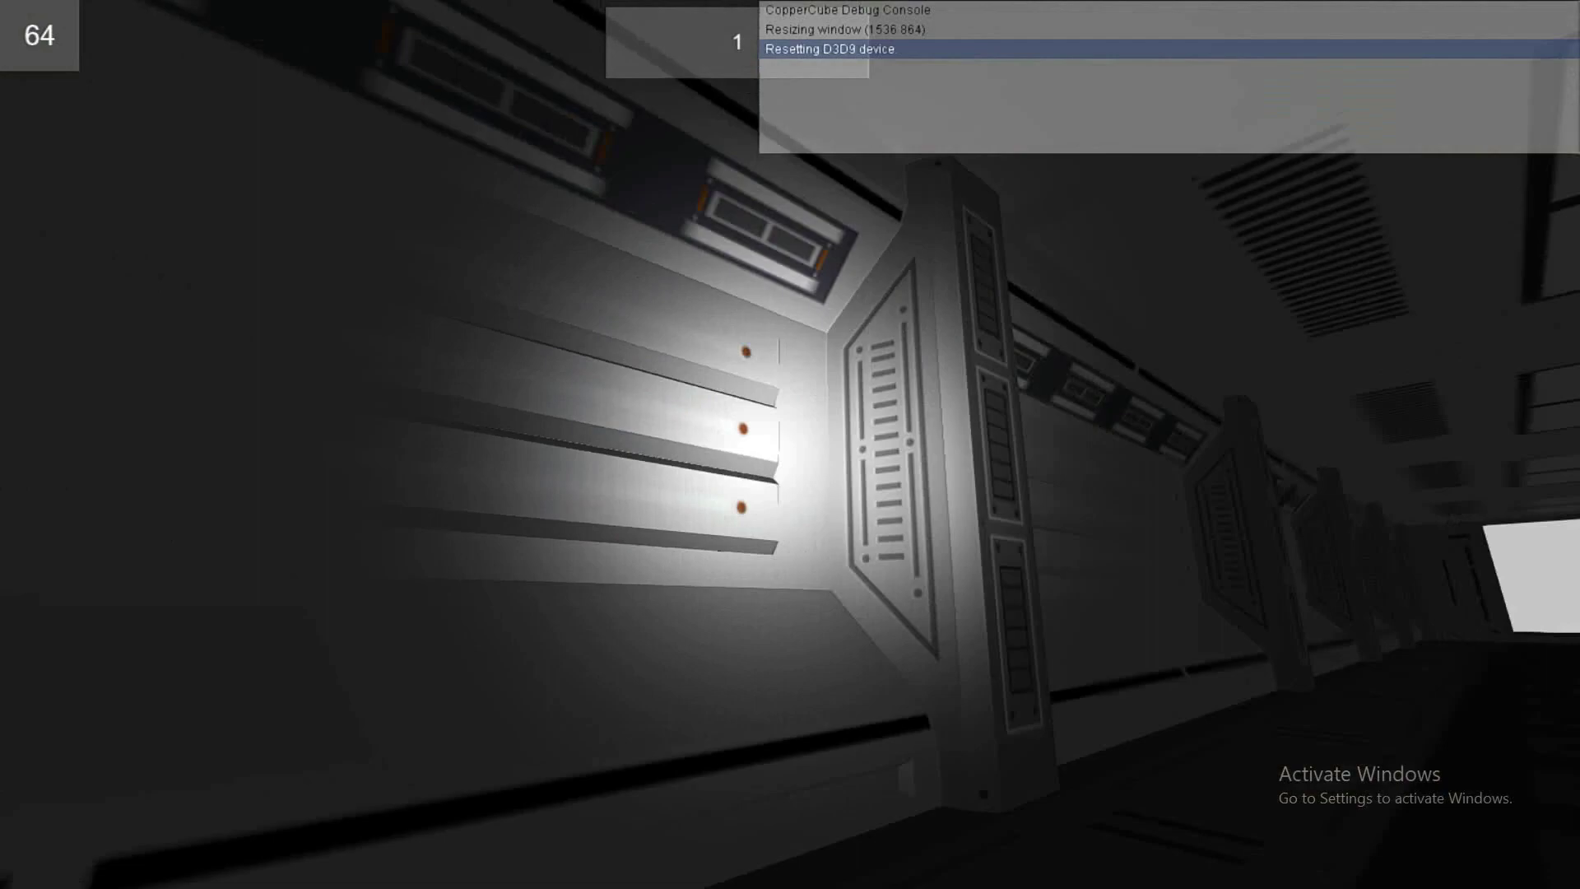
Walk along the corridor lighting its side panels and leave through the bright open end
{"action": "key", "text": "Up"}
{"action": "key", "text": "Right"}
{"action": "key", "text": "Left"}
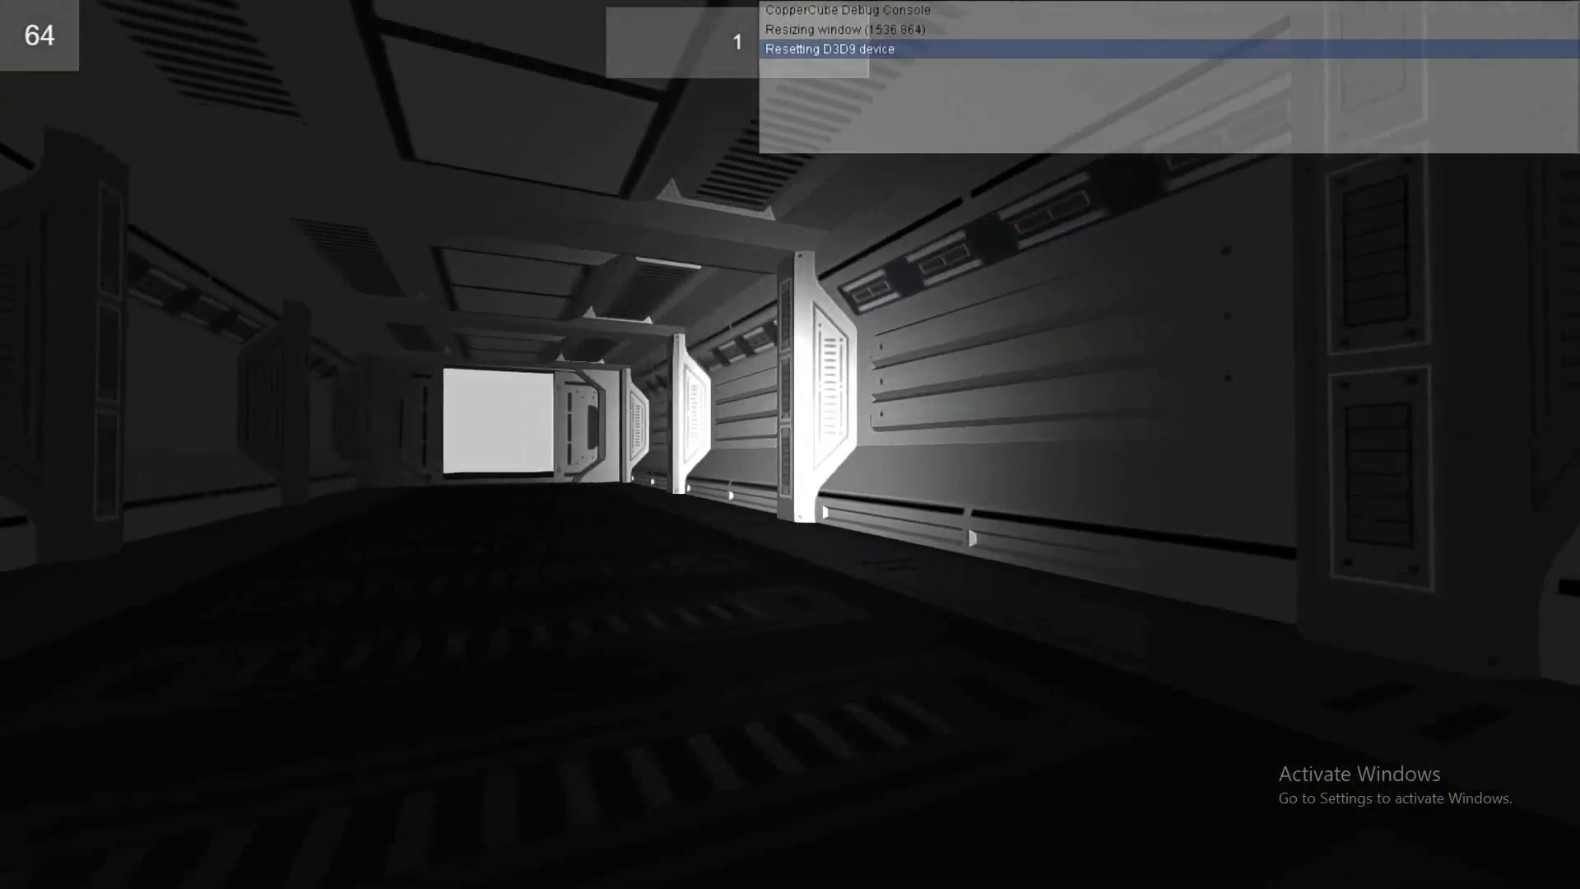
{"action": "key", "text": "Up"}
{"action": "key", "text": "Left"}
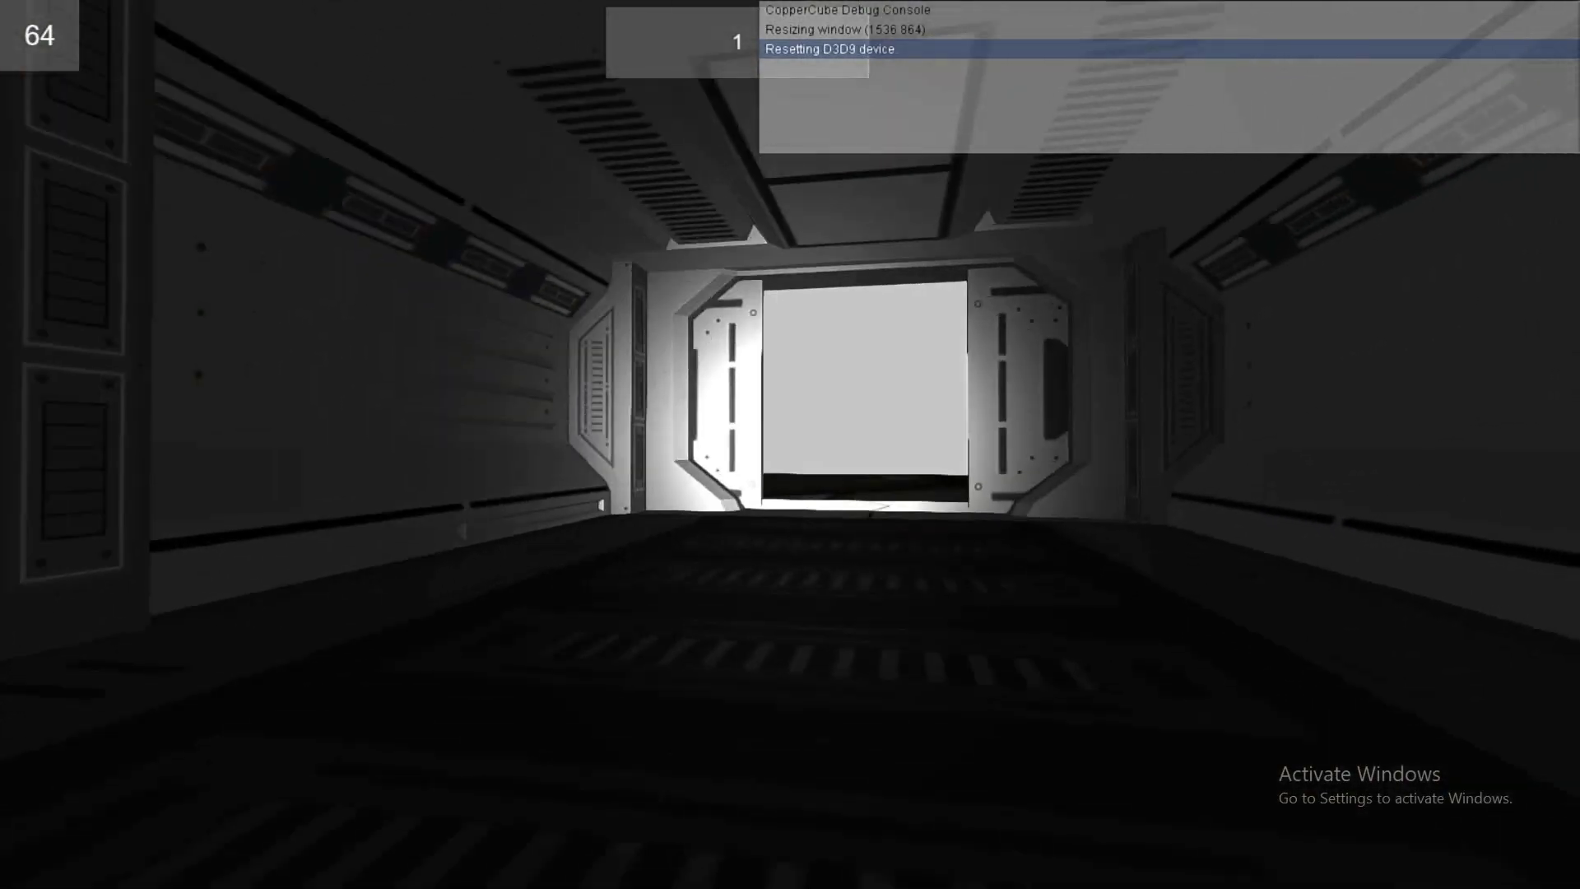
{"action": "key", "text": "Up"}
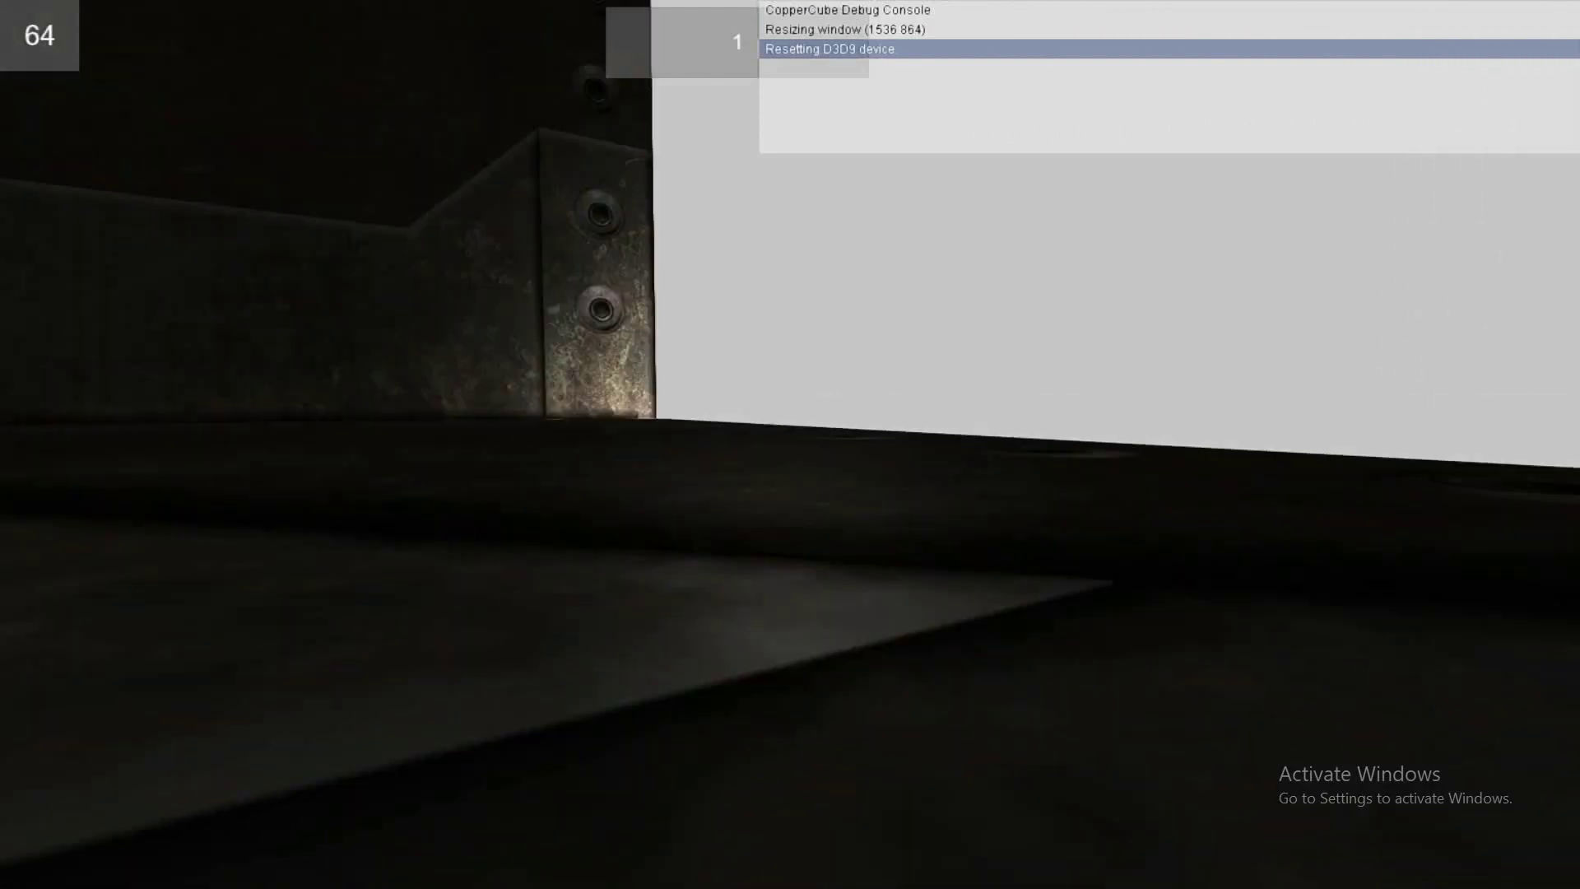
Look around outside the corridor and aim the torch at the entrance panels and the surrounding riveted walls
{"action": "key", "text": "Left"}
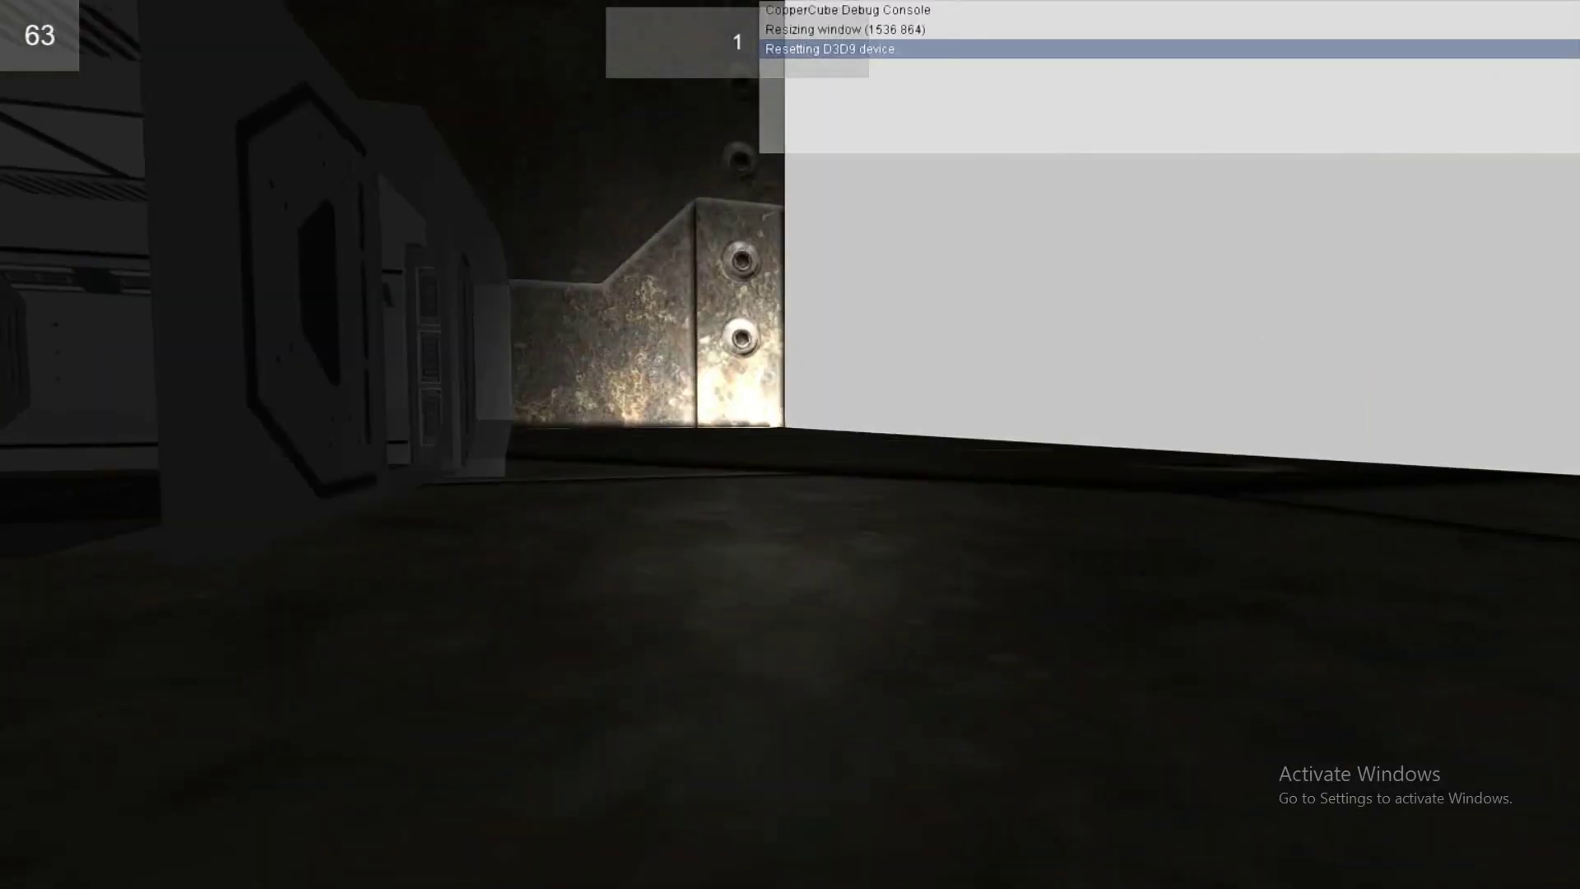
{"action": "key", "text": "Left"}
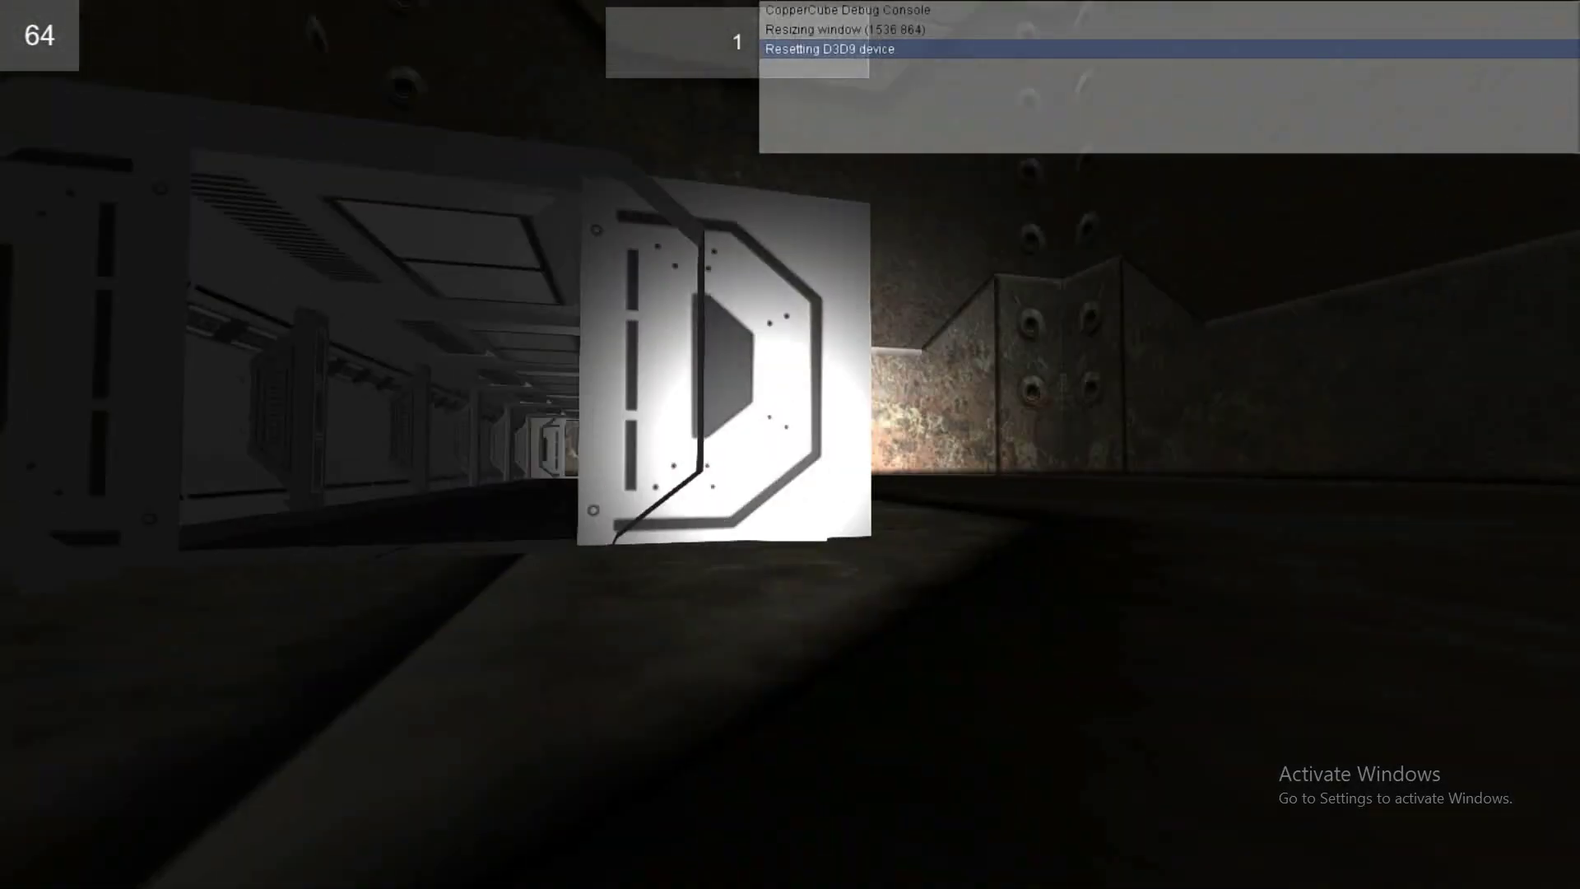
{"action": "key", "text": "Left"}
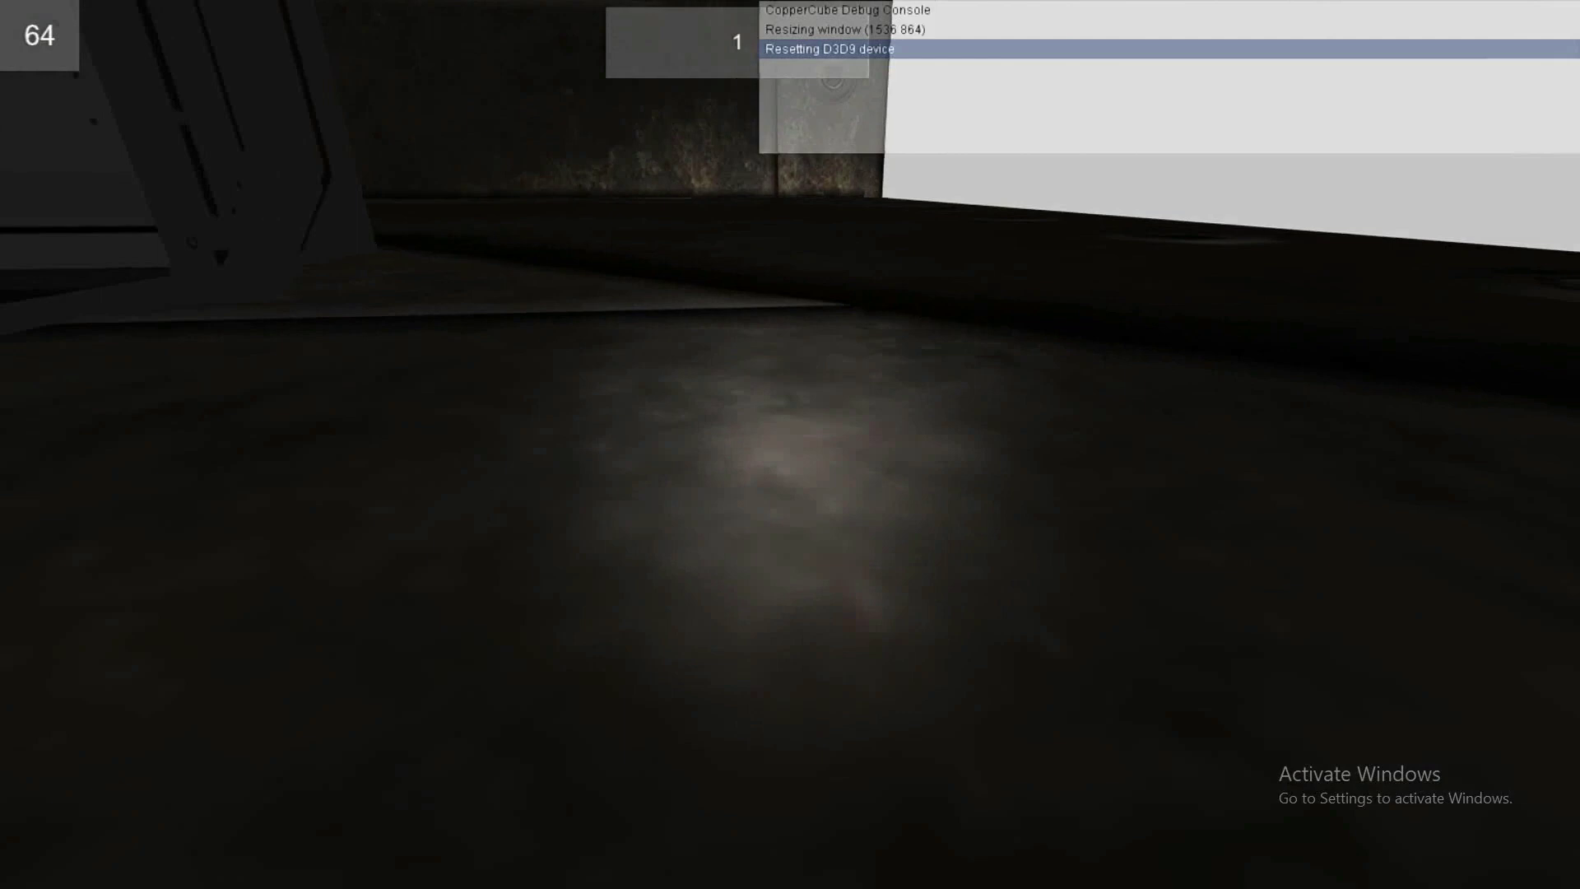
{"action": "key", "text": "Left"}
{"action": "key", "text": "Up"}
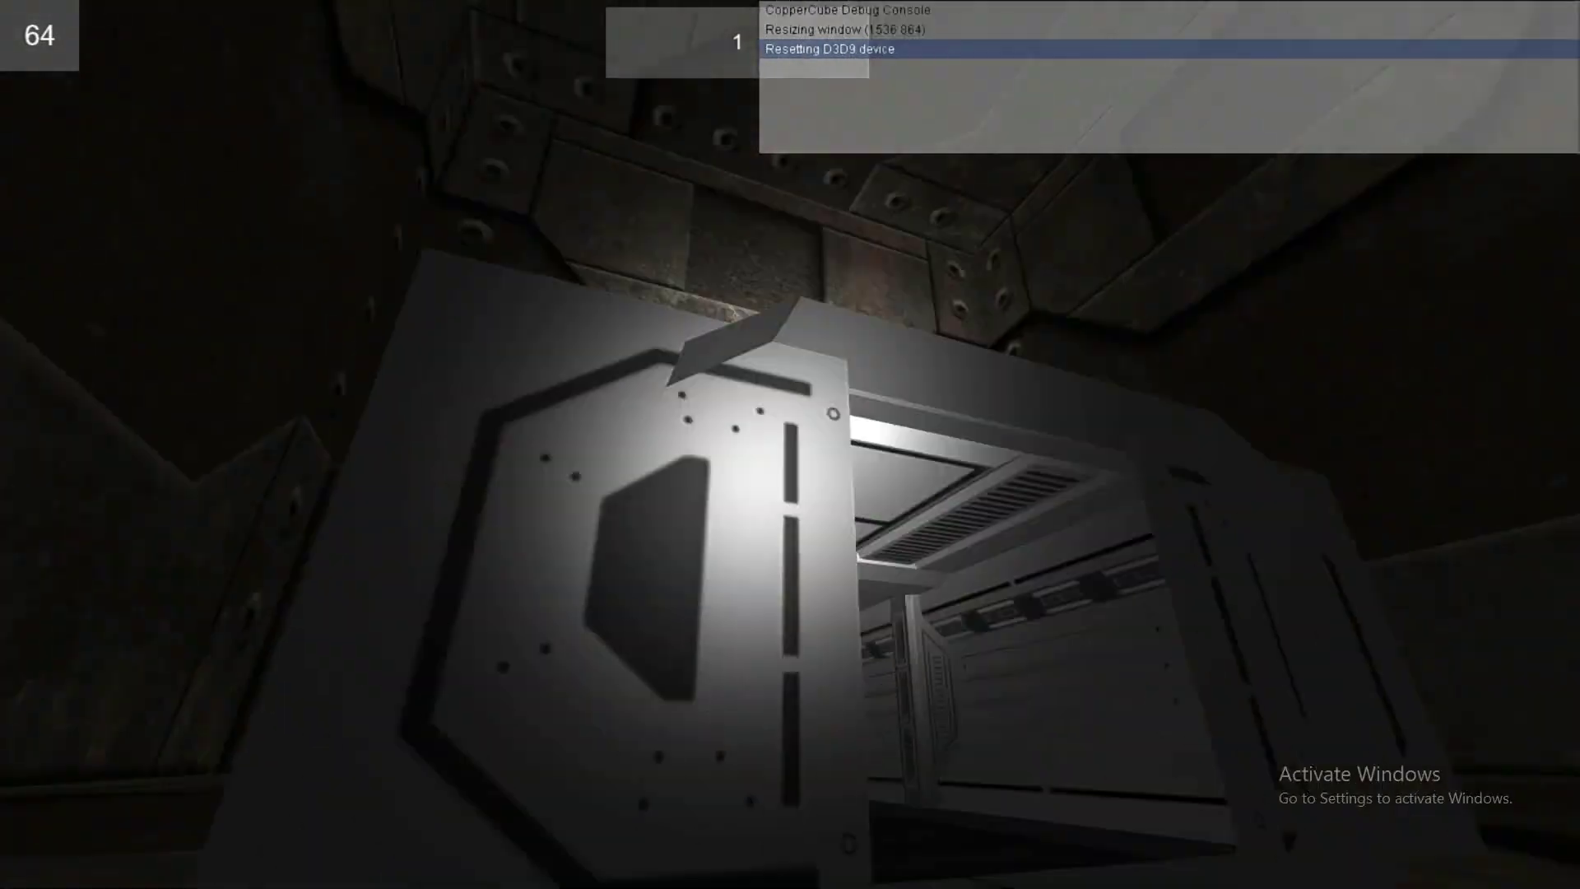
Re-enter the corridor, walk towards the striped object at the far end, and turn back towards the bright opening
{"action": "key", "text": "Right"}
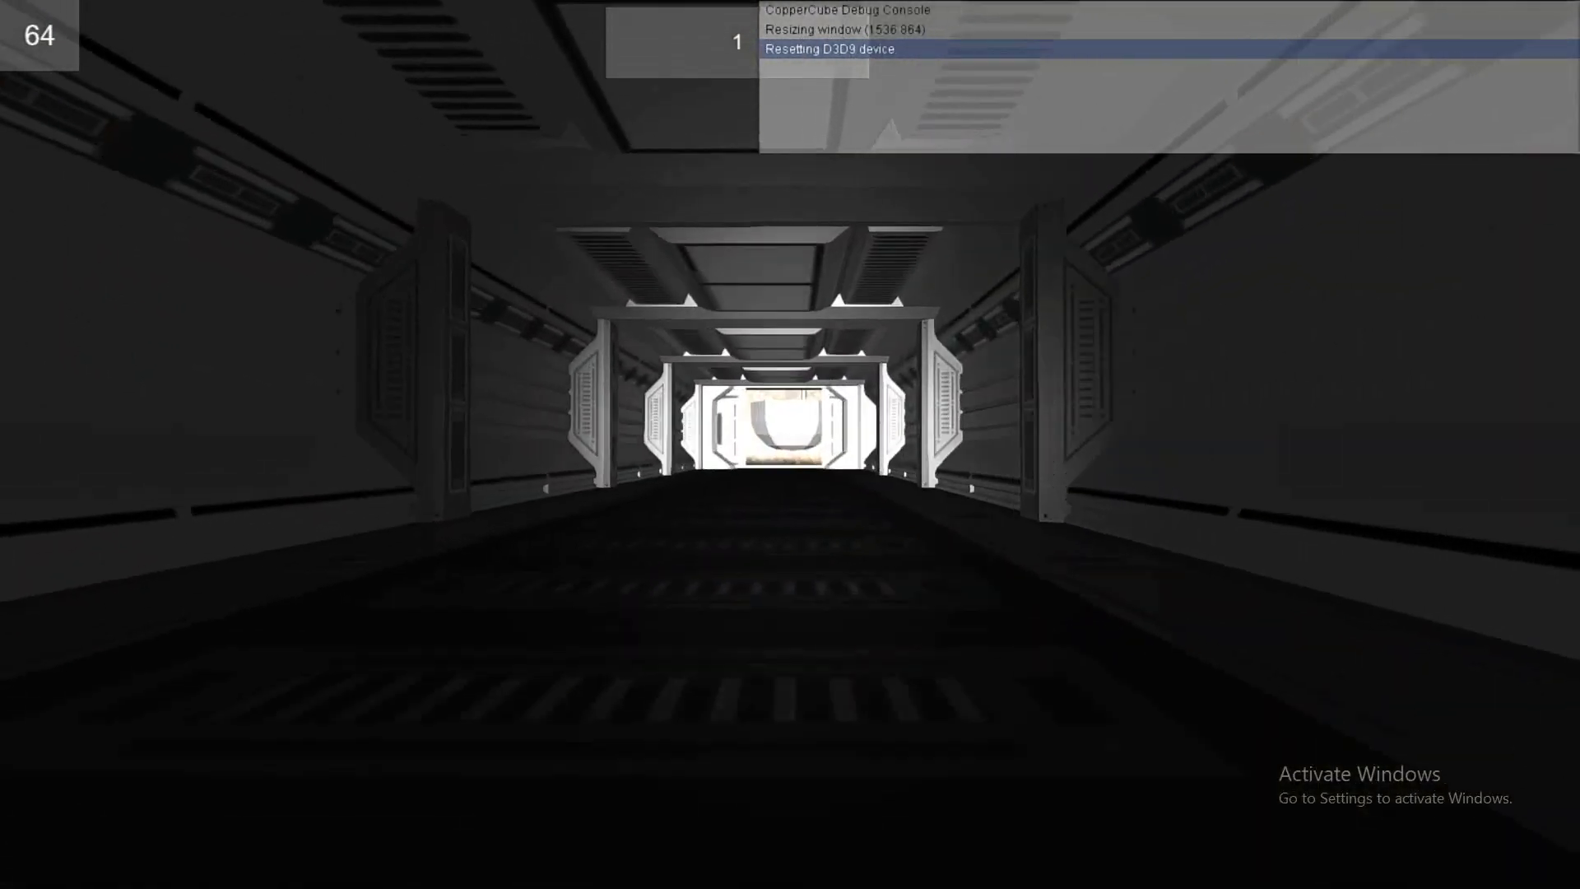
{"action": "key", "text": "Up"}
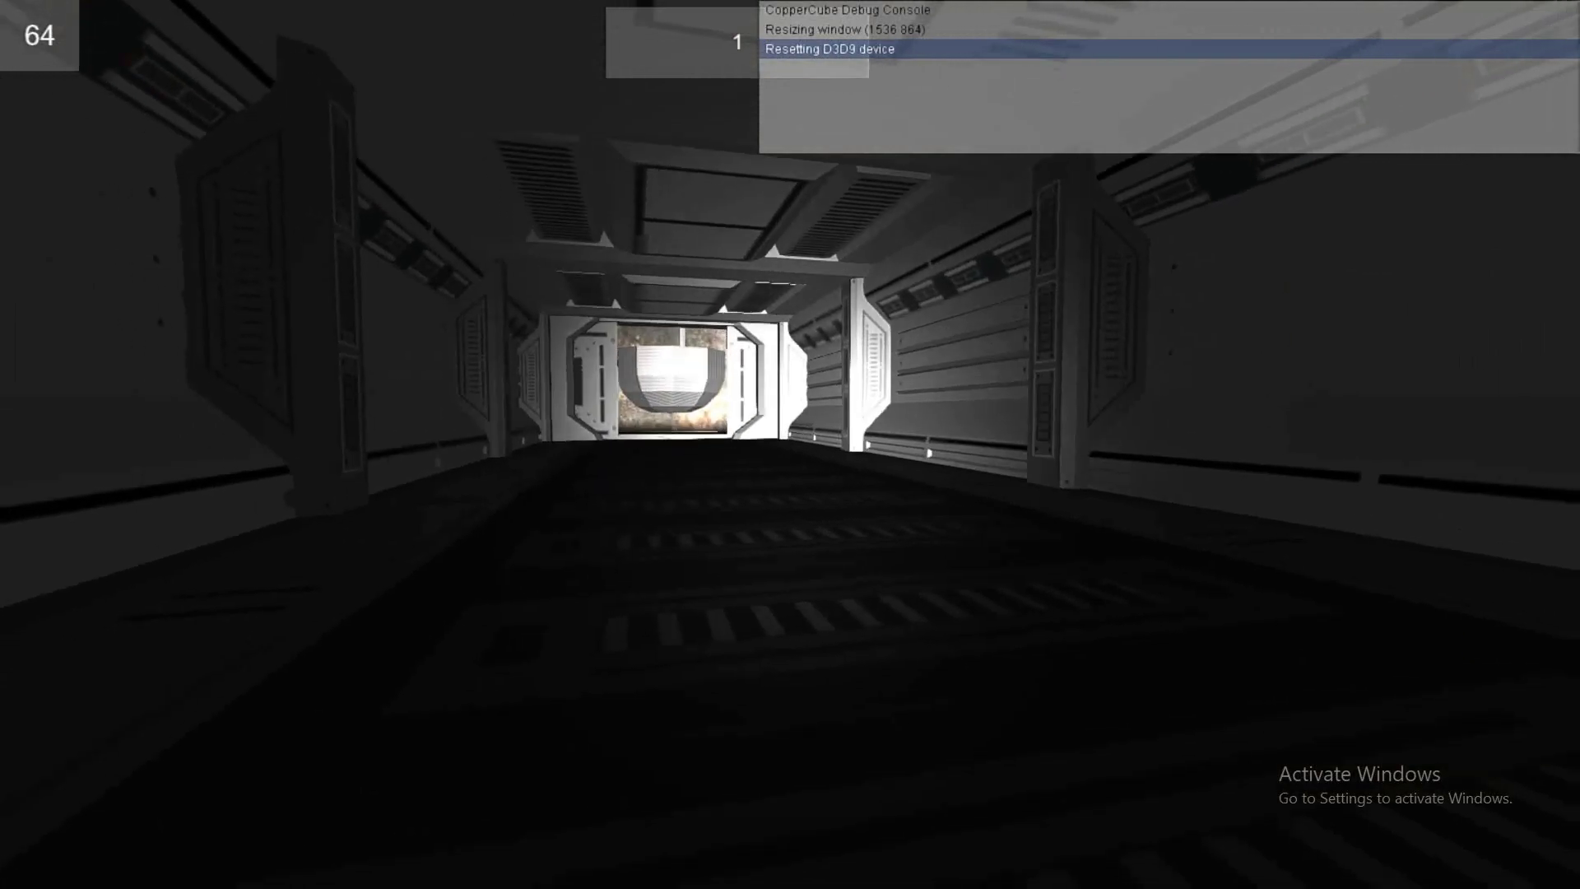
{"action": "key", "text": "Up"}
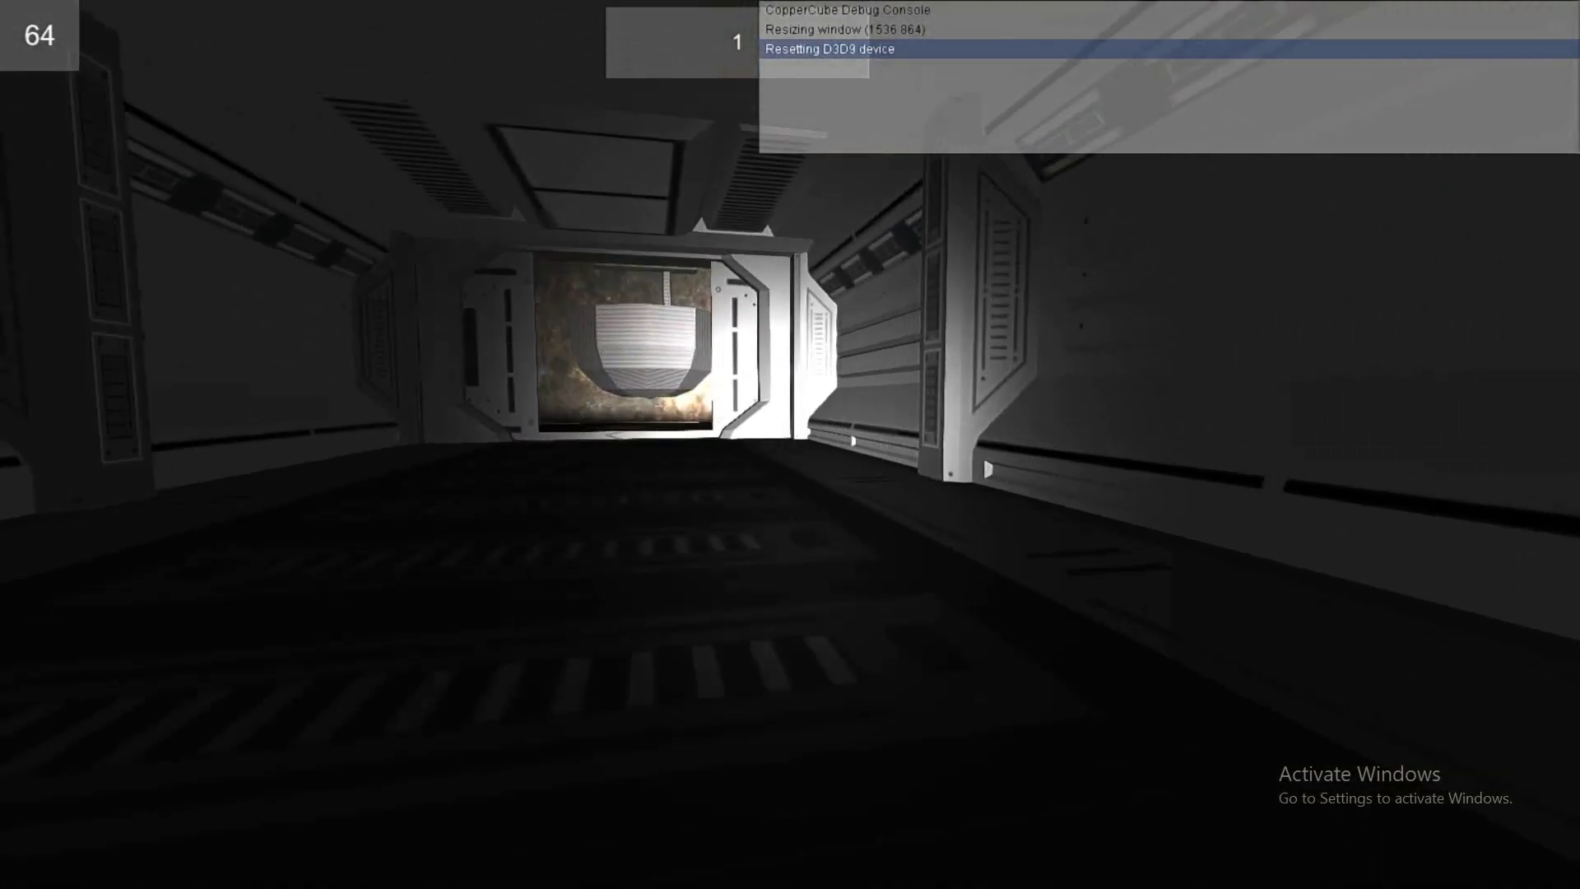
{"action": "key", "text": "Right"}
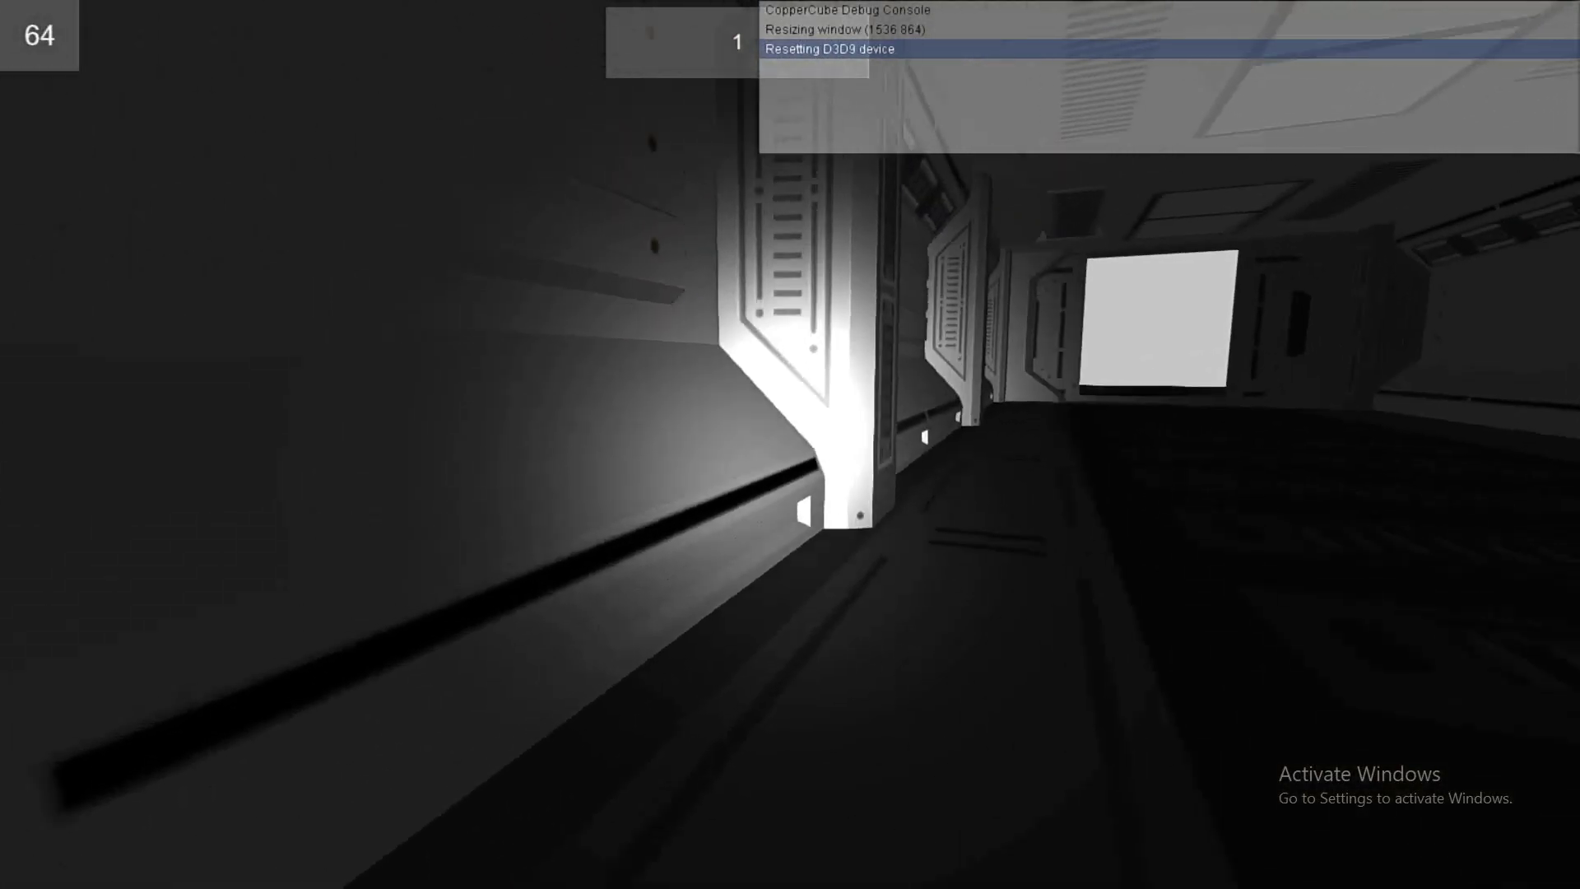
{"action": "key", "text": "Right"}
{"action": "key", "text": "Up"}
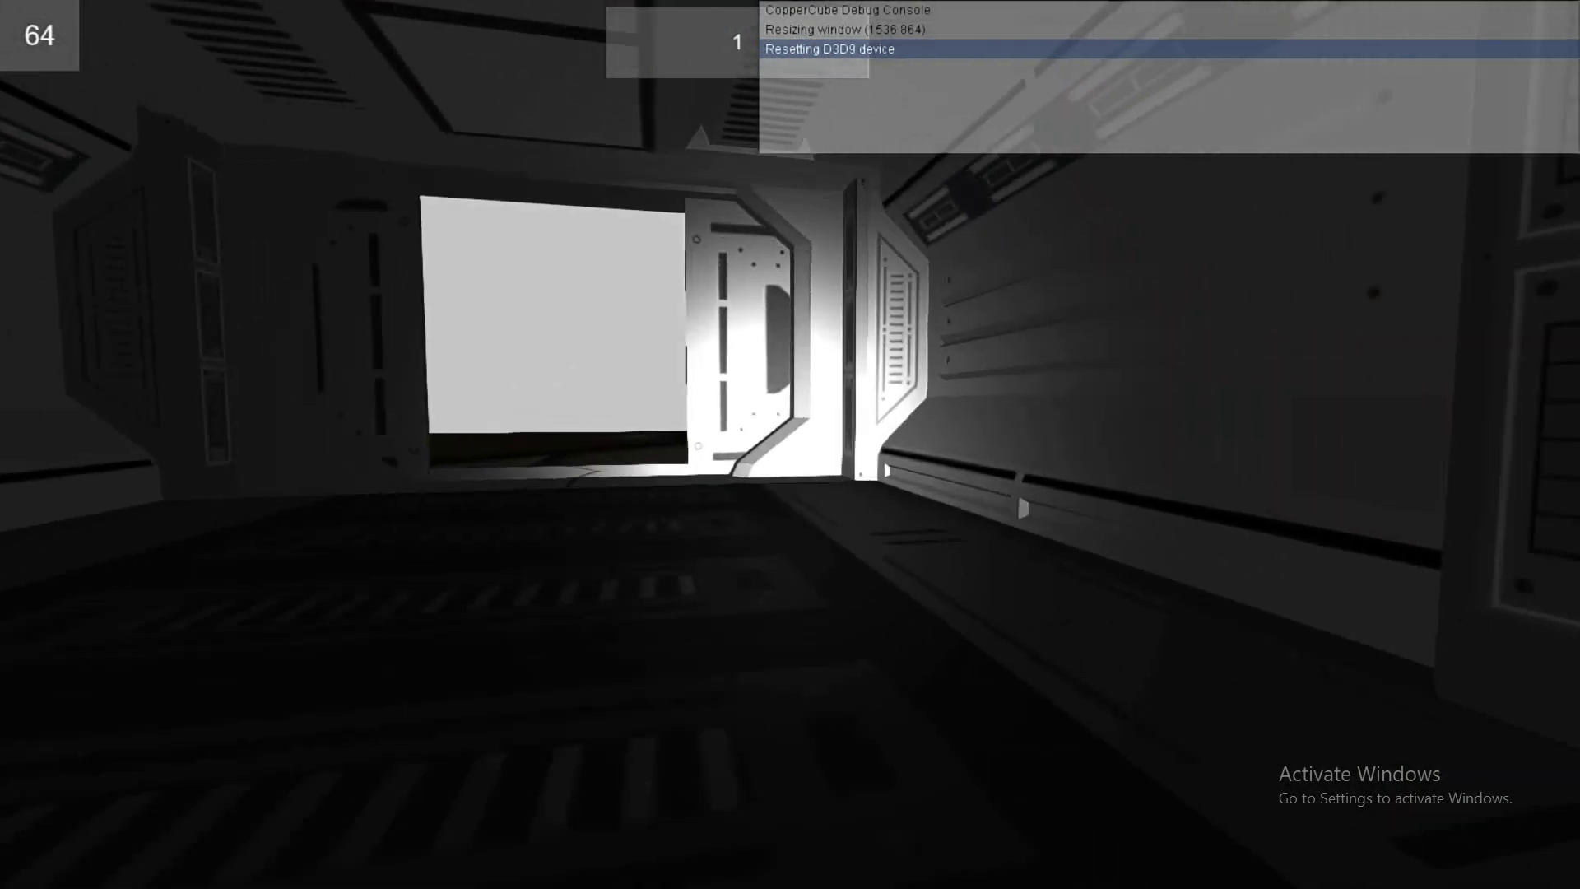
Turn away from the bright opening and walk along the corridor, sweeping the torch across the pillars and side panels
{"action": "key", "text": "Left"}
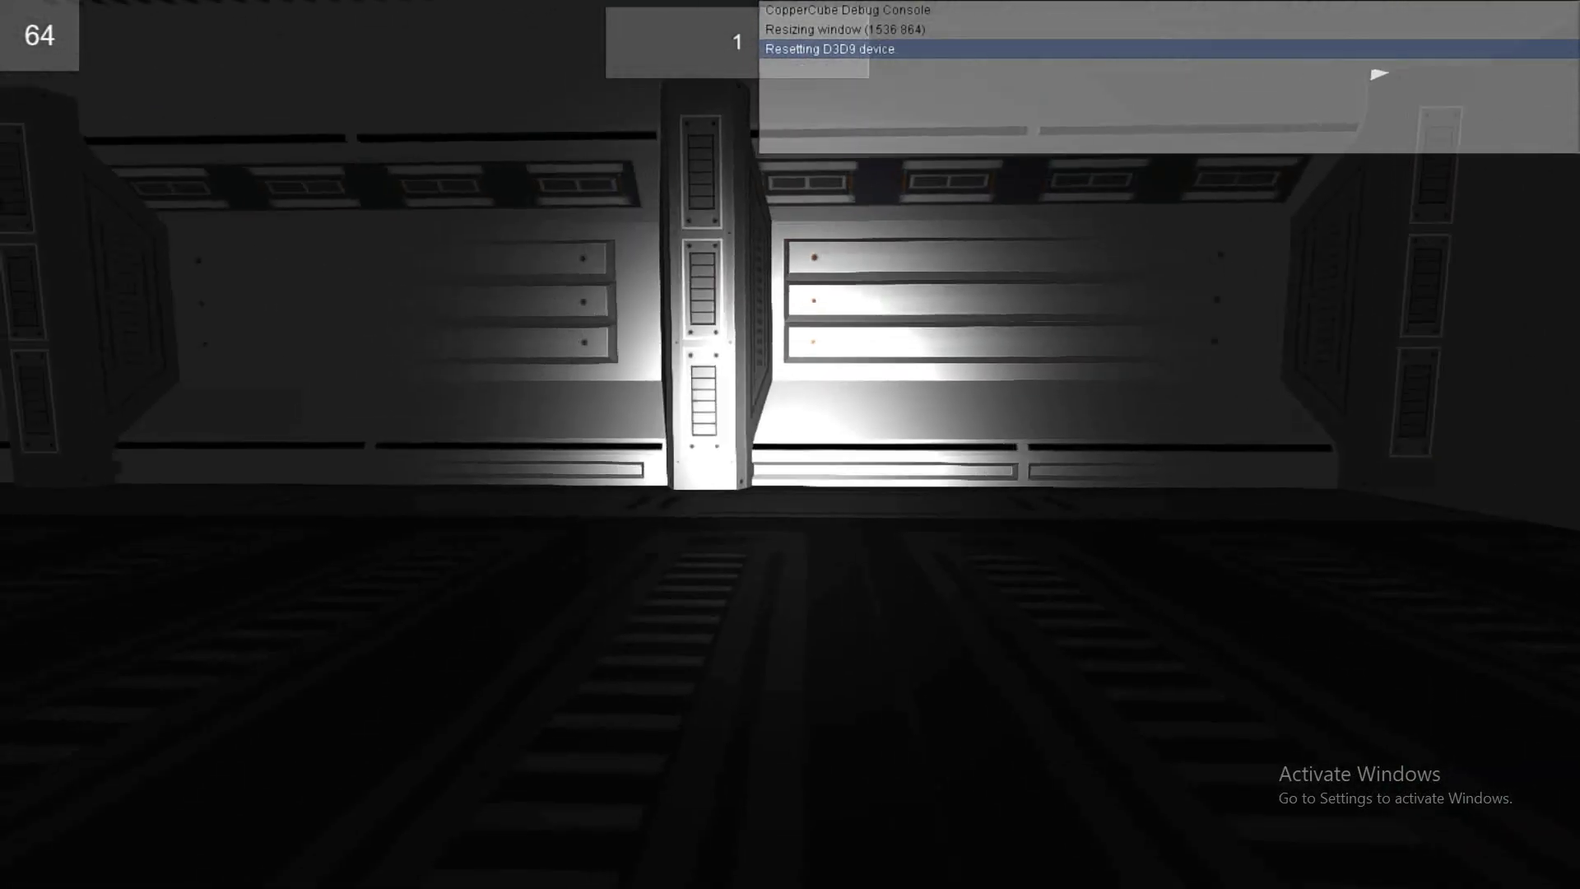
{"action": "key", "text": "Left"}
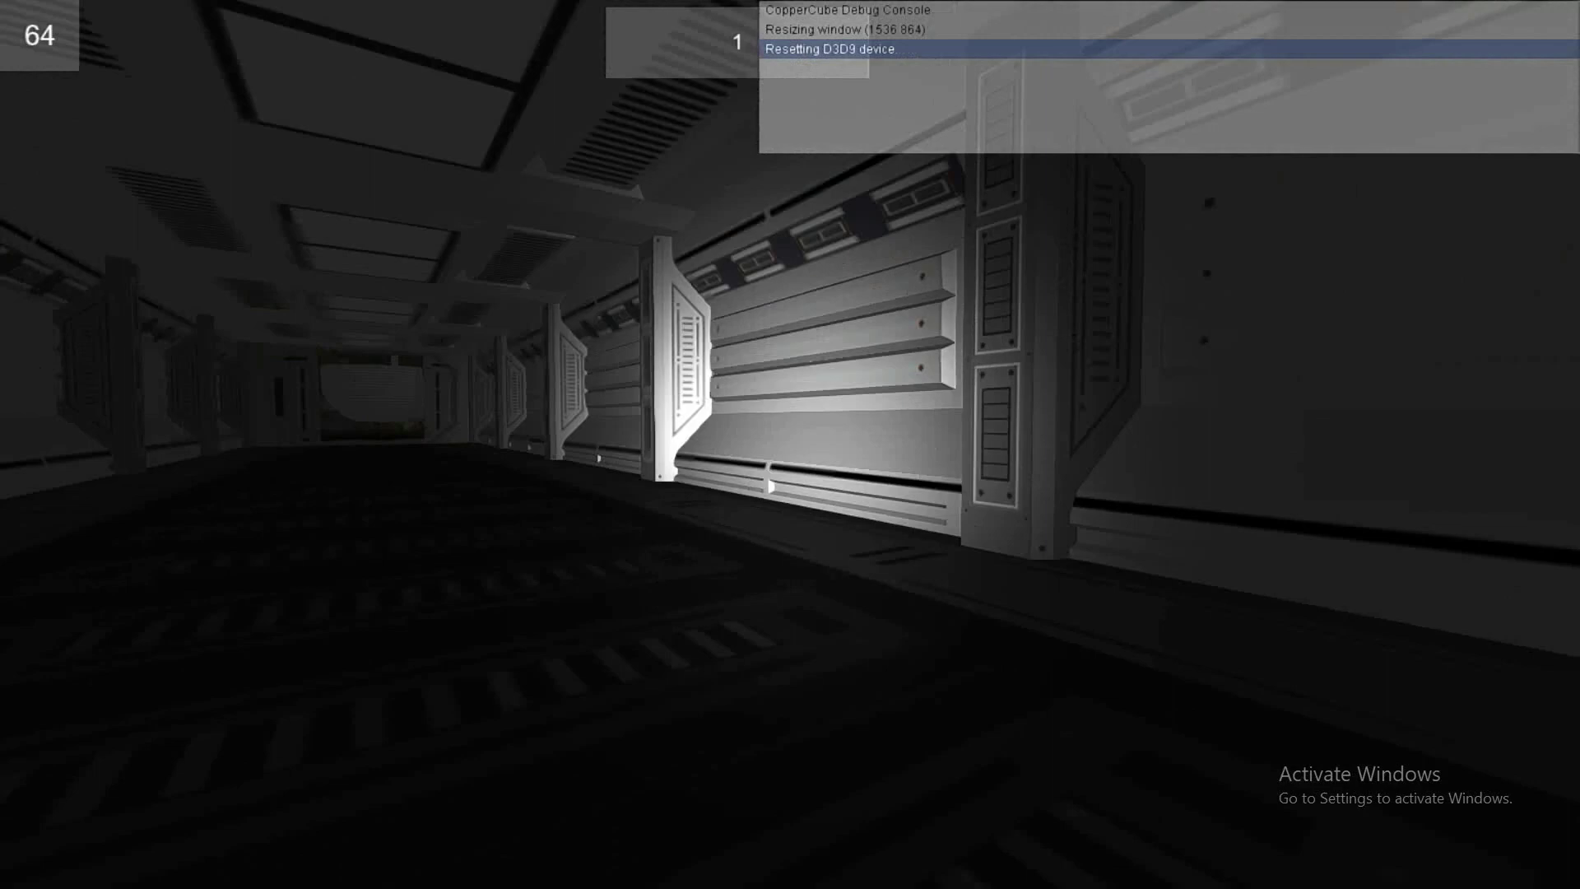
{"action": "key", "text": "w"}
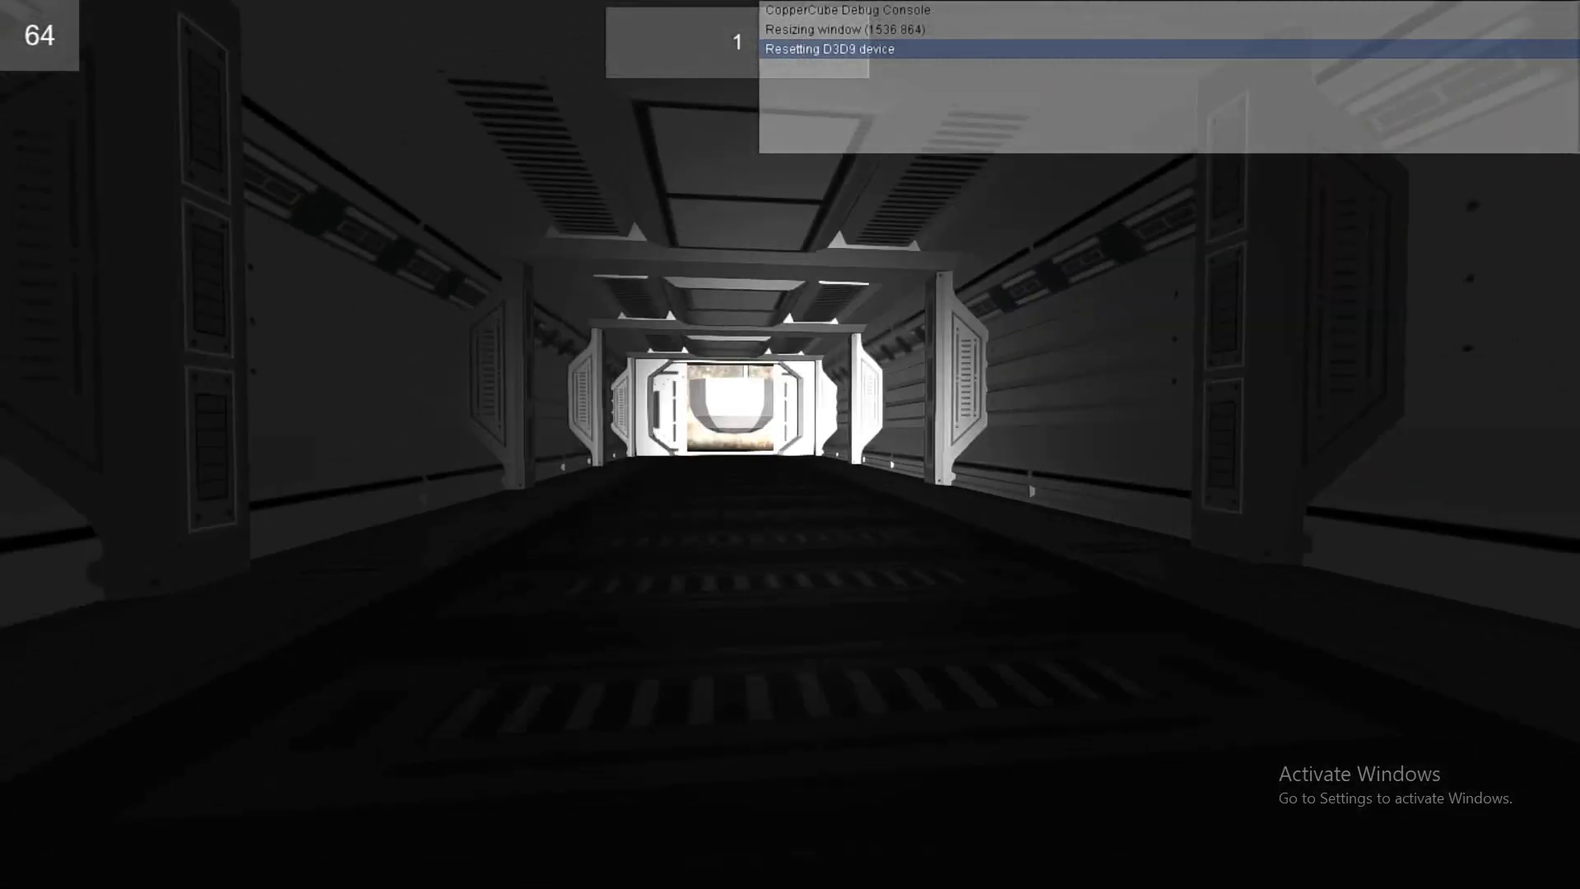
{"action": "key", "text": "w"}
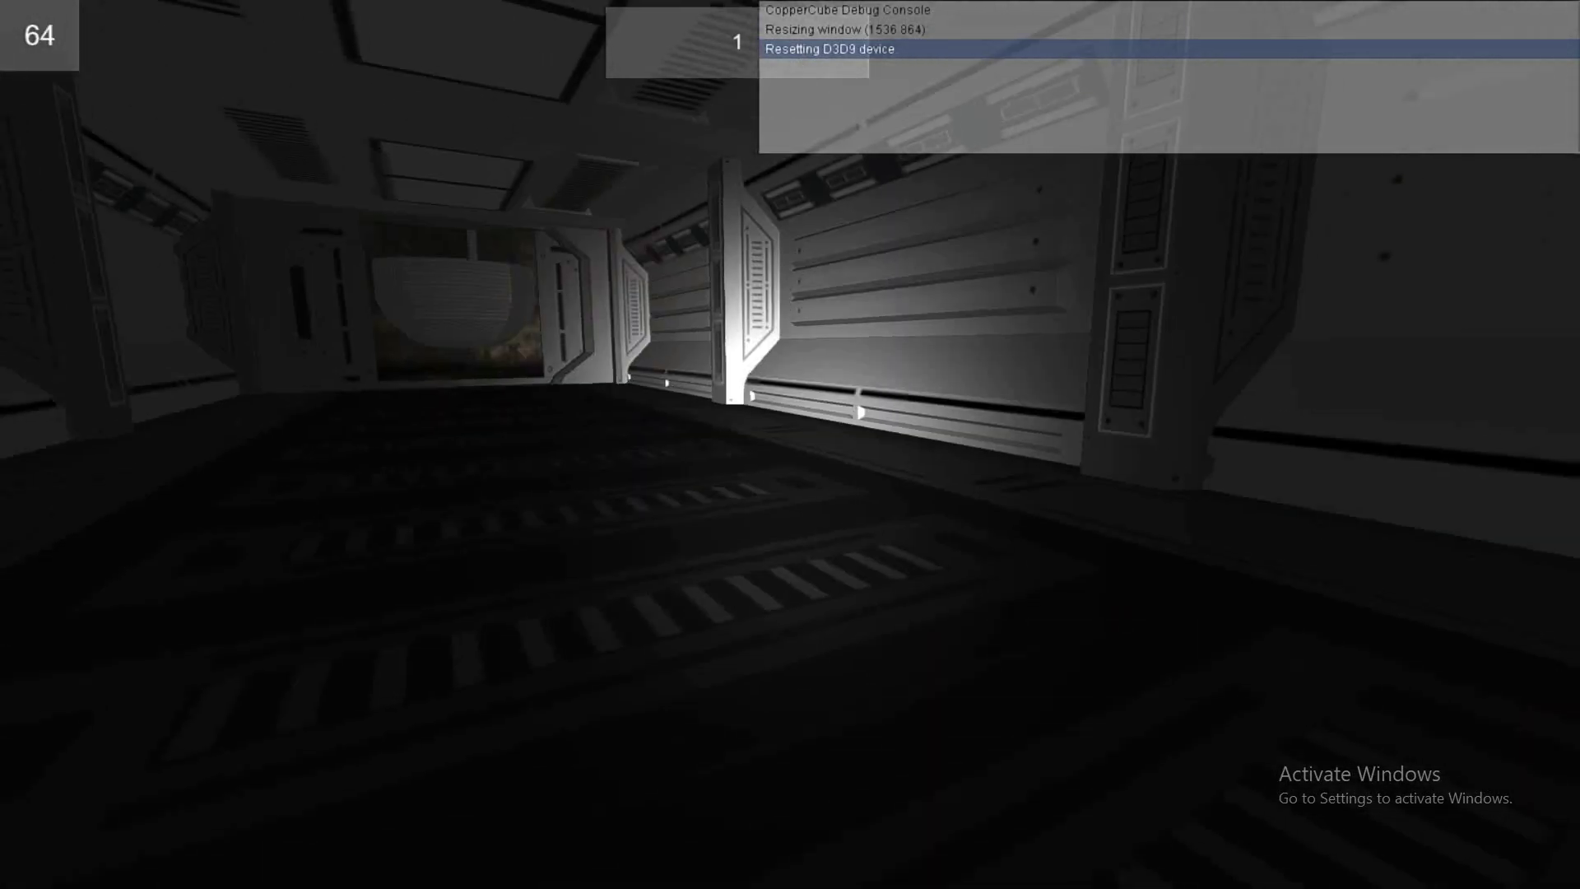
{"action": "key", "text": "Left"}
{"action": "key", "text": "Up"}
{"action": "key", "text": "Right"}
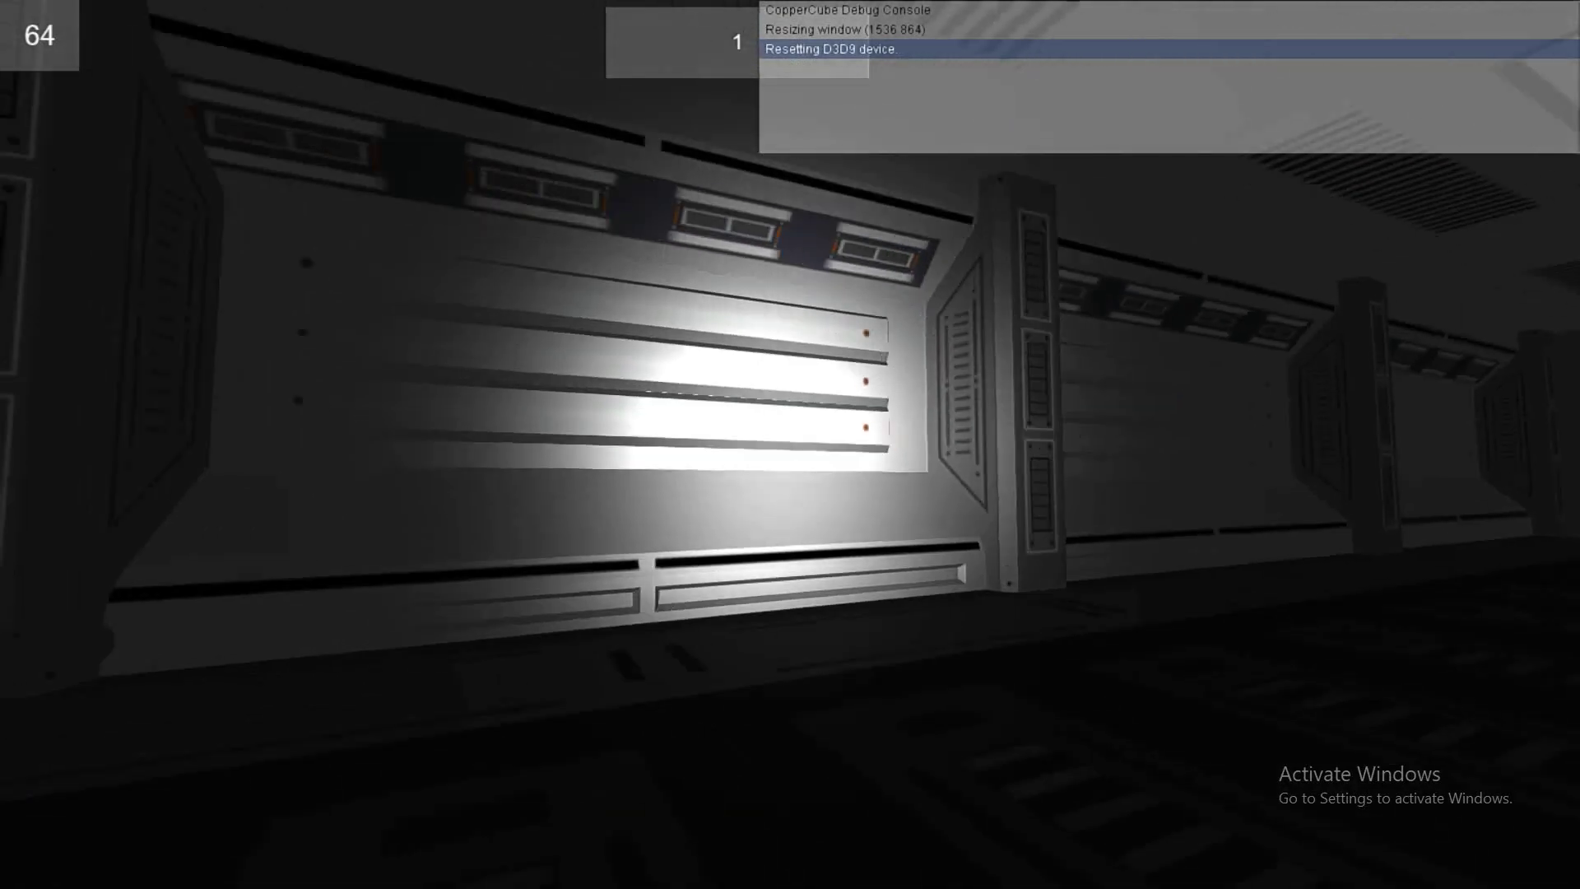
Walk out through the bright opening, light the rusty wall outside, and quit the running game to the editor
{"action": "key", "text": "Left"}
{"action": "key", "text": "Up"}
{"action": "key", "text": "Right"}
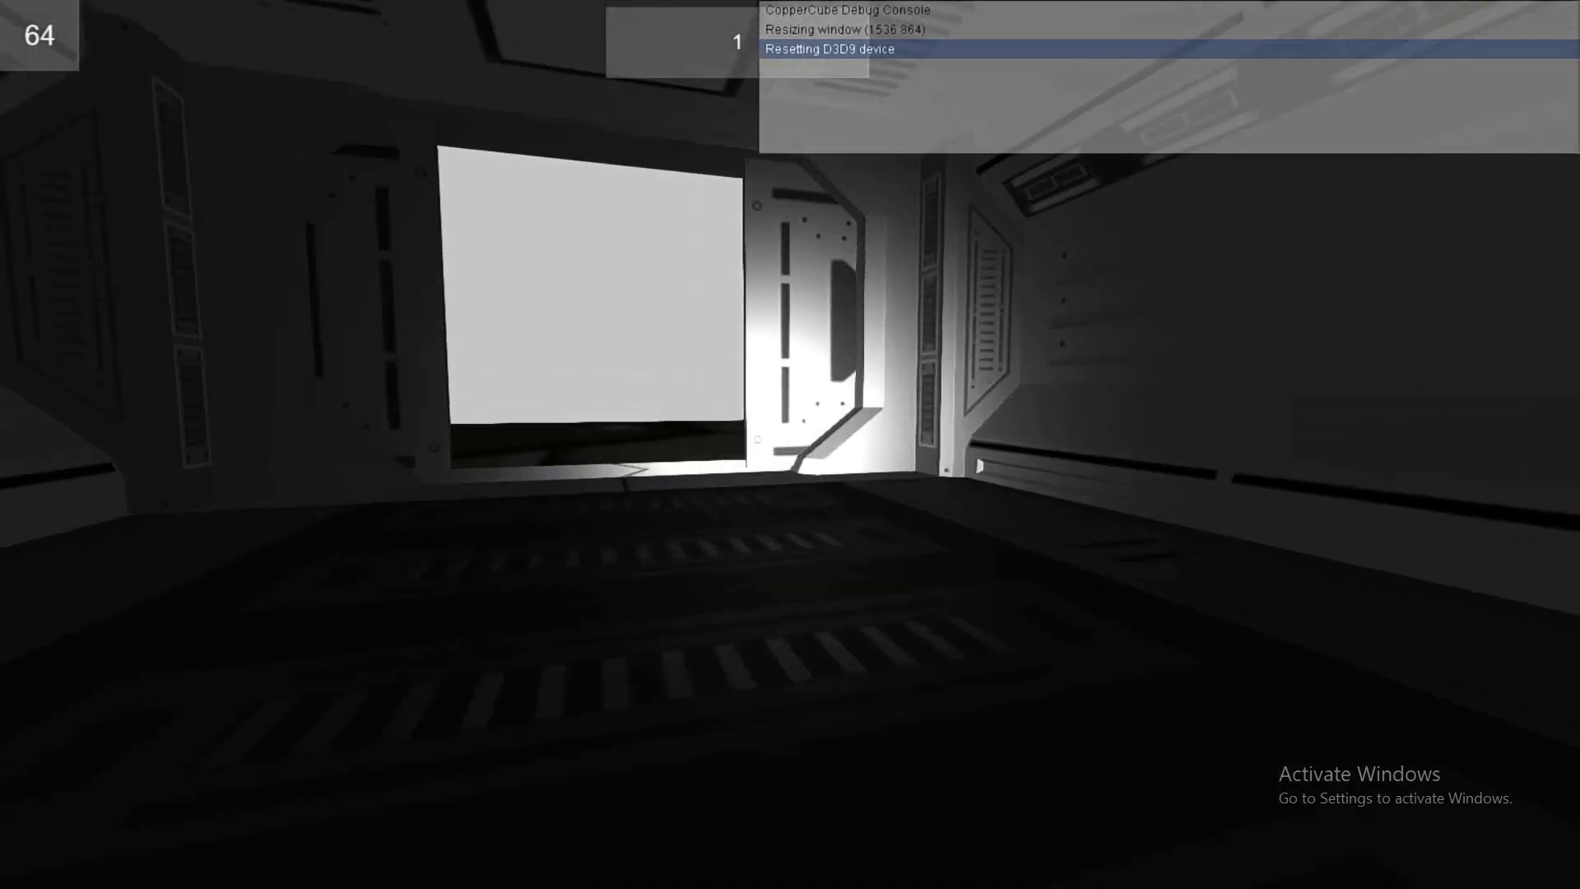
{"action": "key", "text": "Up"}
{"action": "key", "text": "Left"}
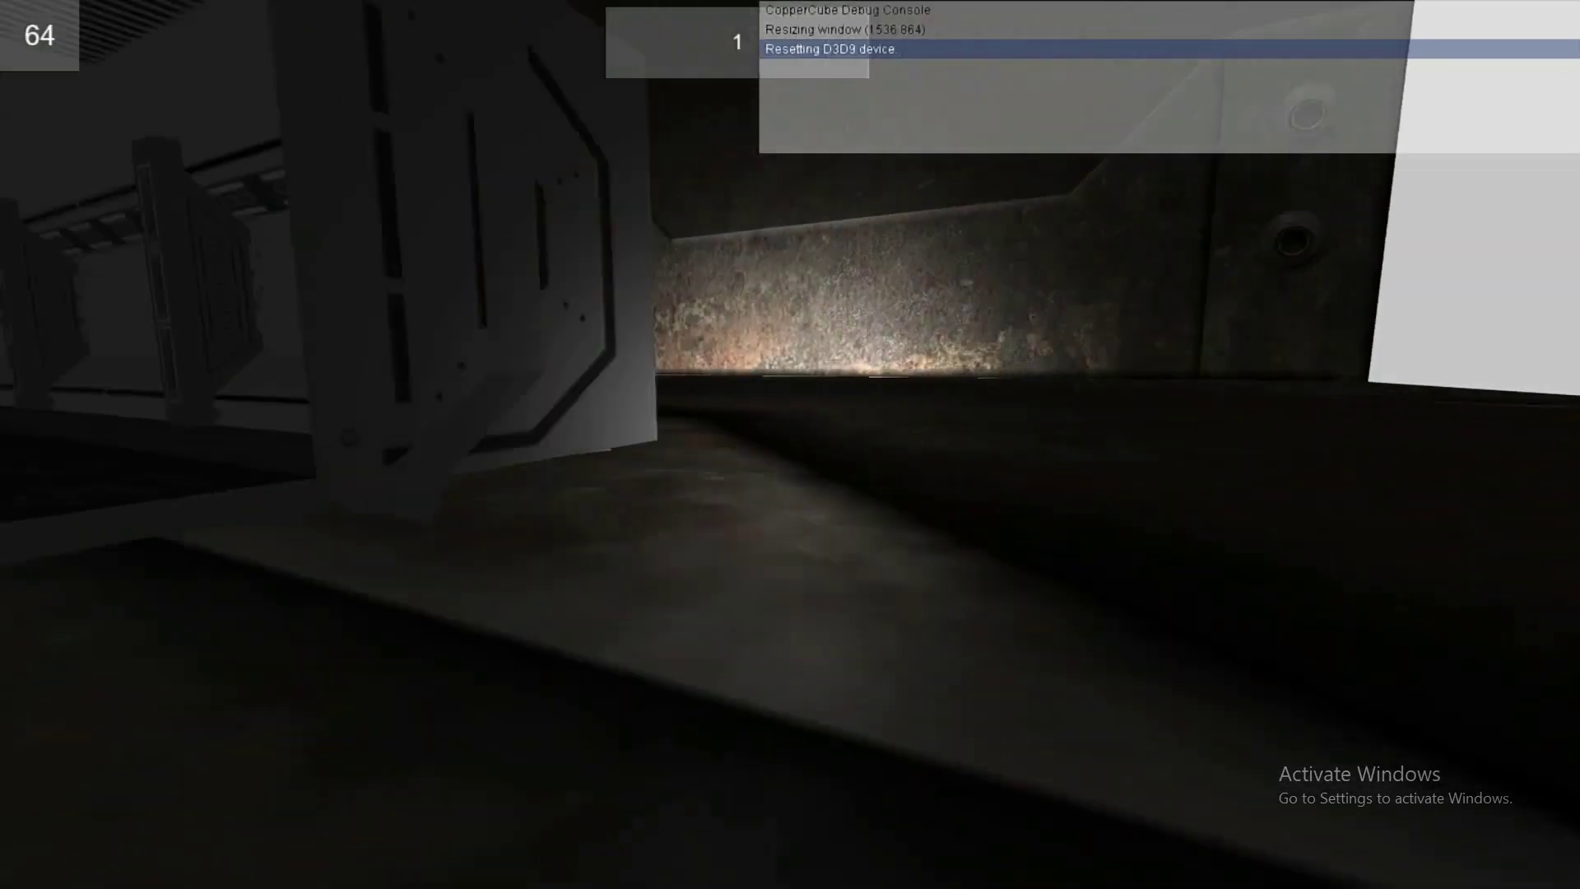
{"action": "key", "text": "Left"}
{"action": "key", "text": "Escape"}
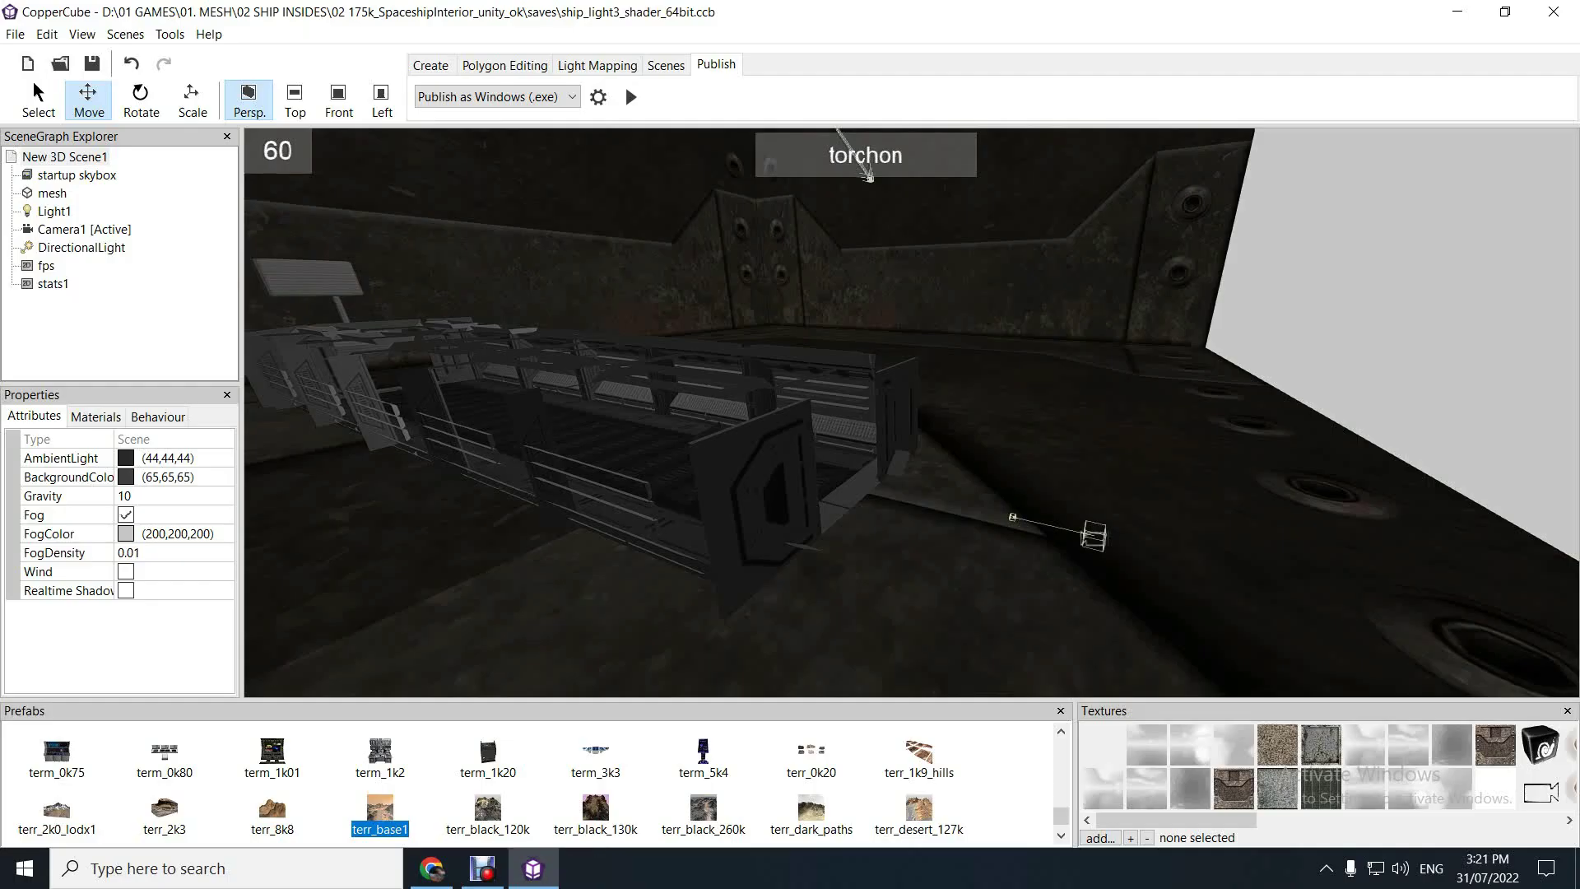
Select the ship mesh in the scene and review its attributes and normal mapped materials
{"action": "left_click", "coordinate": [52, 192]}
{"action": "left_click_drag", "start_coordinate": [912, 412], "coordinate": [802, 329]}
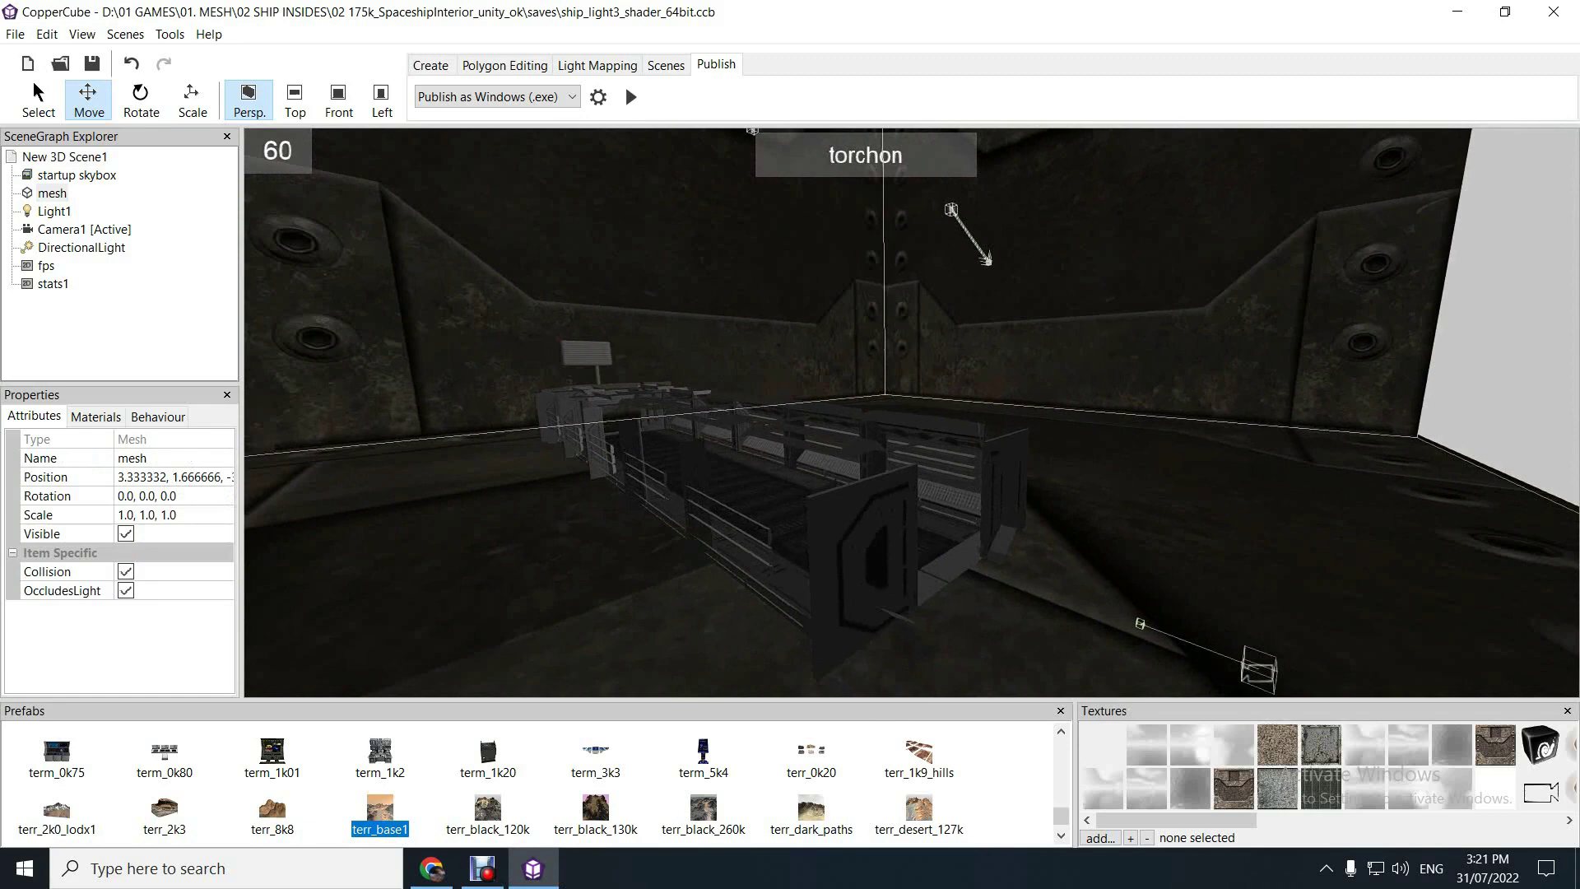
{"action": "left_click", "coordinate": [95, 417]}
{"action": "mouse_move", "coordinate": [224, 512]}
{"action": "left_mouse_down"}
{"action": "mouse_move", "coordinate": [224, 639]}
{"action": "mouse_move", "coordinate": [225, 512]}
{"action": "left_mouse_up"}
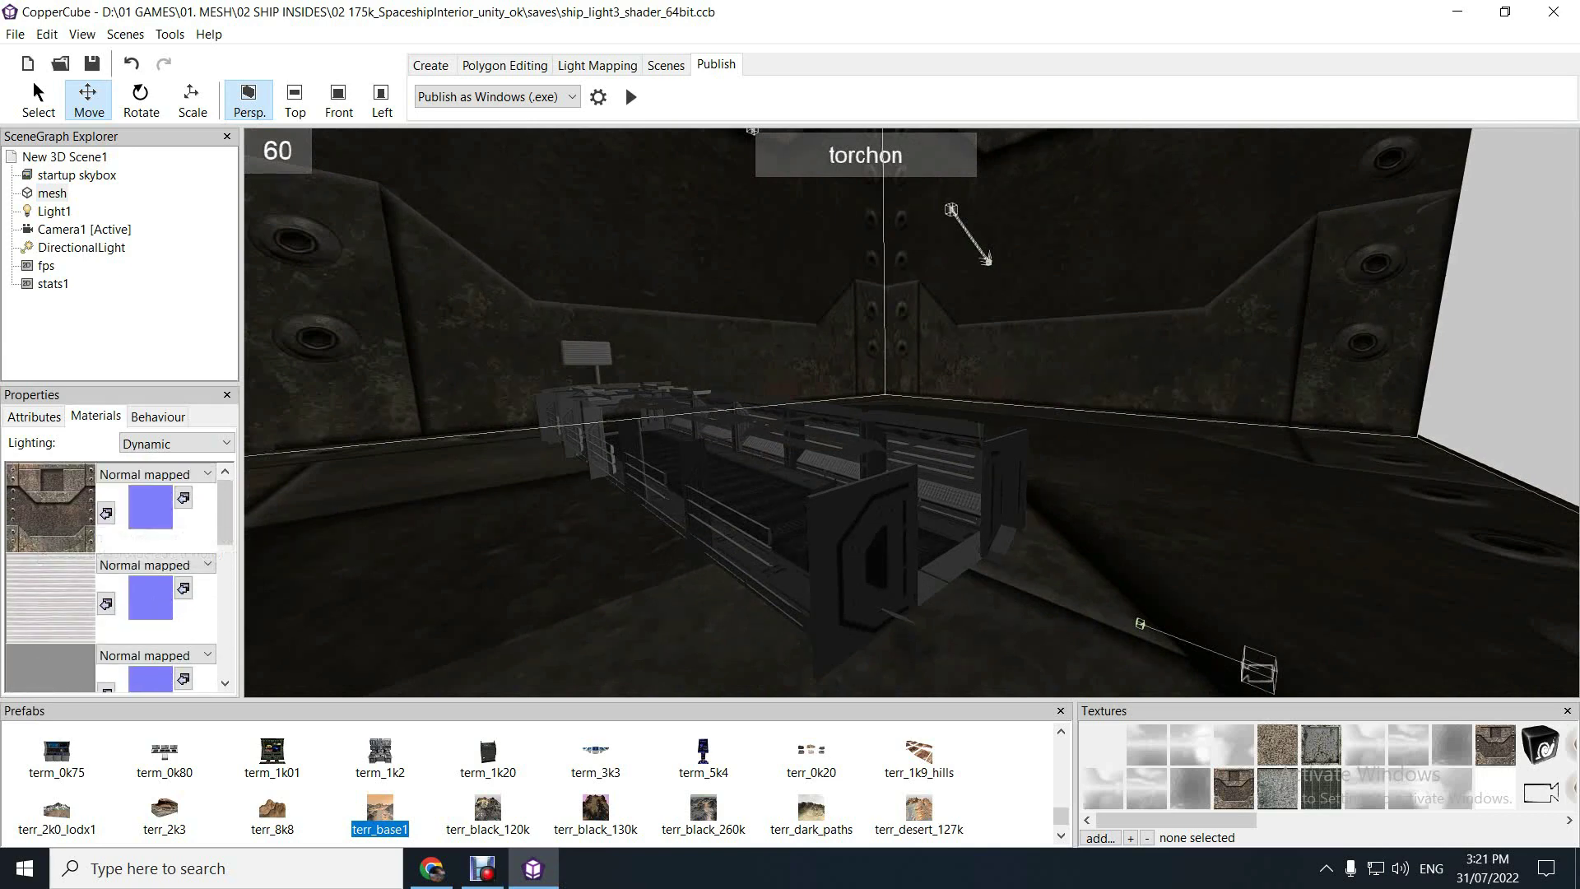
{"action": "left_click", "coordinate": [54, 211]}
{"action": "left_click", "coordinate": [52, 193]}
Examine the Spotlight Shader MOD v1.3 settings among the actions of the scene's T key behaviour, and close the action editor
{"action": "left_click", "coordinate": [64, 157]}
{"action": "left_click", "coordinate": [158, 416]}
{"action": "left_click", "coordinate": [127, 441]}
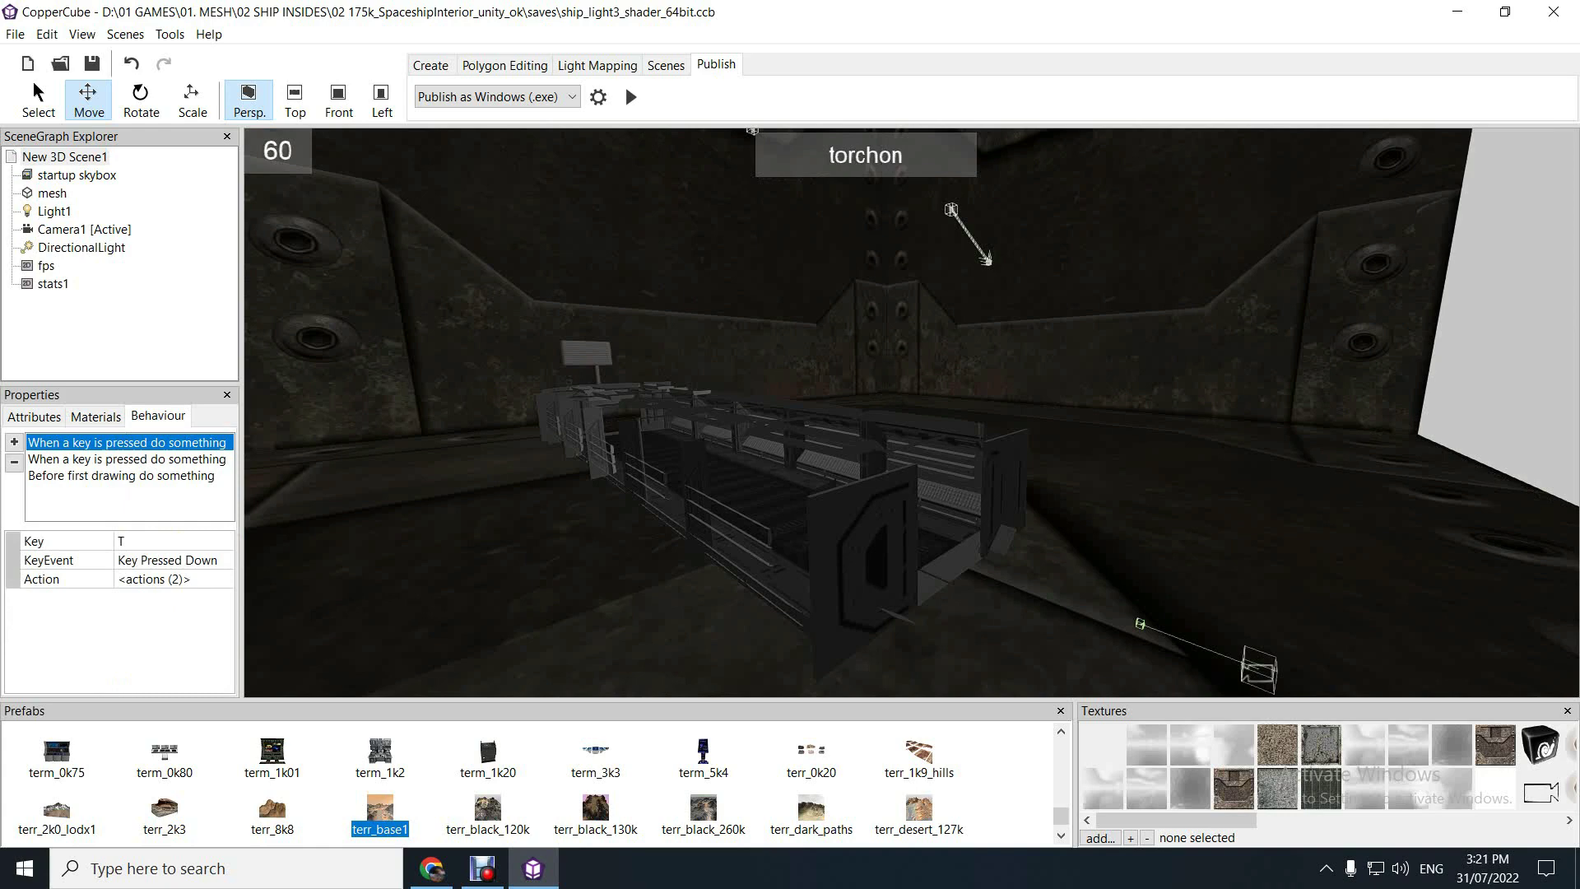
{"action": "left_click_drag", "start_coordinate": [241, 493], "coordinate": [262, 494]}
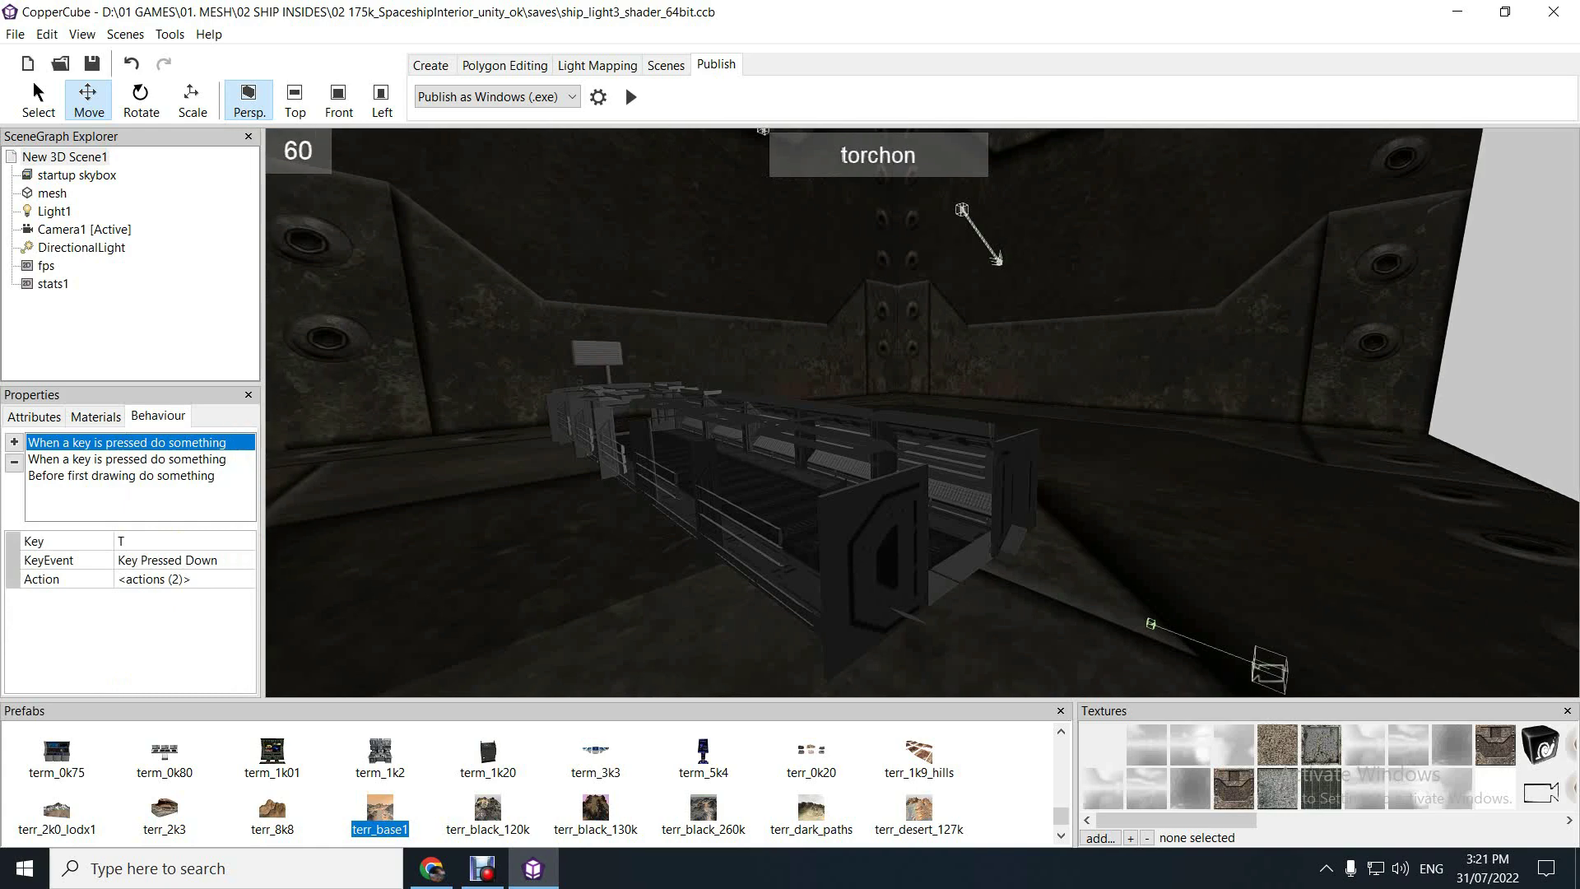
{"action": "left_click", "coordinate": [182, 579]}
{"action": "left_click", "coordinate": [245, 579]}
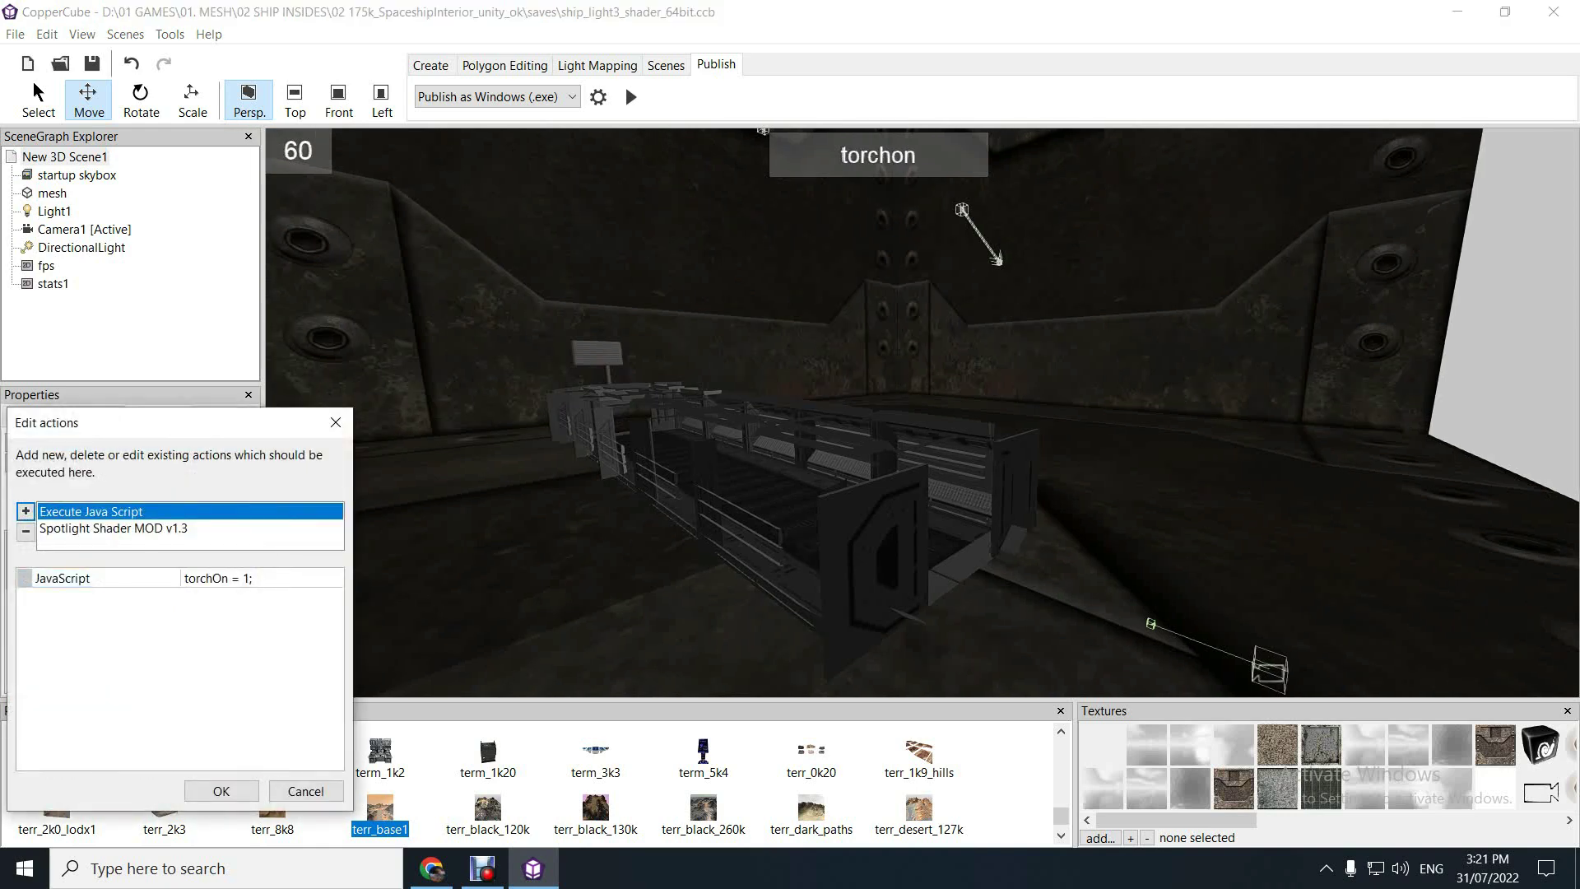
{"action": "left_click", "coordinate": [114, 528]}
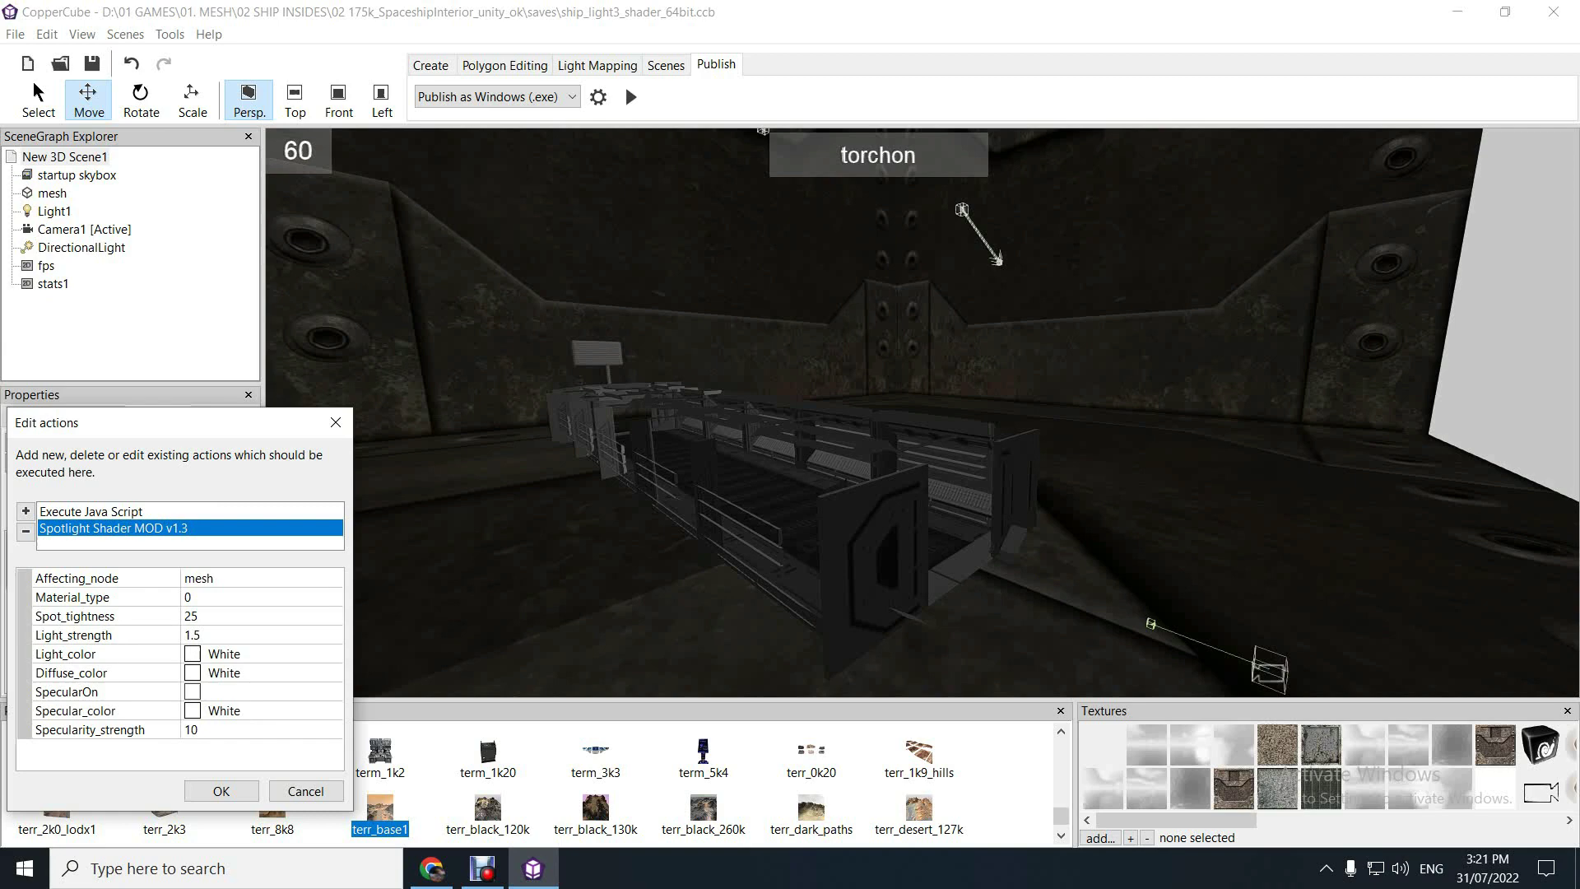
{"action": "key", "text": "Return"}
Examine the material types offered for the first material of the ship mesh, and leave the list without changing the type
{"action": "left_click", "coordinate": [52, 193]}
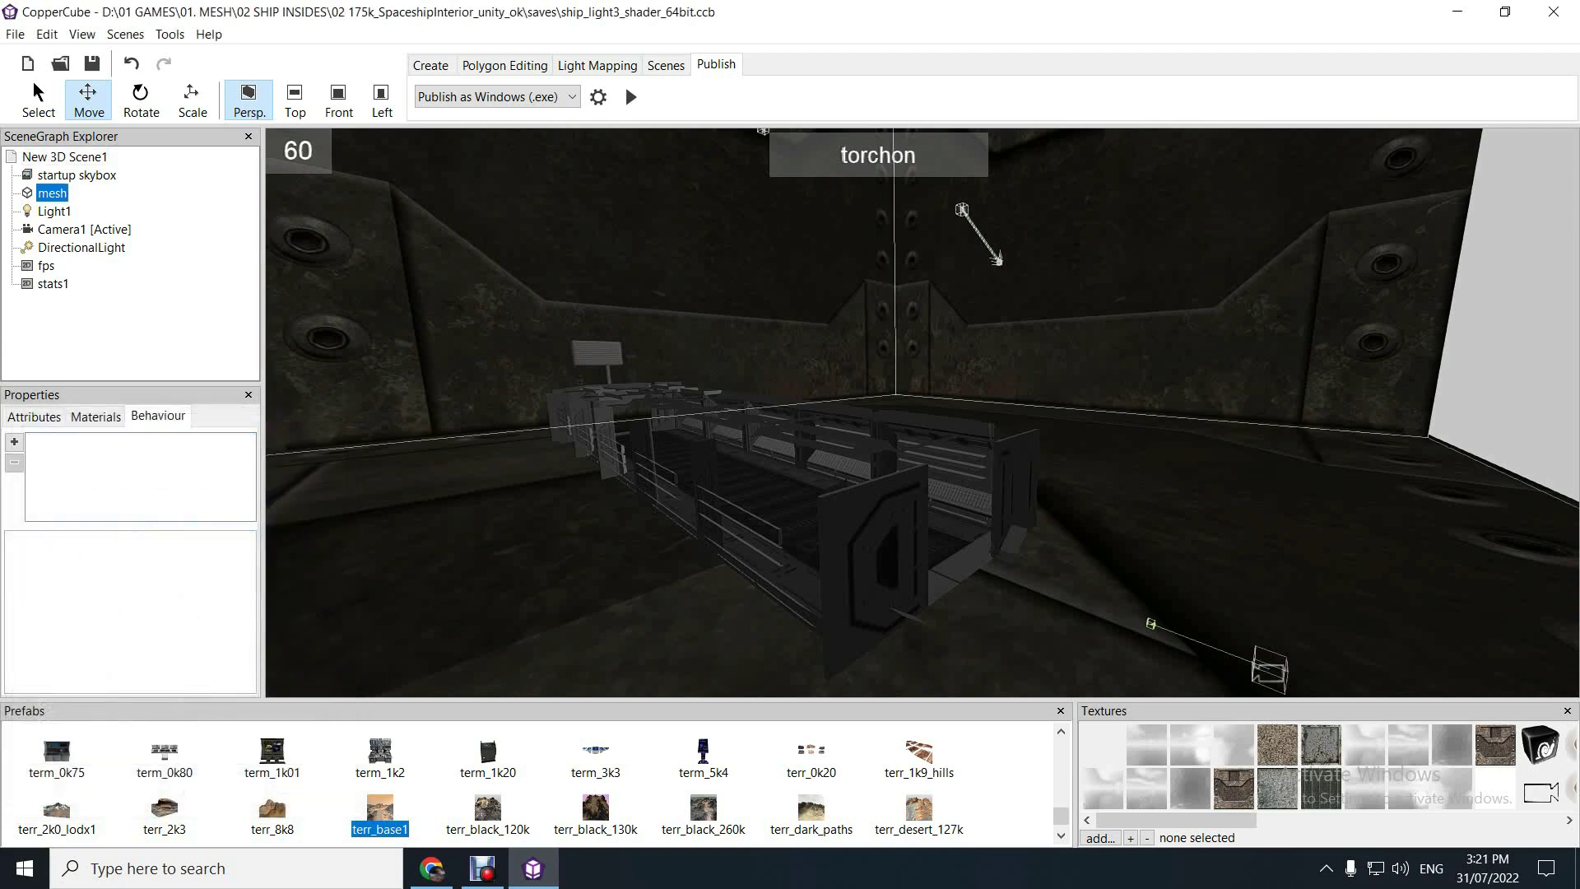
{"action": "left_click", "coordinate": [95, 416]}
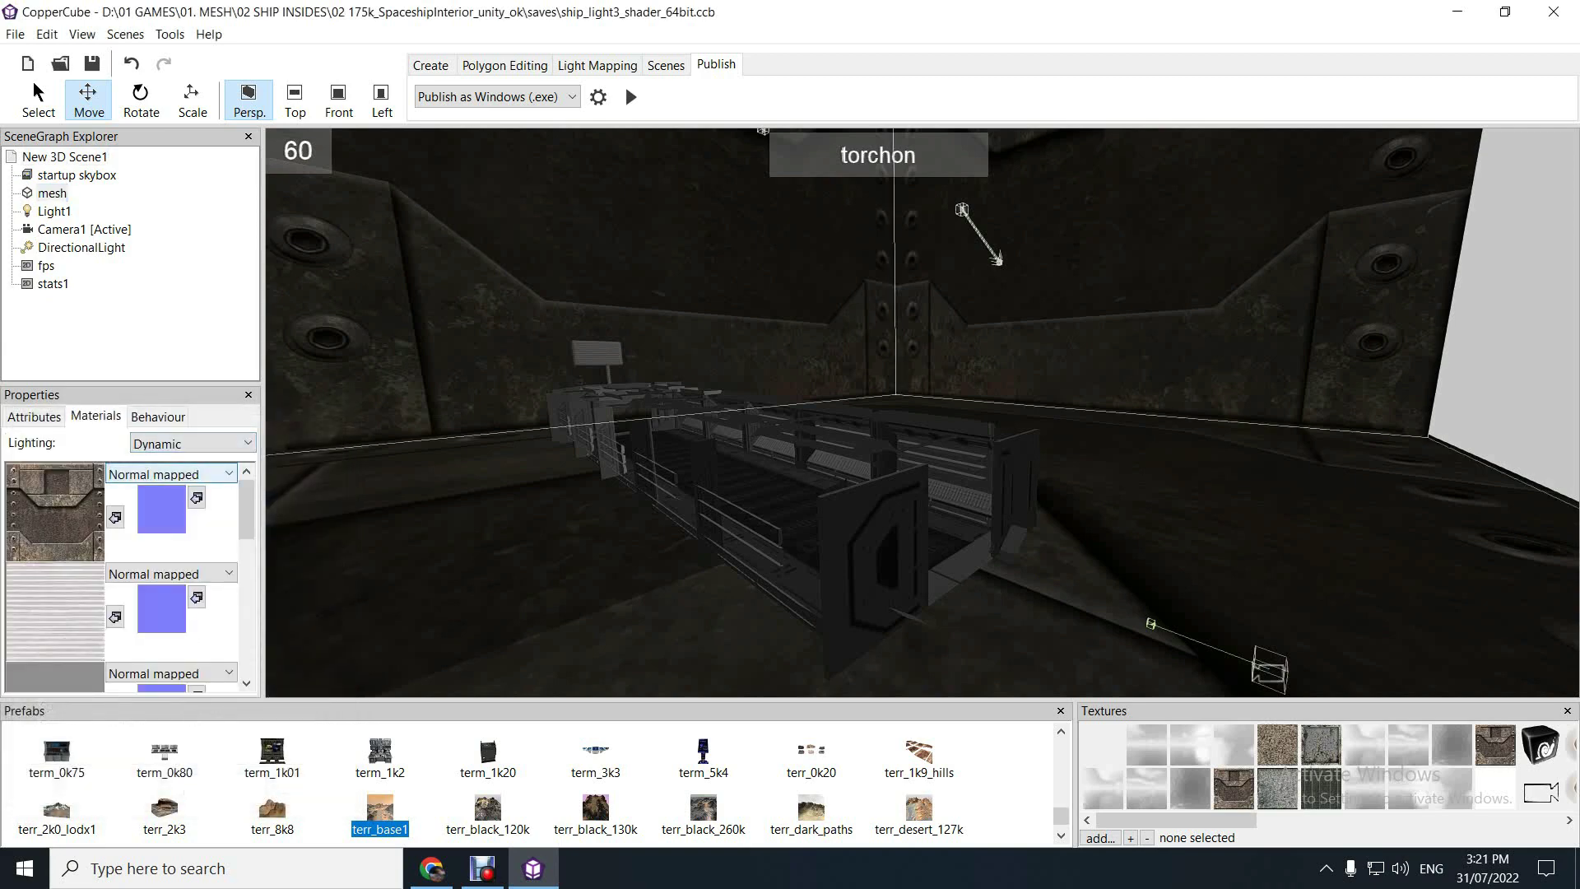
{"action": "left_click", "coordinate": [171, 474]}
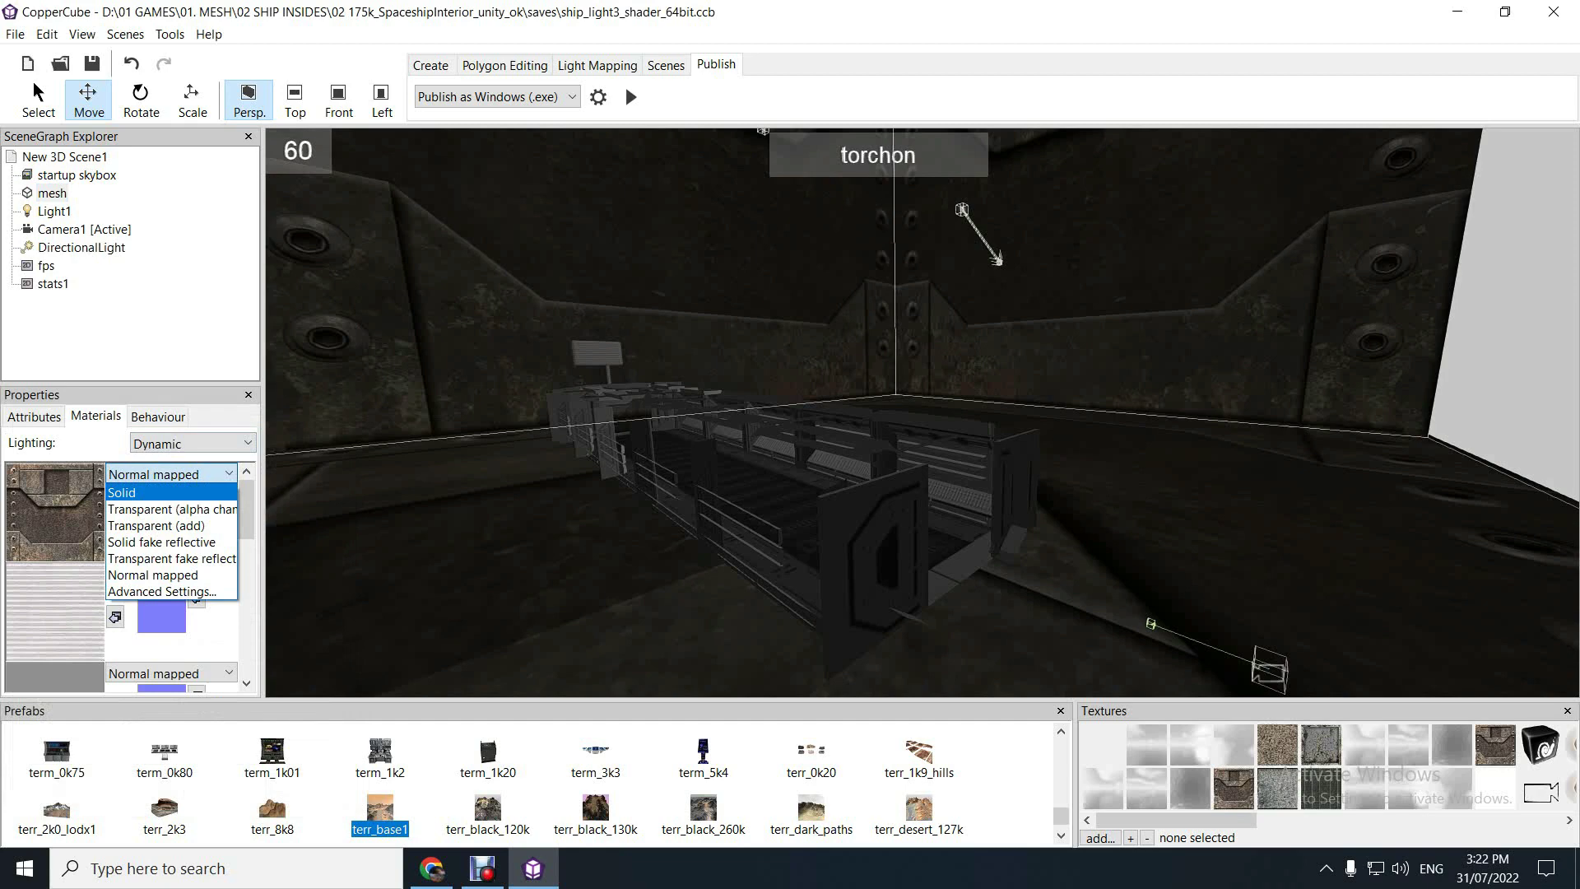
{"action": "key", "text": "Down"}
{"action": "key", "text": "Down"}
{"action": "key", "text": "Down"}
{"action": "key", "text": "Down"}
{"action": "key", "text": "Down"}
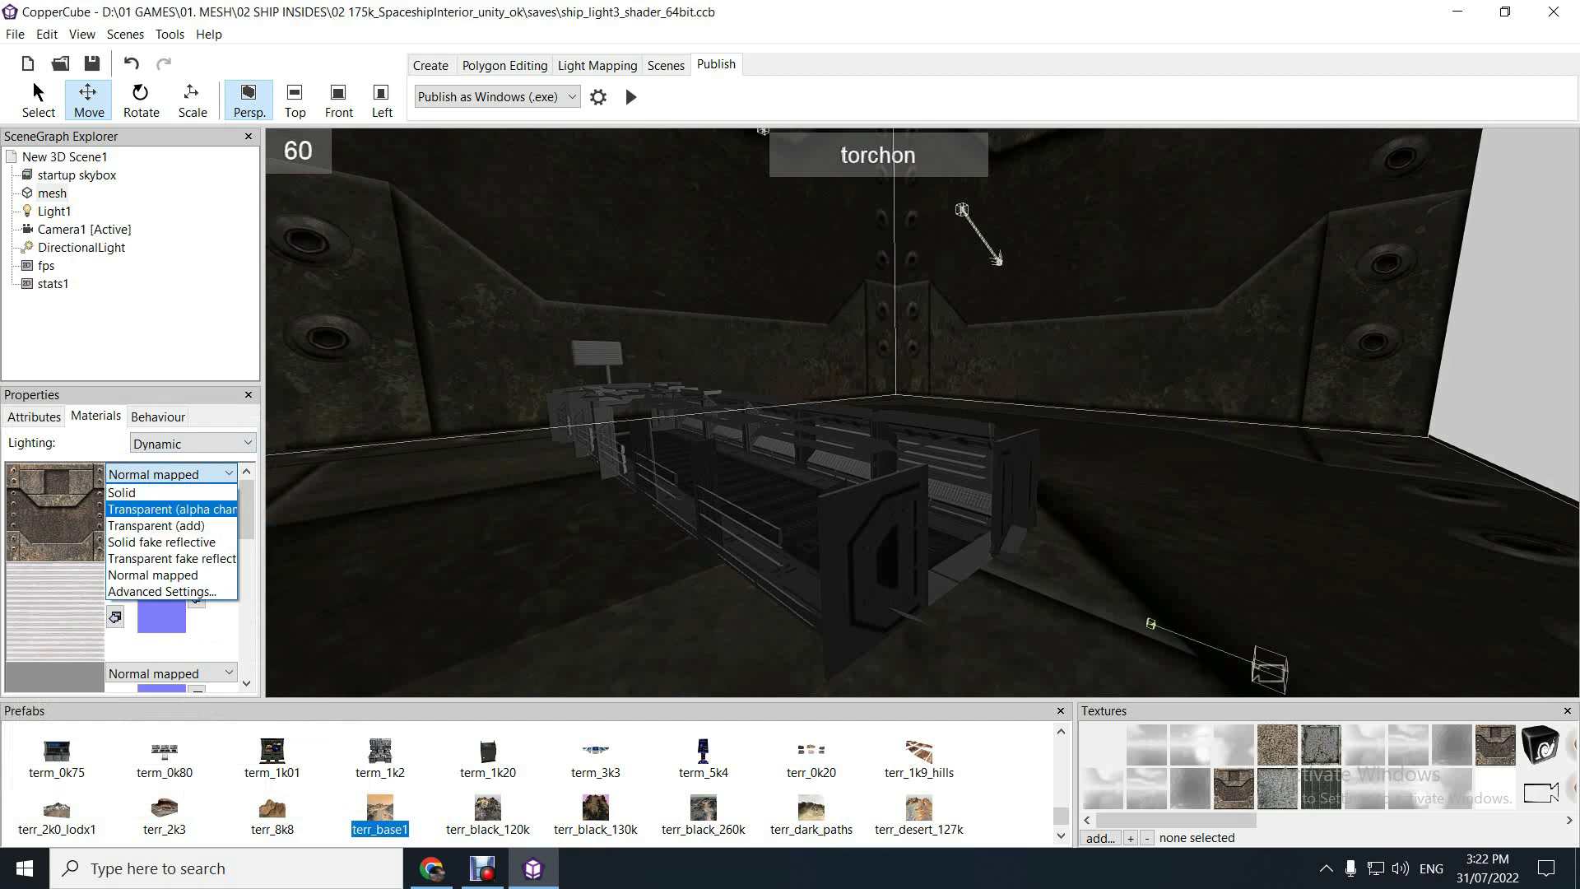
{"action": "key", "text": "Up"}
{"action": "key", "text": "Up"}
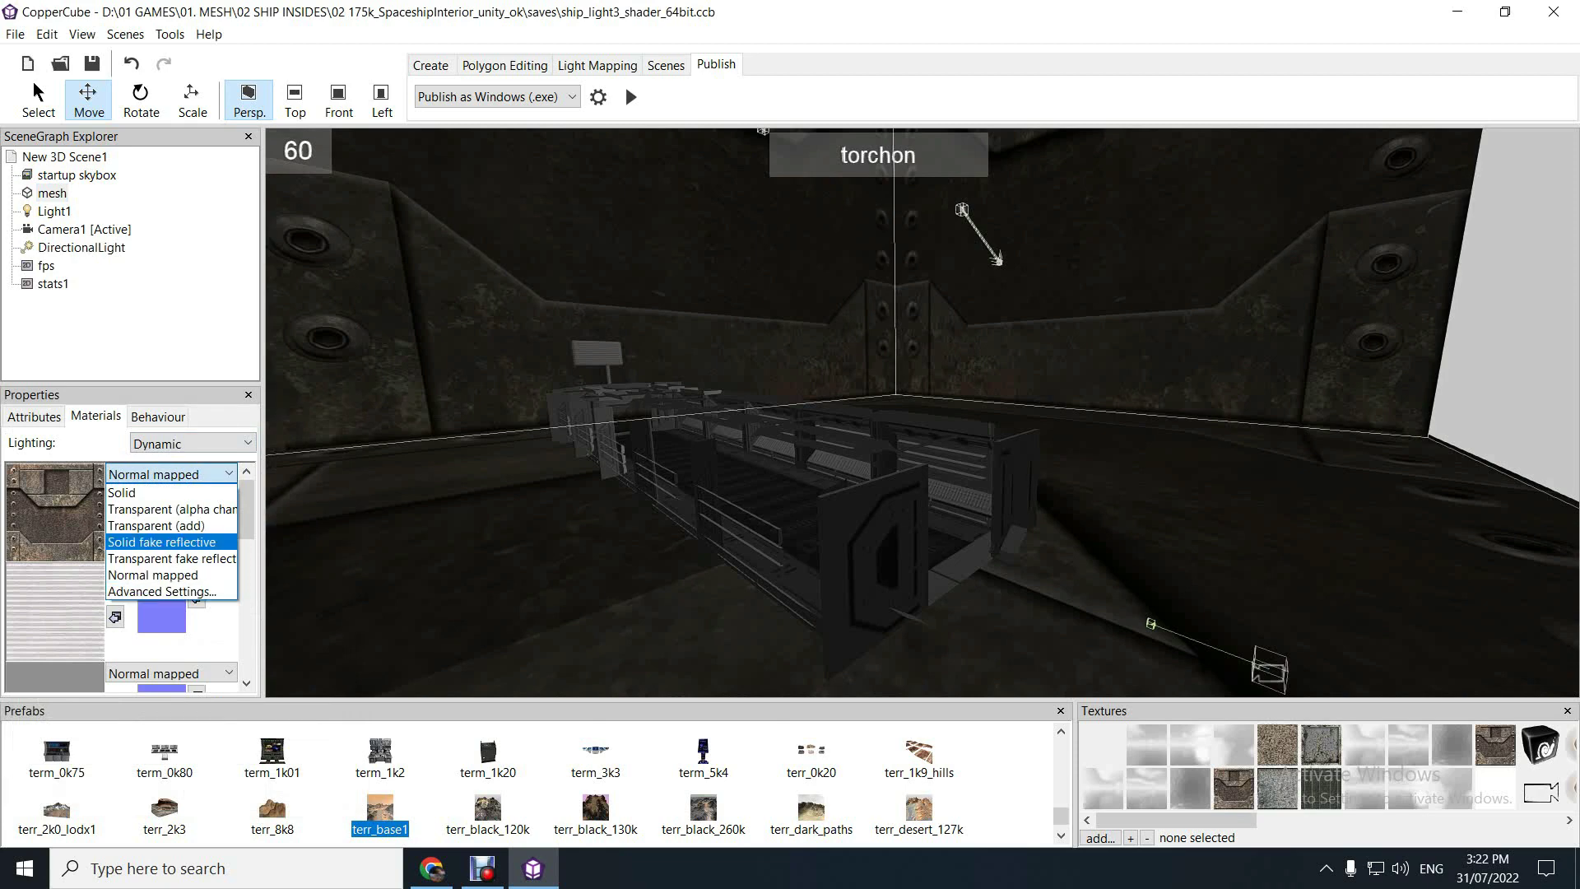
{"action": "key", "text": "Down"}
{"action": "key", "text": "Down"}
{"action": "key", "text": "Down"}
{"action": "key", "text": "Home"}
{"action": "key", "text": "Escape"}
Reselect the ship mesh and show its materials in the irrEdit/Irrlicht Properties window
{"action": "left_click", "coordinate": [52, 192]}
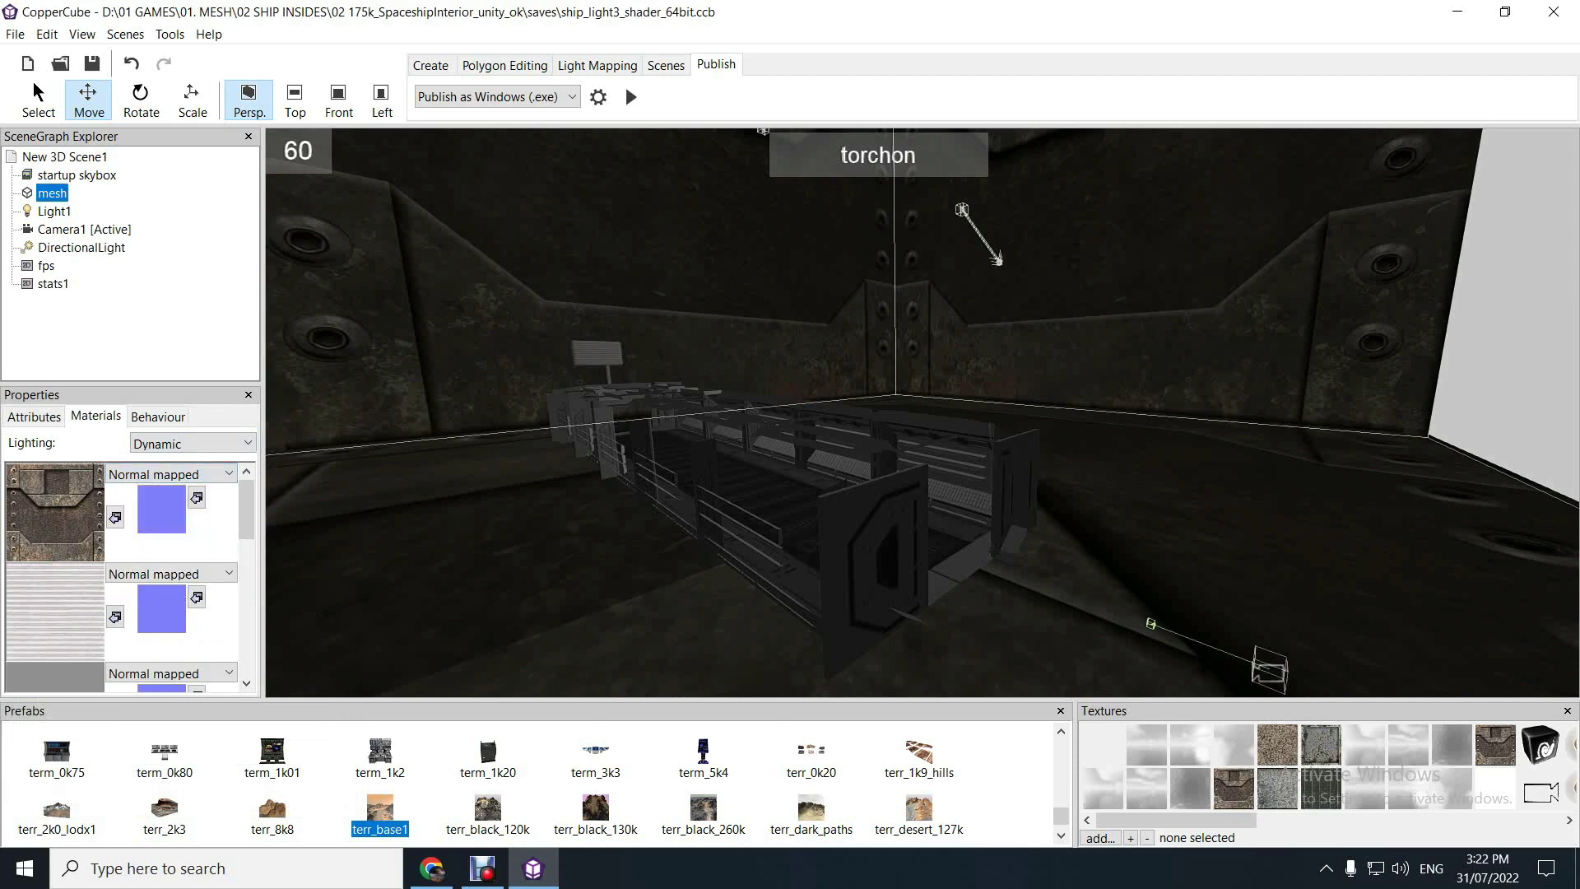
{"action": "left_click", "coordinate": [77, 174]}
{"action": "left_click", "coordinate": [52, 193]}
{"action": "left_click", "coordinate": [82, 33]}
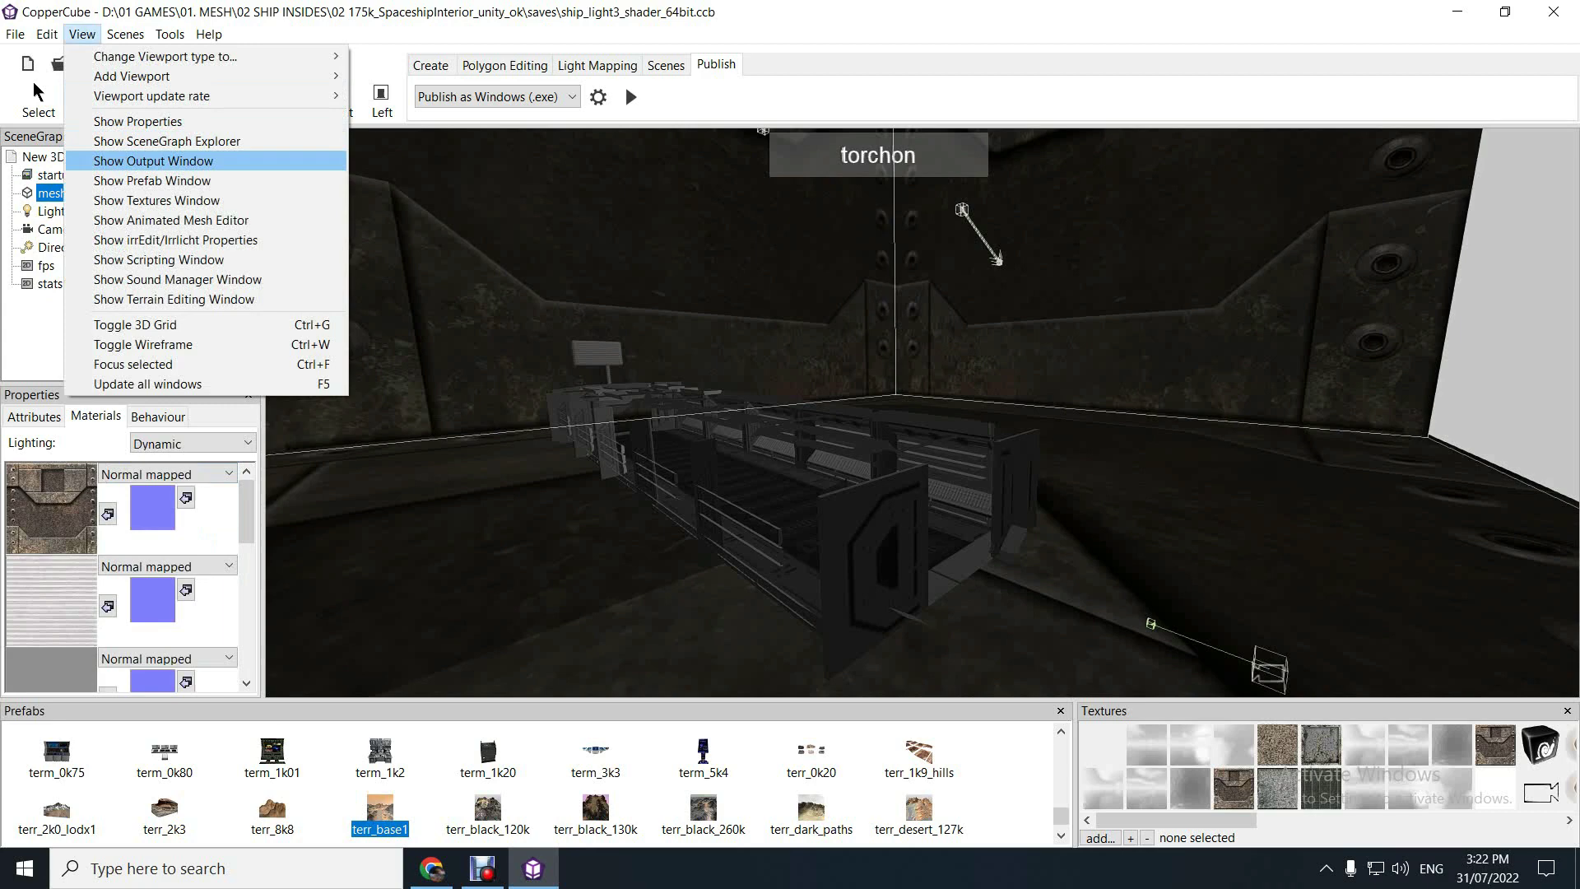
{"action": "left_click", "coordinate": [165, 239]}
{"action": "left_click", "coordinate": [1197, 158]}
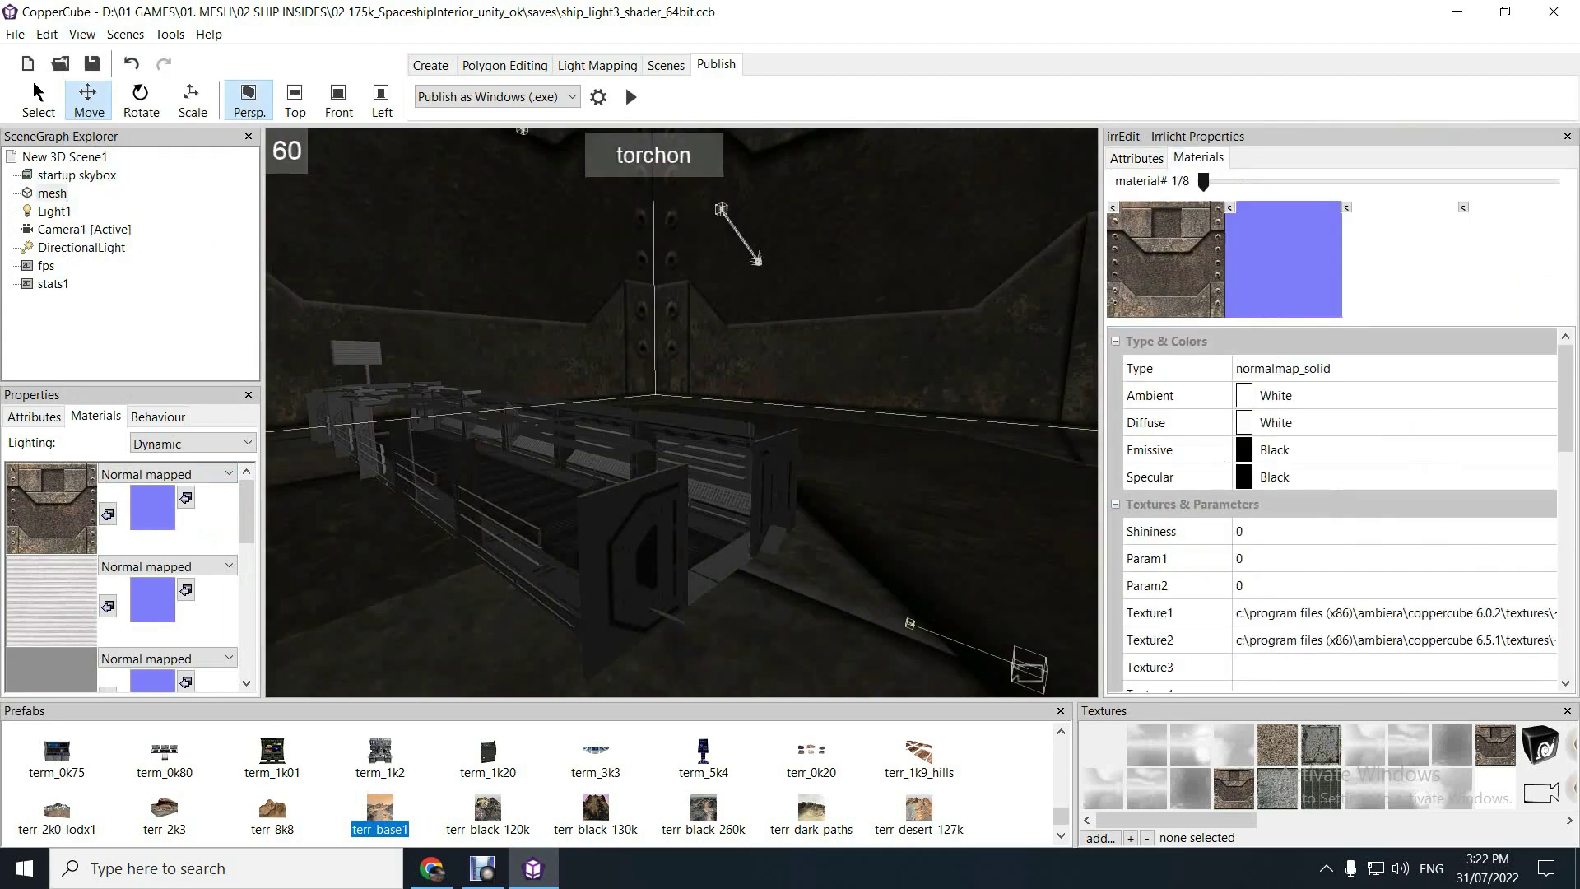
Examine the full list of Irrlicht types for material 1/8, from solid to the parallaxmap variants, and close the extra properties window
{"action": "left_click", "coordinate": [1381, 368]}
{"action": "left_click", "coordinate": [1542, 368]}
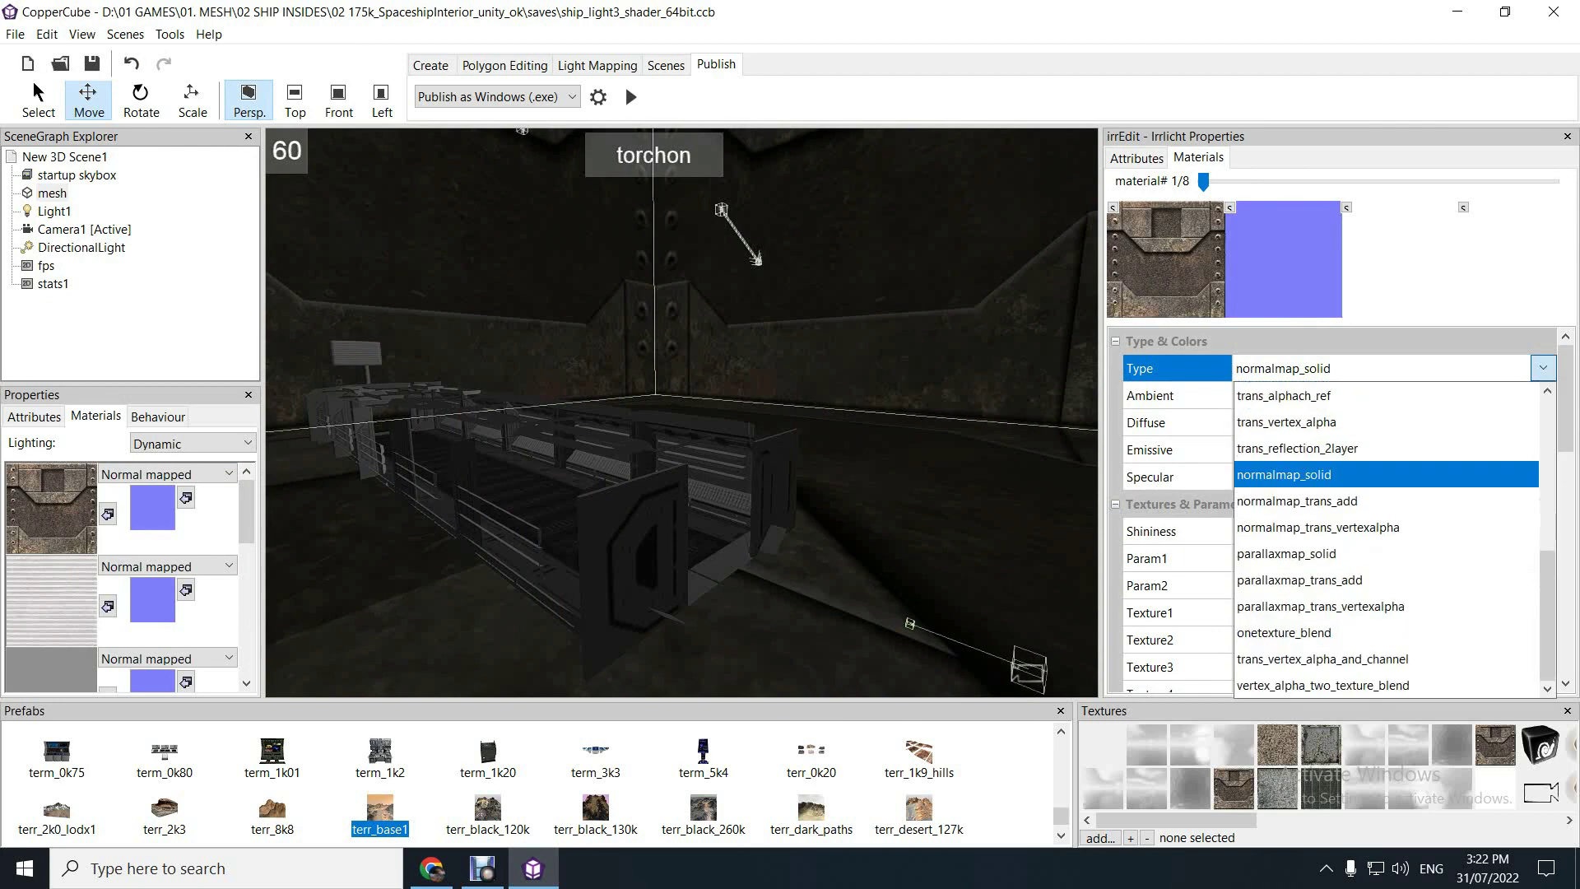
{"action": "key", "text": "Up"}
{"action": "key", "text": "Up"}
{"action": "key", "text": "Up"}
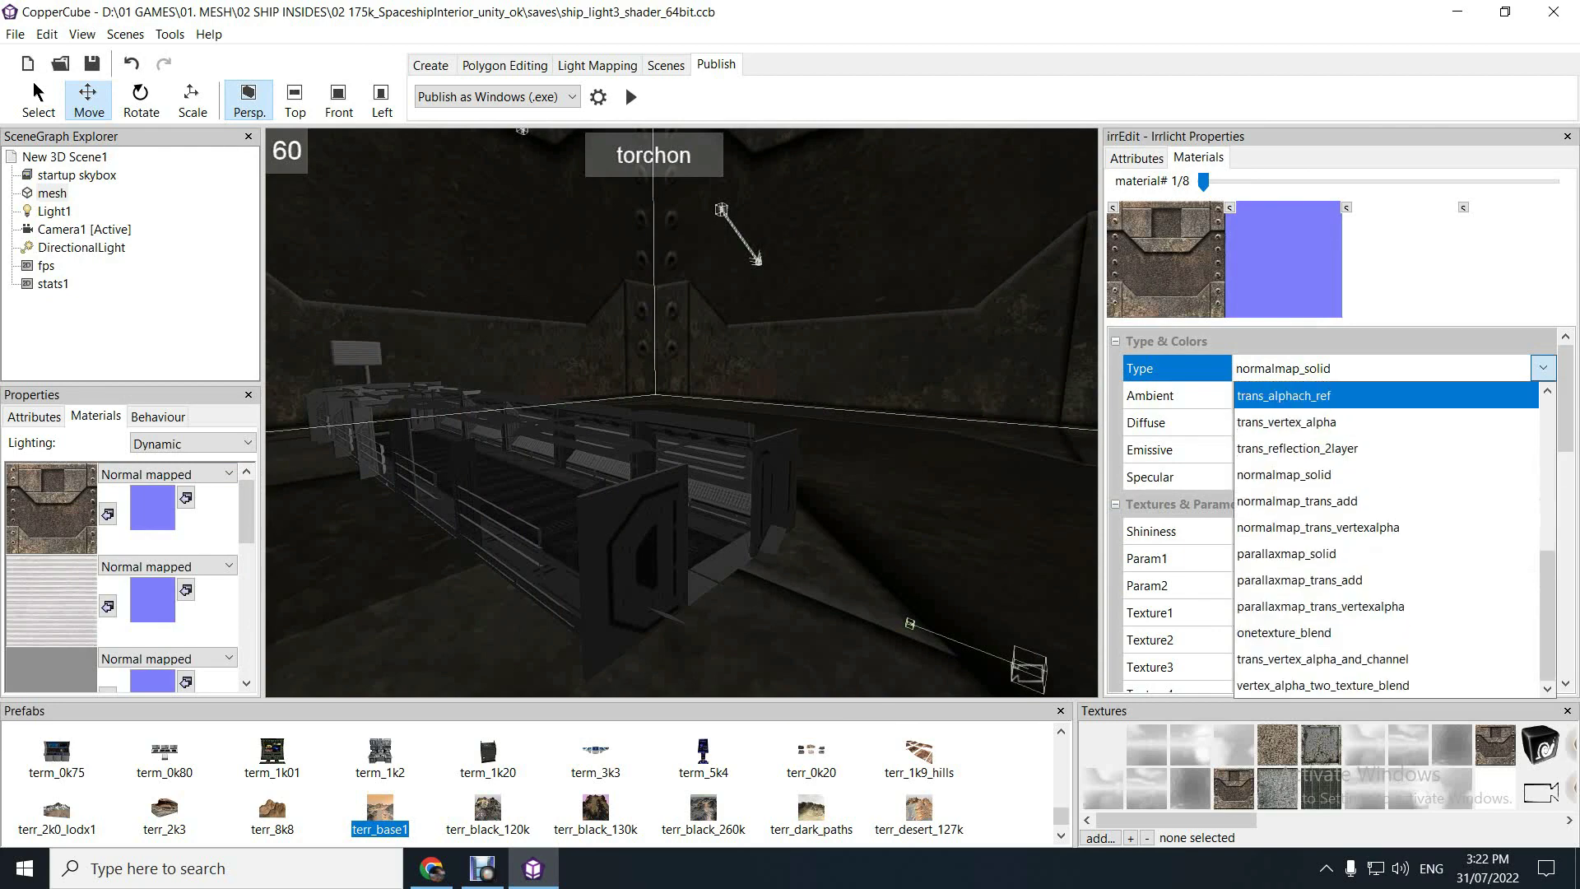
{"action": "key", "text": "Up"}
{"action": "key", "text": "Up"}
{"action": "key", "text": "Up"}
{"action": "key", "text": "Up"}
{"action": "key", "text": "Up"}
{"action": "key", "text": "Up"}
{"action": "key", "text": "Up"}
{"action": "key", "text": "Up"}
{"action": "key", "text": "Up"}
{"action": "key", "text": "Up"}
{"action": "key", "text": "Up"}
{"action": "key", "text": "Up"}
{"action": "key", "text": "Up"}
{"action": "key", "text": "Up"}
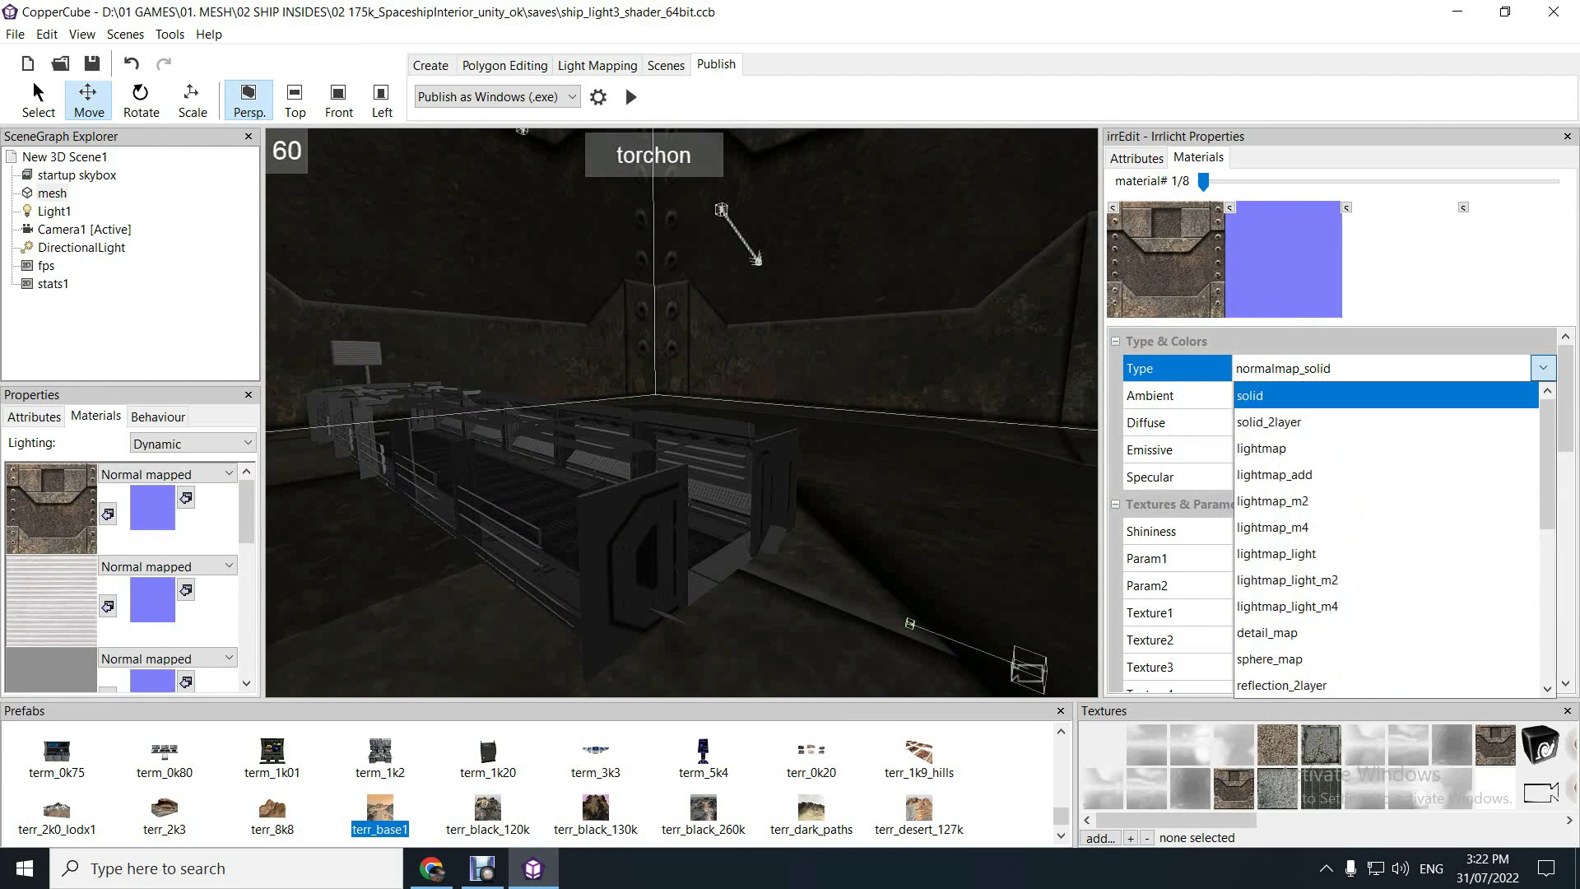
{"action": "key", "text": "Down"}
{"action": "key", "text": "Down"}
{"action": "key", "text": "Down"}
{"action": "key", "text": "Down"}
{"action": "key", "text": "Down"}
{"action": "key", "text": "Down"}
{"action": "key", "text": "Down"}
{"action": "key", "text": "Down"}
{"action": "key", "text": "Down"}
{"action": "key", "text": "Down"}
{"action": "key", "text": "Down"}
{"action": "key", "text": "Down"}
{"action": "key", "text": "Down"}
{"action": "key", "text": "Down"}
{"action": "key", "text": "Down"}
{"action": "key", "text": "Down"}
{"action": "key", "text": "Down"}
{"action": "key", "text": "Down"}
{"action": "key", "text": "Down"}
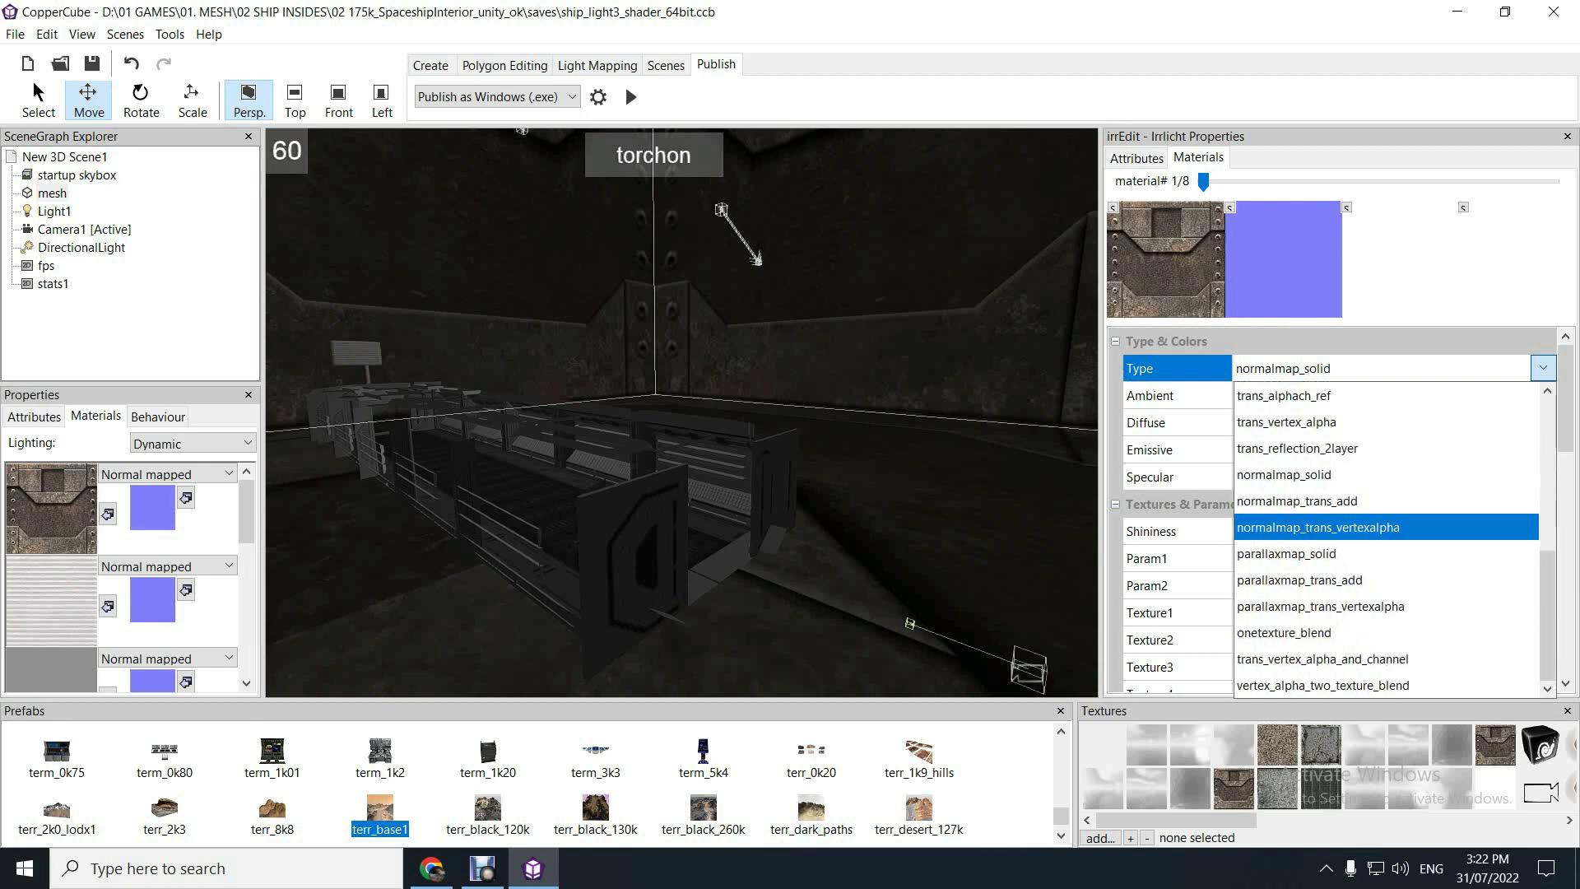
{"action": "key", "text": "Down"}
{"action": "key", "text": "Down"}
{"action": "key", "text": "Down"}
{"action": "key", "text": "Down"}
{"action": "key", "text": "Down"}
{"action": "key", "text": "Down"}
{"action": "key", "text": "Up"}
{"action": "key", "text": "Up"}
{"action": "key", "text": "Up"}
{"action": "key", "text": "Up"}
{"action": "key", "text": "Up"}
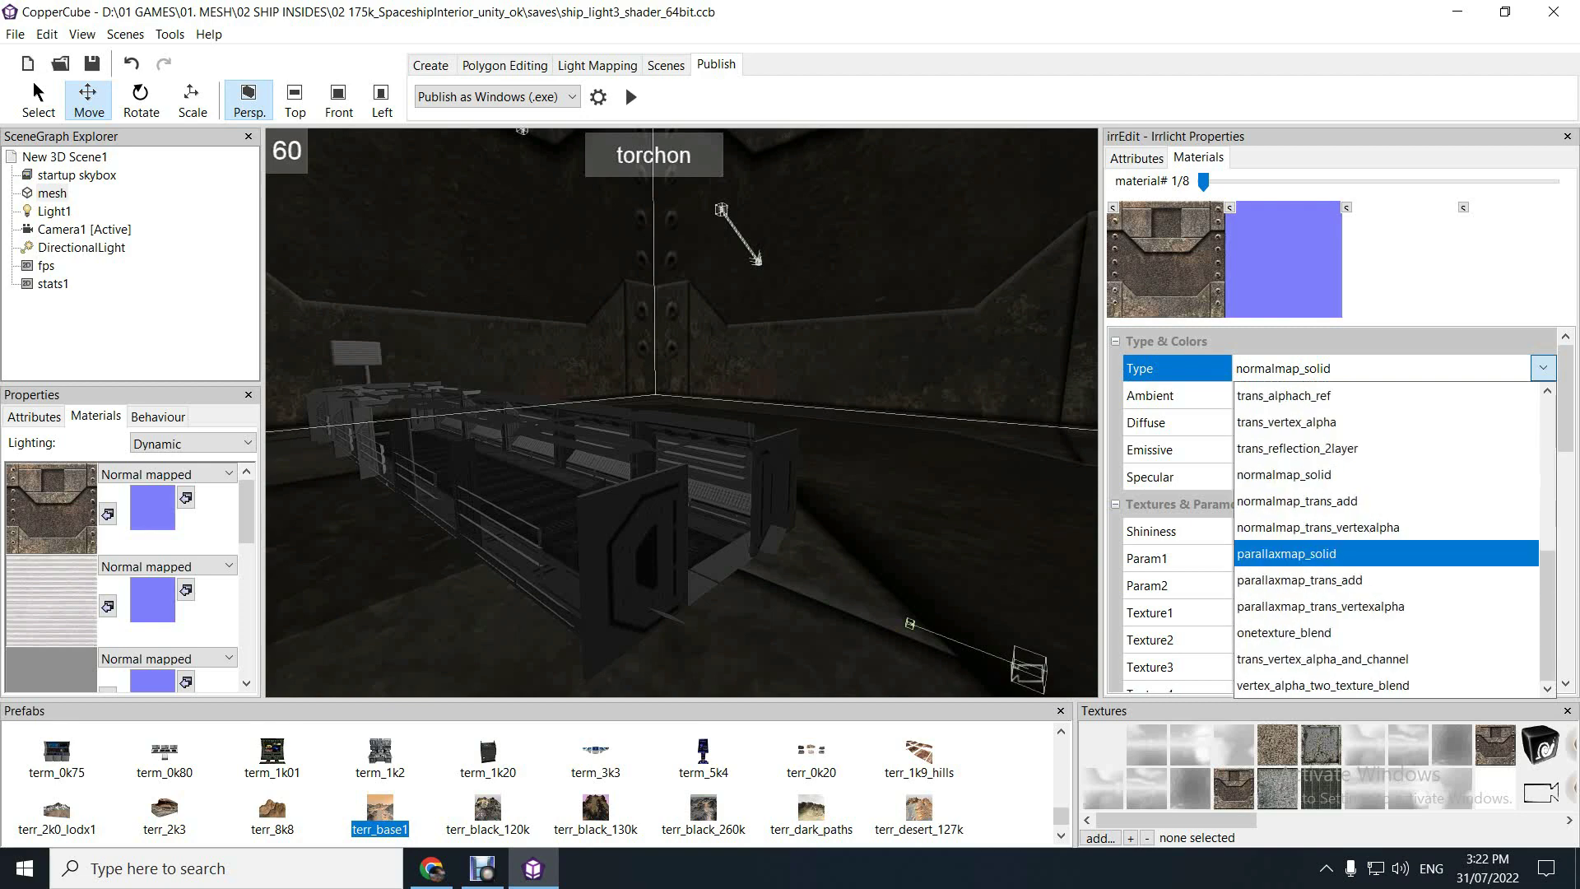
{"action": "key", "text": "Up"}
{"action": "key", "text": "Up"}
{"action": "key", "text": "Down"}
{"action": "key", "text": "Down"}
{"action": "key", "text": "Down"}
{"action": "key", "text": "Down"}
{"action": "key", "text": "Down"}
{"action": "scroll", "coordinate": [1387, 539], "scroll_direction": "up", "scroll_amount": 5}
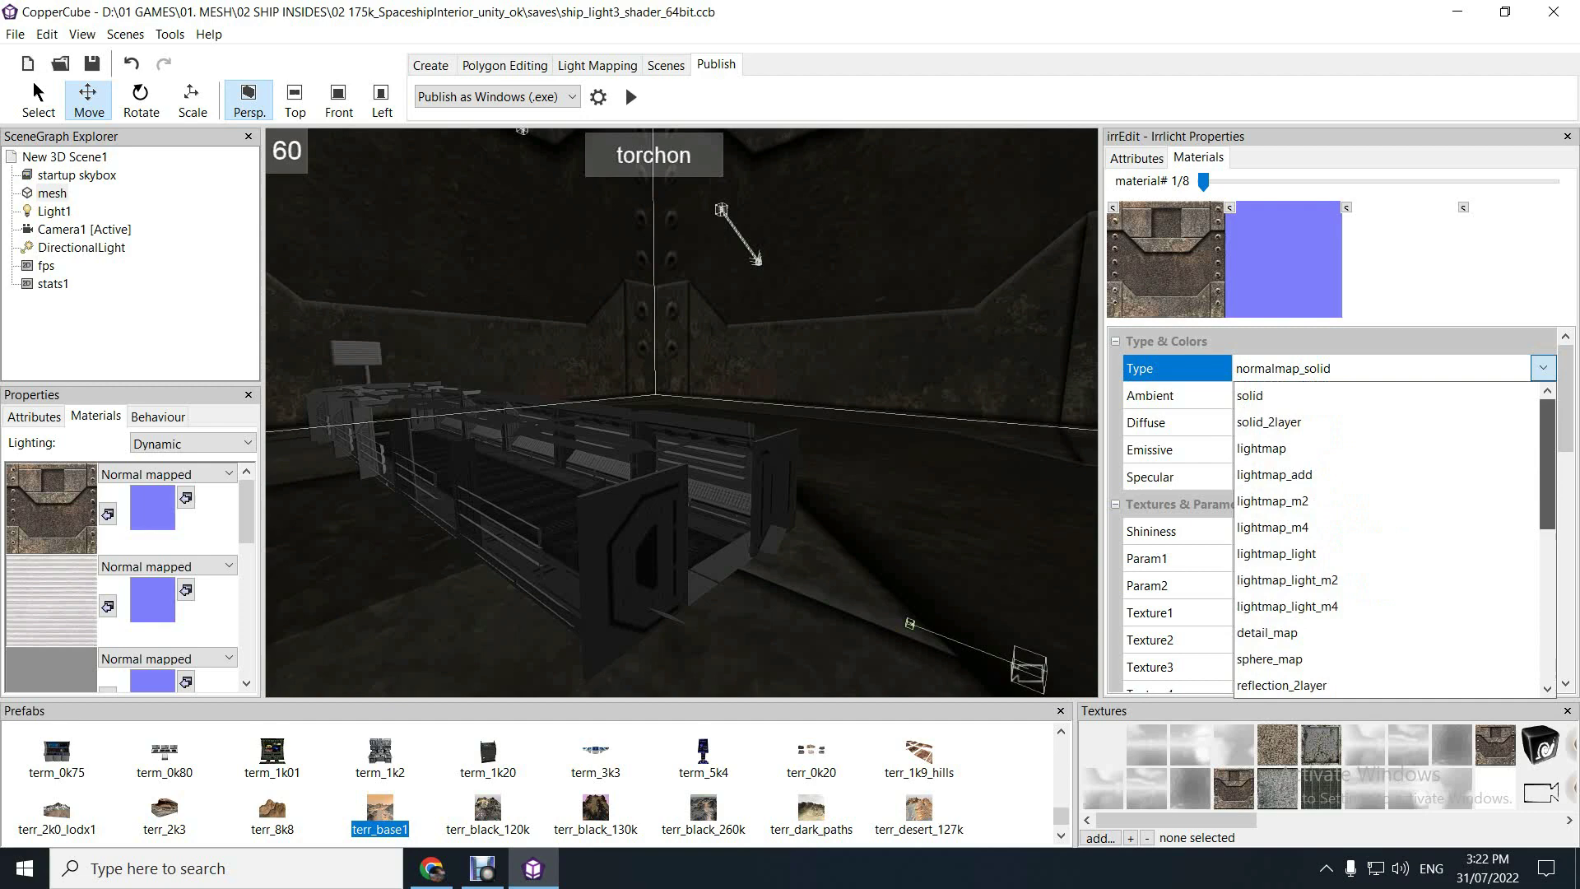
{"action": "key", "text": "Home"}
{"action": "key", "text": "Down"}
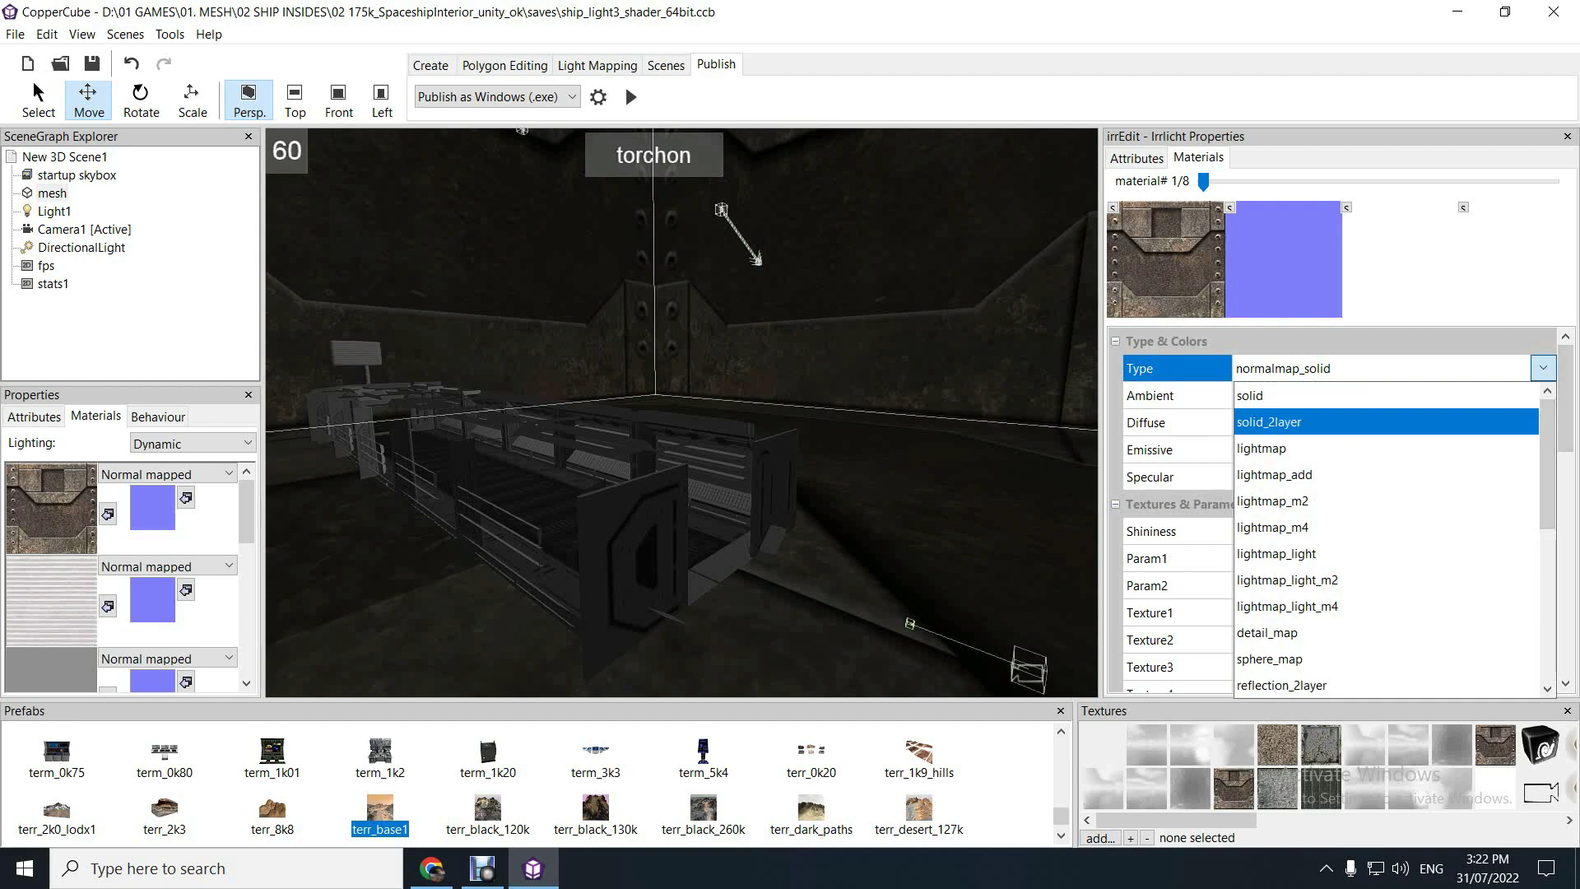
{"action": "key", "text": "Up"}
{"action": "key", "text": "Escape"}
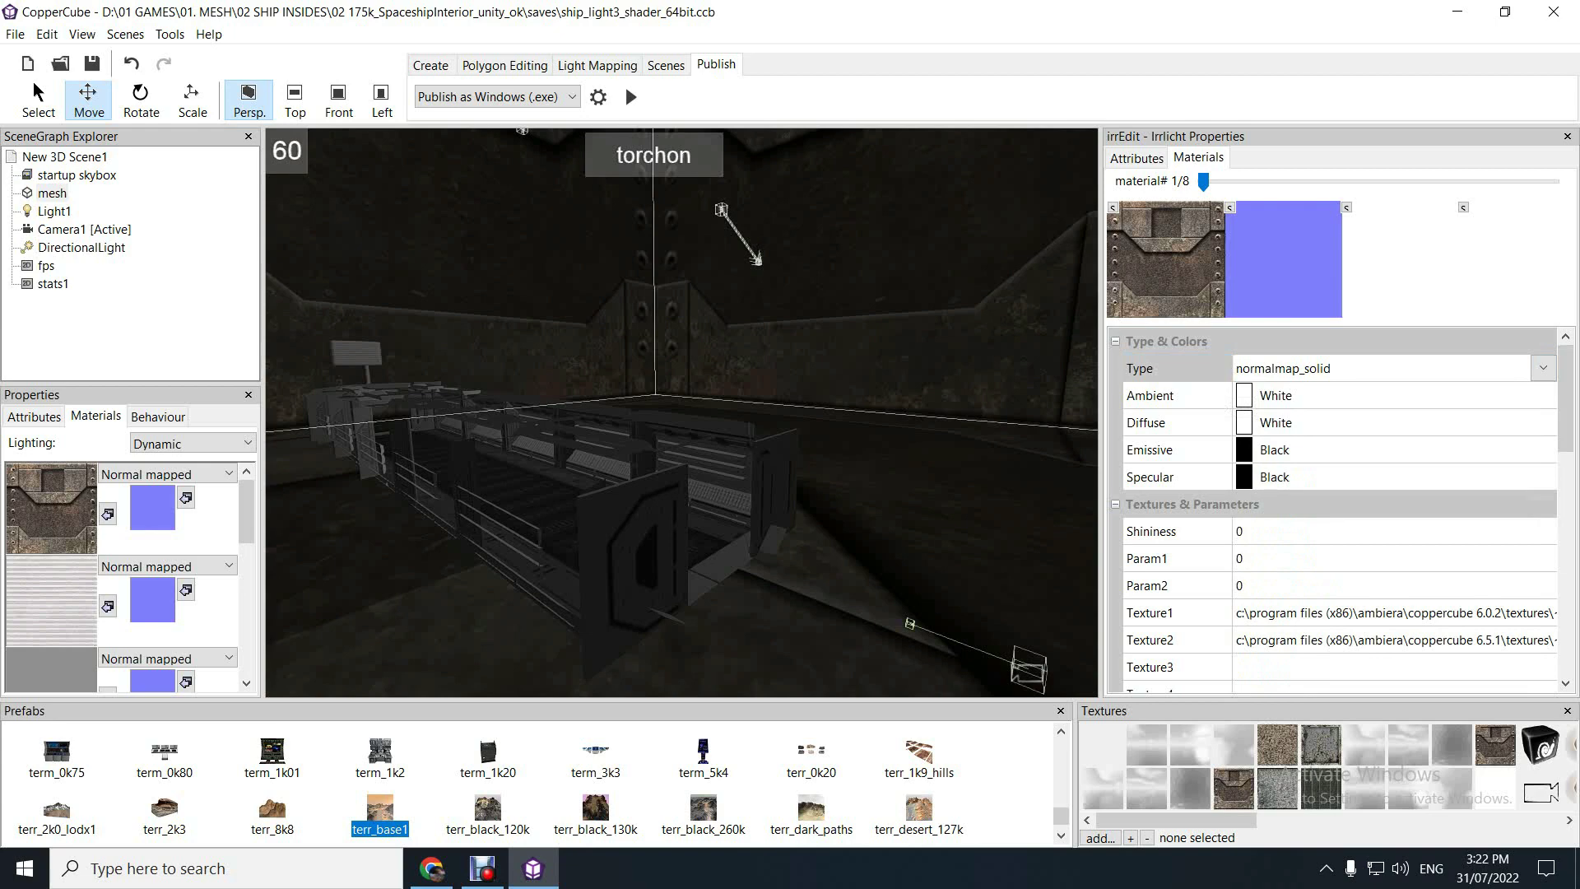
{"action": "key", "text": "Escape"}
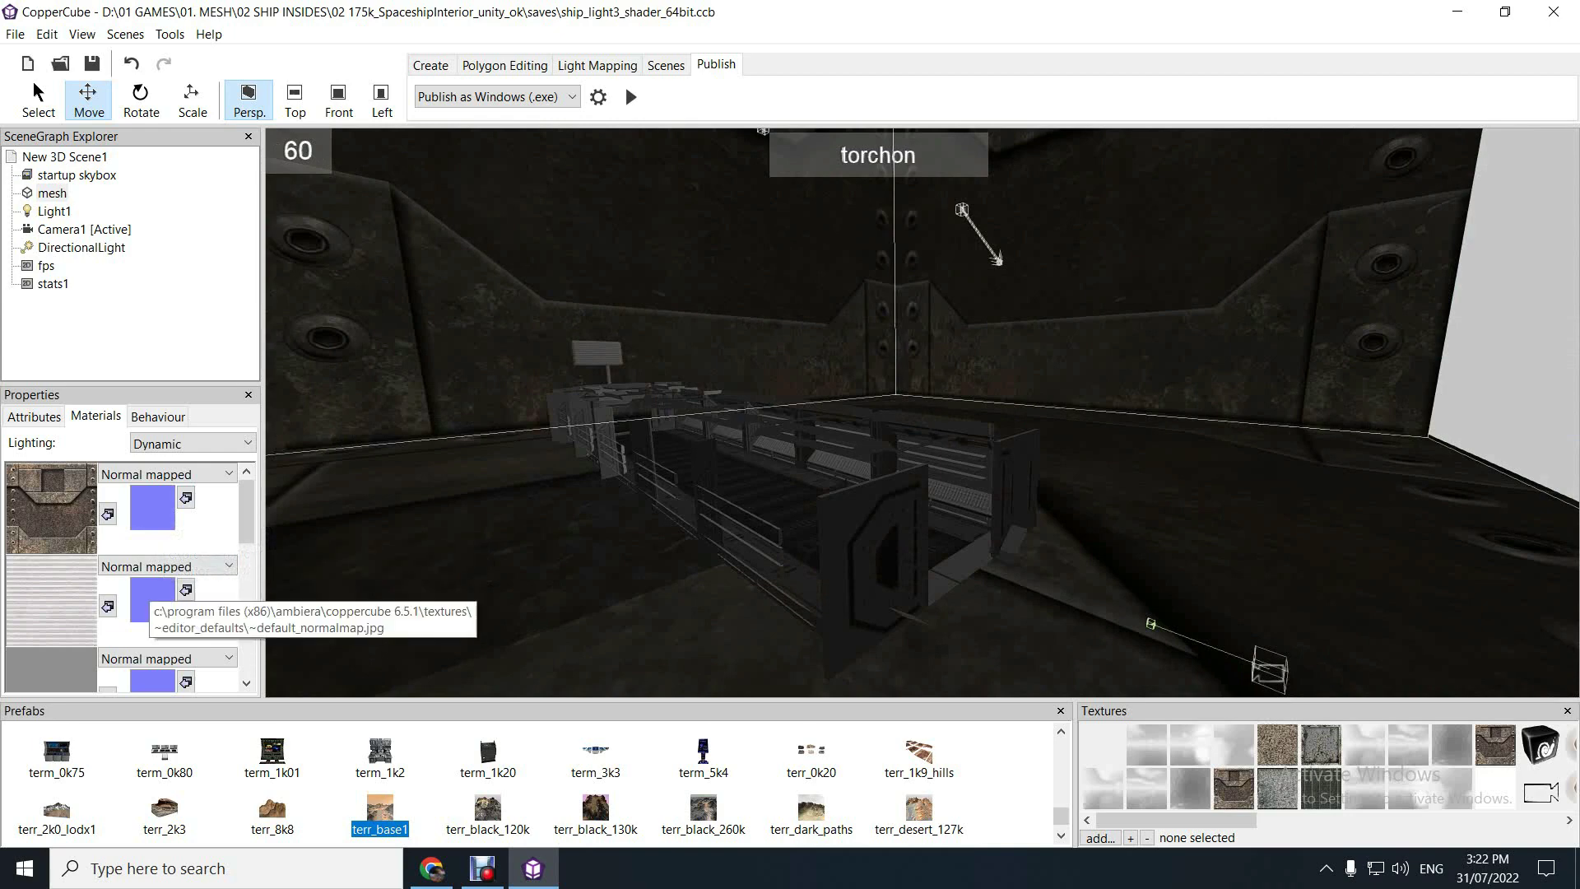
Review the basic material types for the mesh's first texture again, cancel the choice, and reselect the mesh
{"action": "left_click", "coordinate": [167, 474]}
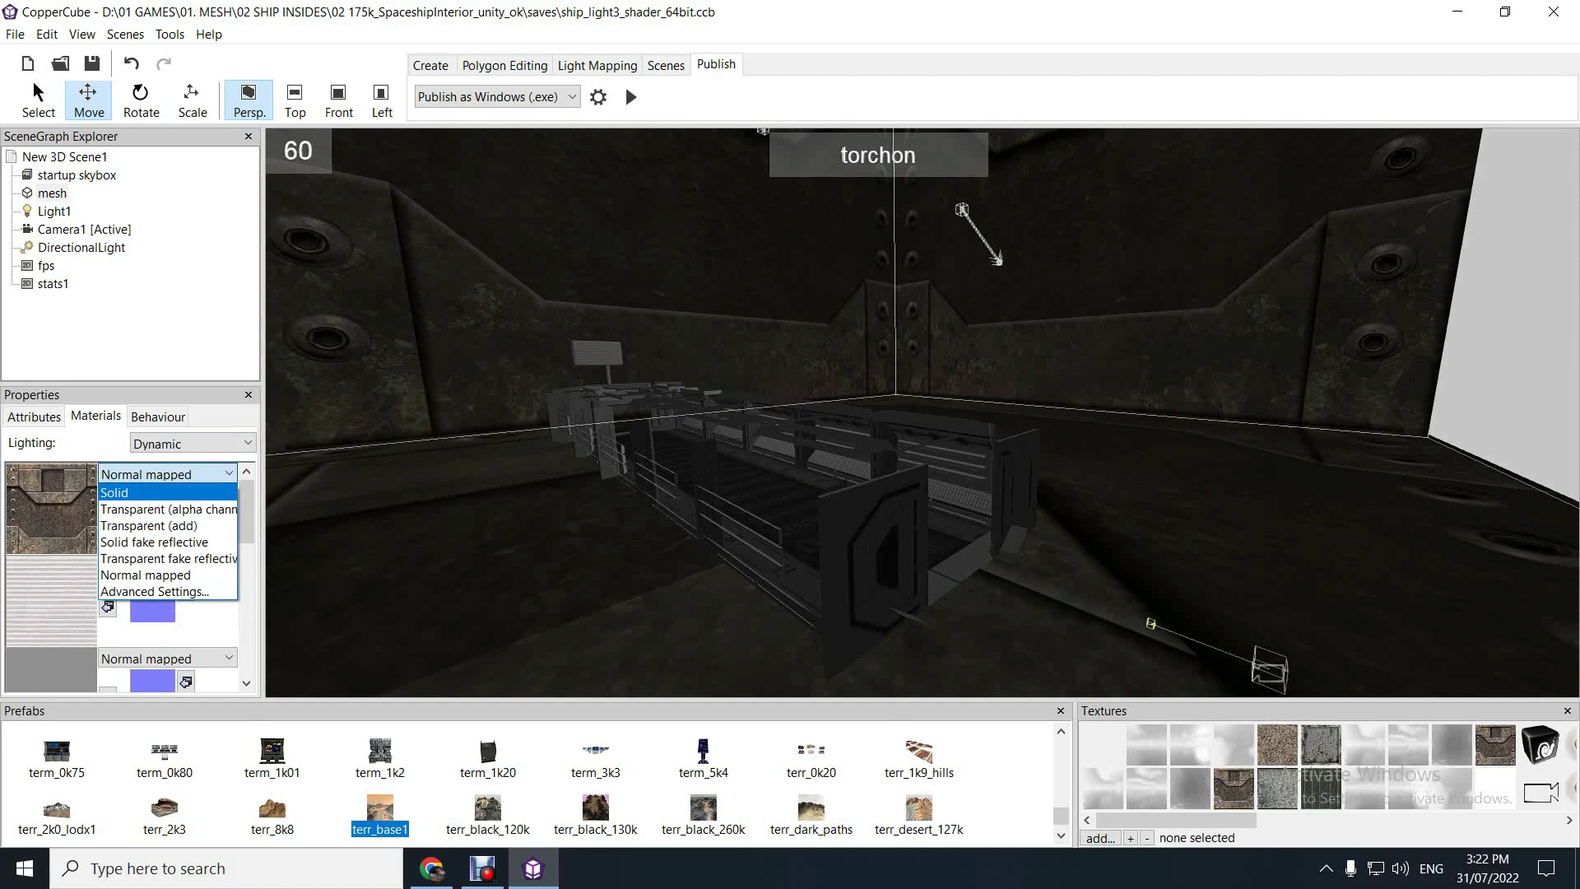
{"action": "key", "text": "Escape"}
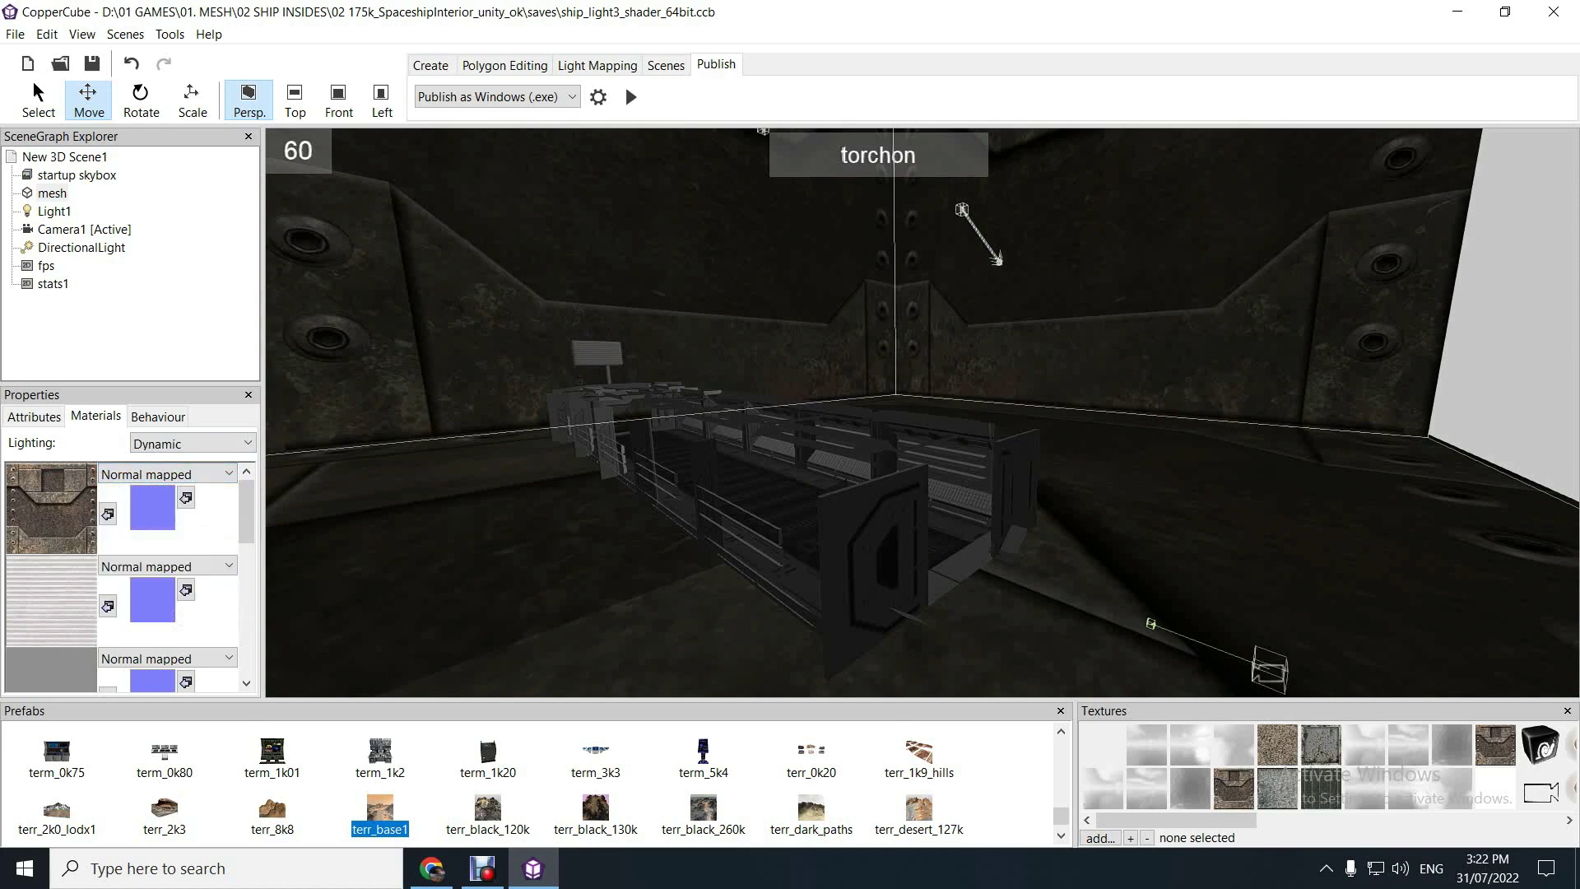
{"action": "left_click", "coordinate": [55, 211]}
{"action": "left_click", "coordinate": [52, 193]}
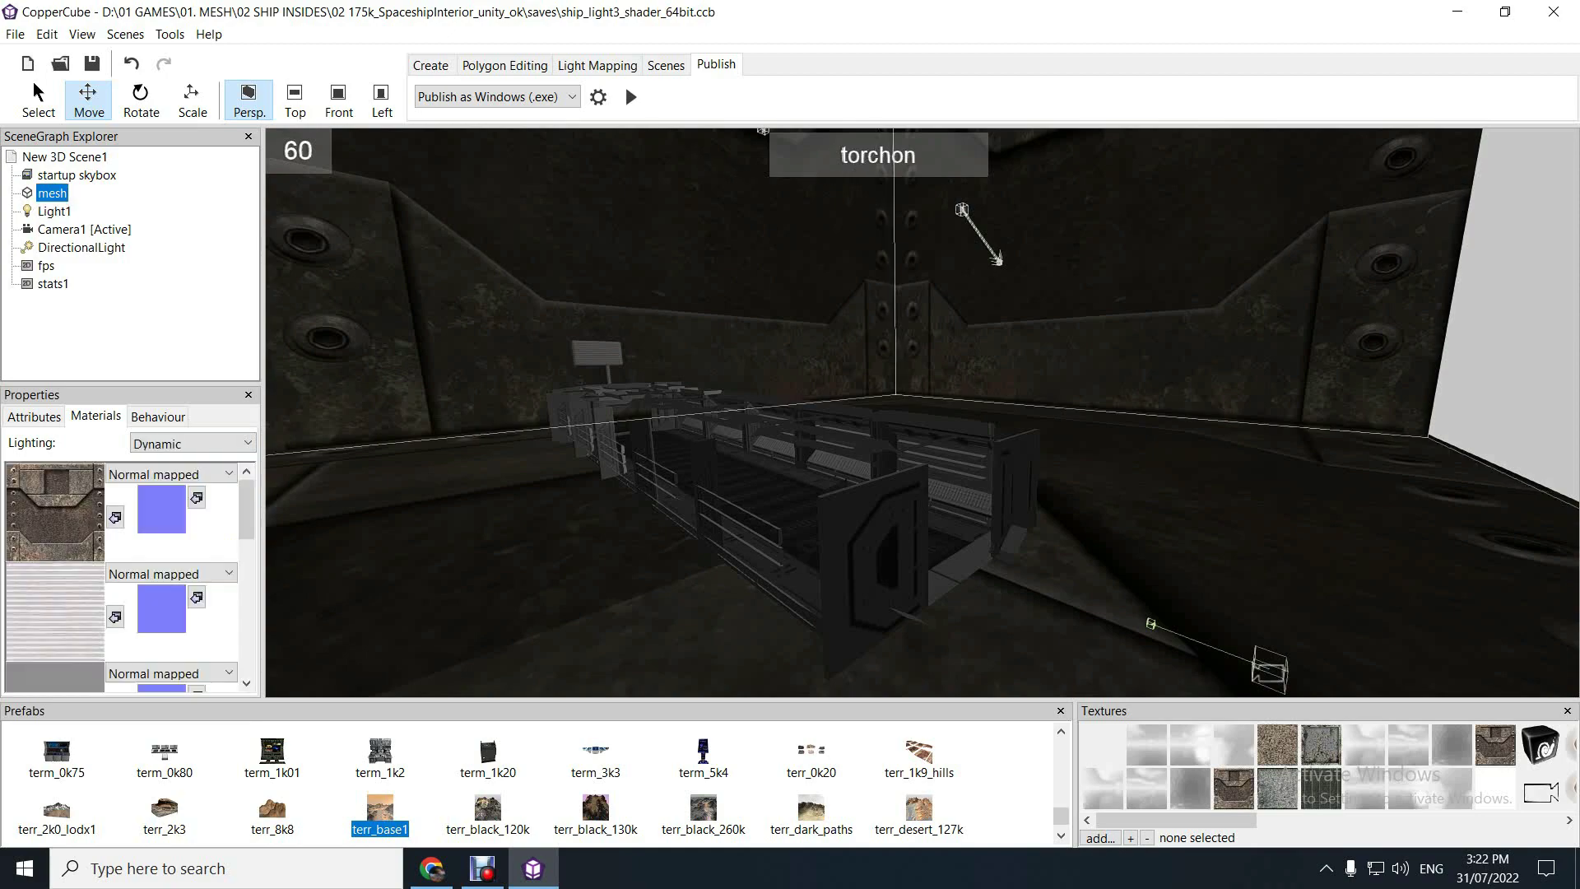
Look inside the ship's corridor and review the textures and normal maps in the mesh's material list
{"action": "left_click_drag", "start_coordinate": [921, 411], "coordinate": [997, 363]}
{"action": "key", "text": "Up"}
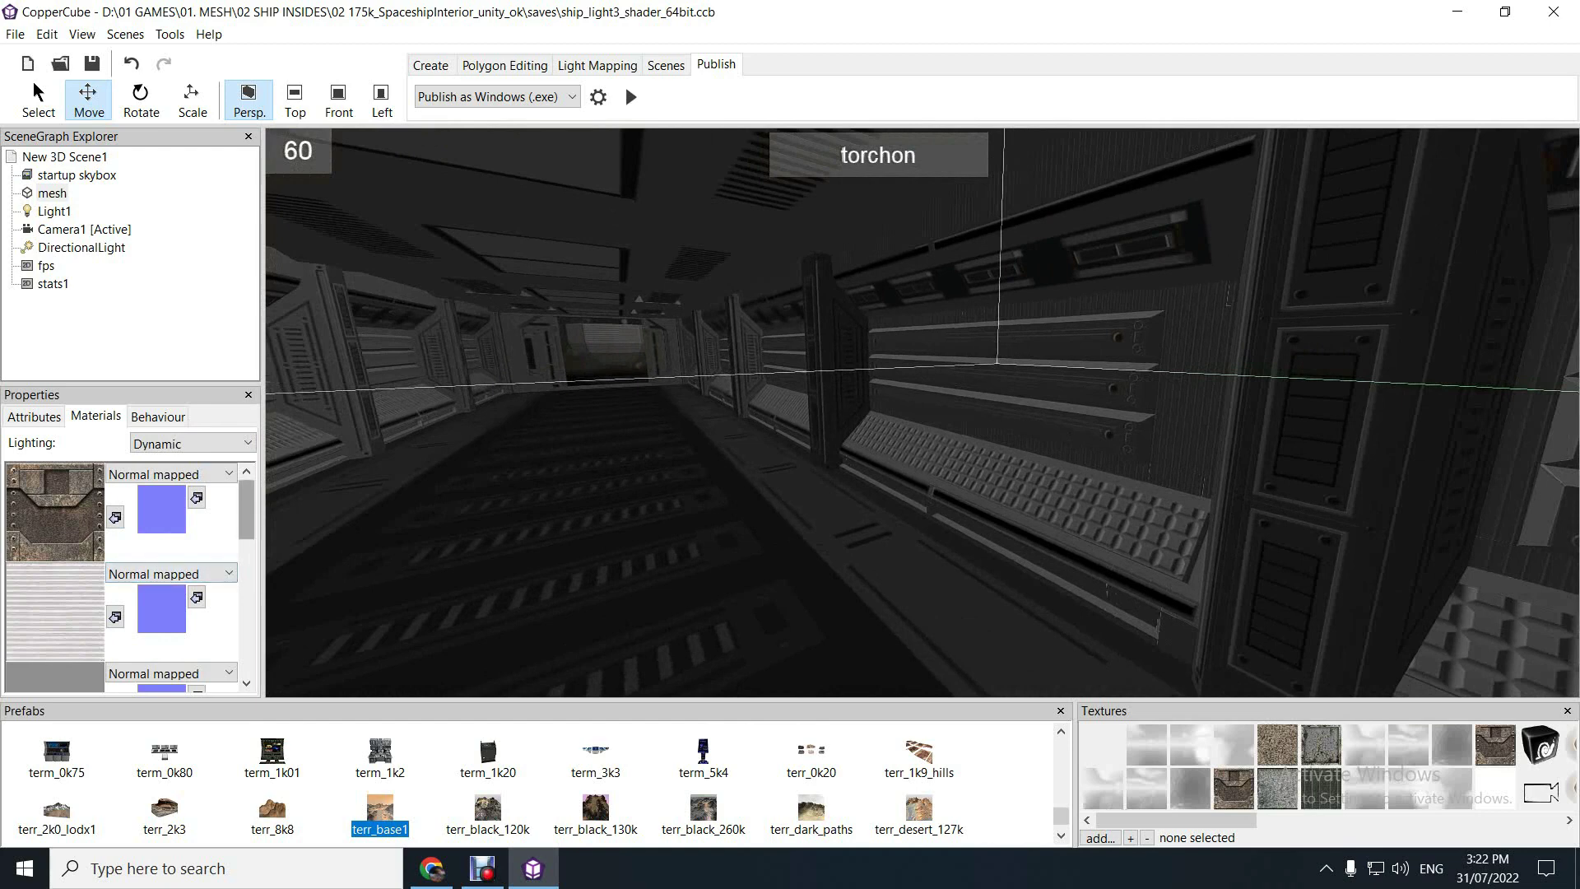
{"action": "scroll", "coordinate": [161, 621], "scroll_direction": "down", "scroll_amount": 1}
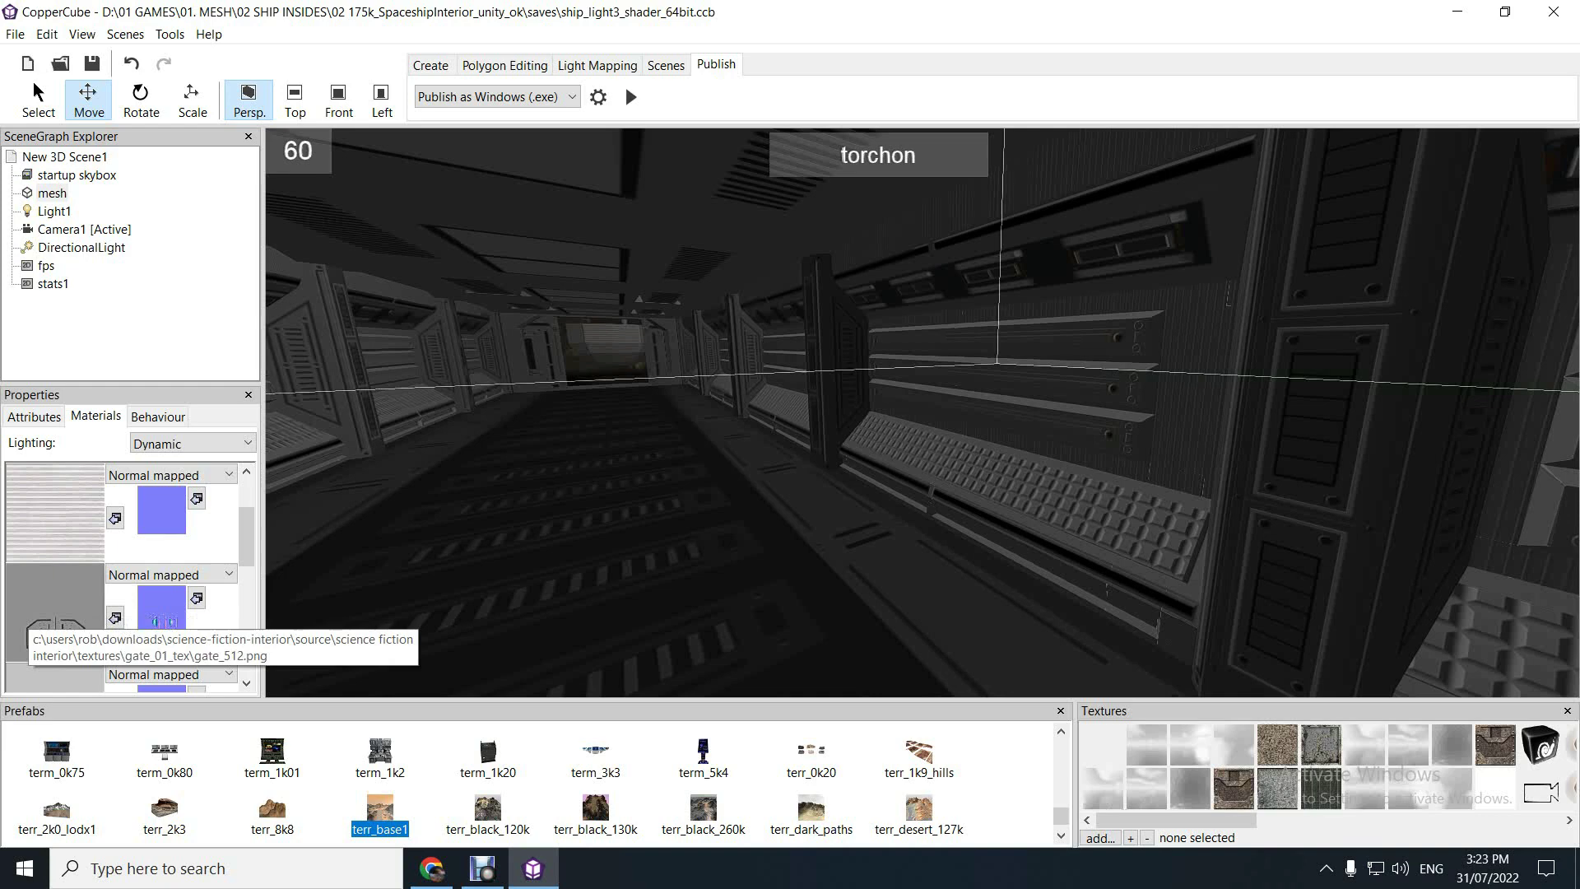
{"action": "mouse_move", "coordinate": [246, 537]}
{"action": "left_mouse_down"}
{"action": "mouse_move", "coordinate": [246, 622]}
{"action": "mouse_move", "coordinate": [246, 509]}
{"action": "left_mouse_up"}
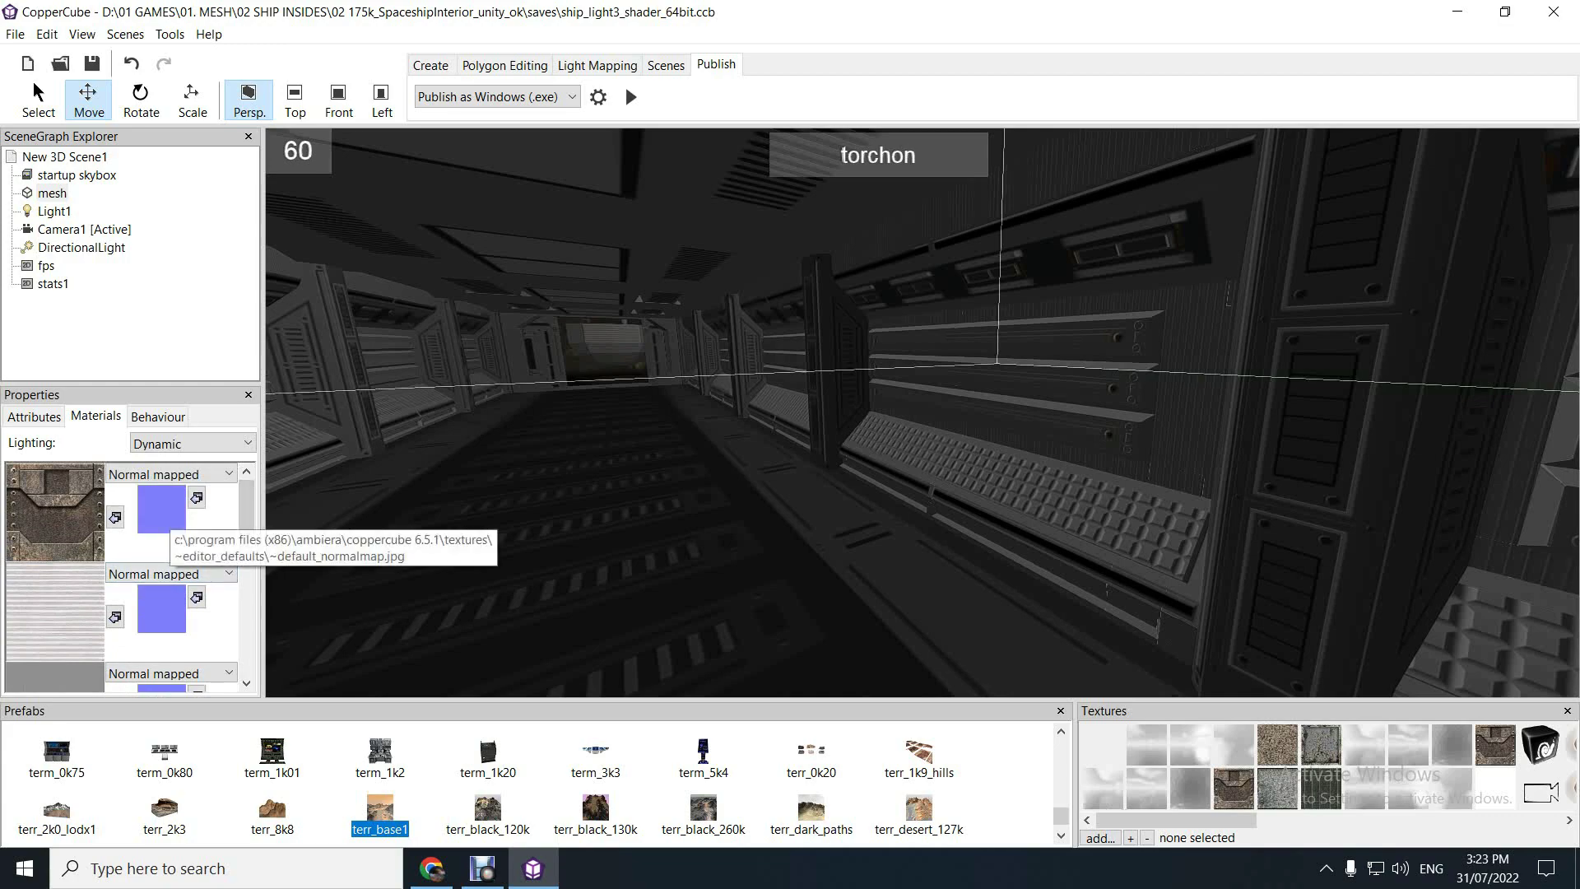
Inspect the ship's entrance and its corridor walls from several viewpoints in the 3D scene
{"action": "left_click_drag", "start_coordinate": [575, 493], "coordinate": [1032, 501]}
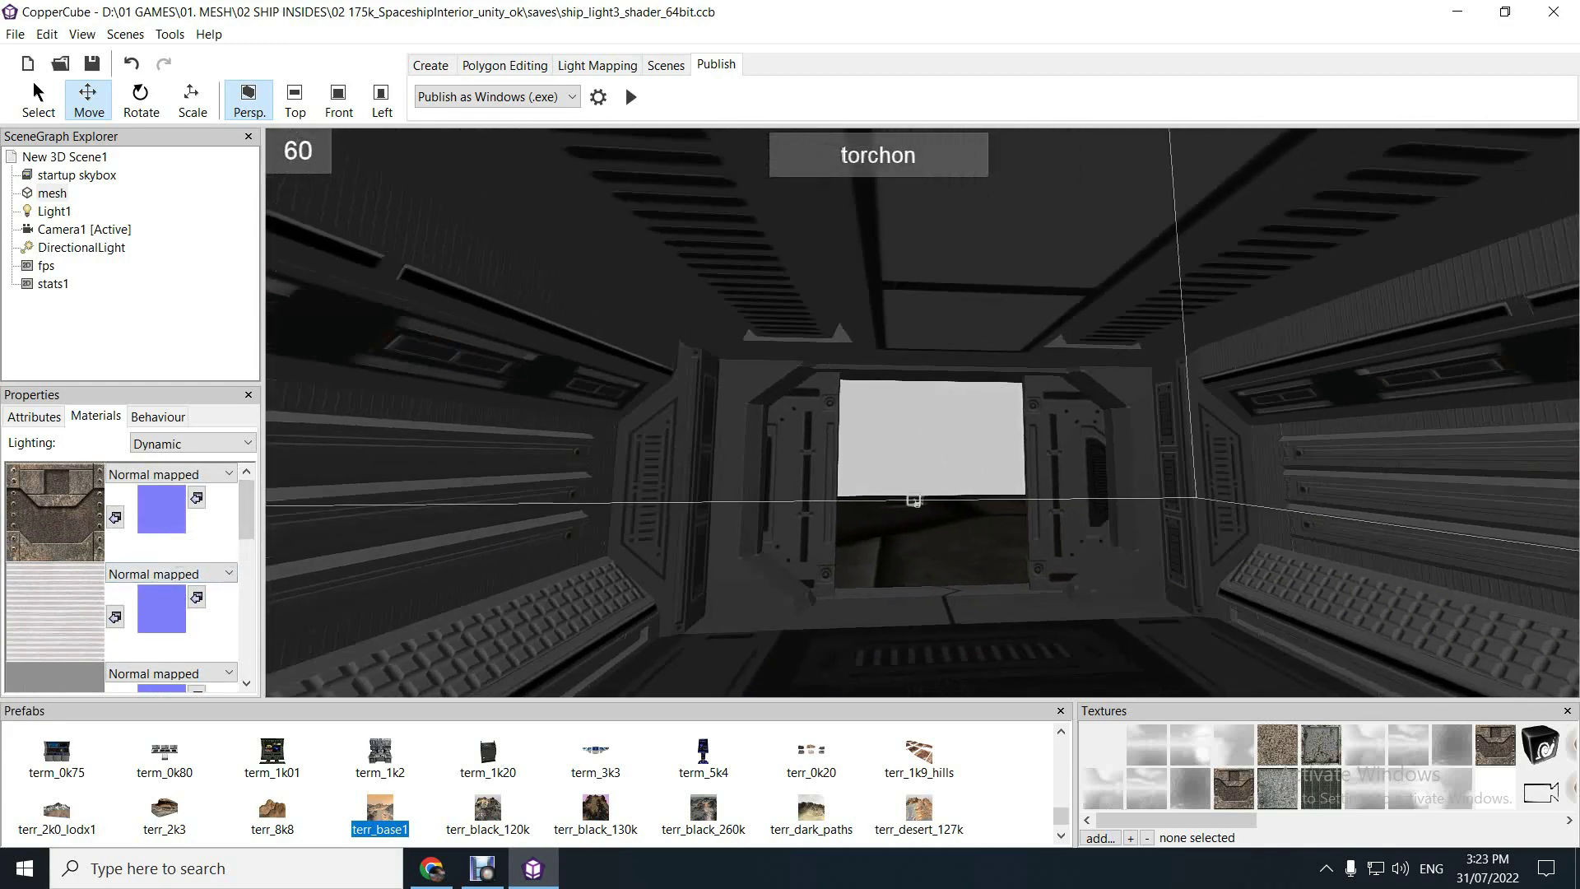
{"action": "scroll", "coordinate": [921, 413], "scroll_direction": "up", "scroll_amount": 6}
{"action": "left_click_drag", "start_coordinate": [493, 271], "coordinate": [905, 136]}
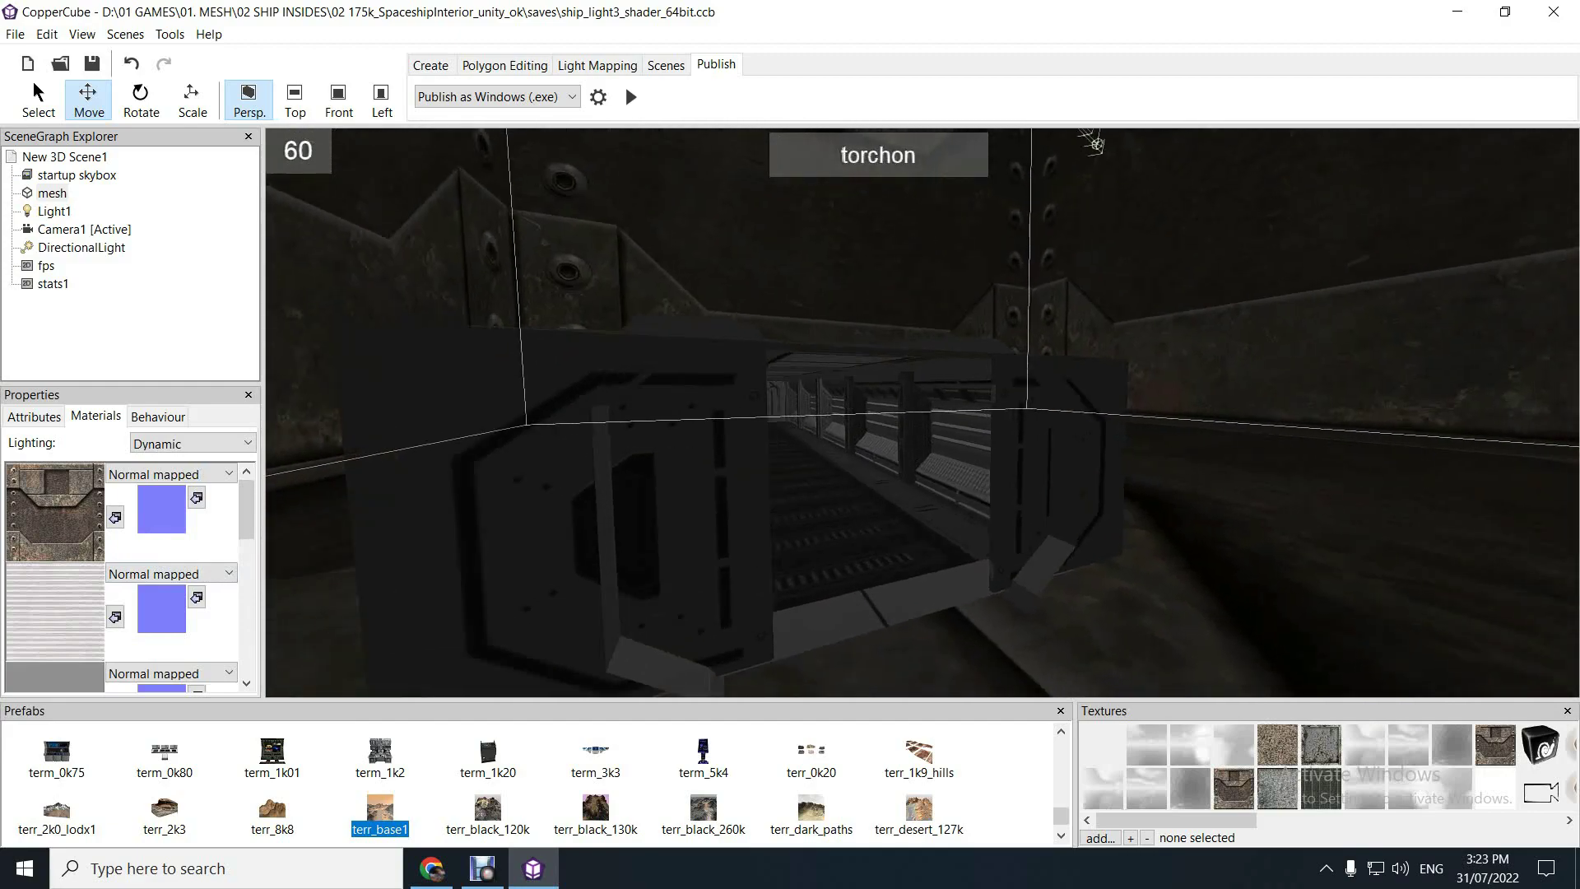
{"action": "scroll", "coordinate": [905, 136], "scroll_direction": "up", "scroll_amount": 6}
{"action": "scroll", "coordinate": [921, 413], "scroll_direction": "up", "scroll_amount": 3}
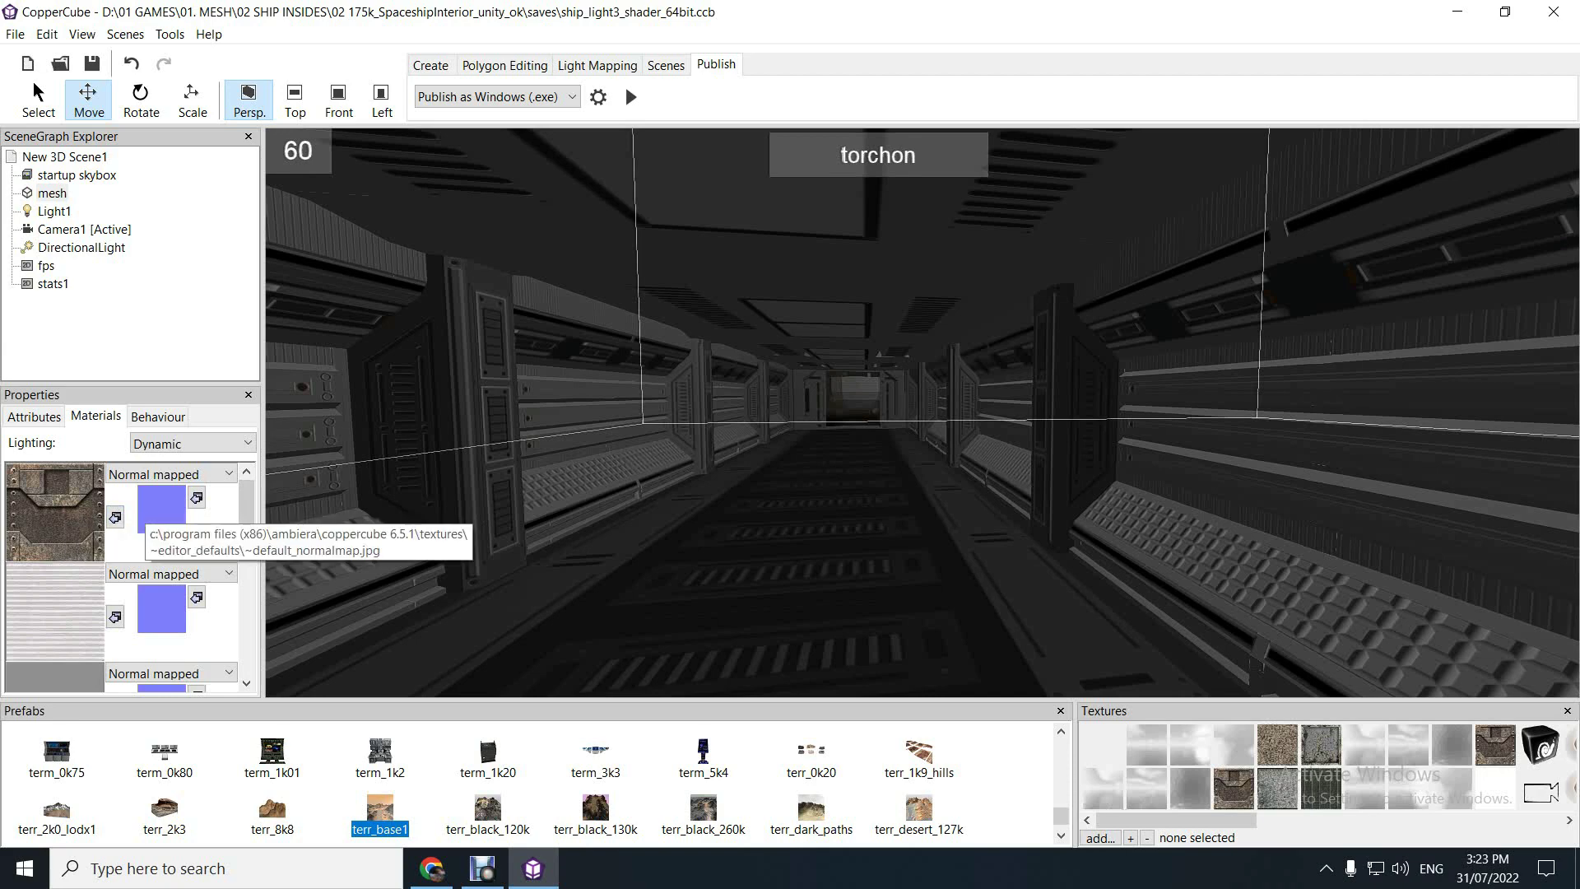
{"action": "right_click_drag", "start_coordinate": [922, 413], "coordinate": [494, 420]}
{"action": "key", "text": "w"}
{"action": "right_click_drag", "start_coordinate": [922, 412], "coordinate": [497, 403]}
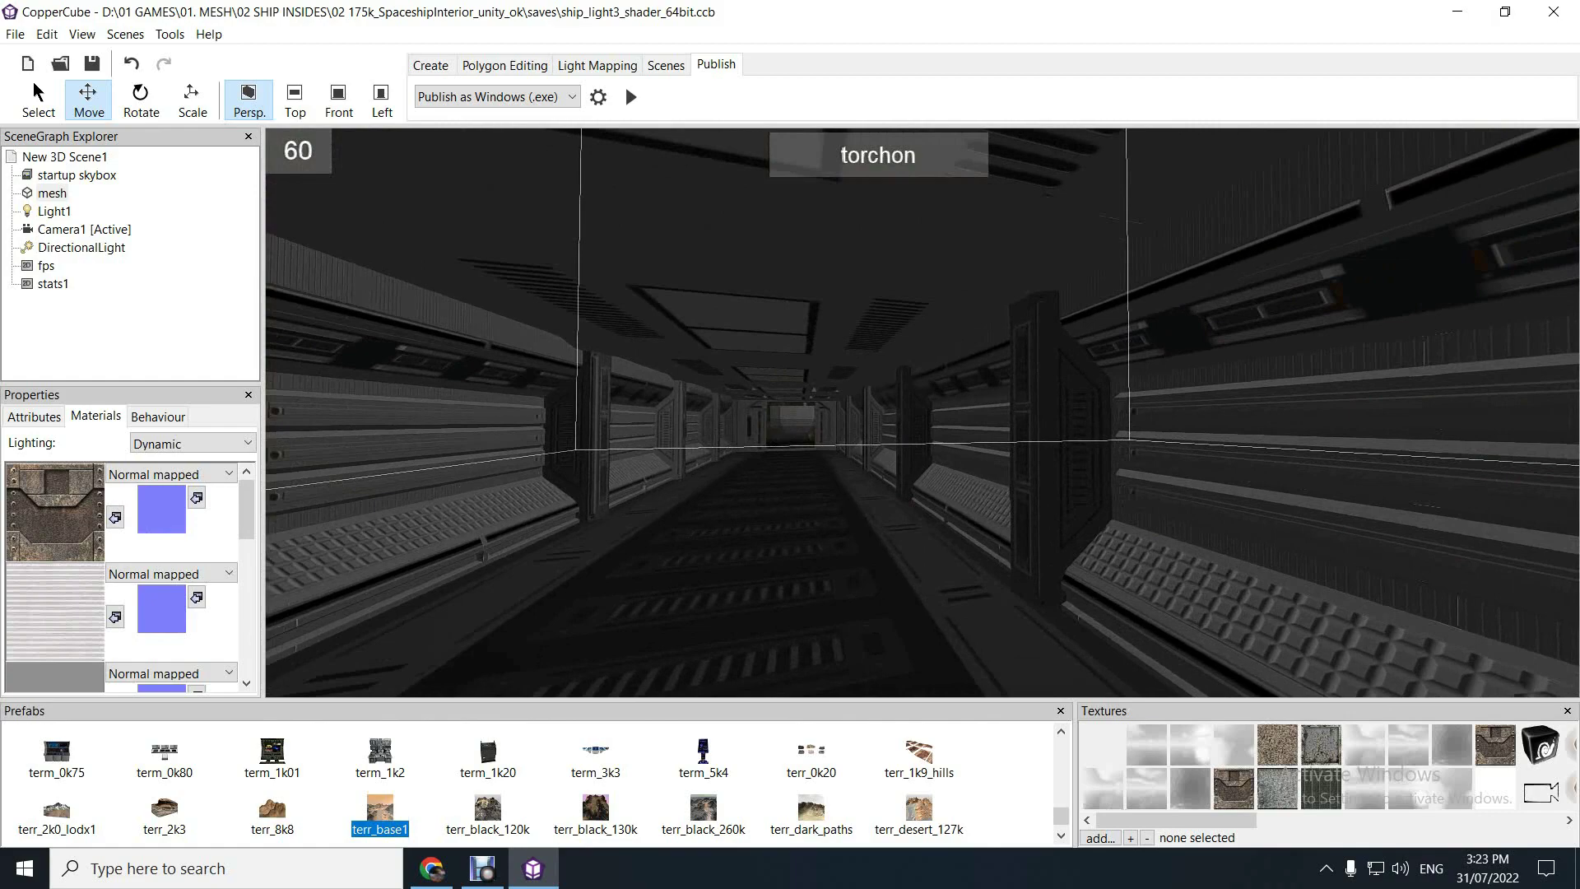
{"action": "key", "text": "Right"}
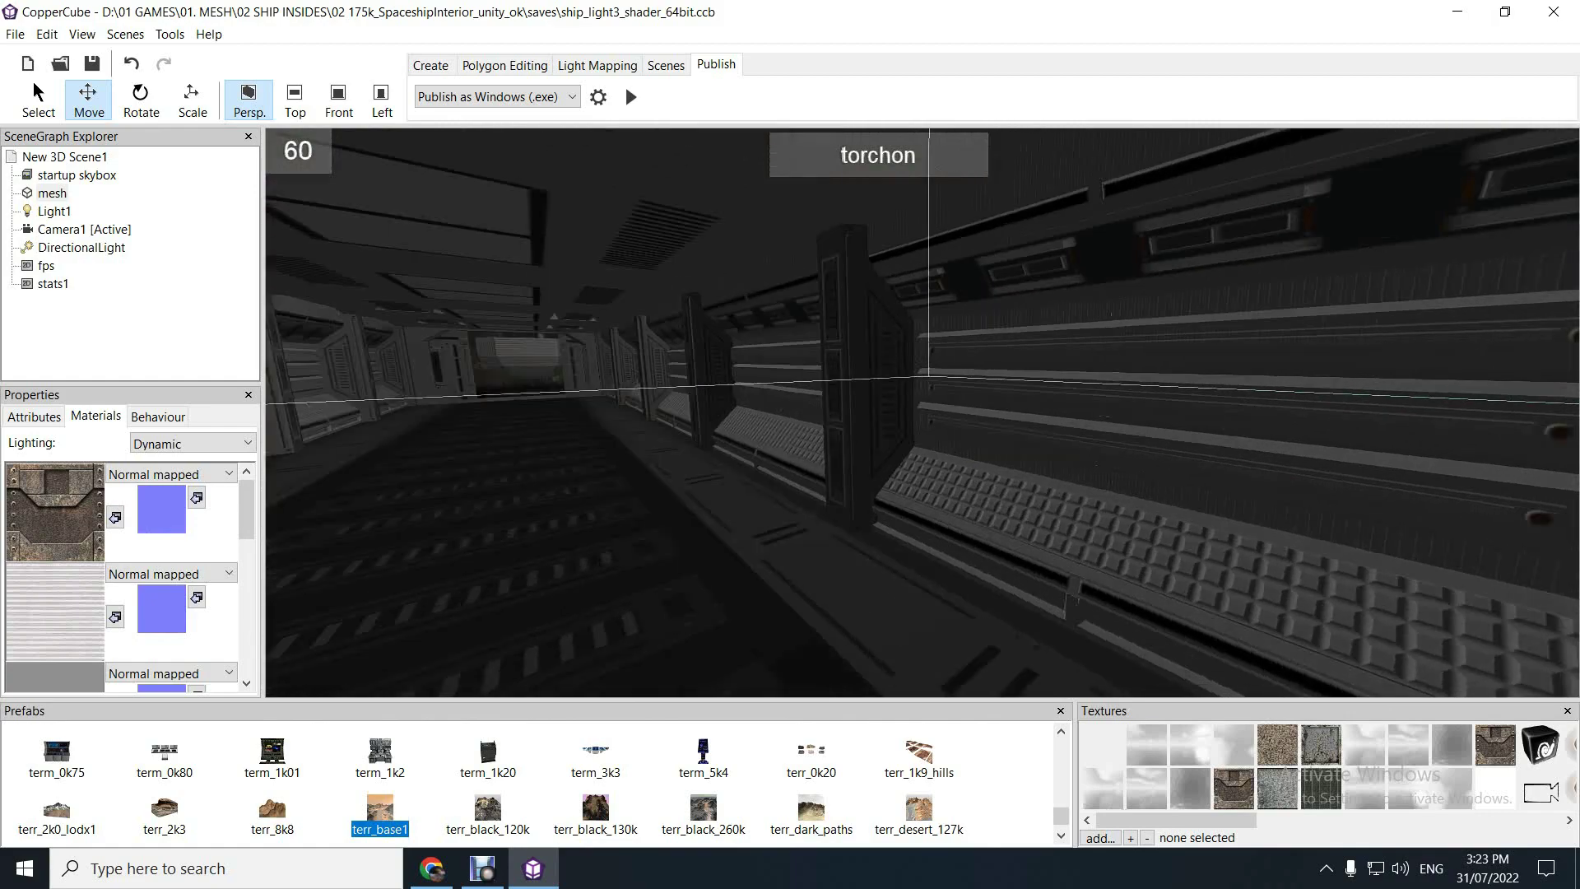
Run the scene as a Windows game, switch the torch on and light the corridor's pillars, side wall and ceiling
{"action": "left_click", "coordinate": [625, 86]}
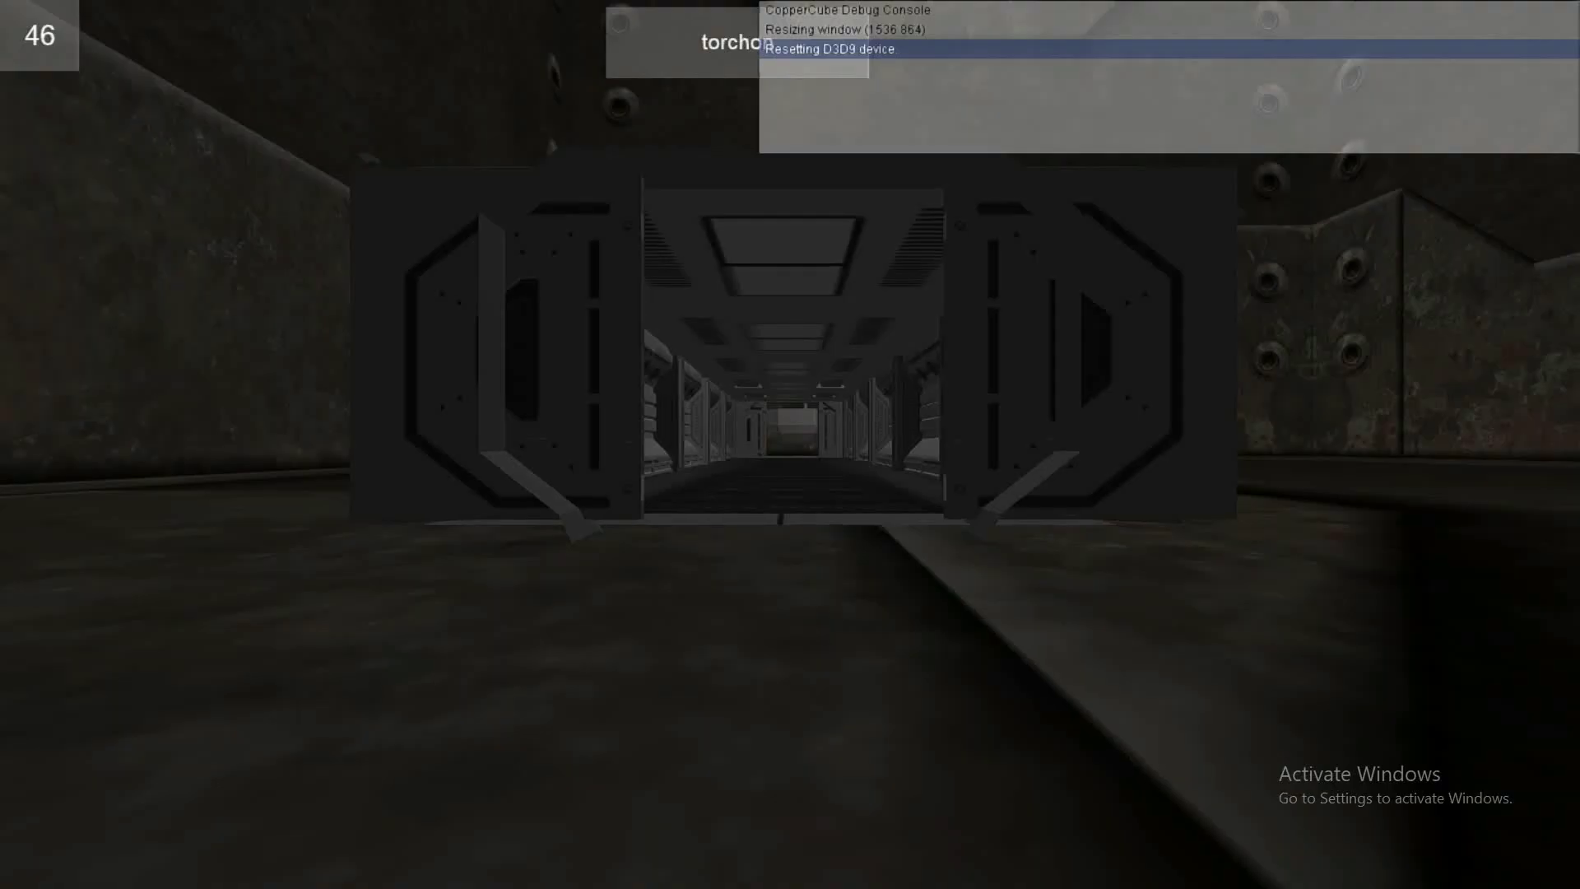
{"action": "key", "text": "Up"}
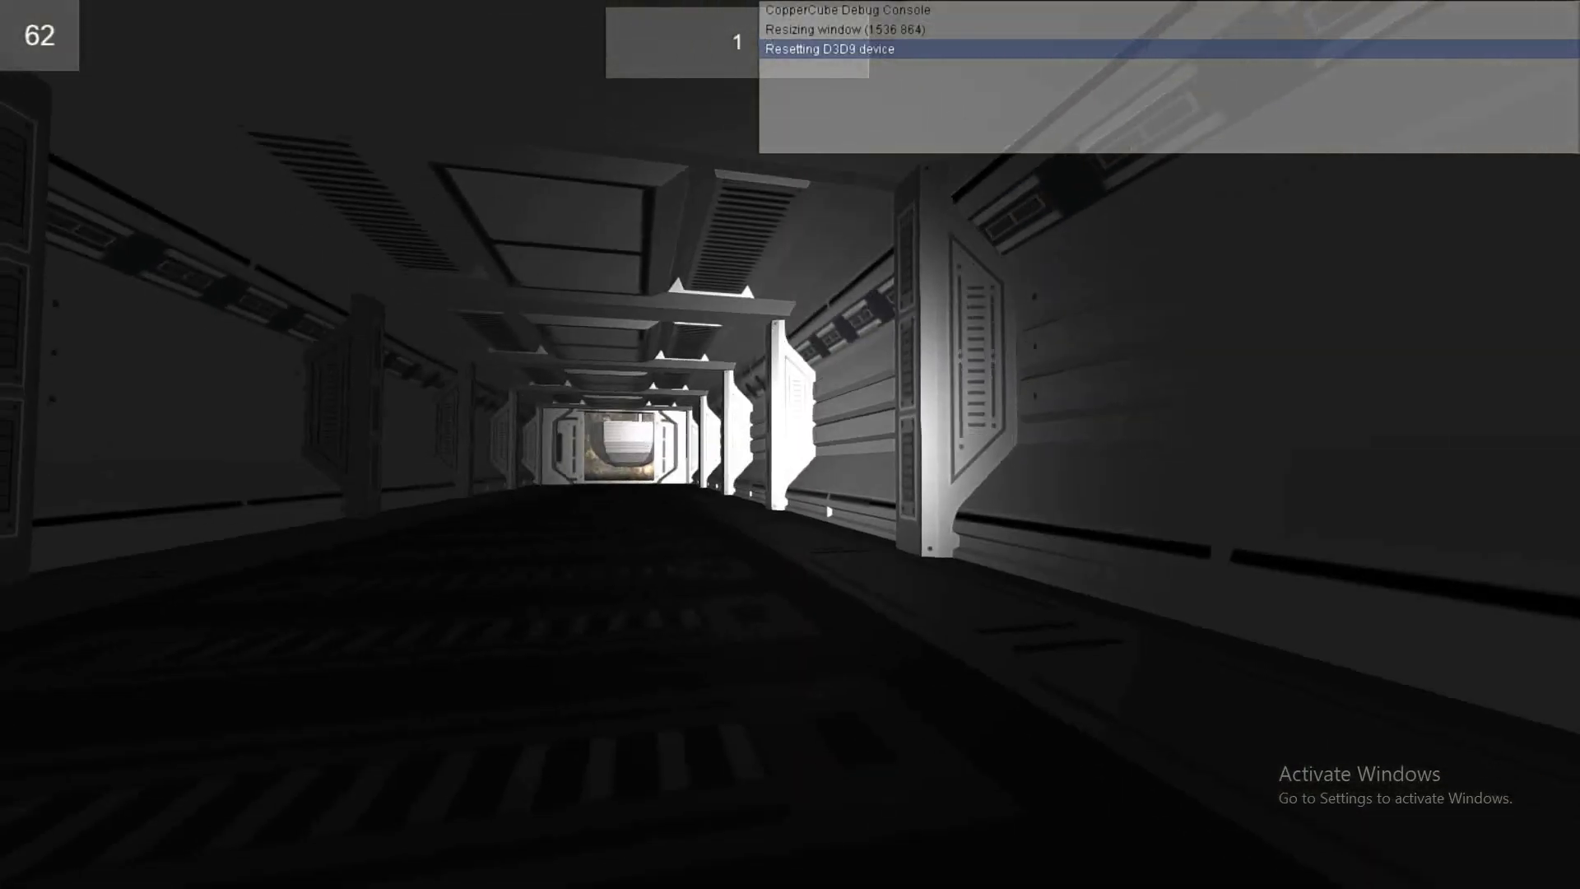
{"action": "key", "text": "Up"}
{"action": "key", "text": "Up"}
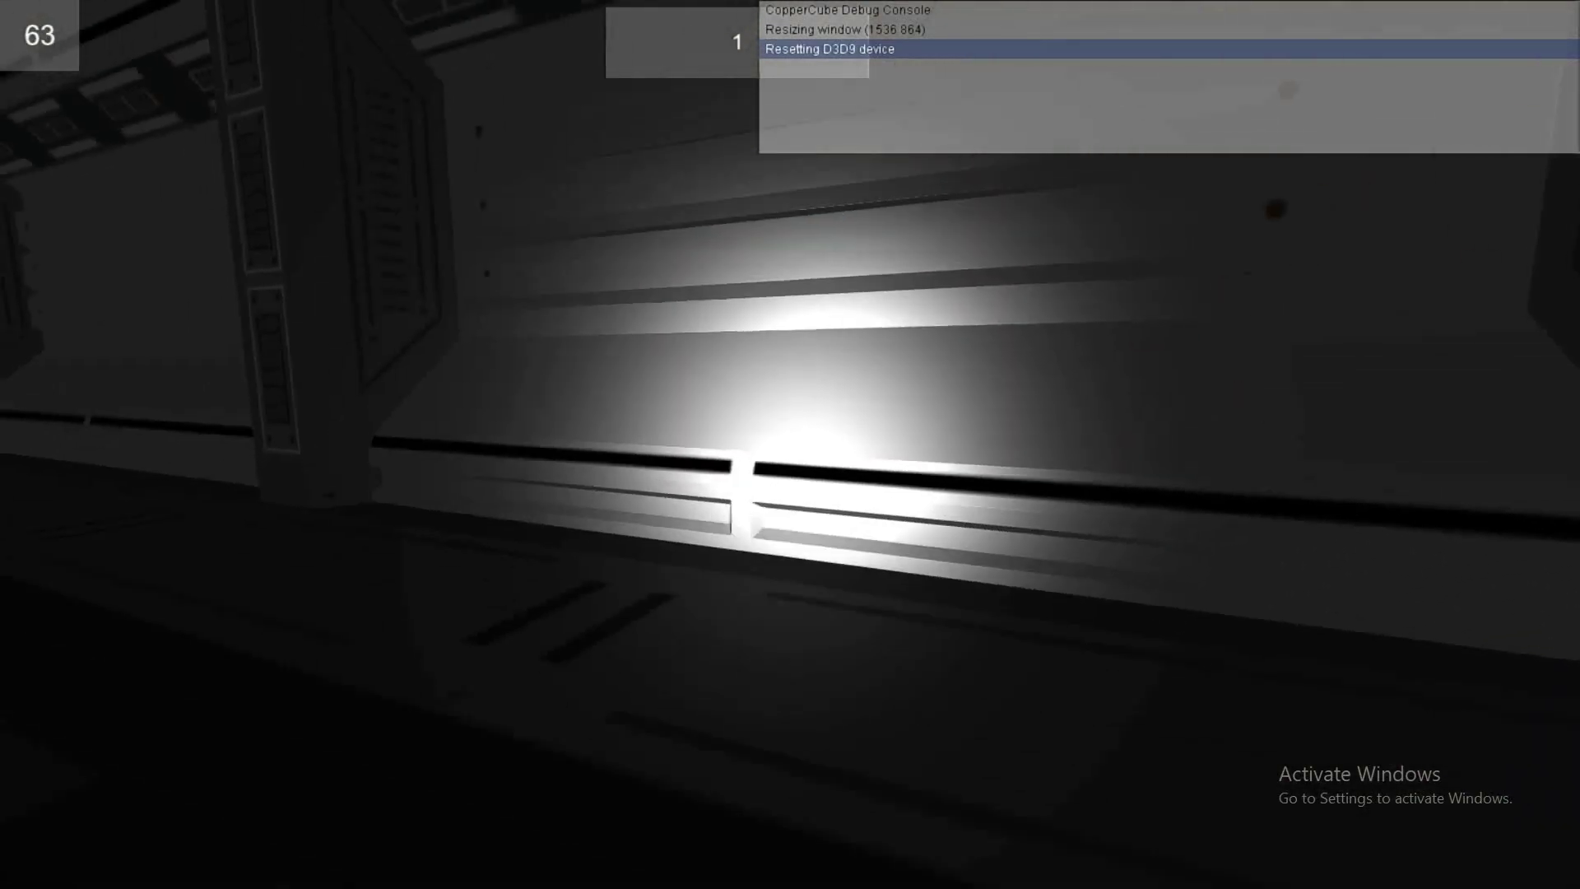
{"action": "key", "text": "Up"}
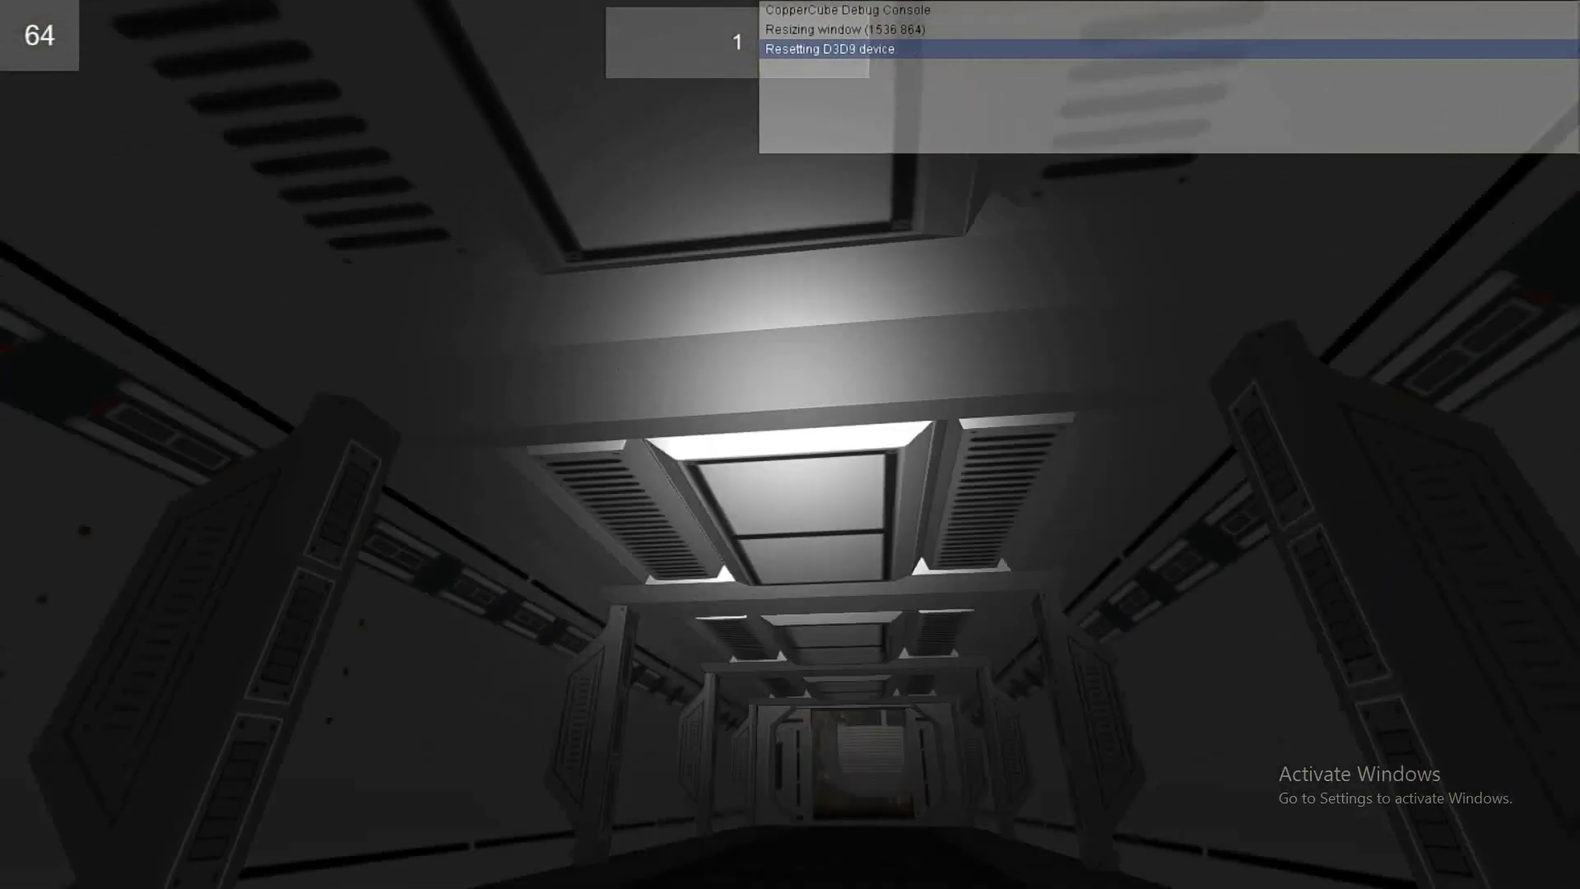
Switch the torch off and walk along the unlit corridor towards the bright opening
{"action": "key", "text": "f"}
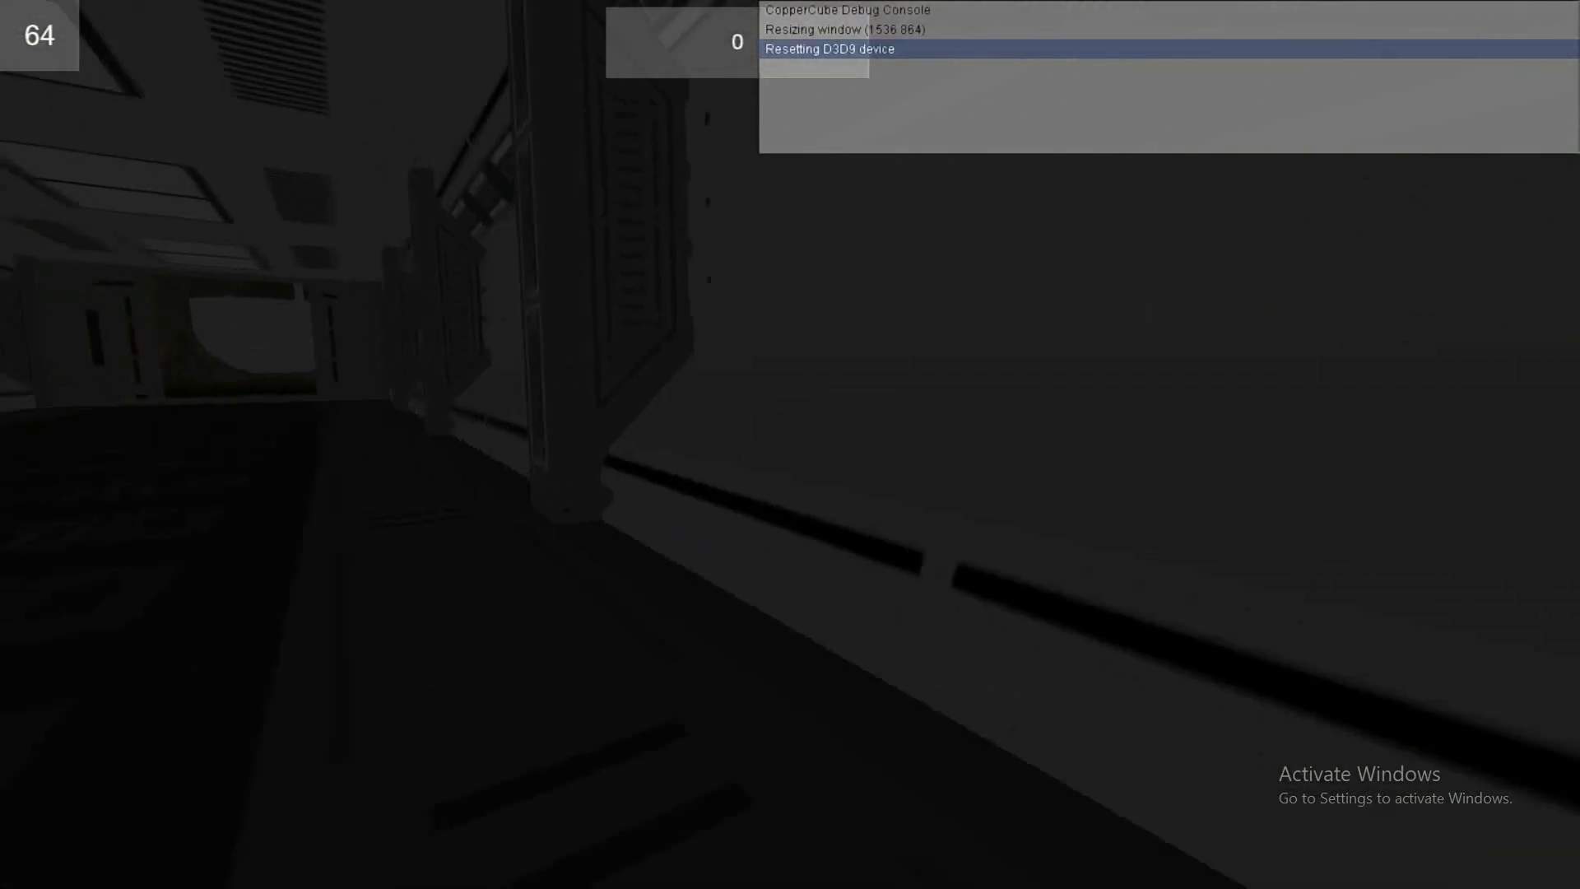
{"action": "key", "text": "Up"}
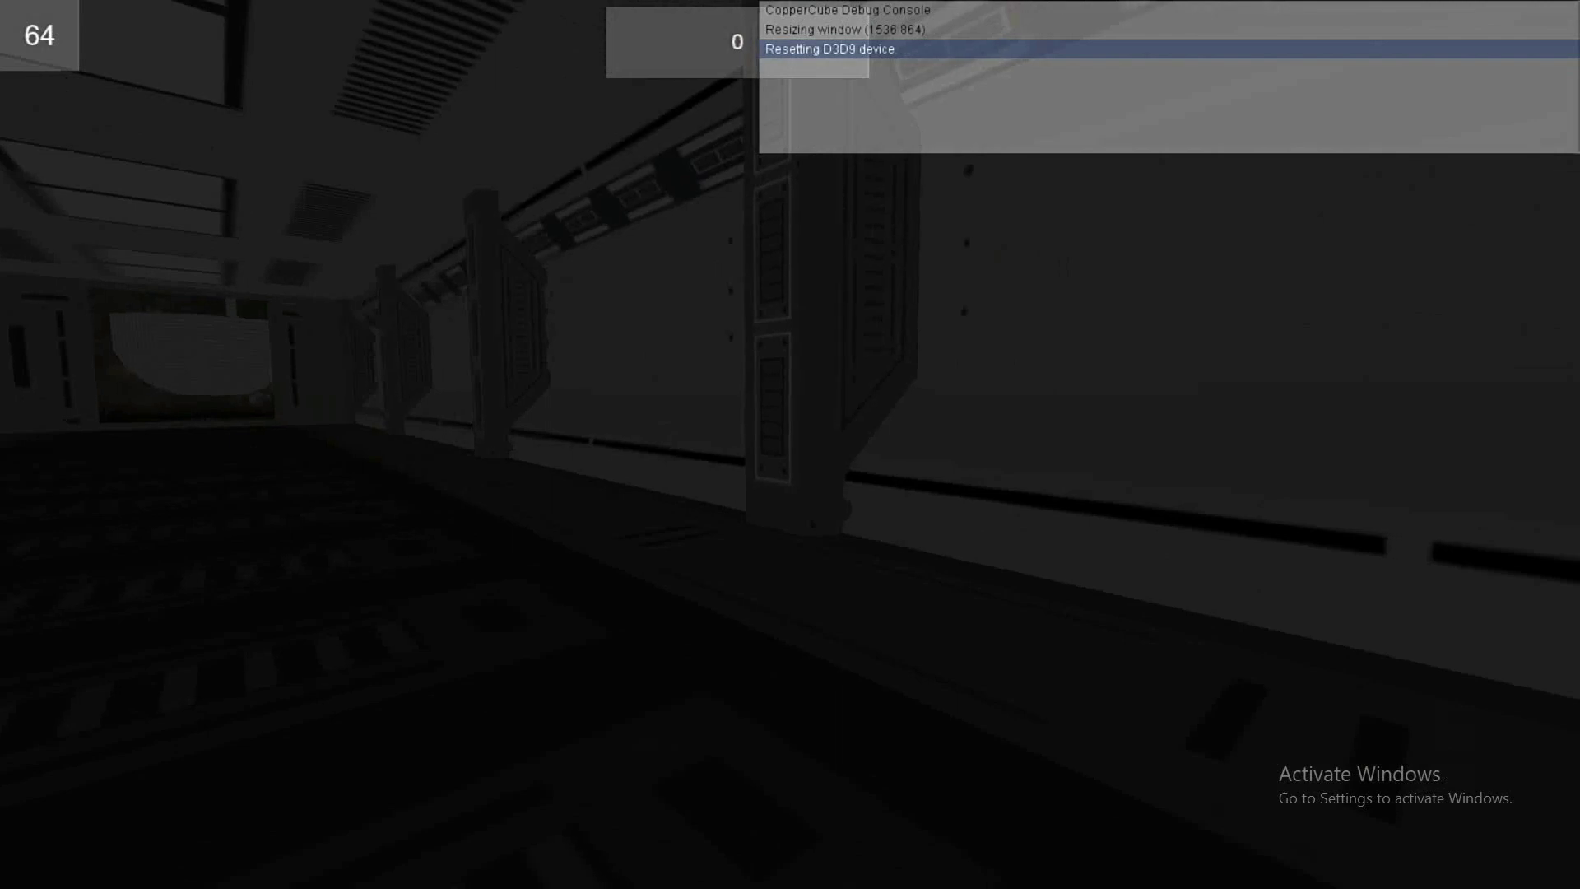
{"action": "key", "text": "Up"}
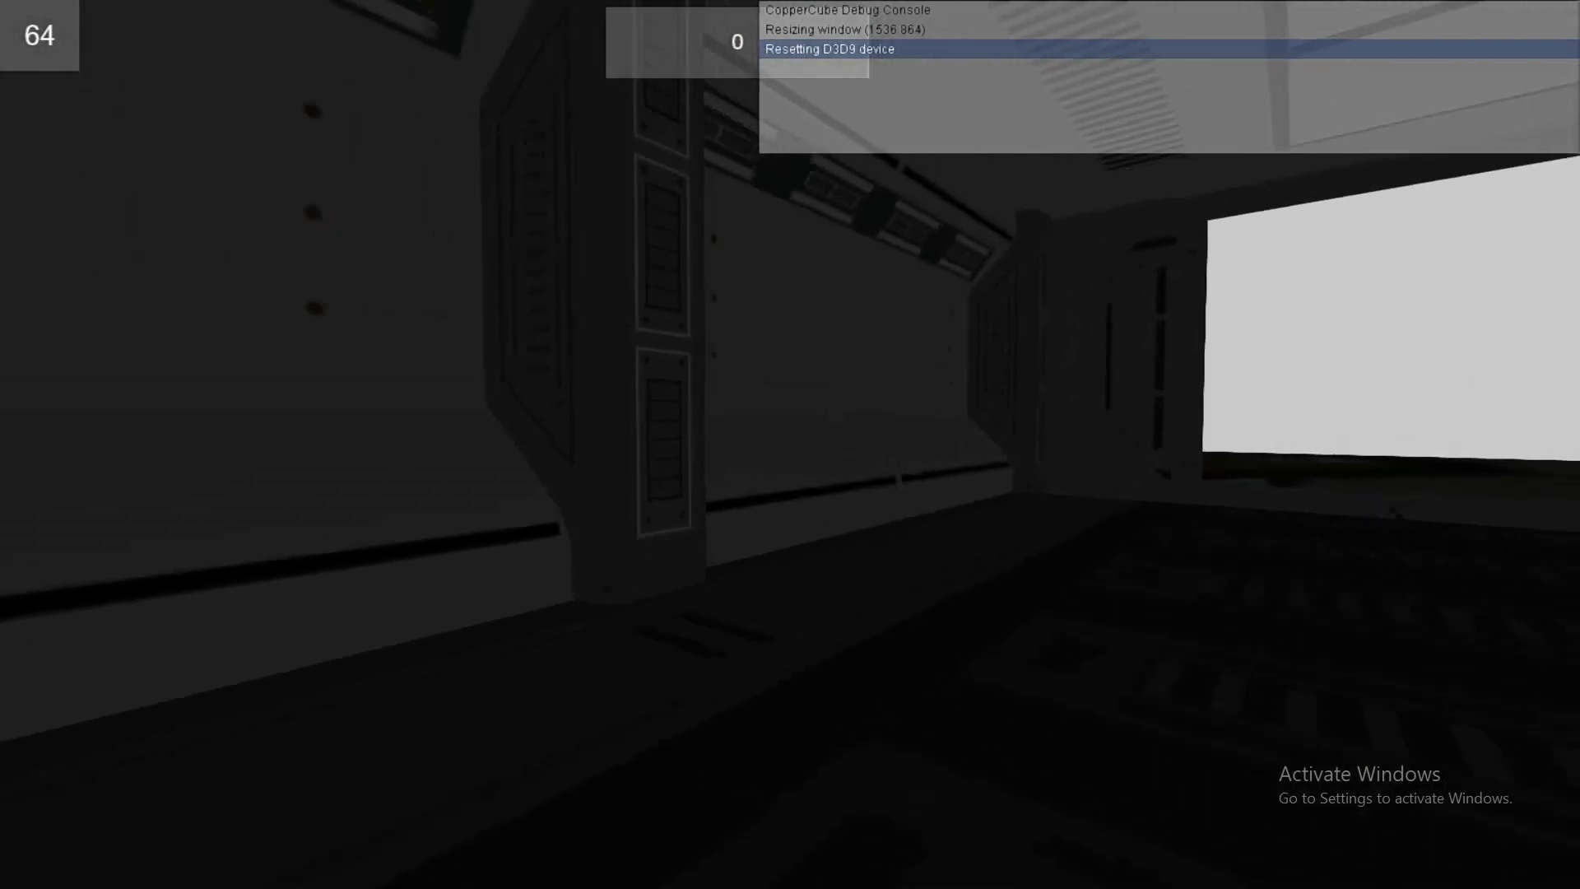
Look around the unlit corridor near its bright opening and flash the torch once on the side wall's pillars
{"action": "key", "text": "Up"}
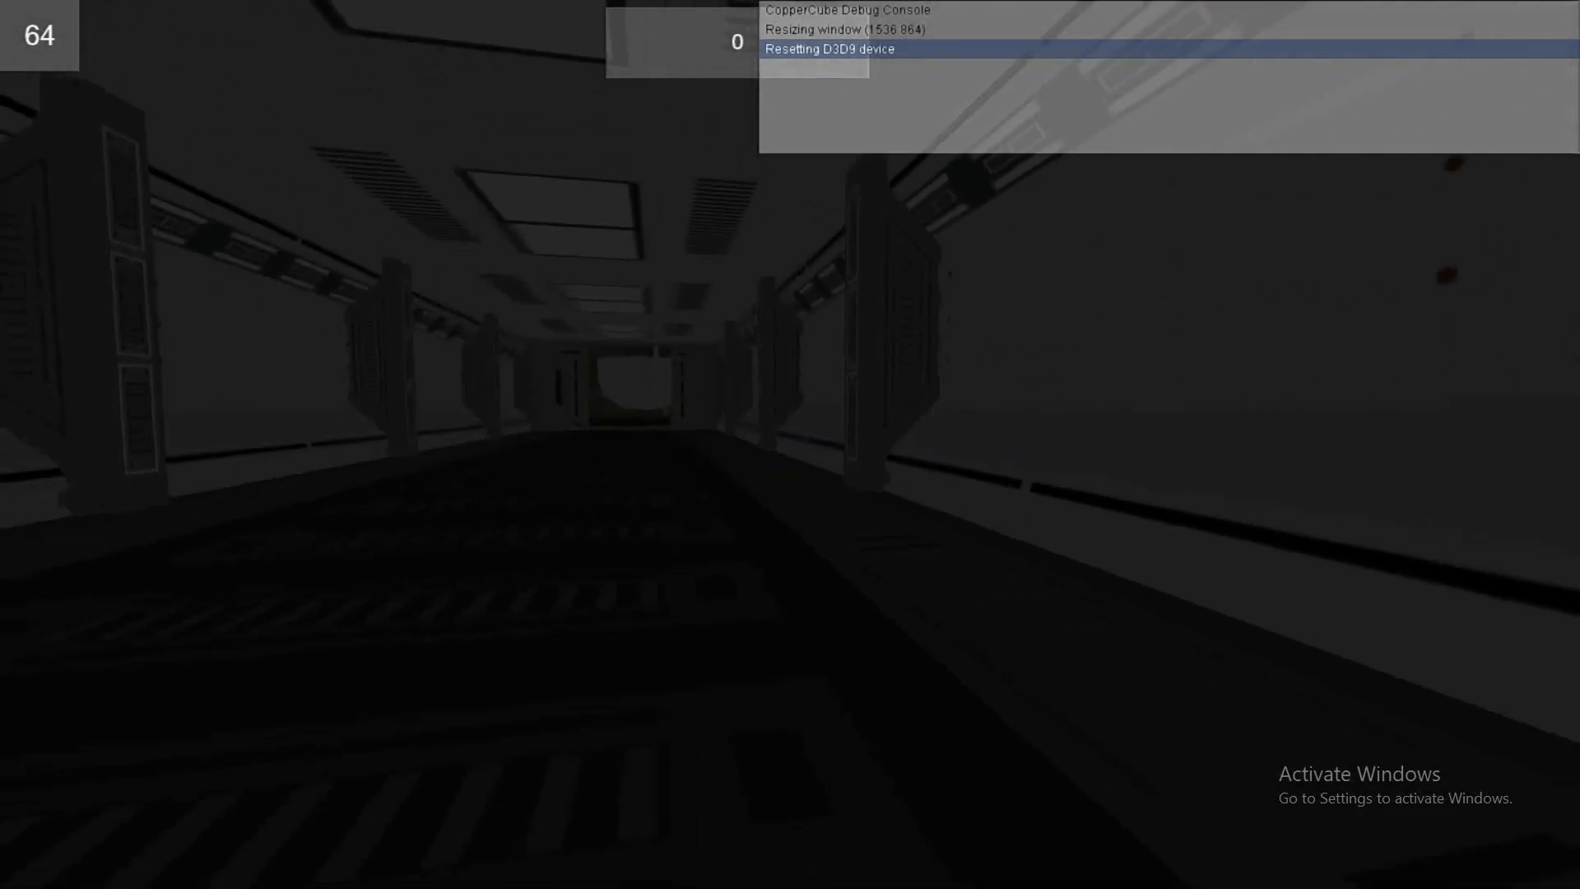
{"action": "key", "text": "Down"}
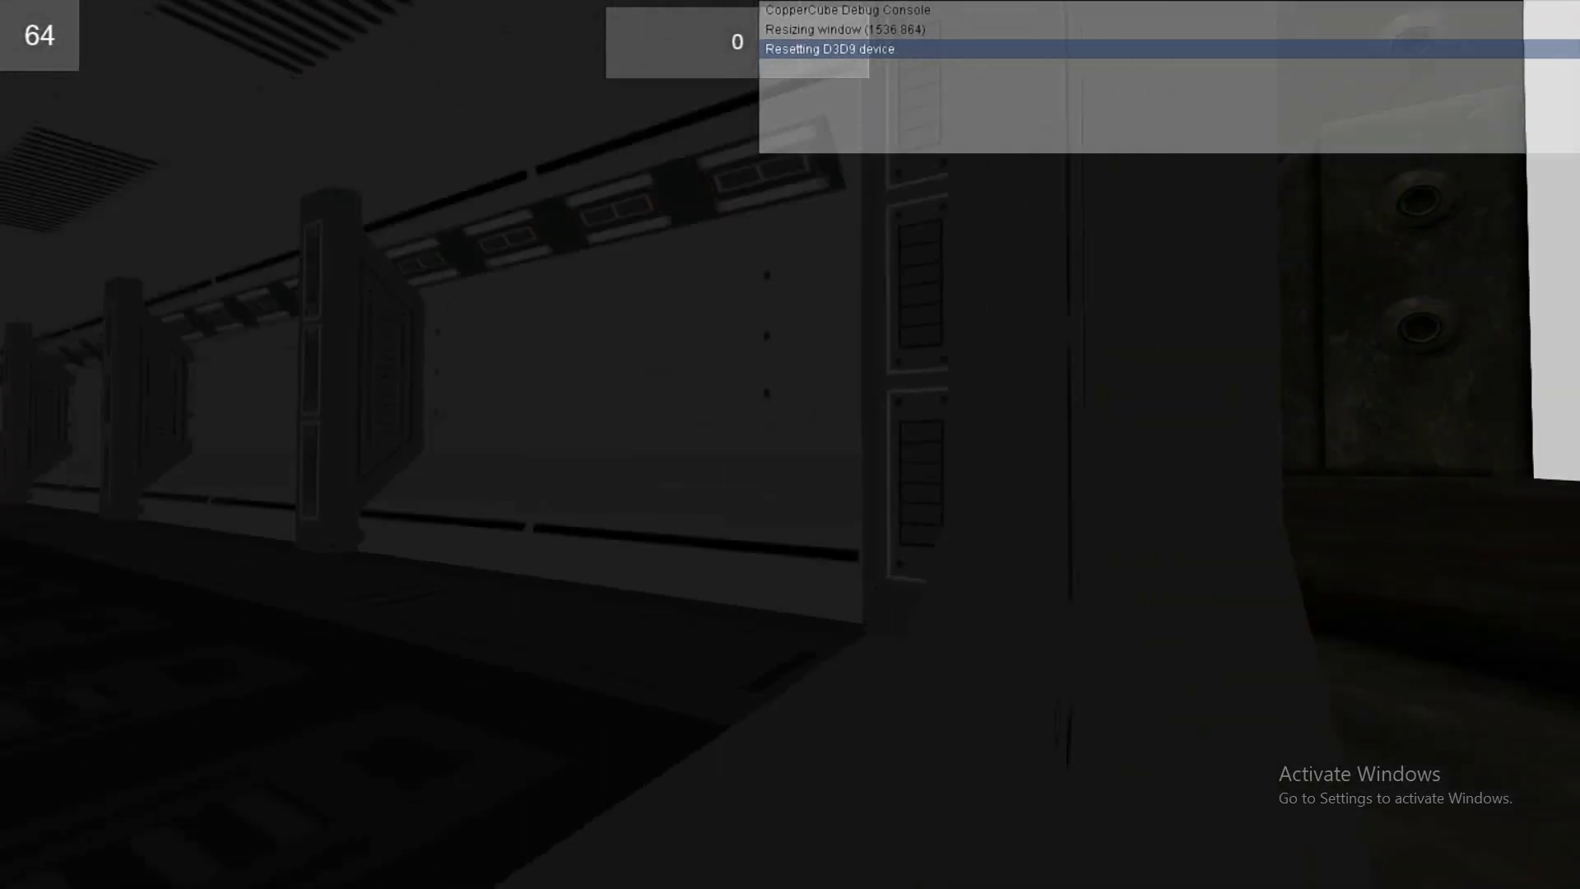
{"action": "key", "text": "Down"}
{"action": "key", "text": "Up"}
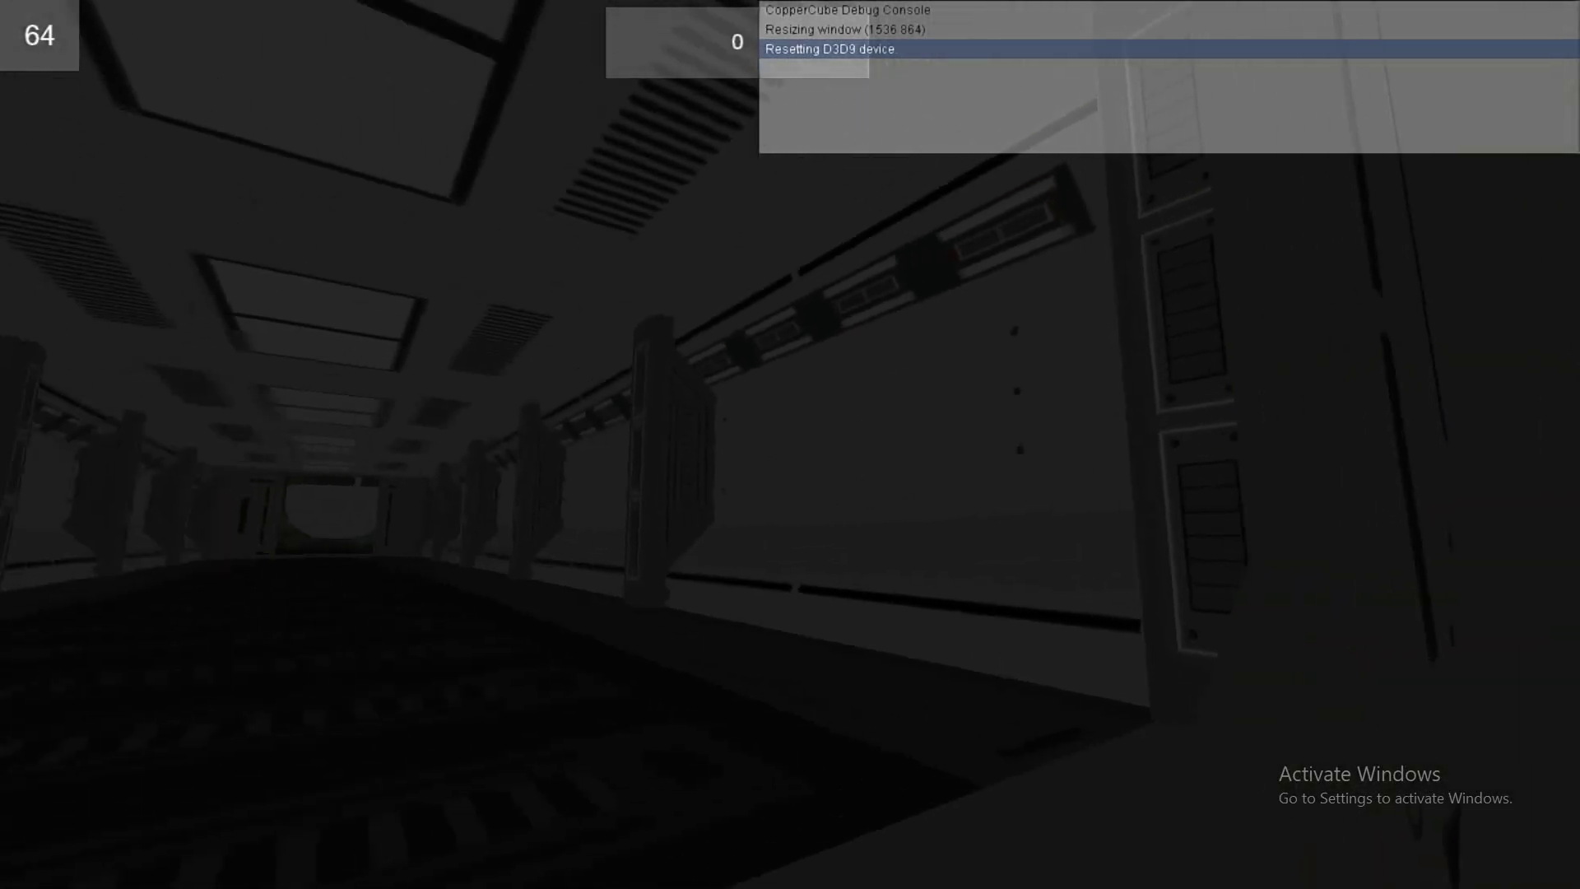
{"action": "key", "text": "Left"}
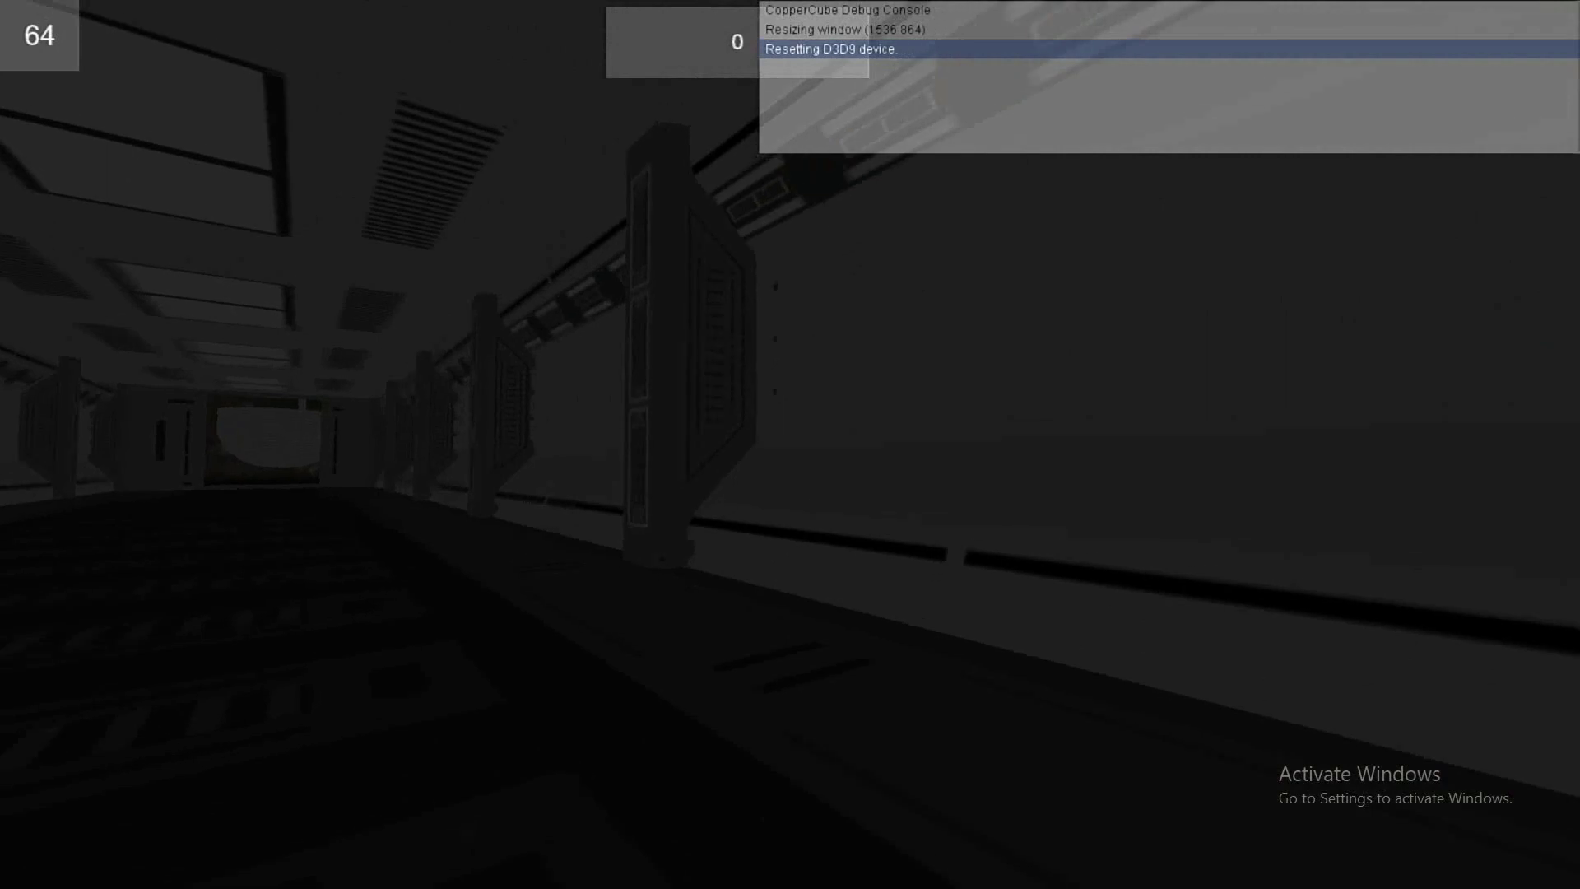
{"action": "key", "text": "f"}
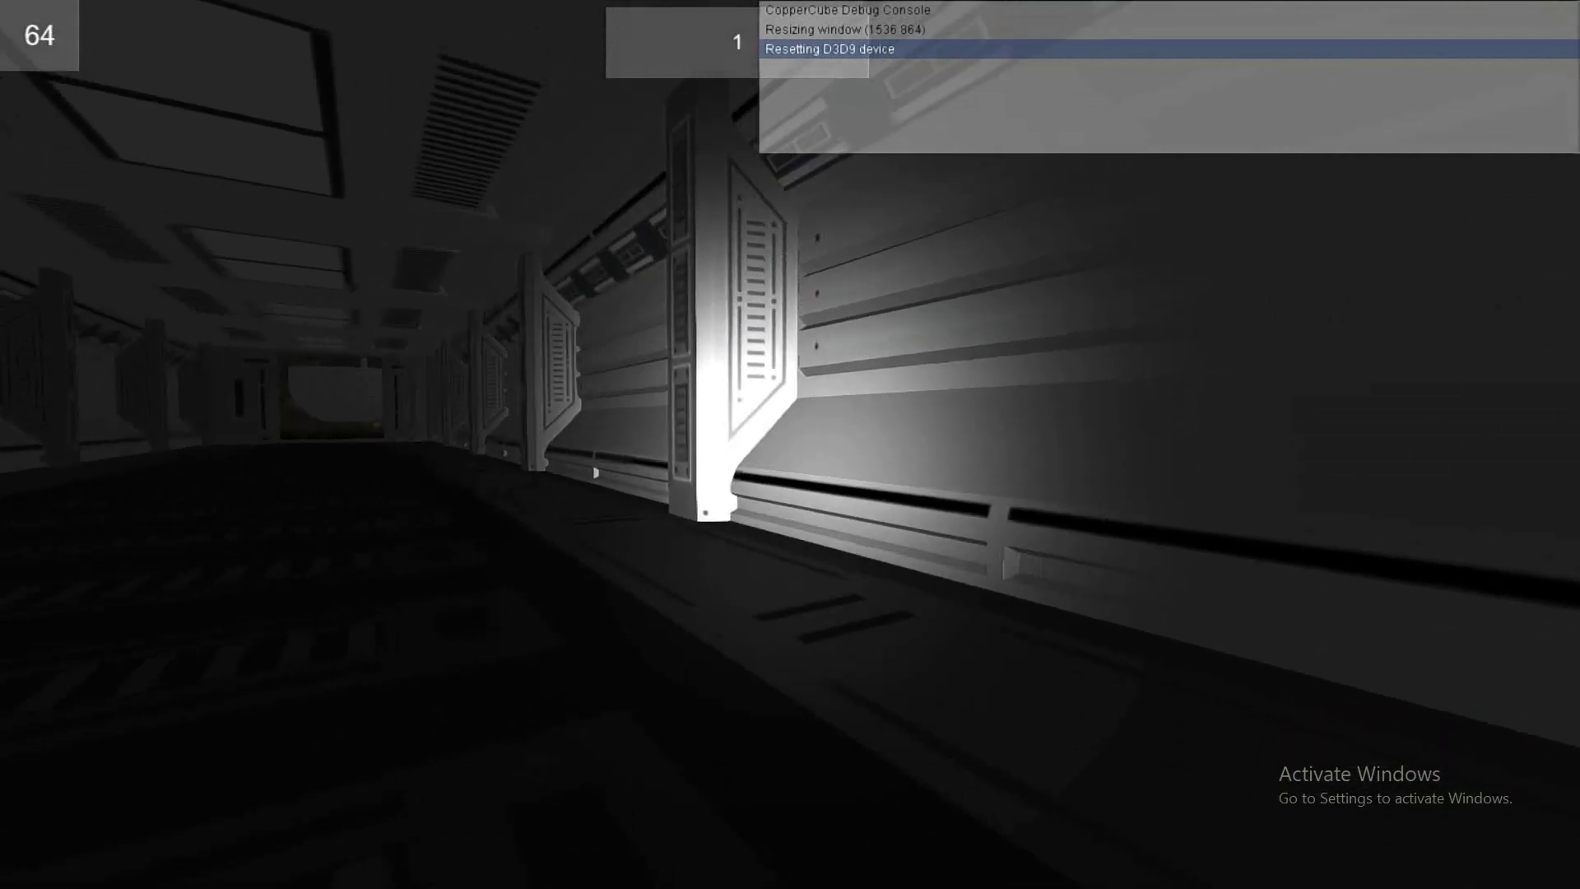
{"action": "key", "text": "f"}
Walk the unlit corridor up to the bright opening and turn back to face its full length
{"action": "key", "text": "w"}
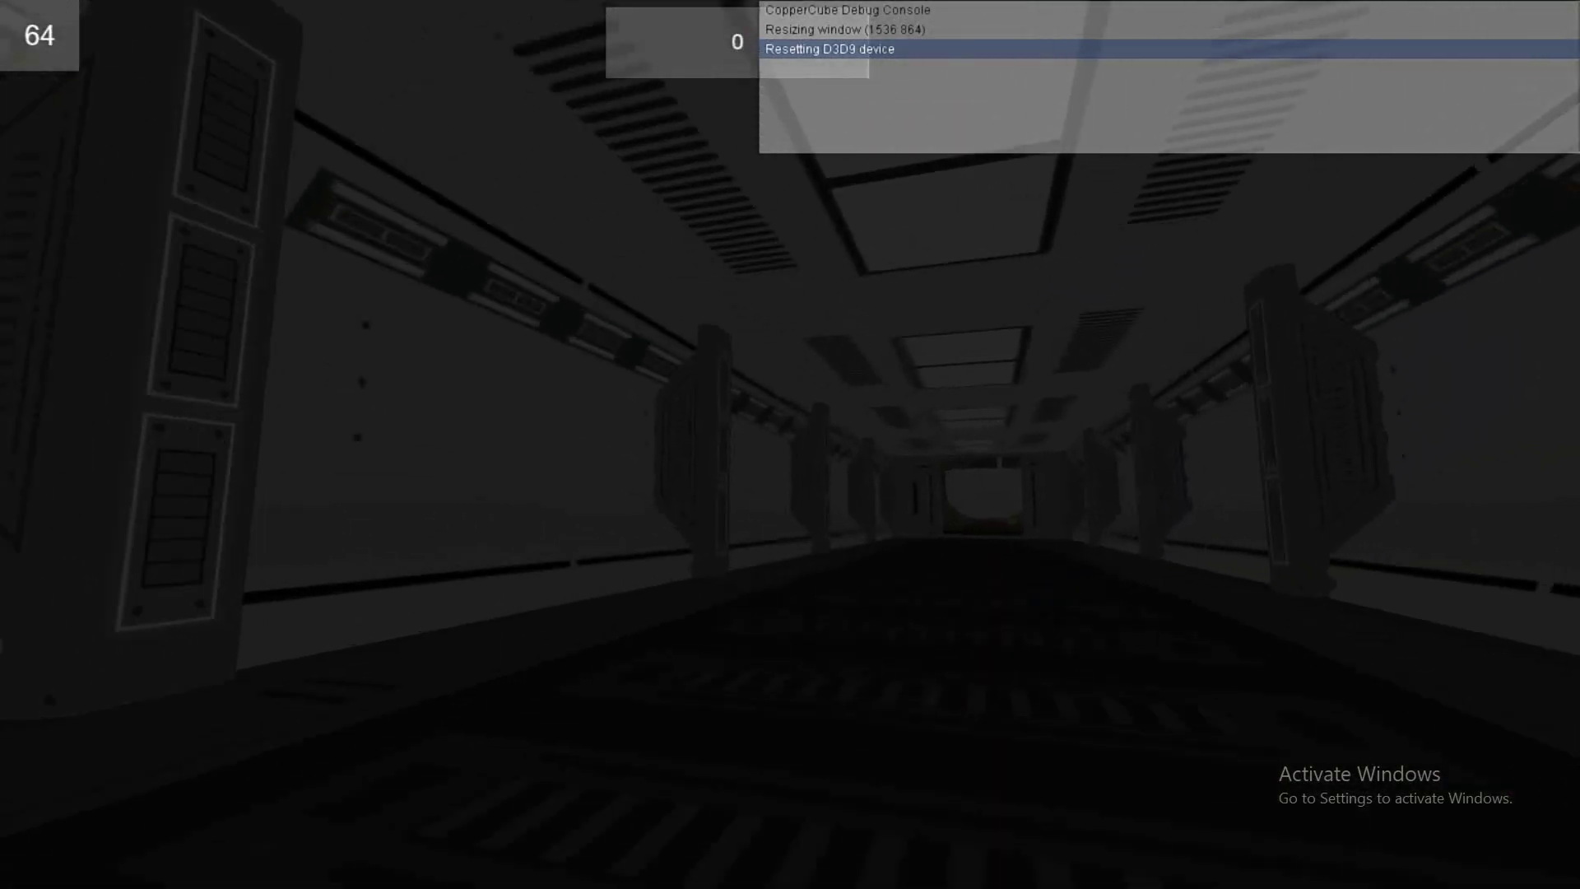
{"action": "key", "text": "Right"}
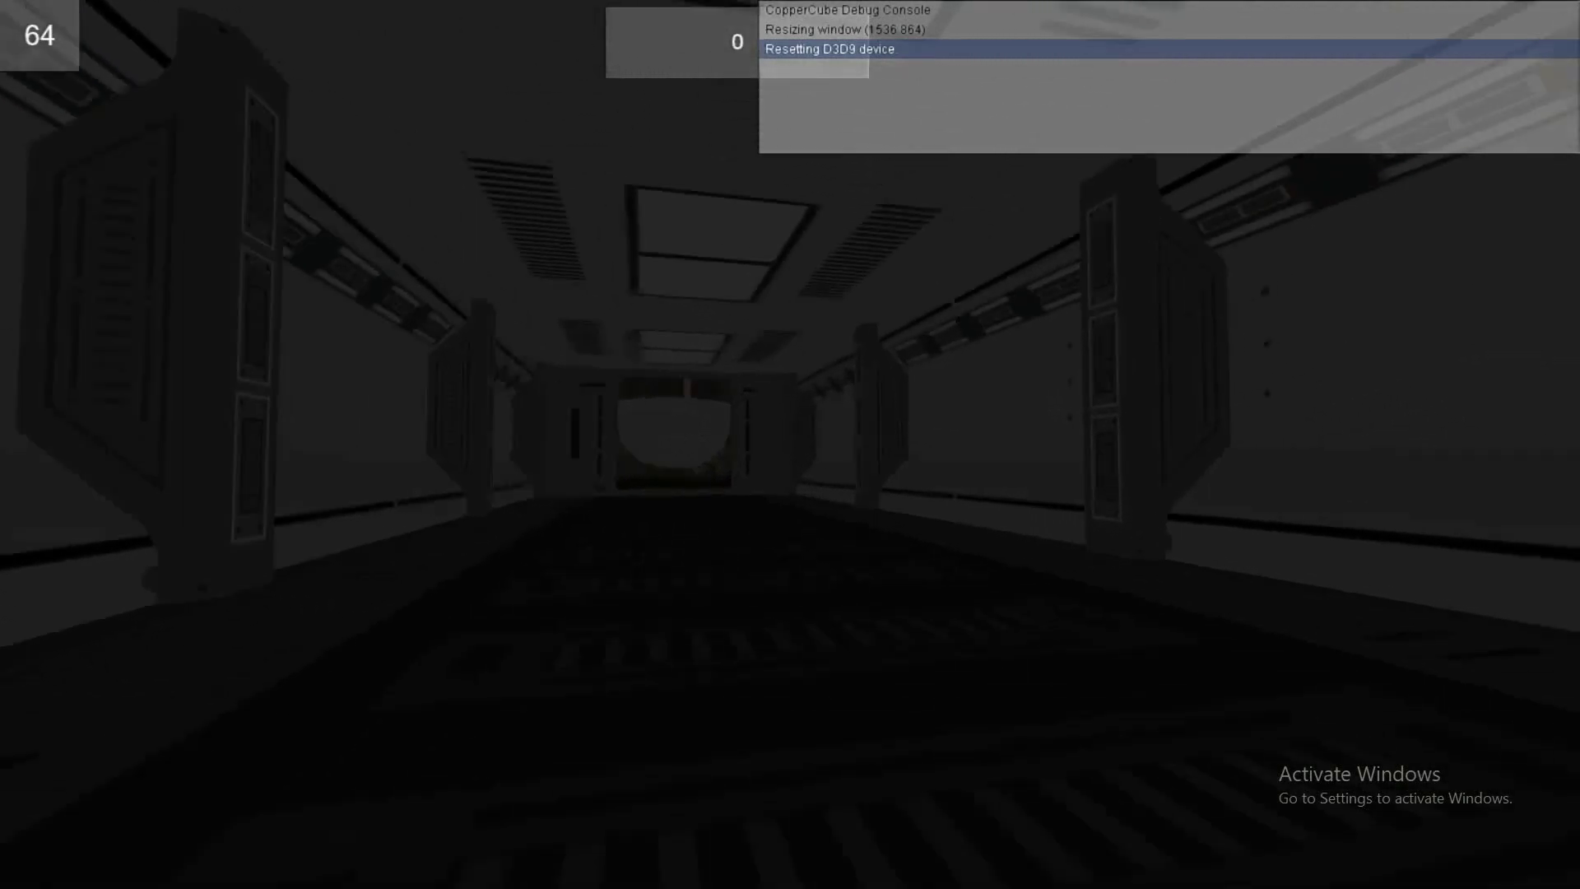
{"action": "key", "text": "Up"}
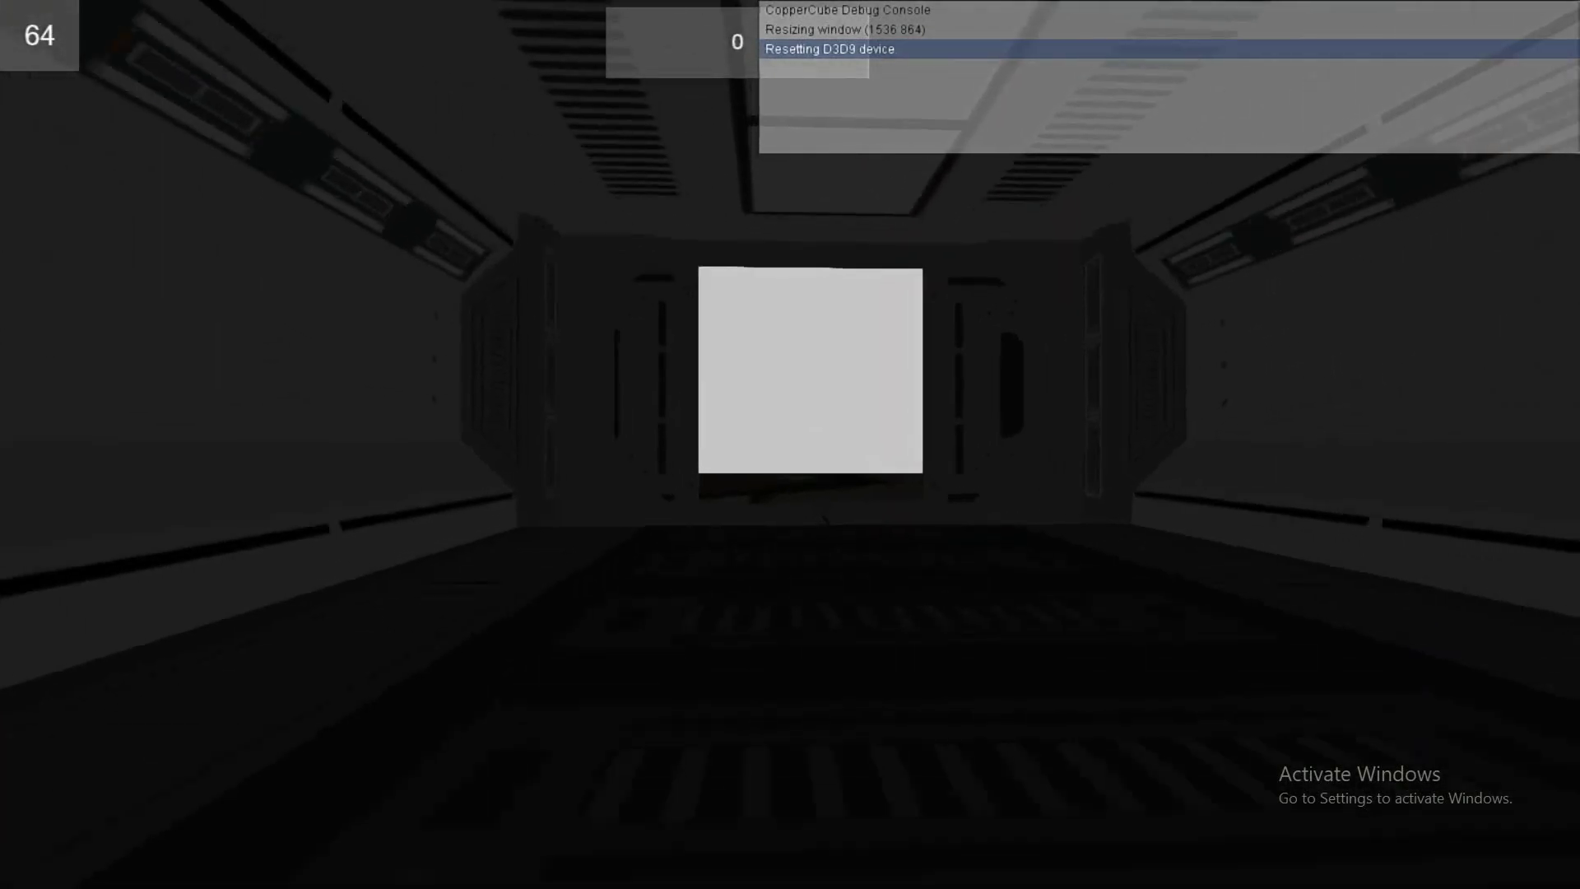
{"action": "key", "text": "Up"}
{"action": "key", "text": "Left"}
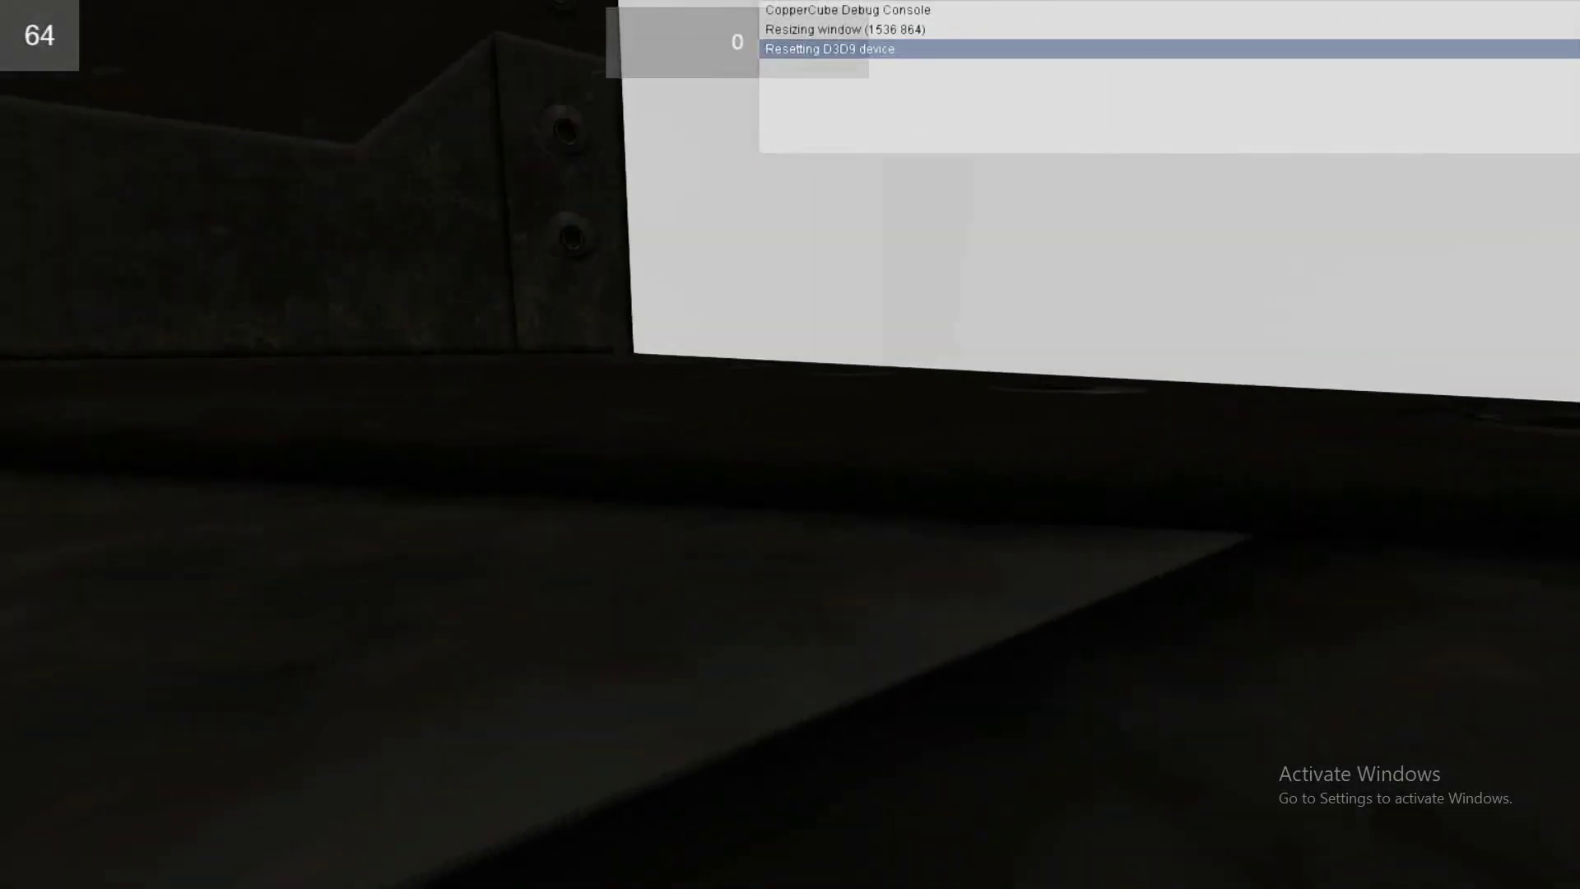
{"action": "key", "text": "Left"}
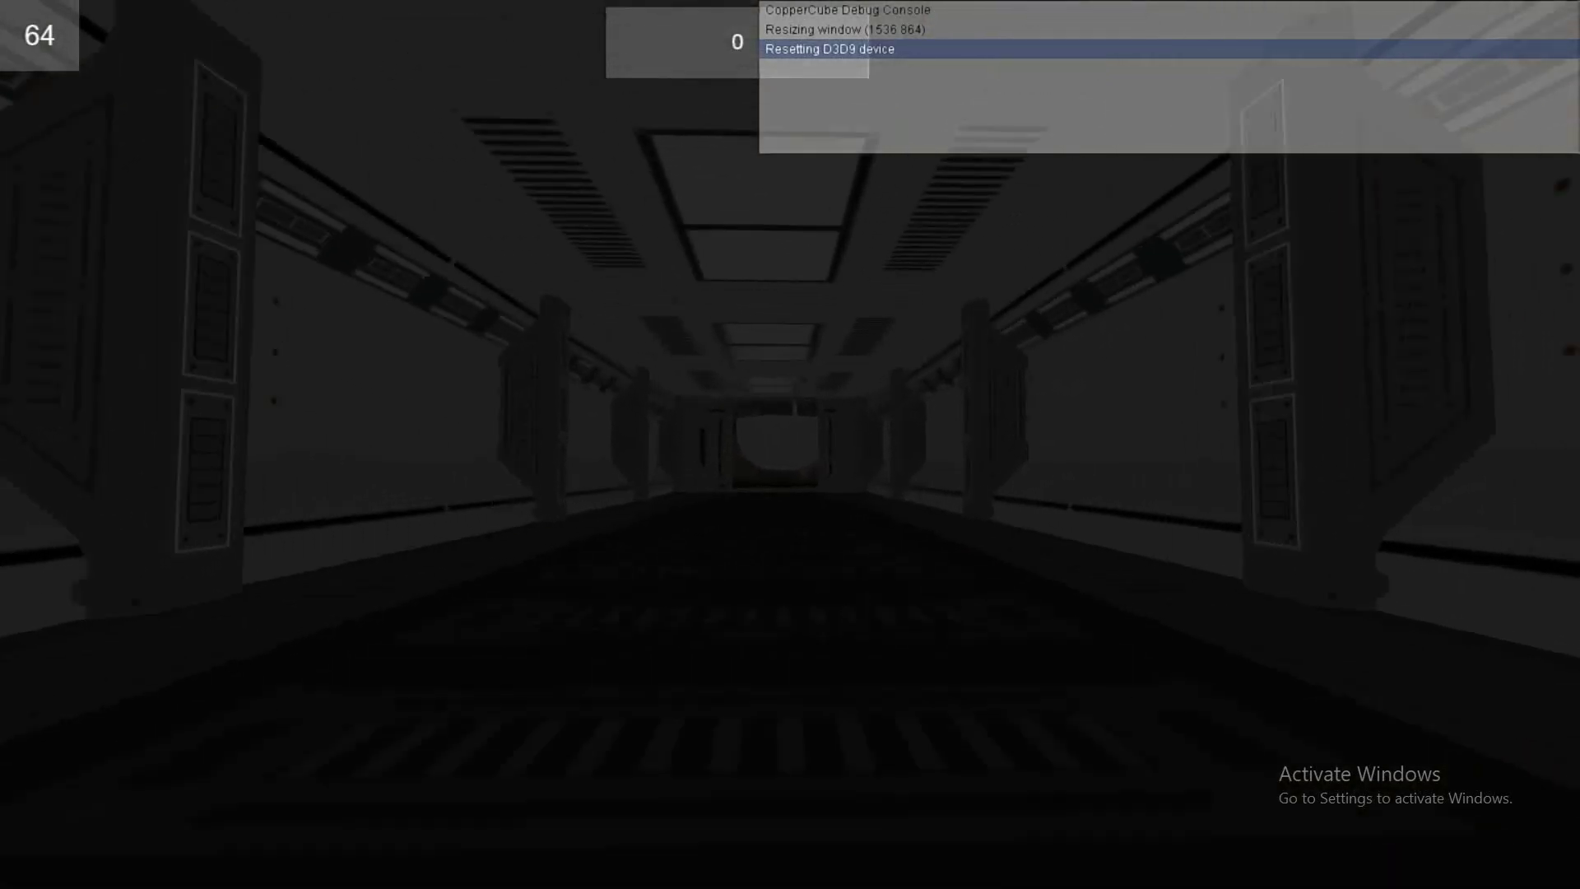
Walk through the dark corridor to the rounded grille at its far end and return to the bright opening without the torch
{"action": "key", "text": "w"}
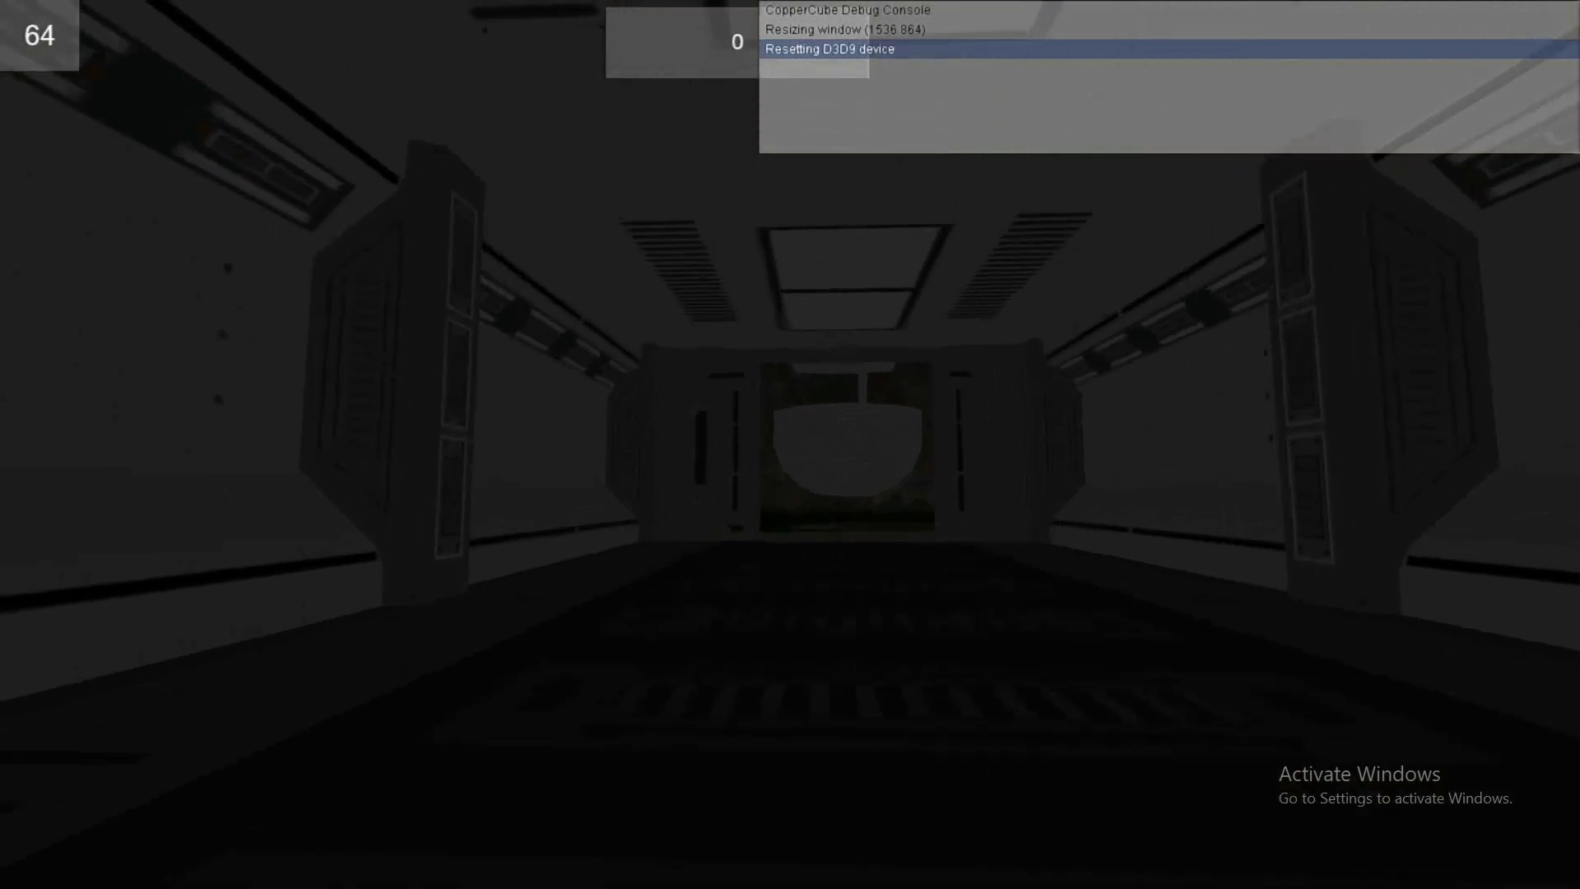
{"action": "key", "text": "w"}
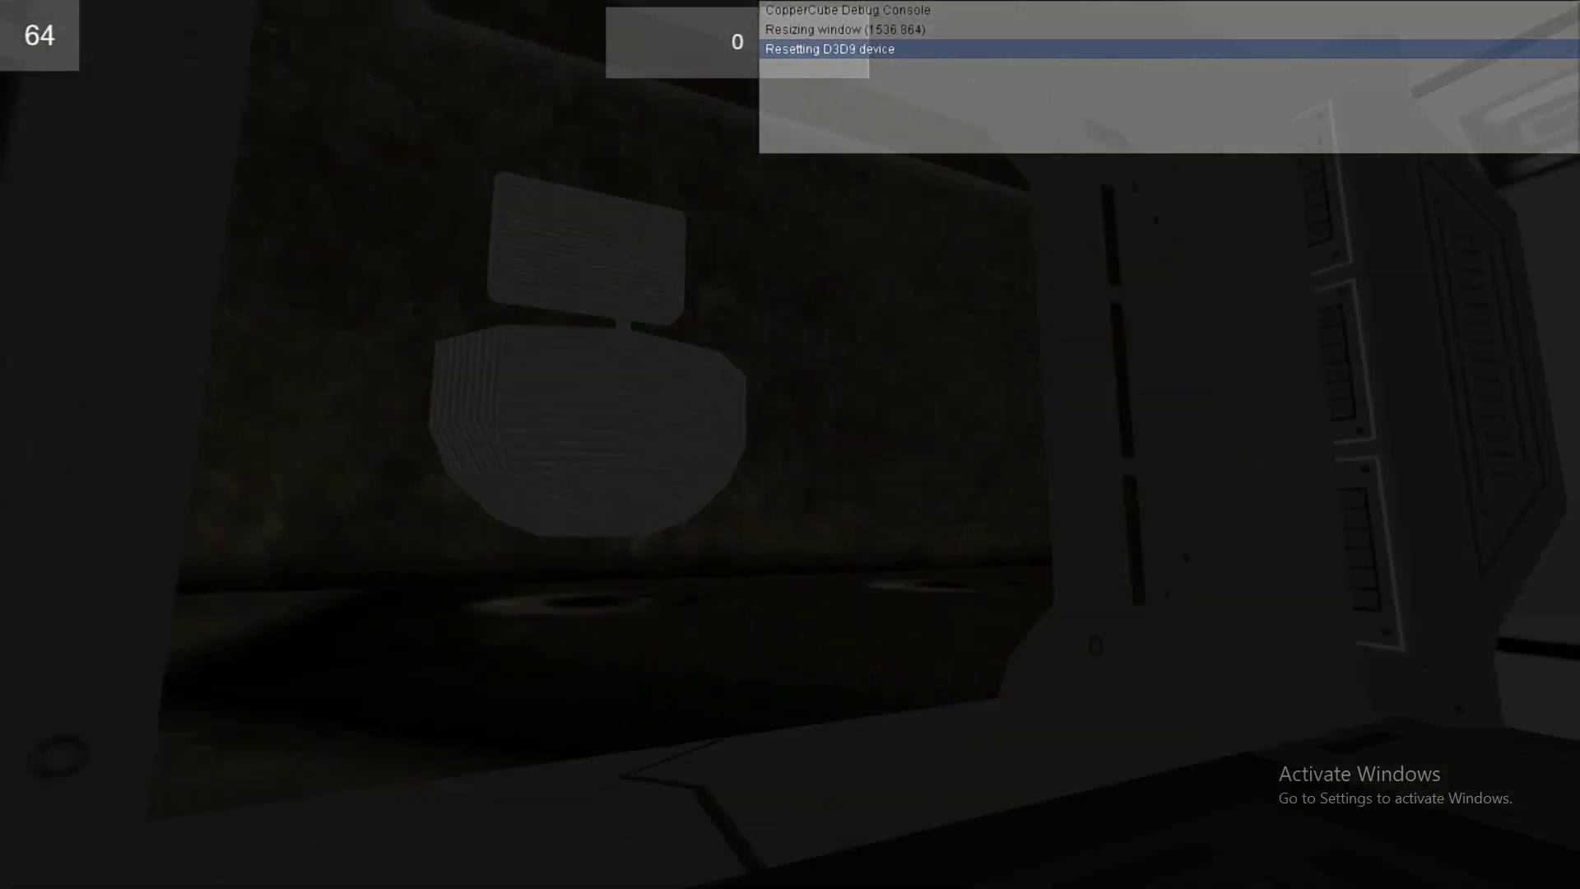
{"action": "key", "text": "w"}
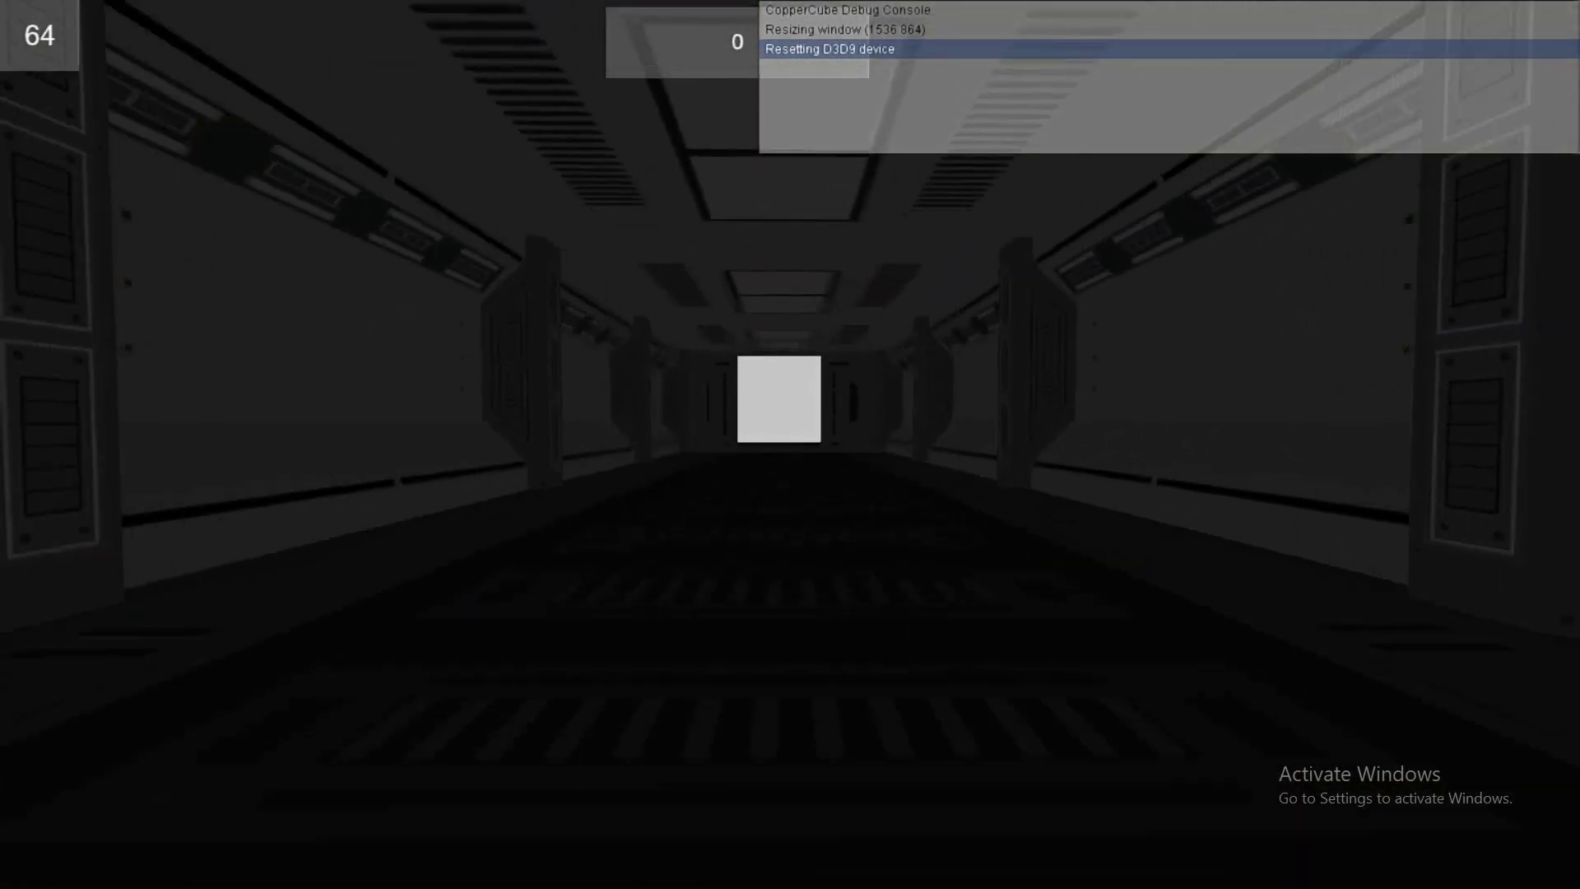
{"action": "key", "text": "w"}
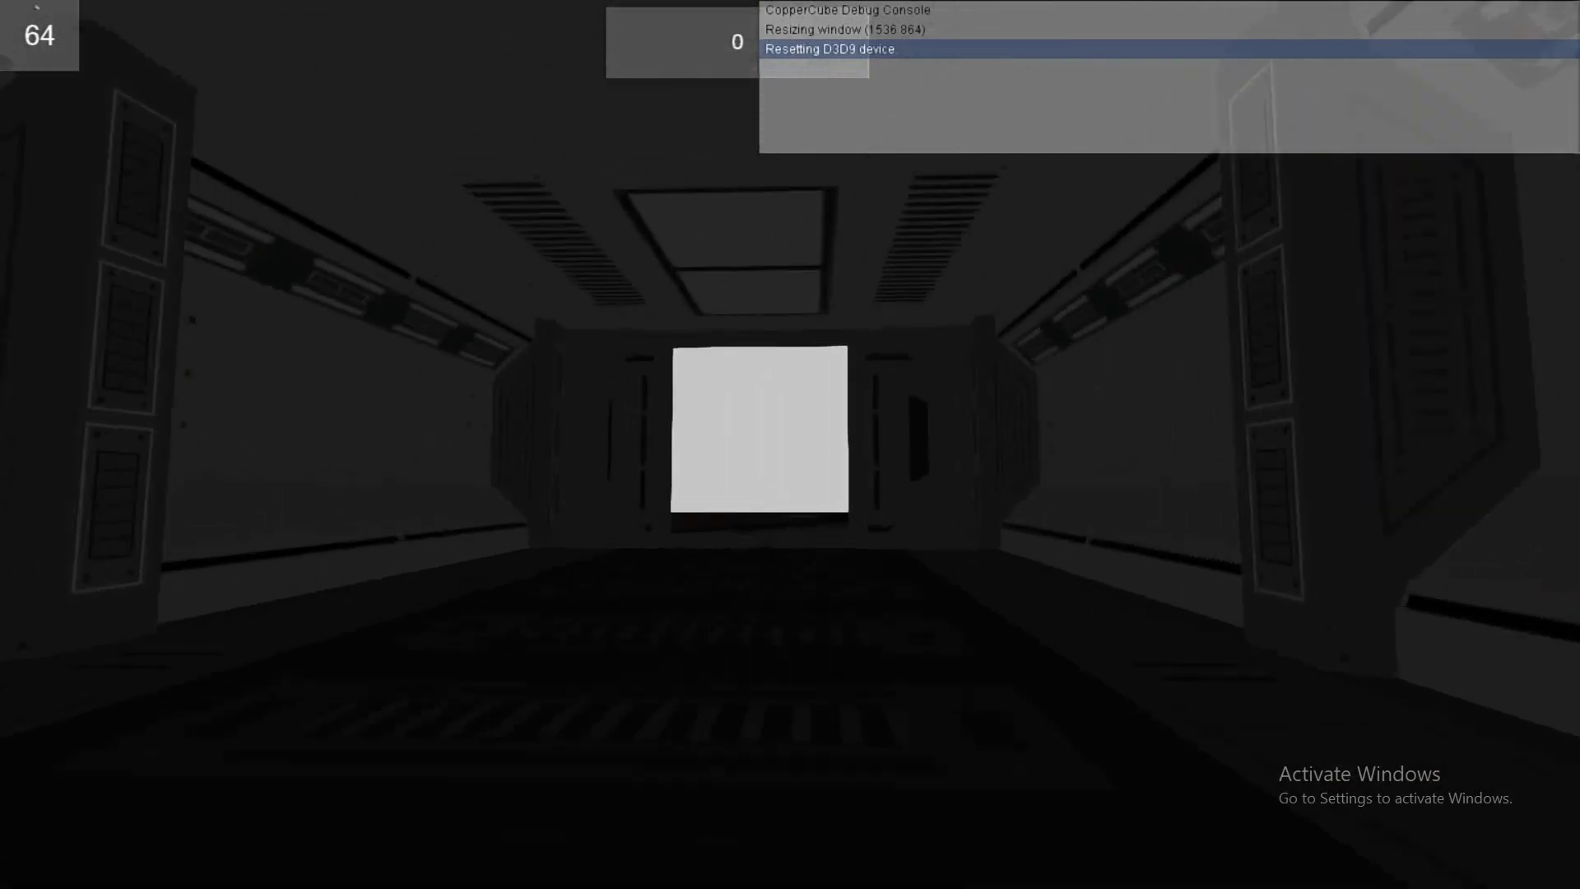
{"action": "key", "text": "w"}
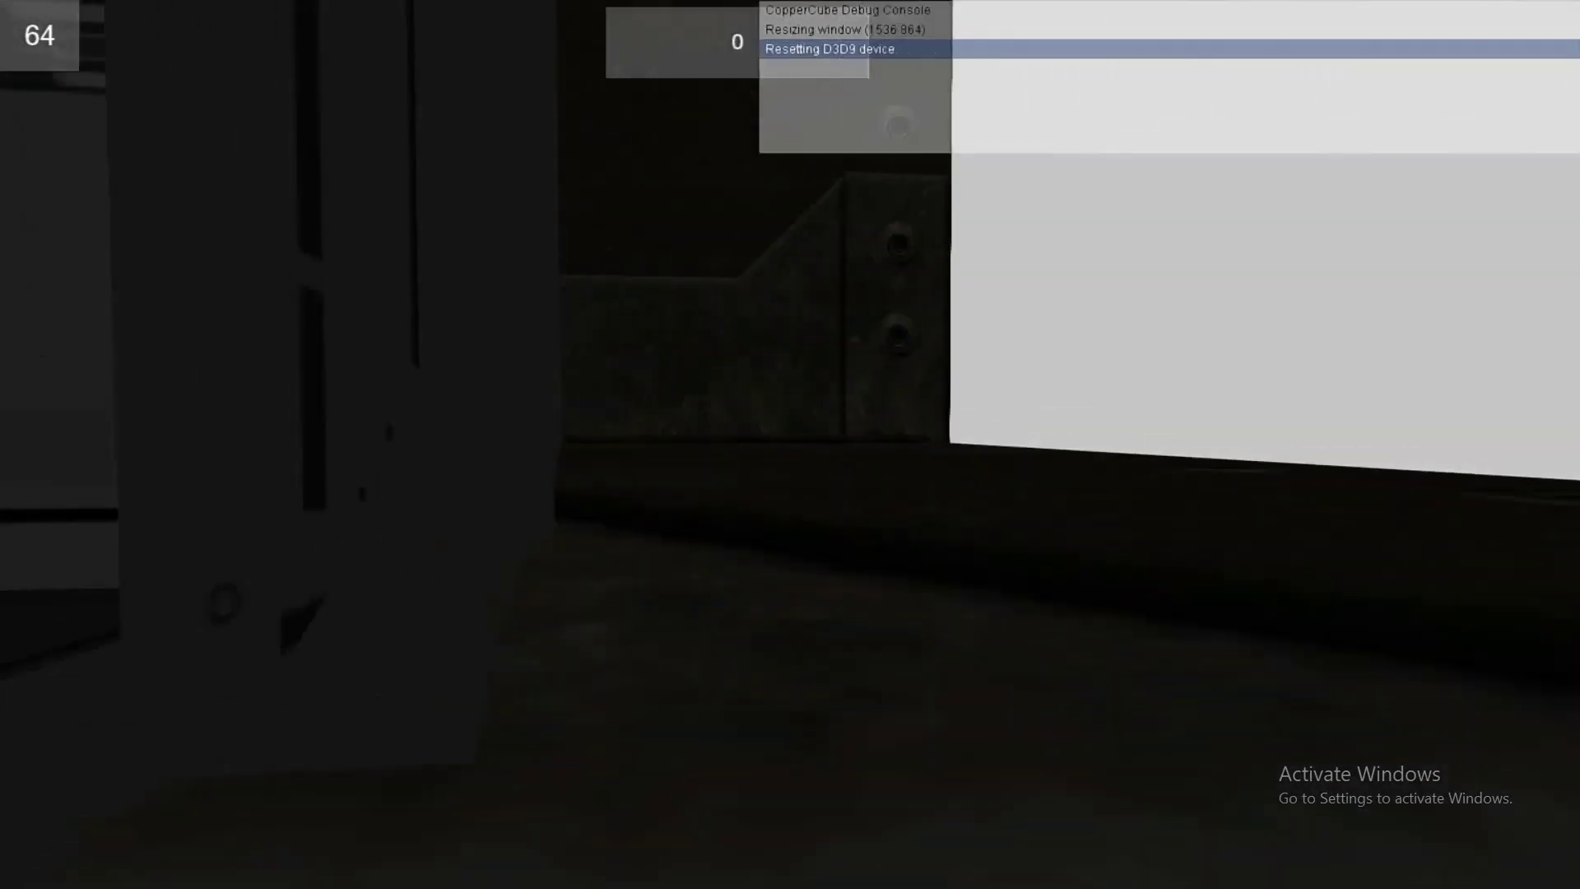
{"action": "key", "text": "w"}
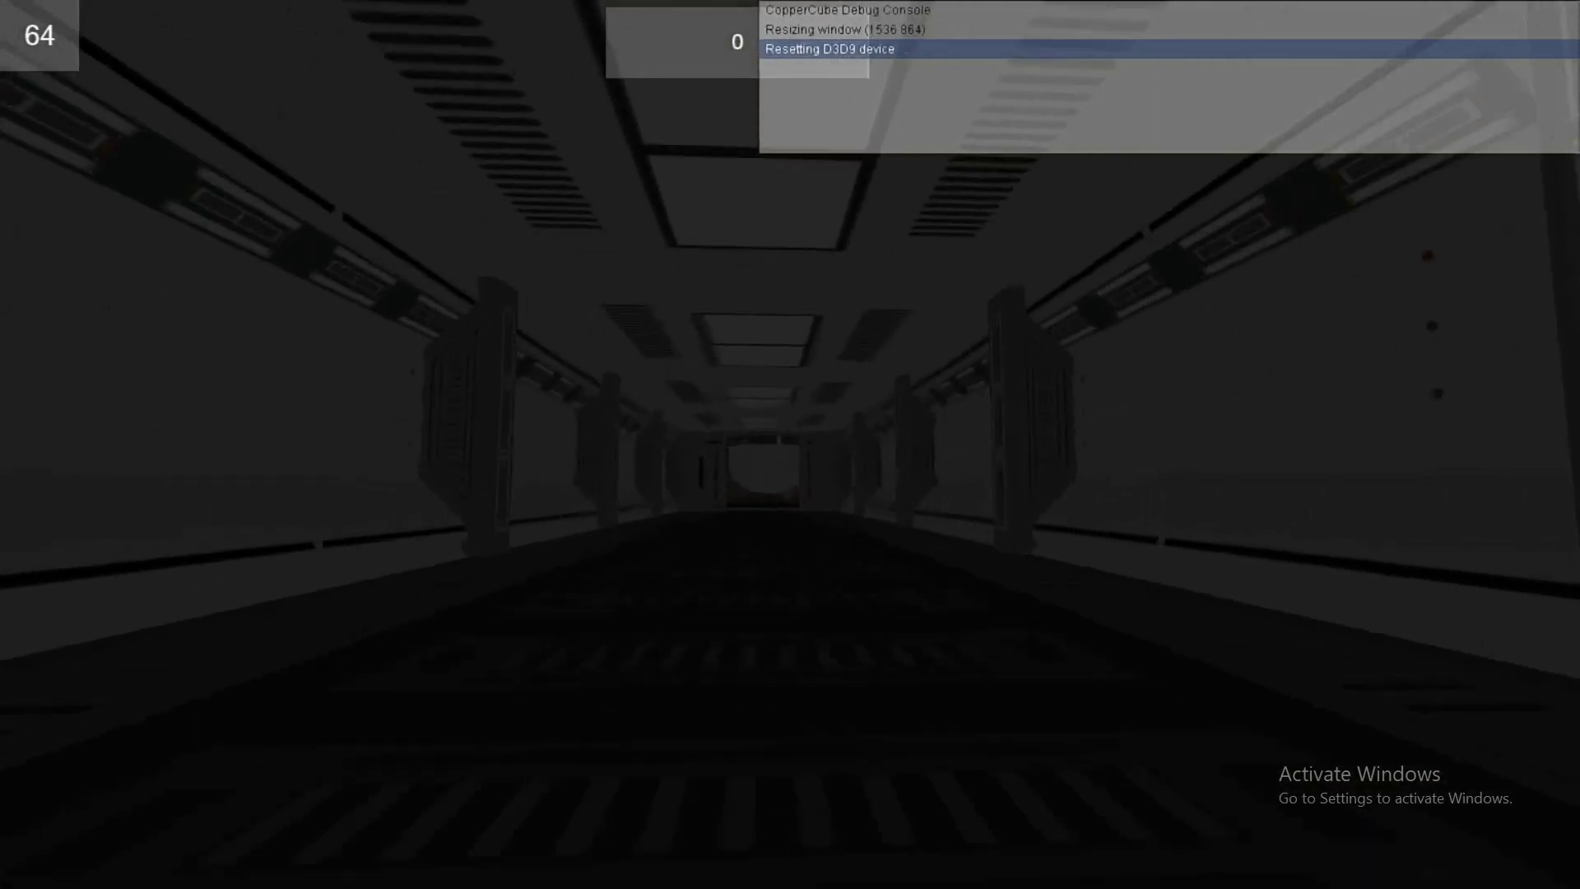
{"action": "key", "text": "w"}
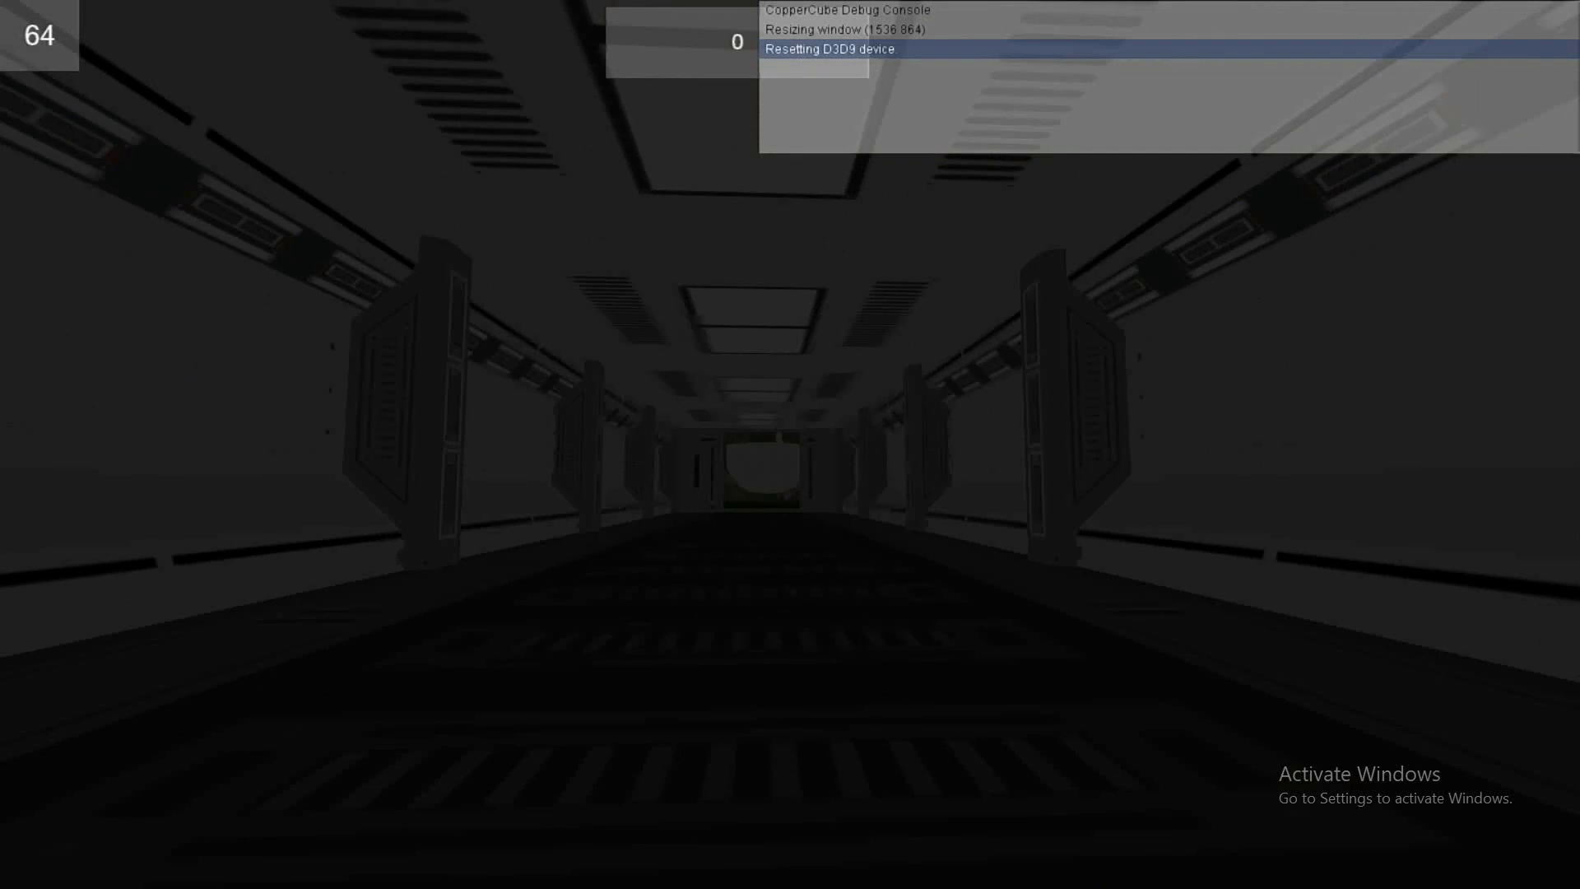
Turn towards the corridor's side wall and switch the torch on to light the recessed panels between two pillars
{"action": "key", "text": "Right"}
{"action": "key", "text": "w"}
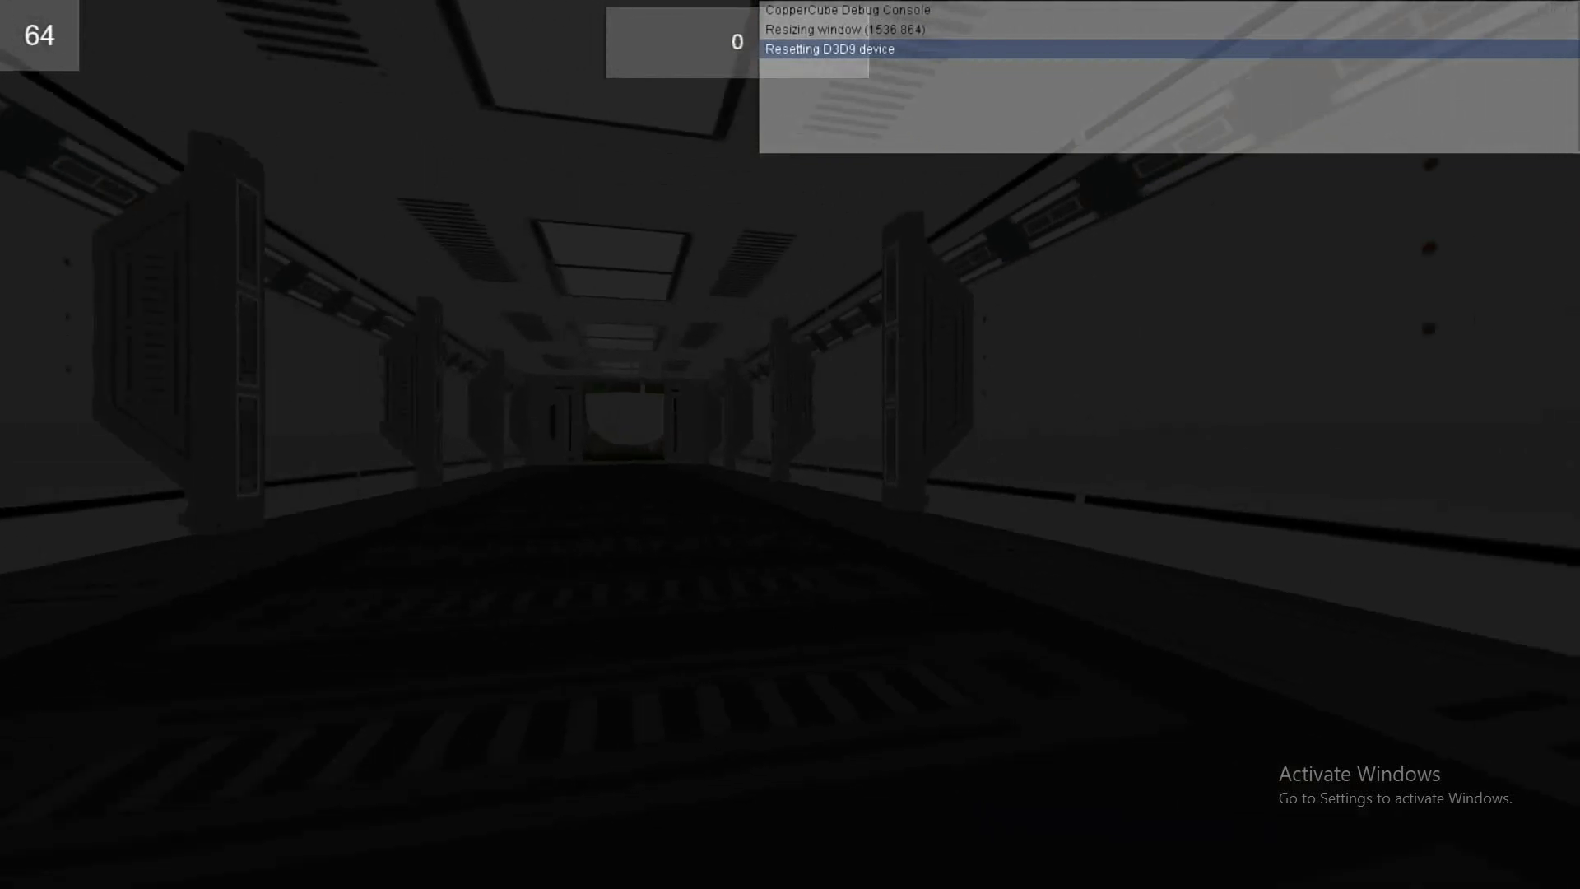
{"action": "key", "text": "w"}
{"action": "key", "text": "Right"}
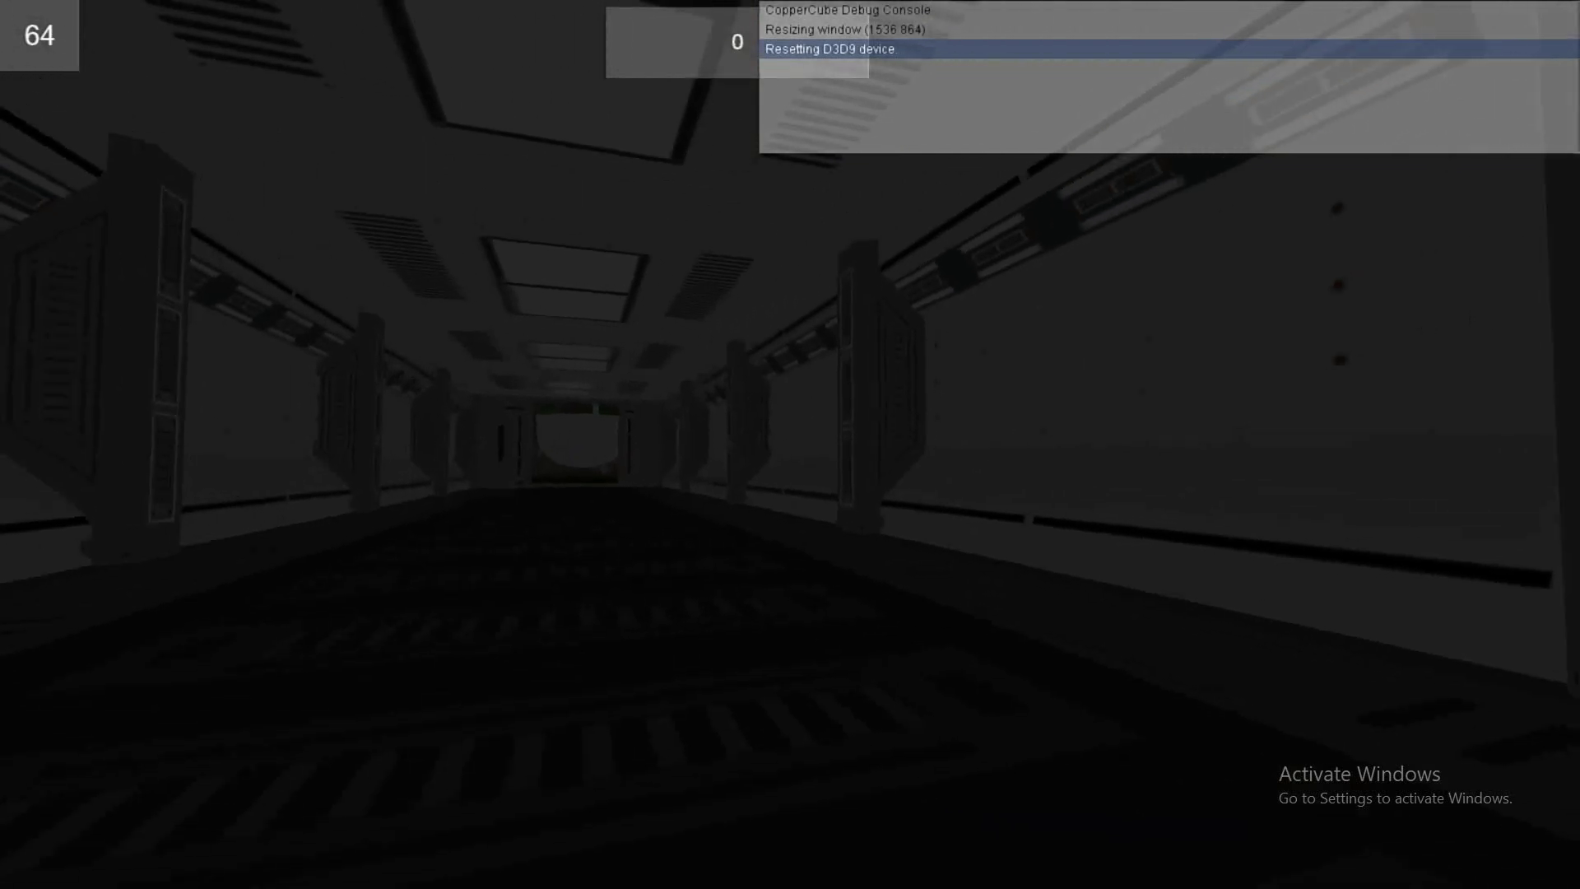
{"action": "key", "text": "f"}
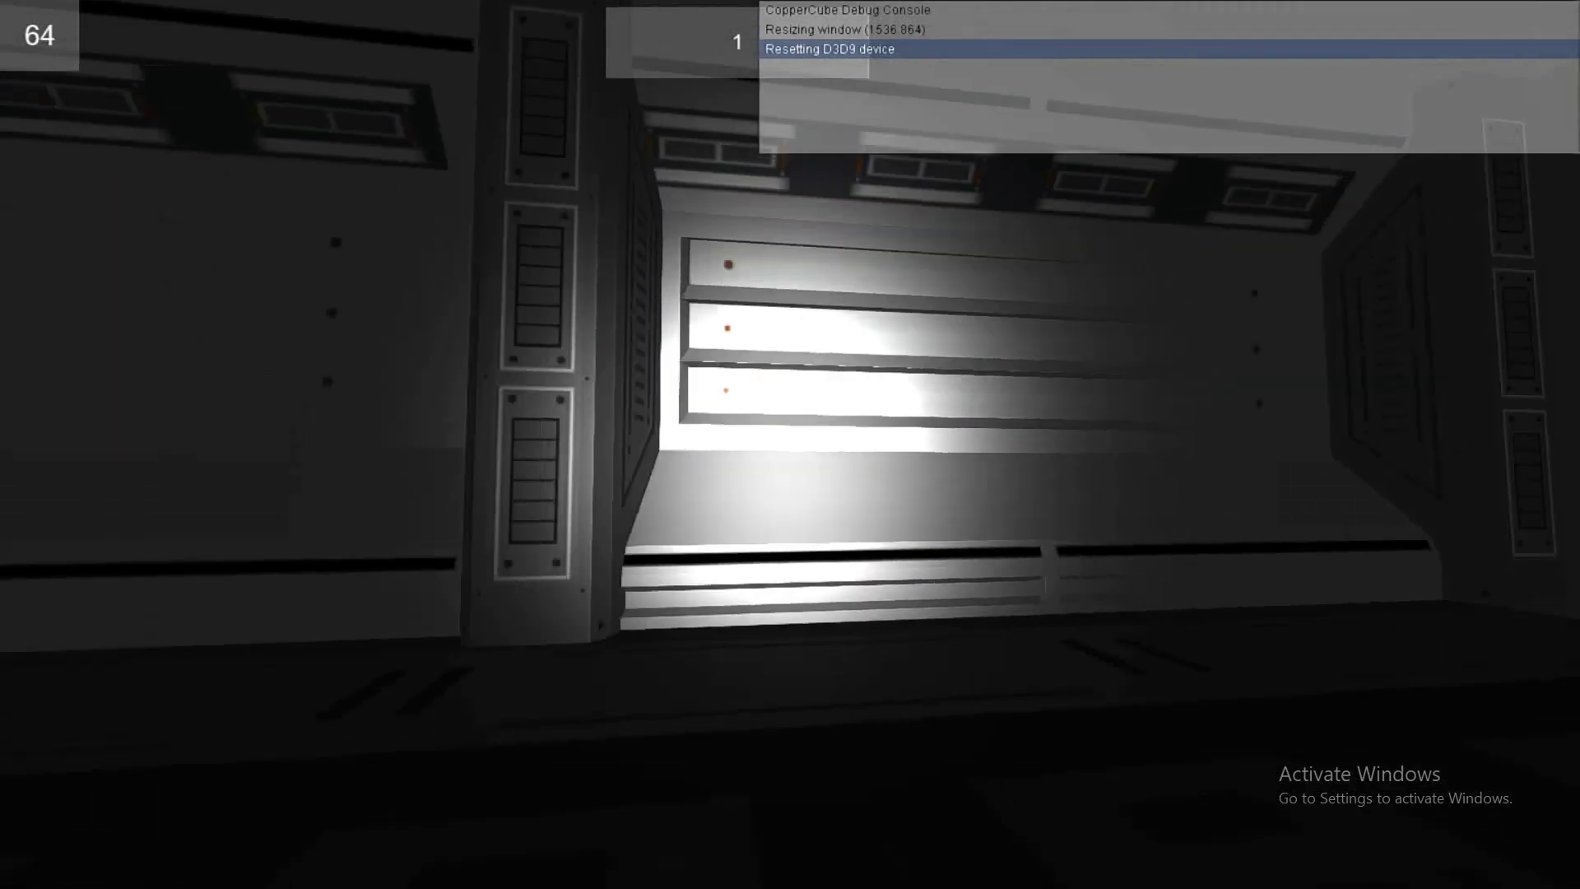